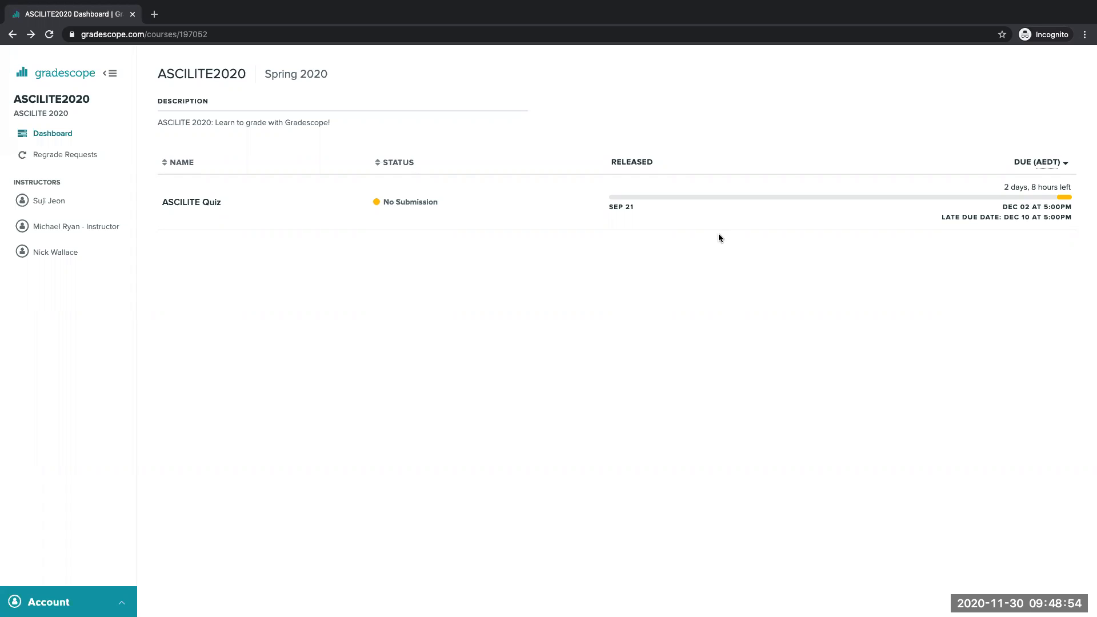
- Open the ASCILITE Quiz and save "Canberra" as the answer to question 1
left_click(196, 207)
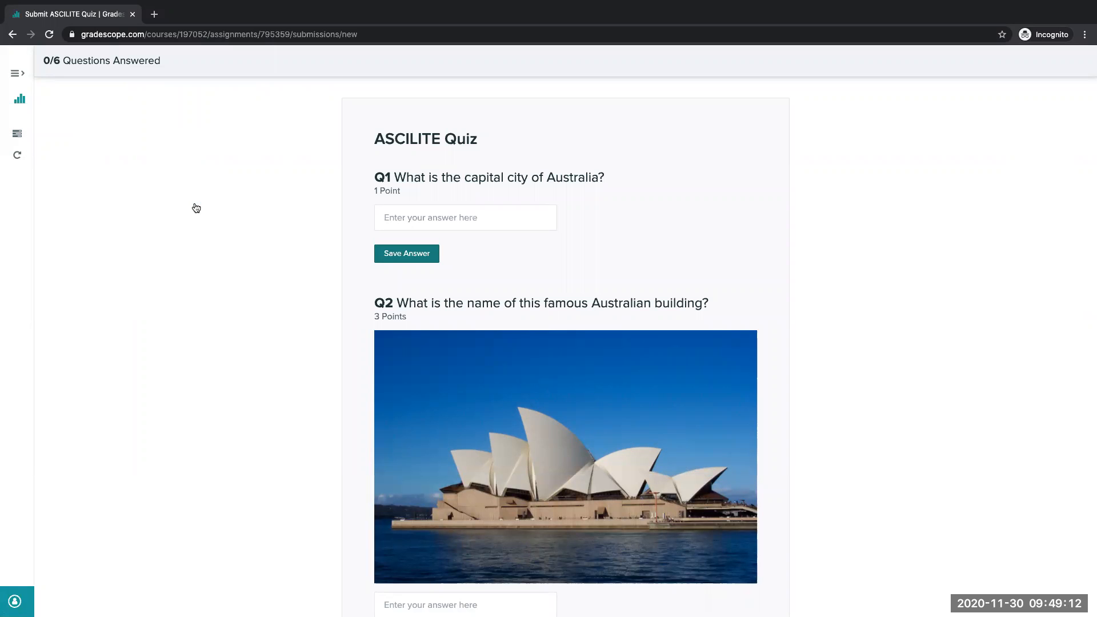
left_click(485, 216)
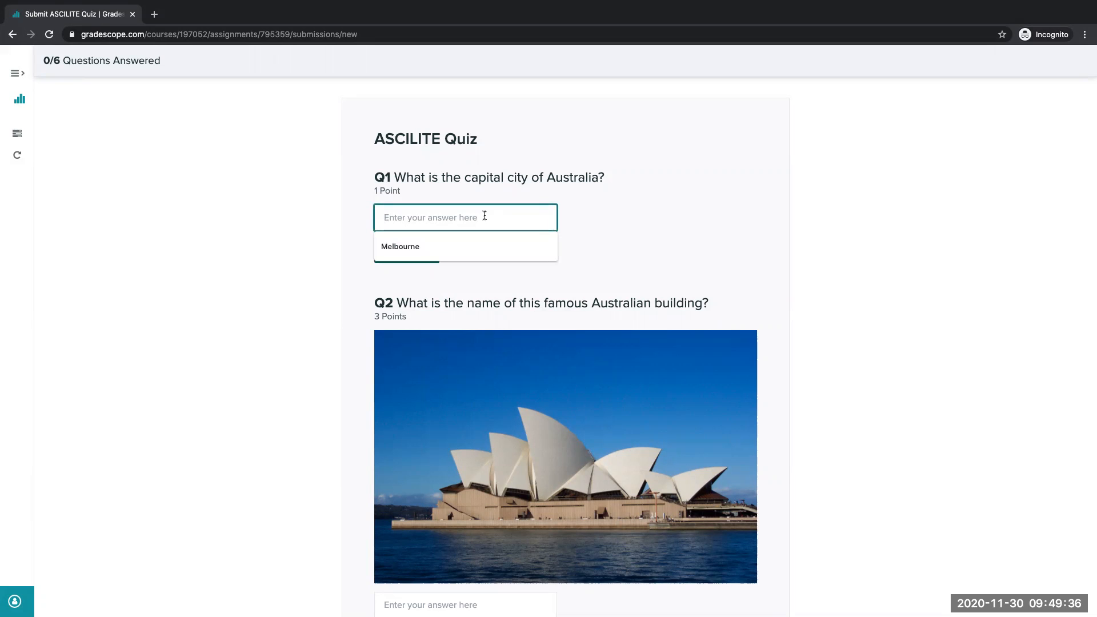
type("Canb")
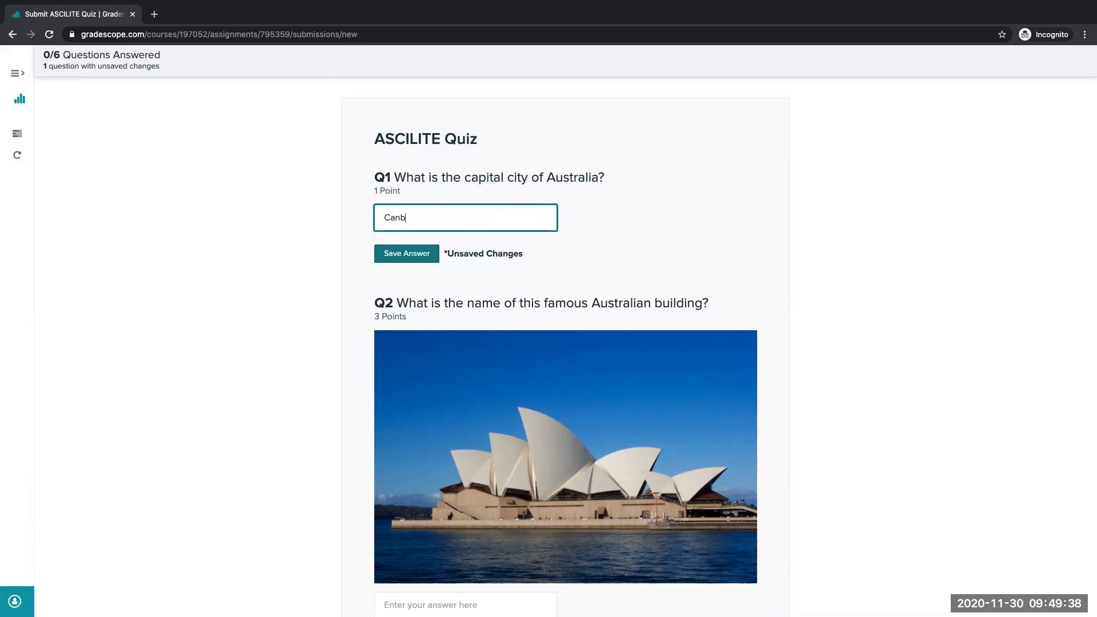
type("erra")
left_click(408, 254)
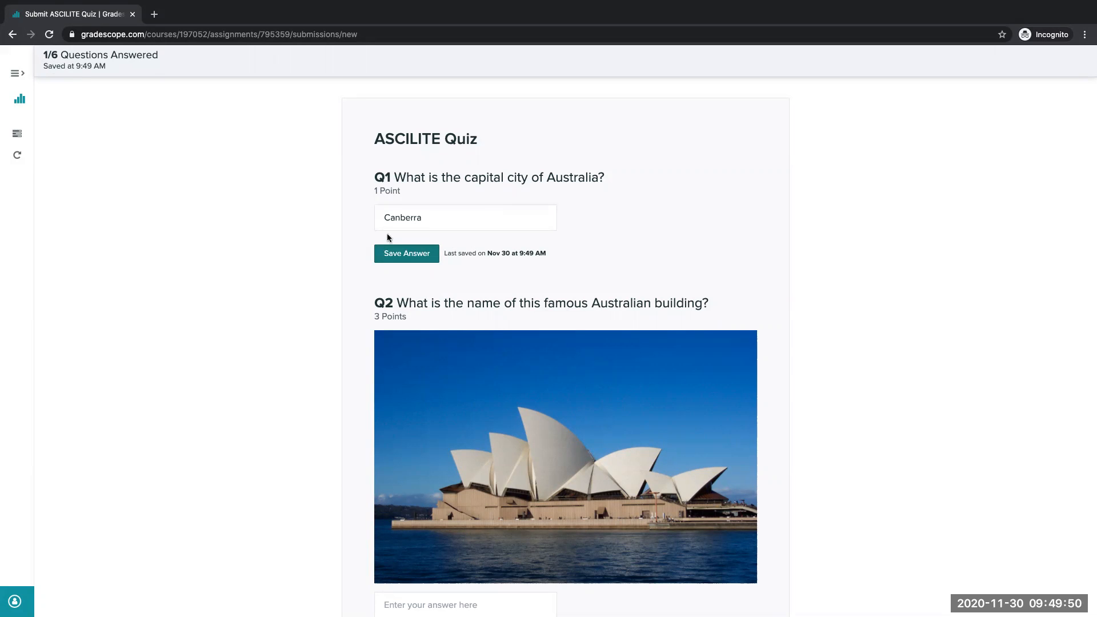
- Replace the question 1 answer with "Sydney" and save it
left_click(534, 216)
key("ctrl+a")
type("Sydney")
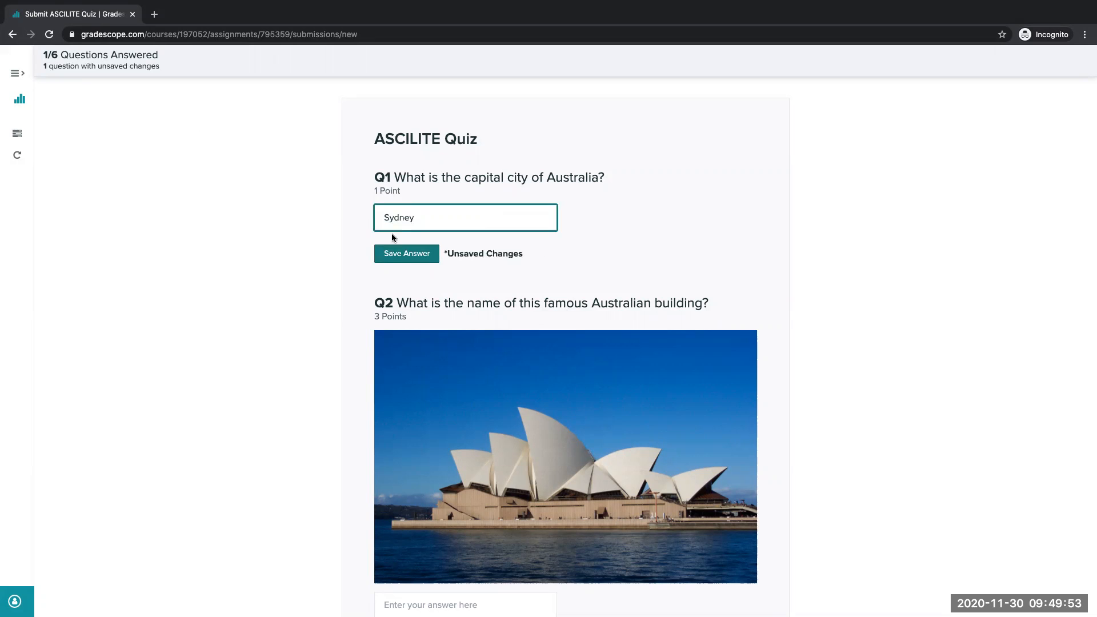
left_click(424, 261)
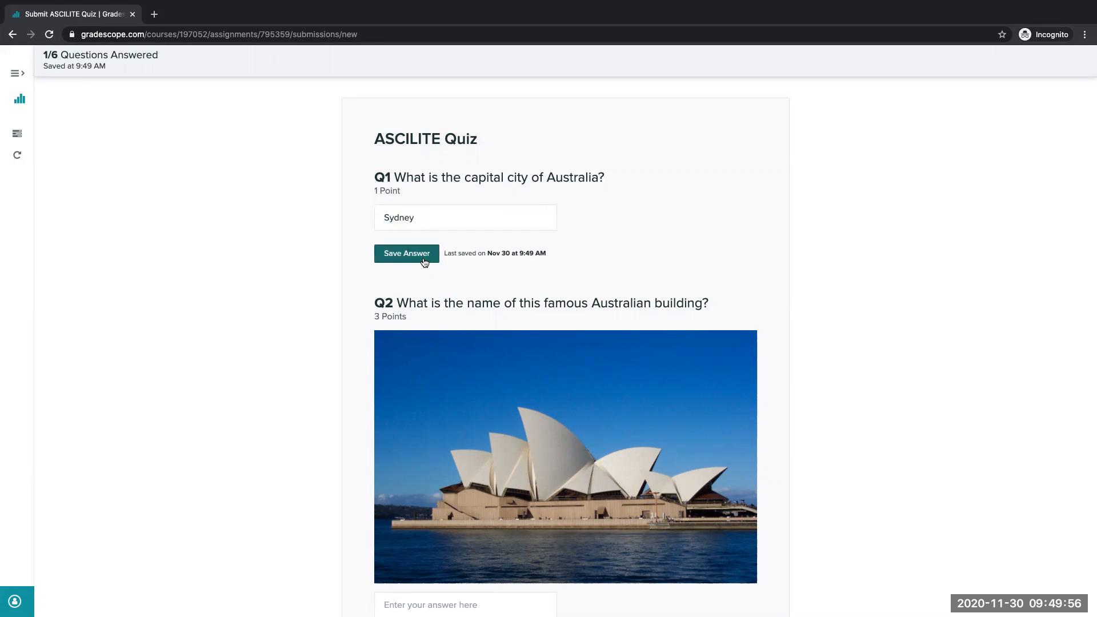
- Answer question 2 about the famous Australian building with "Sydney Opera House" and save the answer
scroll(423, 262, "down", 3)
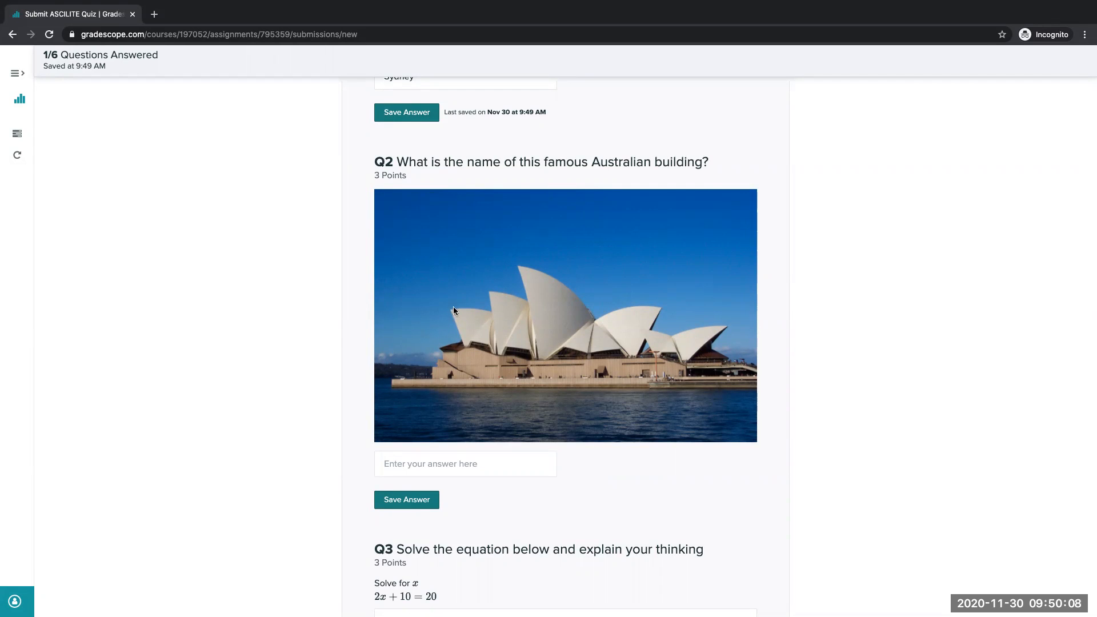
left_click(494, 460)
type("Syd")
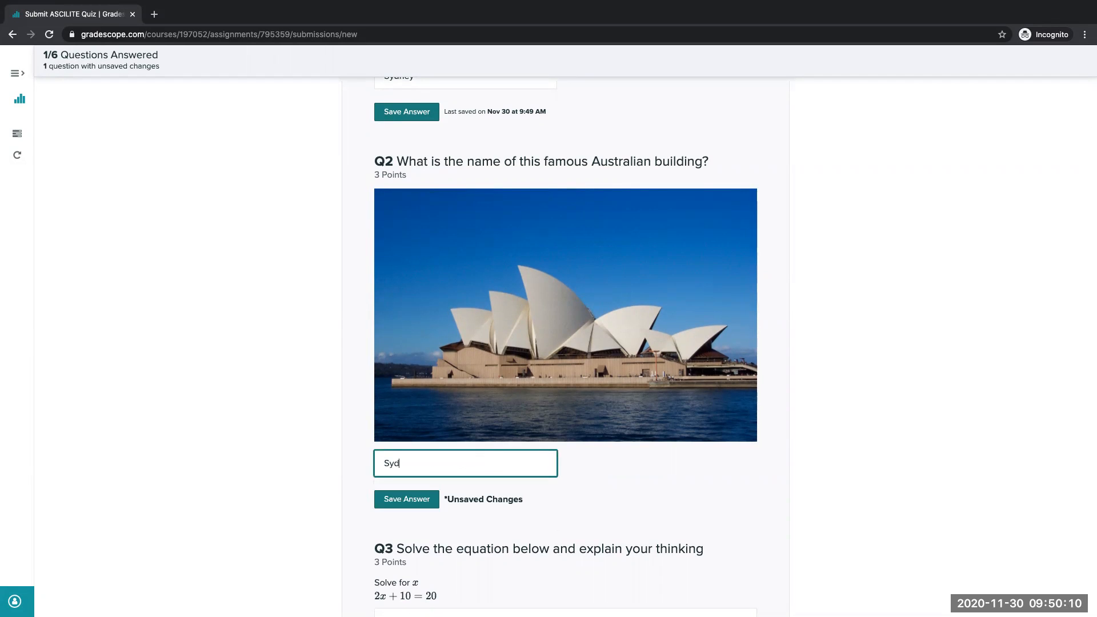
type("ney Opera House")
scroll(414, 362, "down", 4)
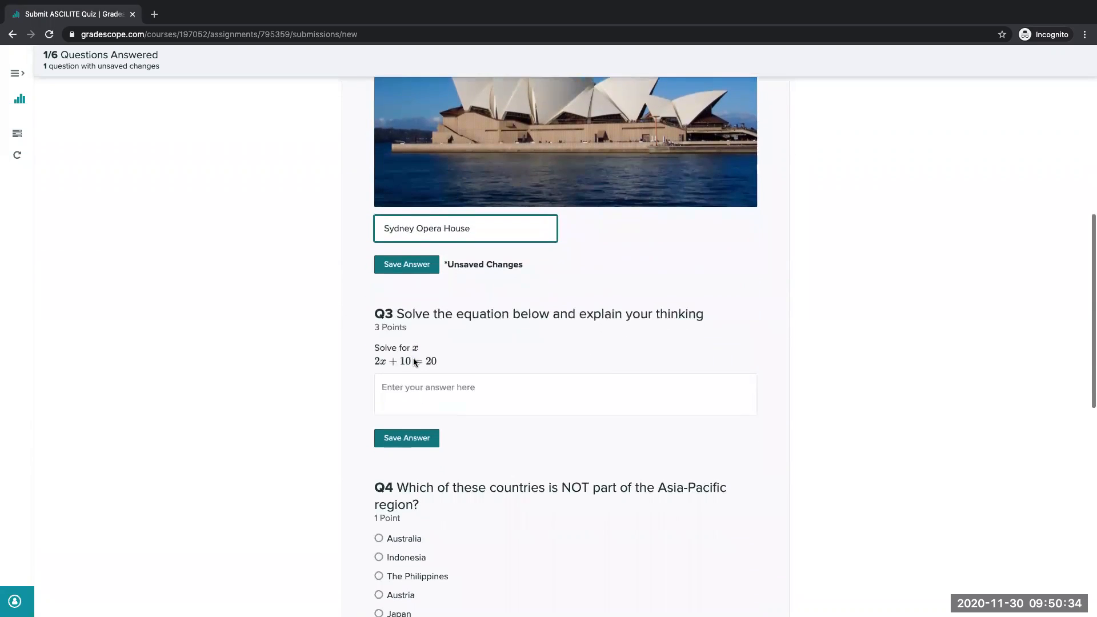
left_click(435, 392)
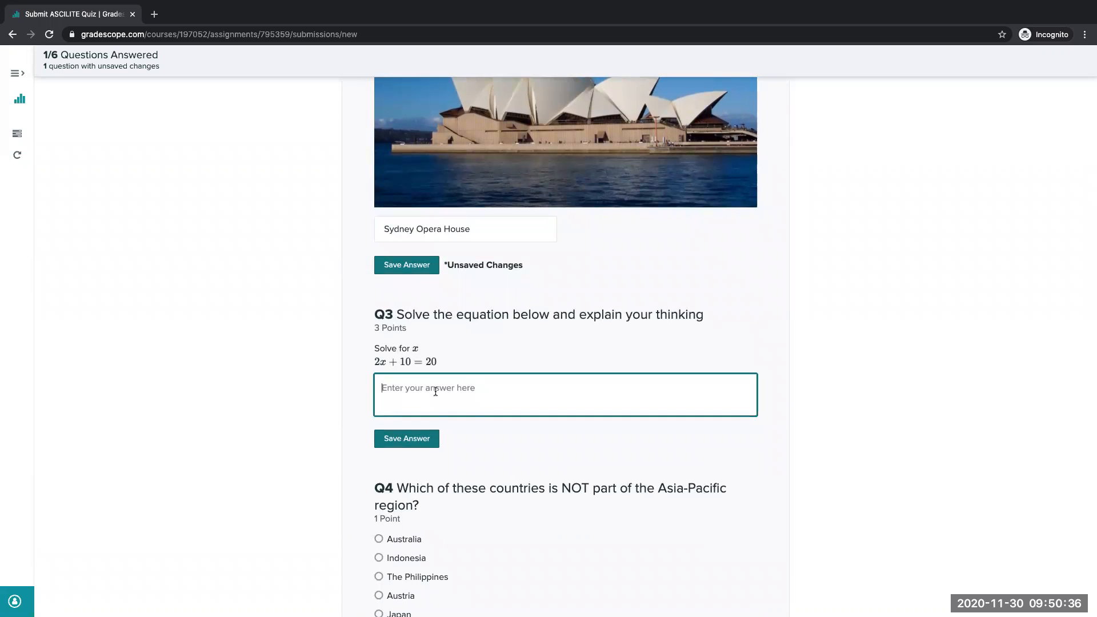
left_click(418, 271)
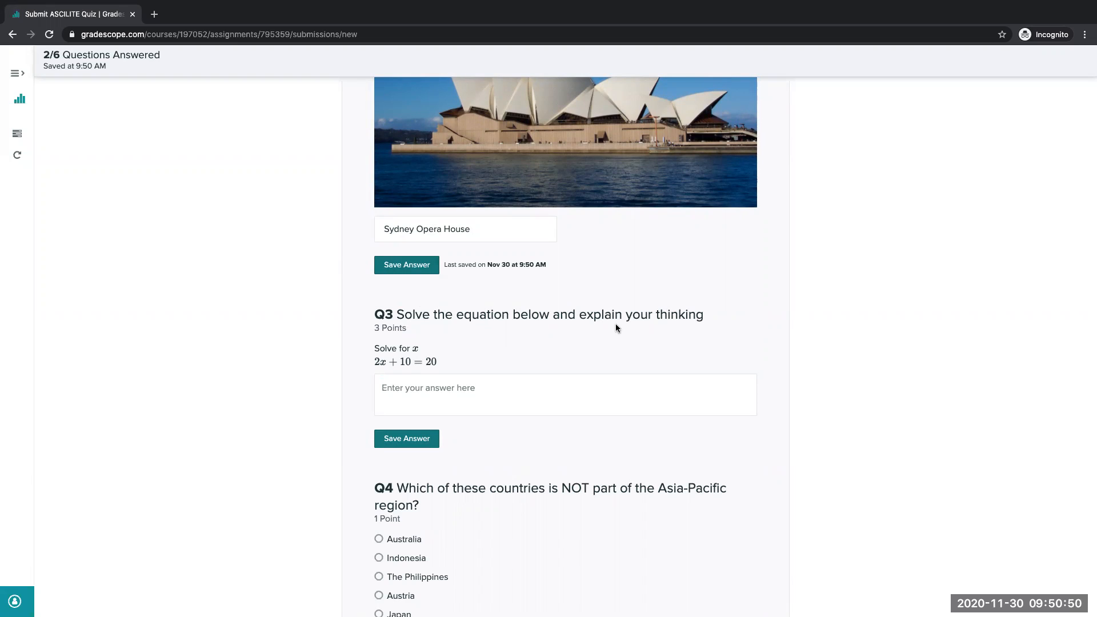
- Enter "x=5" as the solution to the question 3 equation, followed by a blank line
left_click(503, 390)
left_click(502, 390)
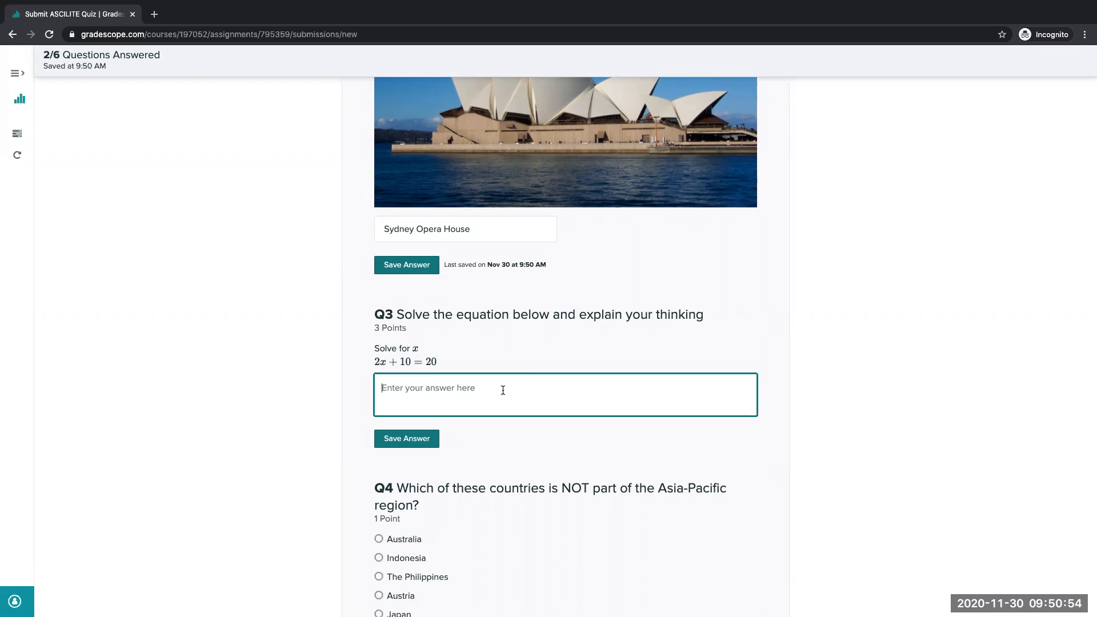
type("x=5")
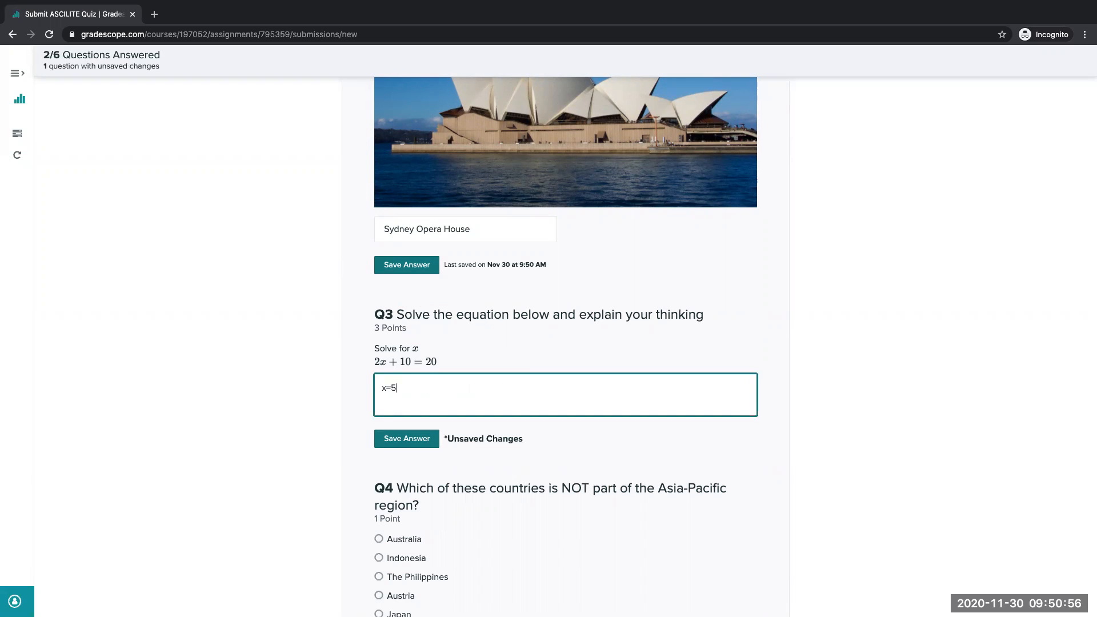
key("Return")
key("Return")
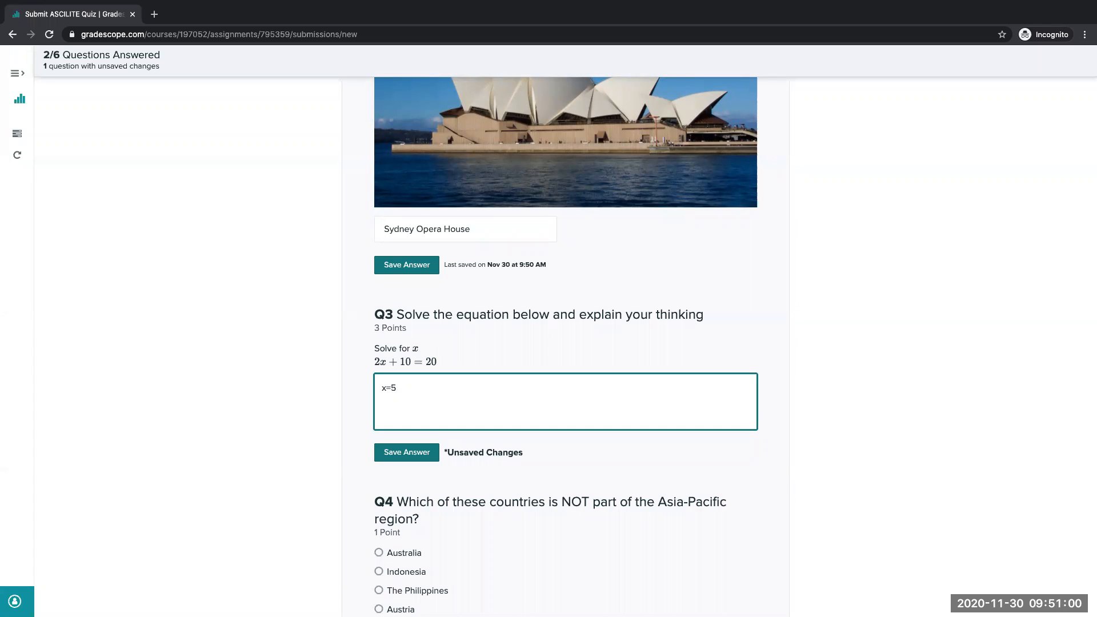
- Add the working "2x=10", "Divide each side by 2" and "x=5" on separate lines to question 3 and save the answer
type("2")
type("x")
type("+")
type("10")
key("Return")
type("Divide eahc")
key("BackSpace")
key("BackSpace")
key("BackSpace")
type("ch side by 2")
key("Return")
type("x=5")
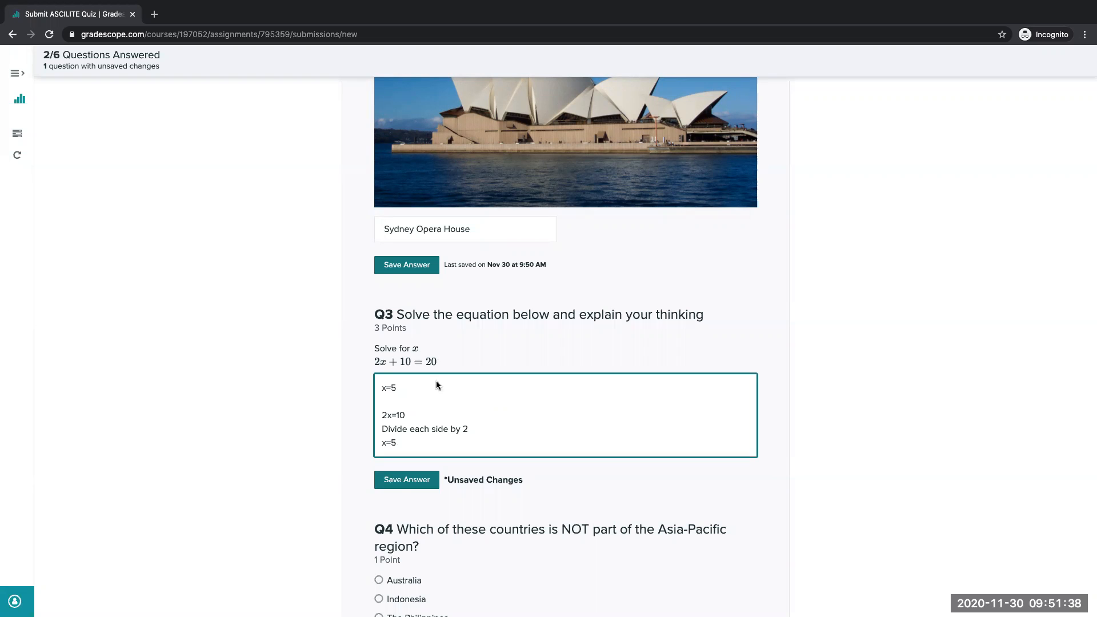
left_click(406, 480)
- Choose Austria as the answer to question 4 on the Asia-Pacific region and save it
scroll(359, 413, "down", 5)
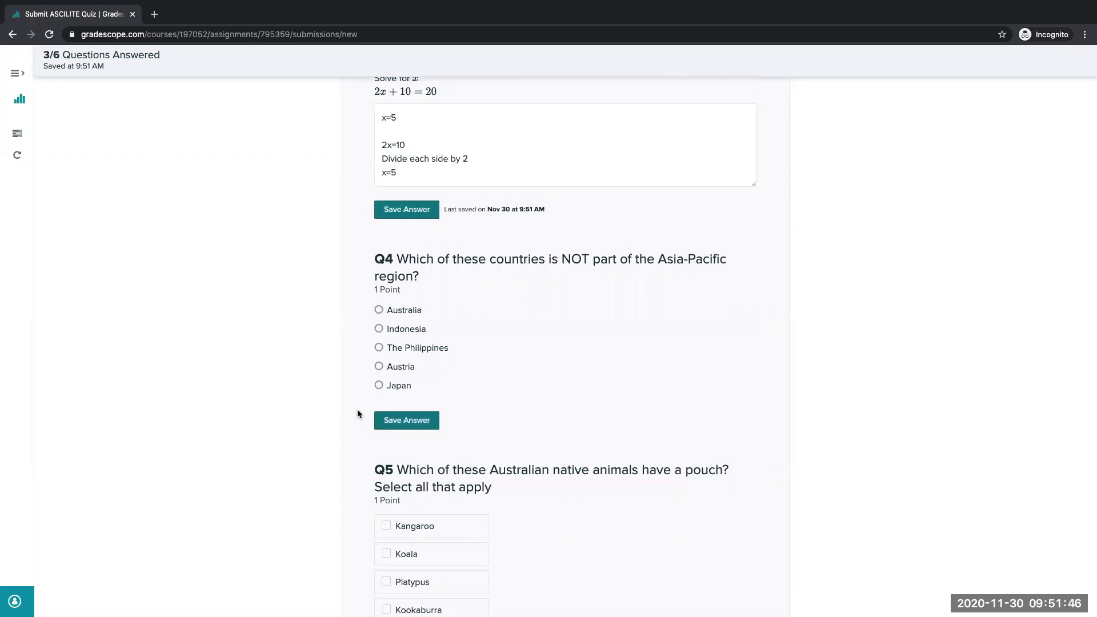
left_click(380, 367)
scroll(350, 394, "down", 1)
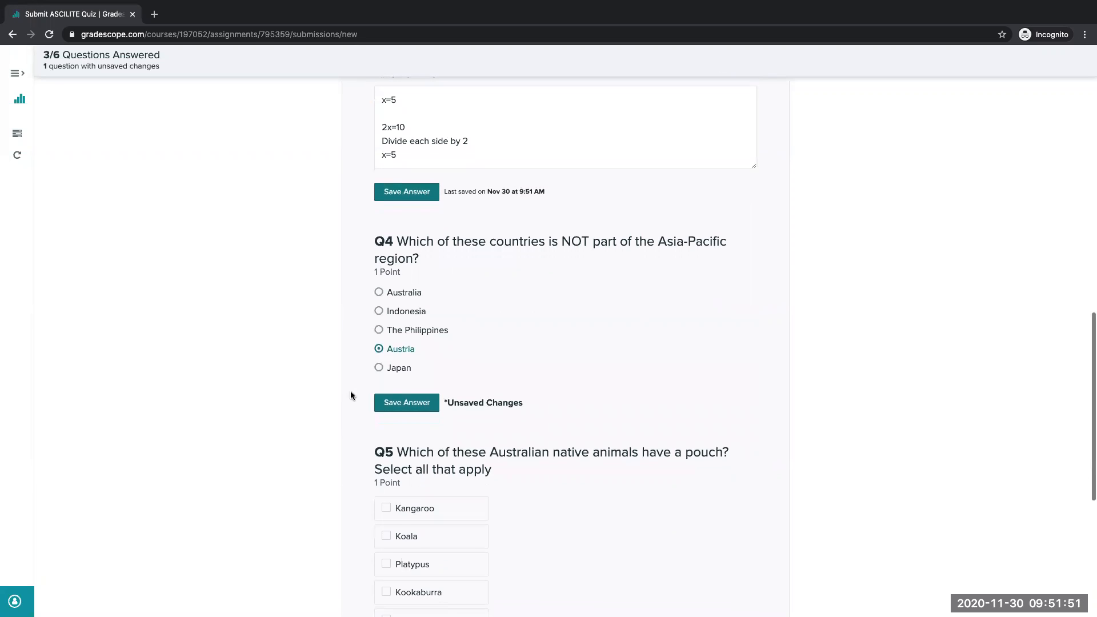
left_click(412, 407)
- Select Koala, Kangaroo and Wombat as the pouched animals in question 5 and save the answer
scroll(345, 379, "down", 2)
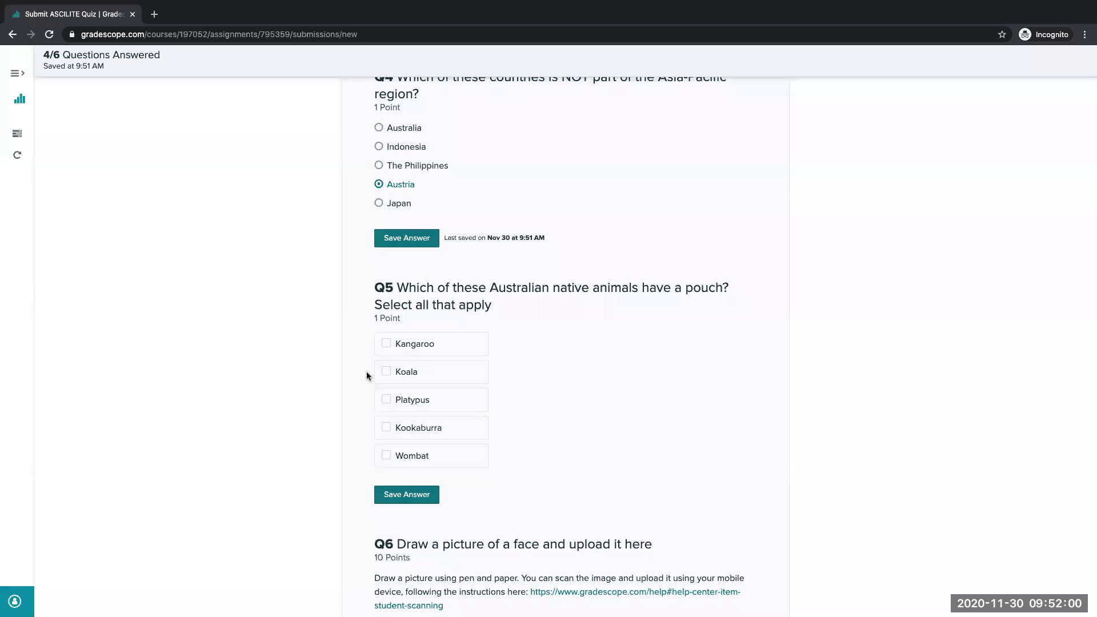
left_click(385, 373)
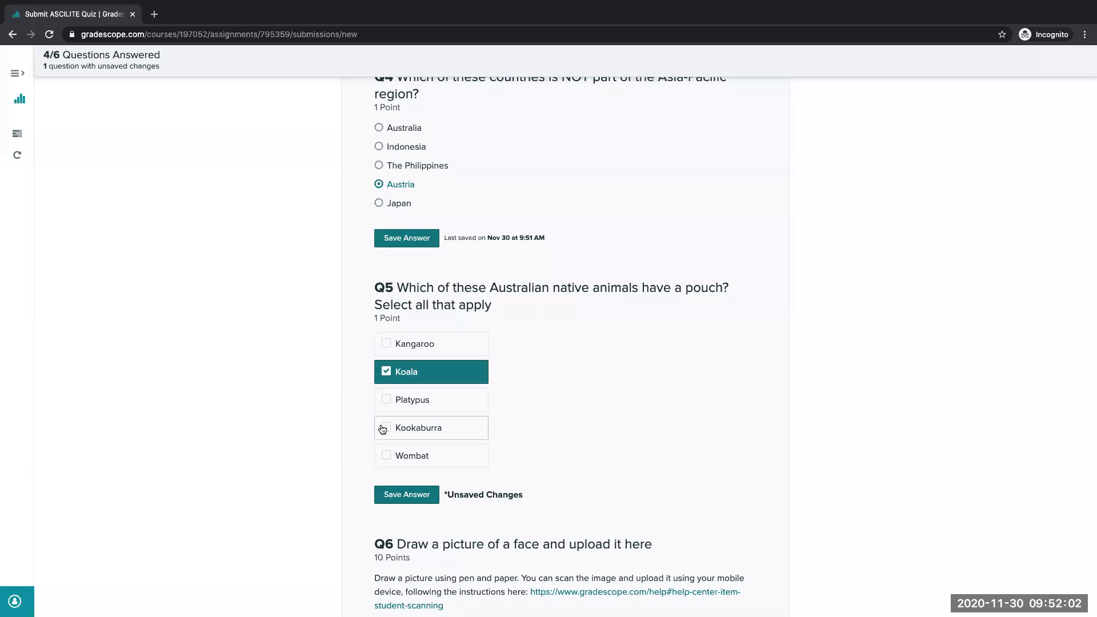
left_click(387, 340)
left_click(383, 461)
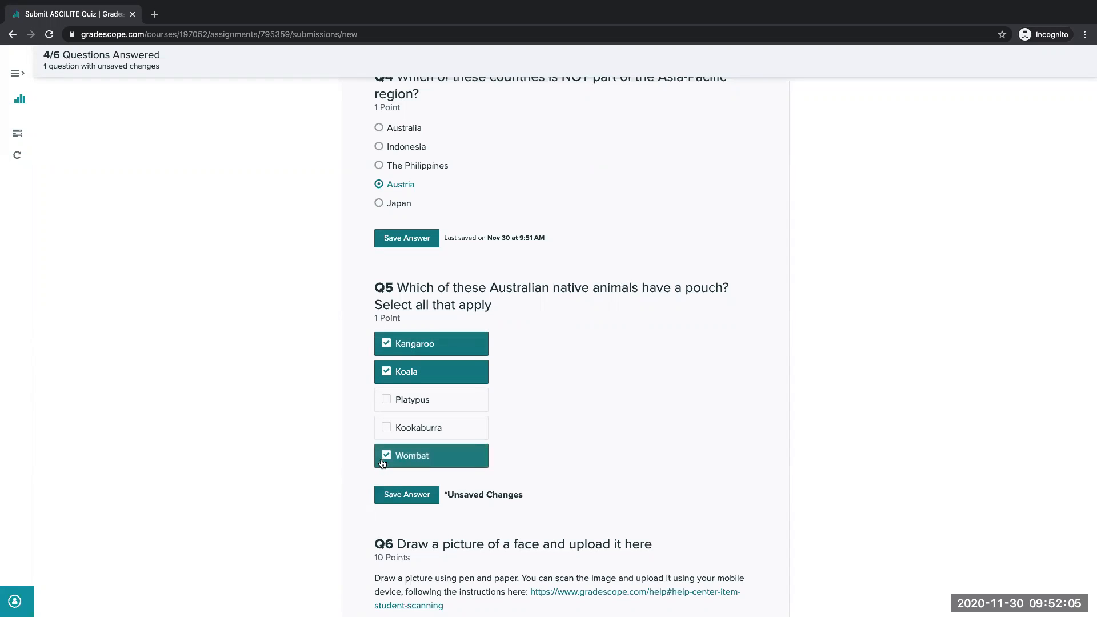
left_click(423, 496)
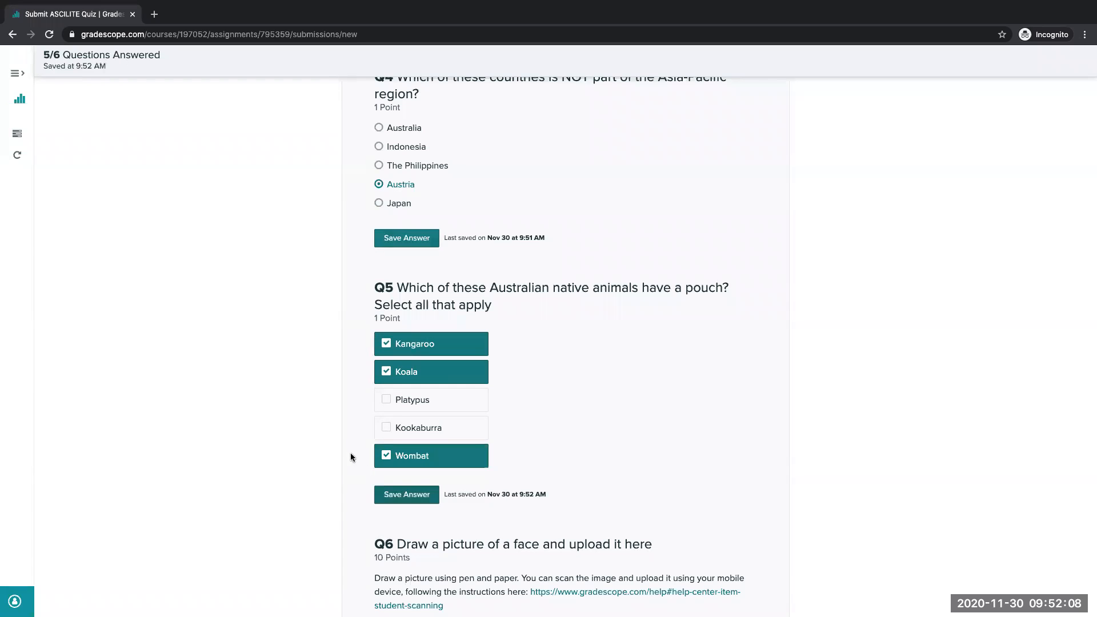
- Upload "Scannable Document on 27 Nov 2020 at 2_22_16 pm.pdf" from Downloads as the question 6 drawing and save the answer
scroll(341, 445, "down", 2)
scroll(341, 444, "down", 1)
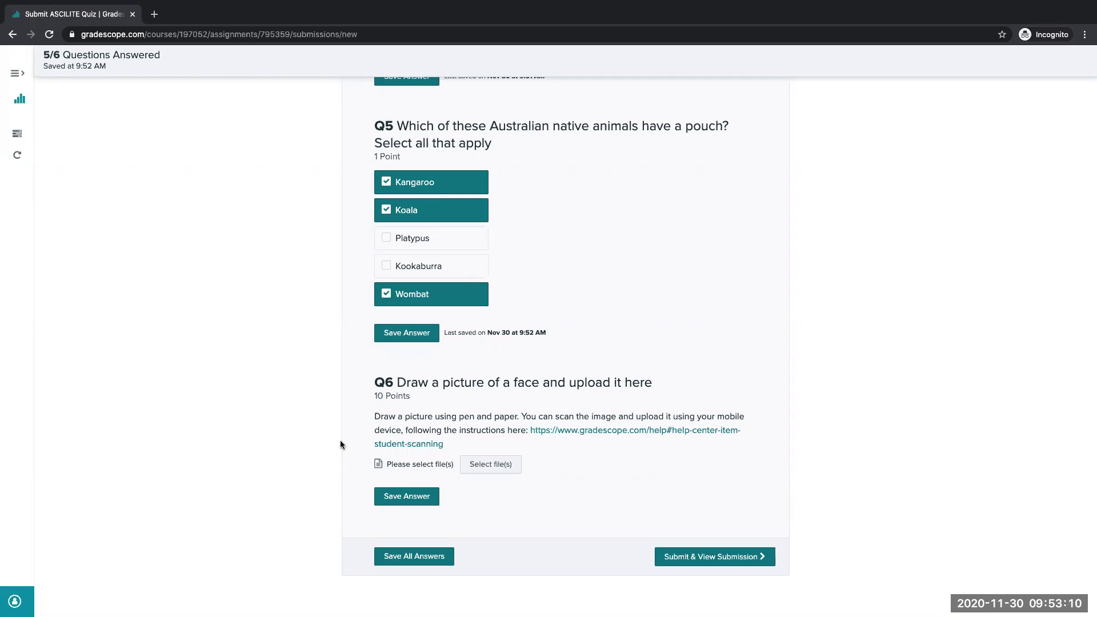
left_click(500, 469)
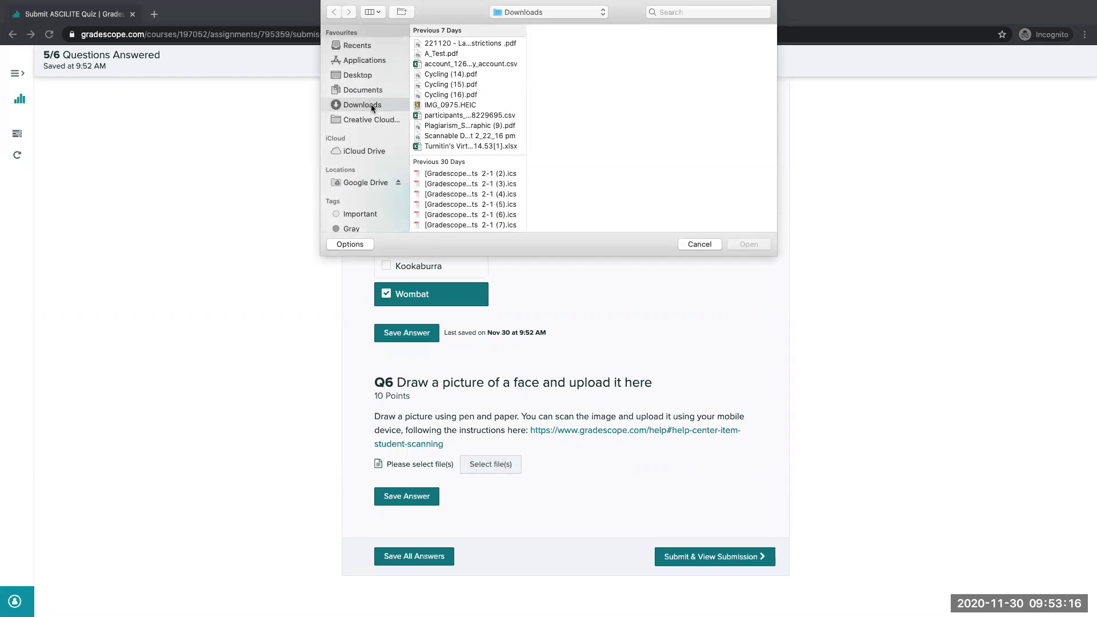
left_click_drag(527, 68, 630, 81)
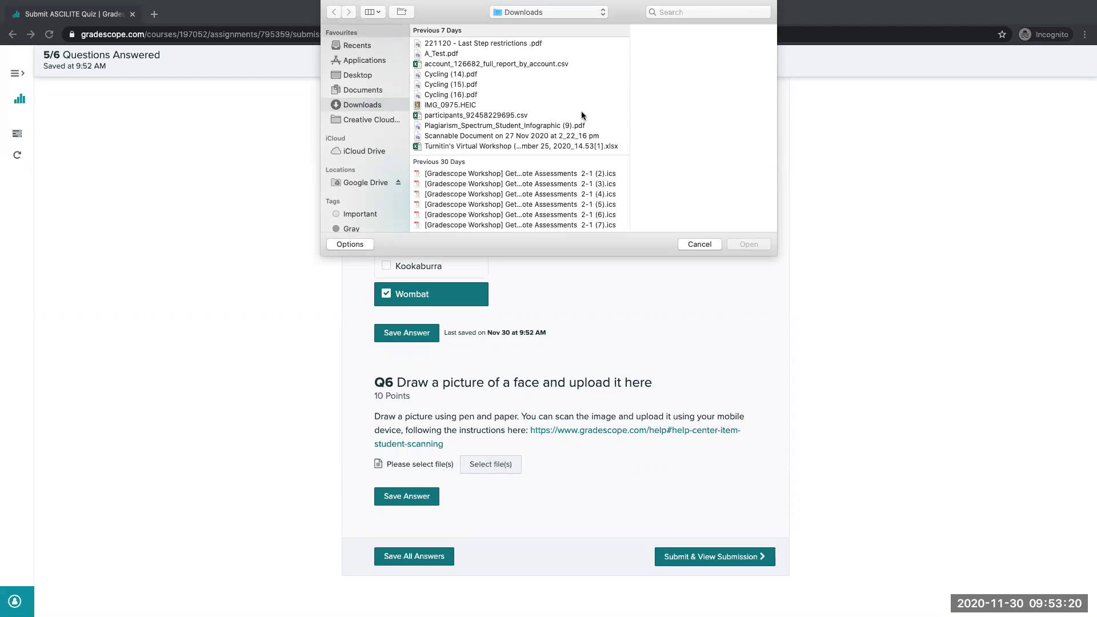
left_click(580, 136)
left_click(758, 247)
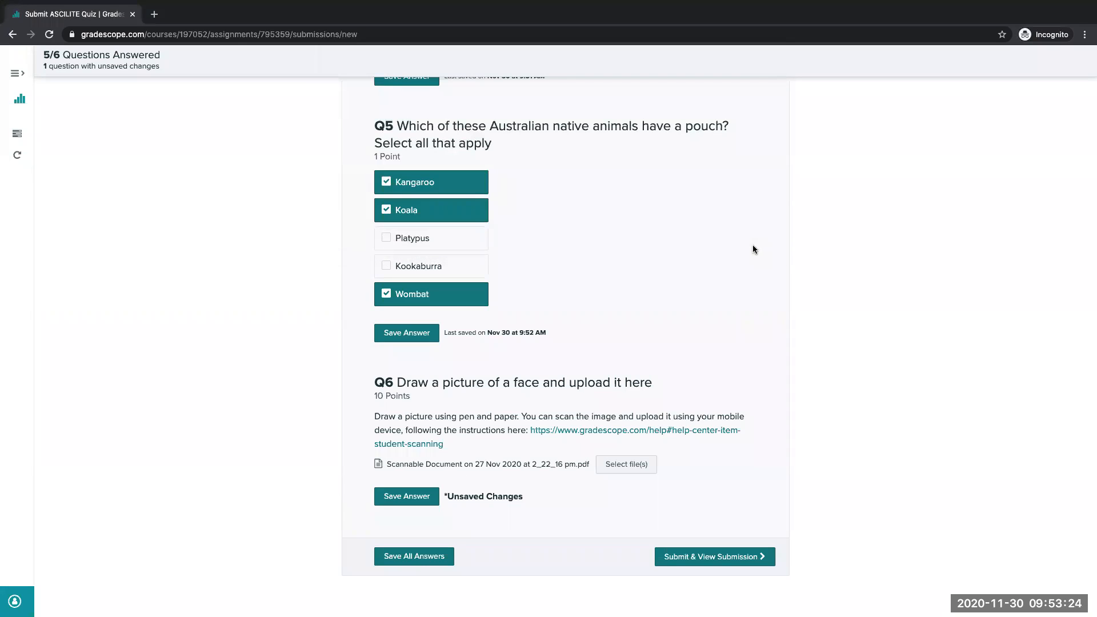
left_click(426, 497)
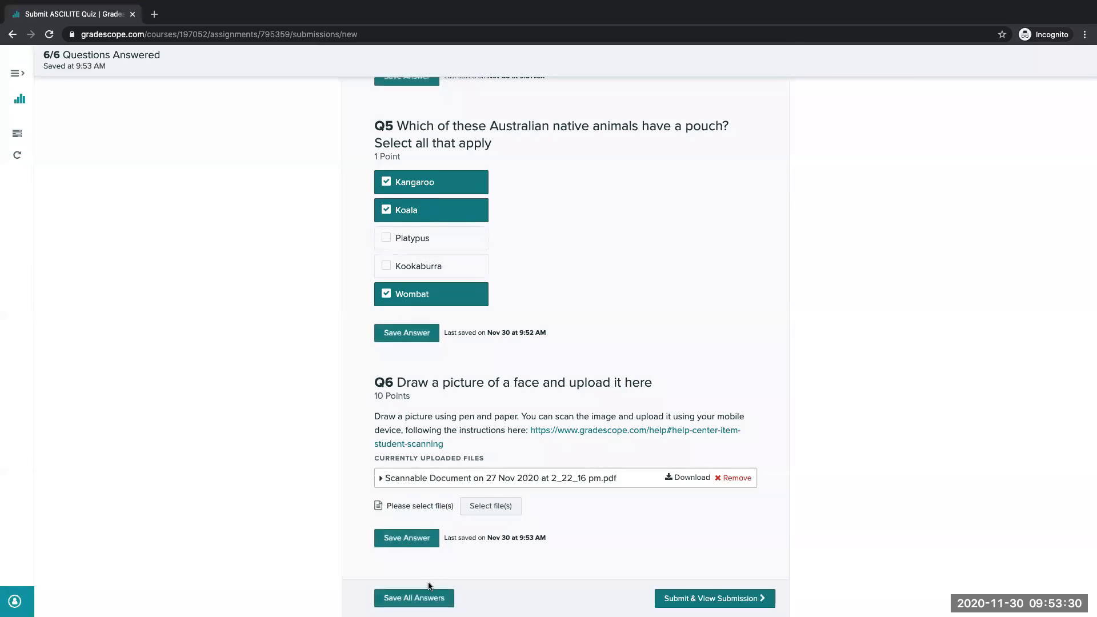
- Save all quiz answers and submit the quiz to view the submission
scroll(507, 571, "down", 2)
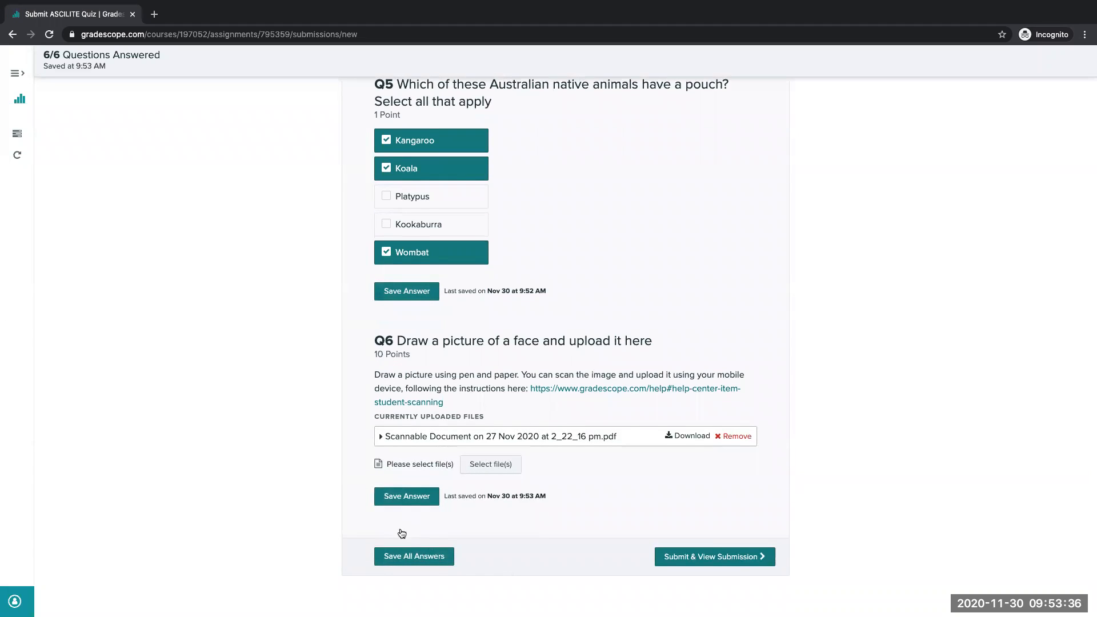
left_click(428, 559)
left_click(730, 561)
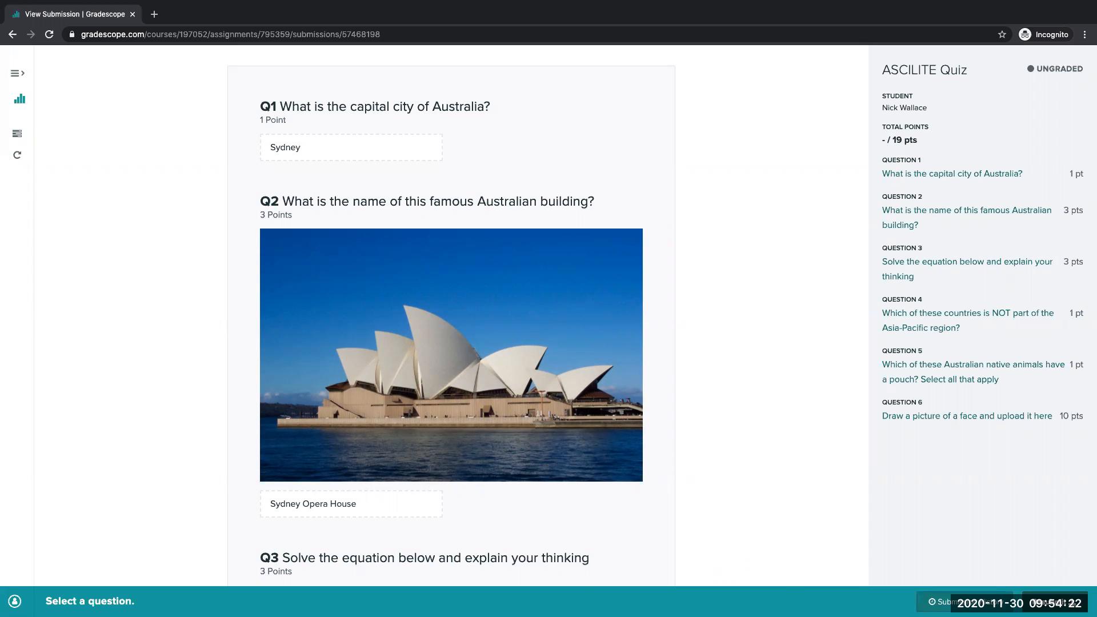
- Resubmit the quiz with the question 1 answer changed to "Melbourne"
left_click(1055, 602)
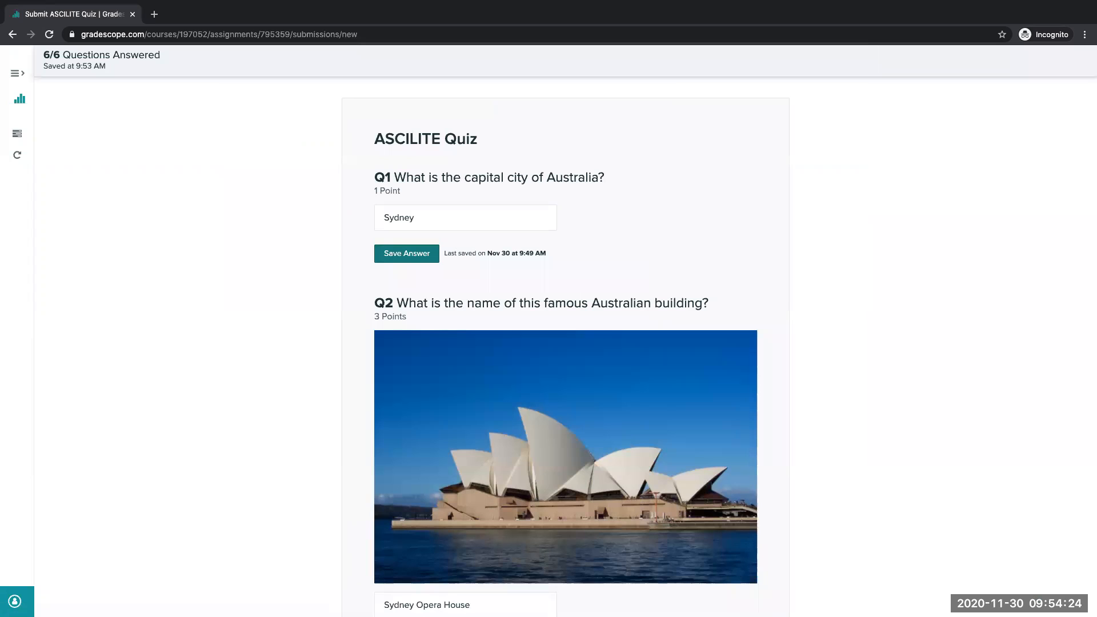
left_click(477, 229)
key("ctrl+a")
type("Me")
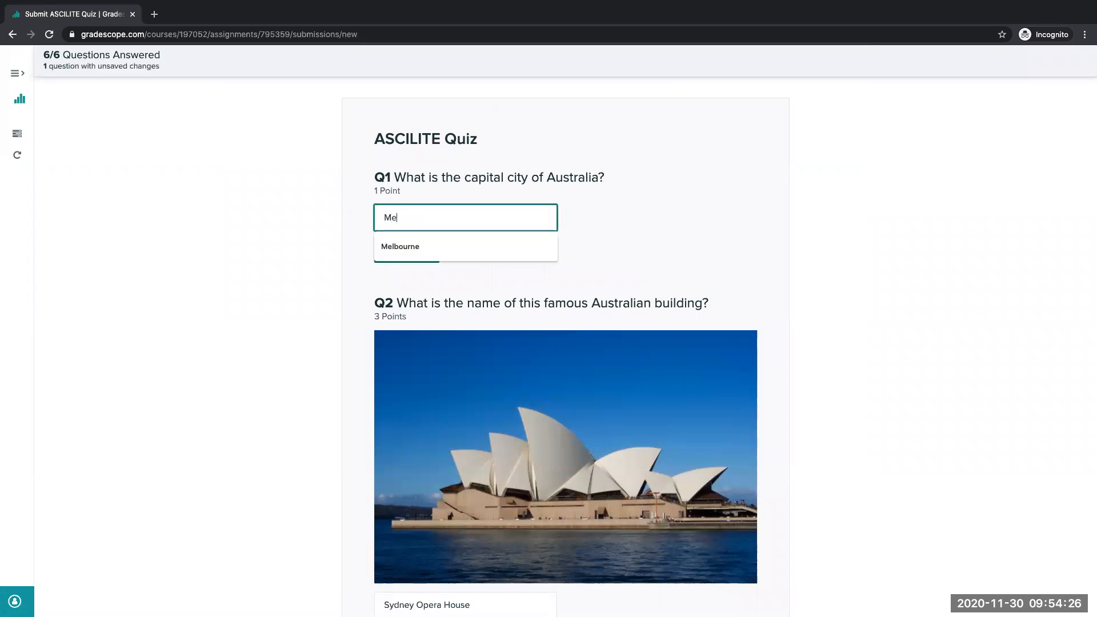
type("lbourne")
left_click(435, 257)
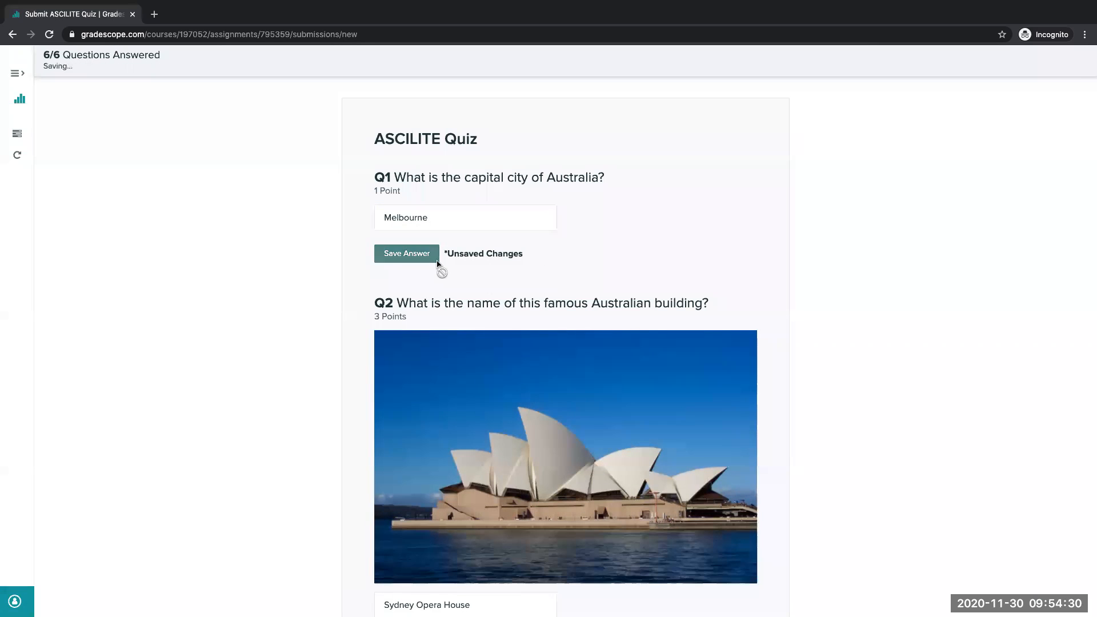
scroll(901, 222, "down", 15)
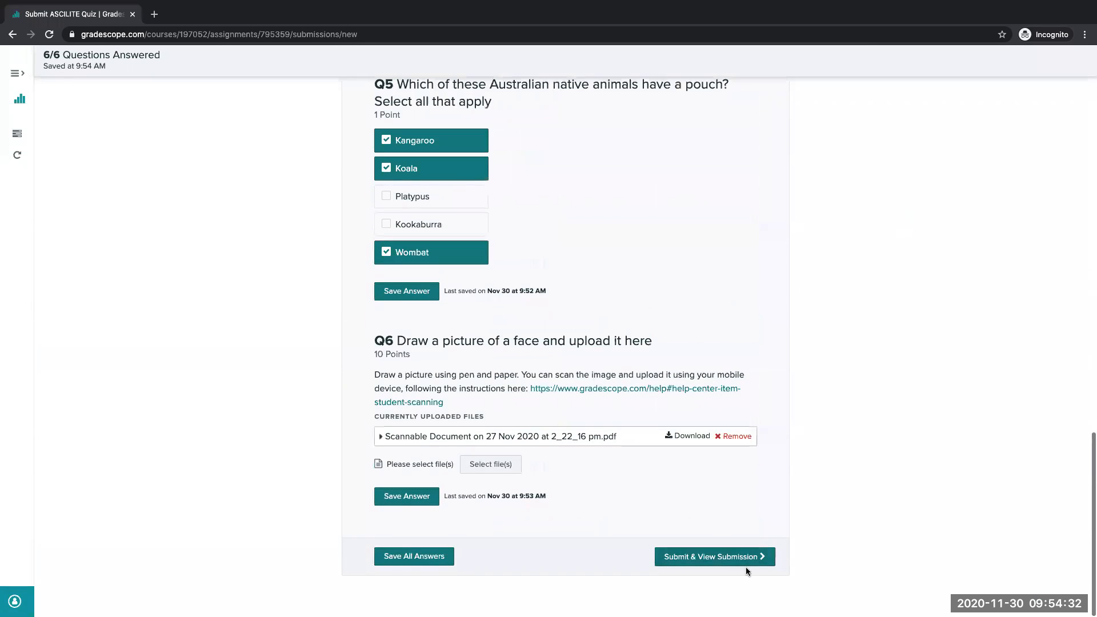
left_click(747, 564)
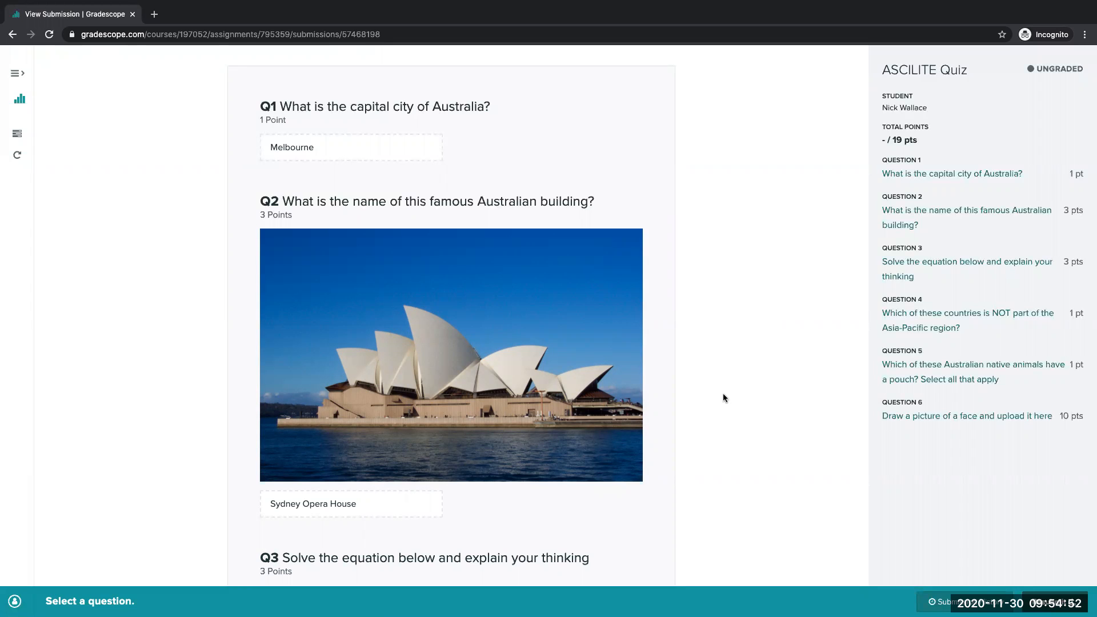
- Switch to the other browser window and show the instructor's ASCILITE2020 course dashboard
key("ctrl+Left")
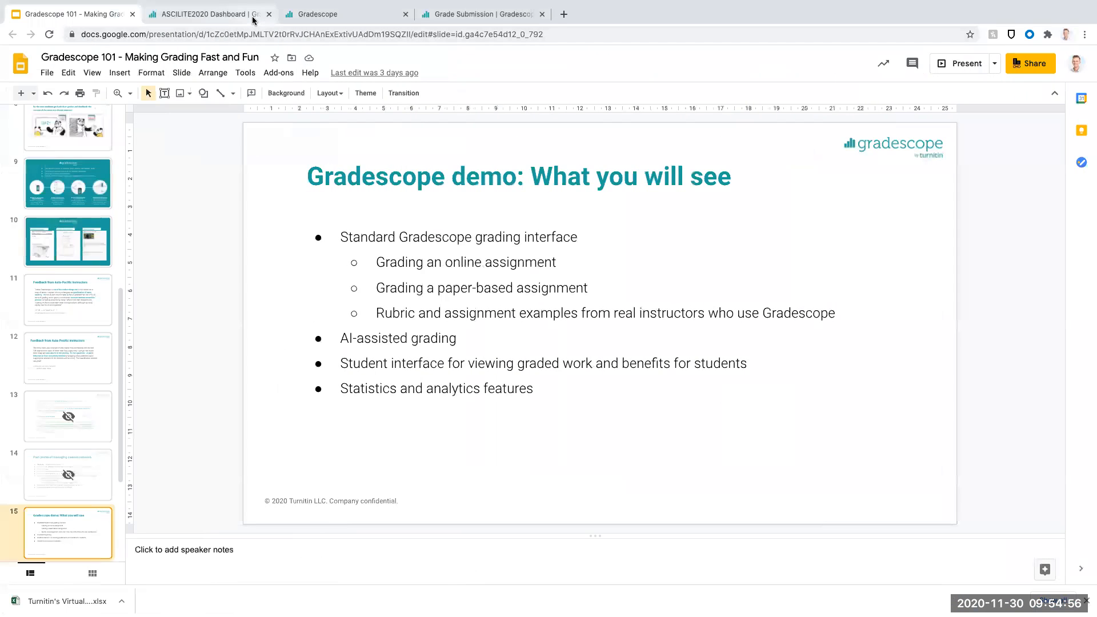
left_click(253, 19)
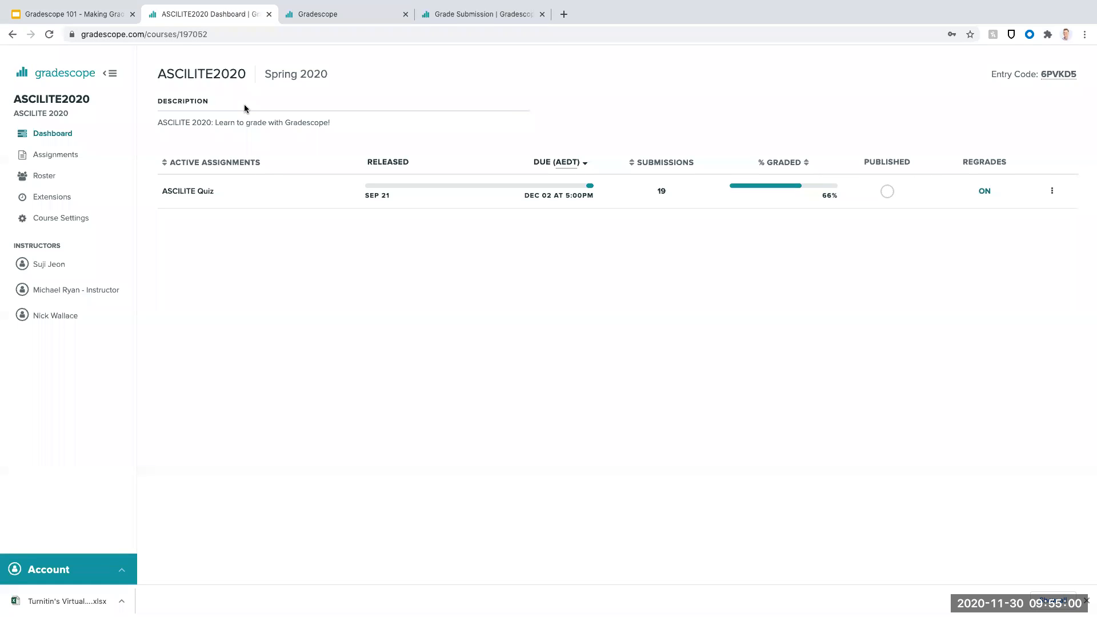
- Open question 3 of the ASCILITE Quiz for grading and check its rubric options without changing them
left_click(198, 192)
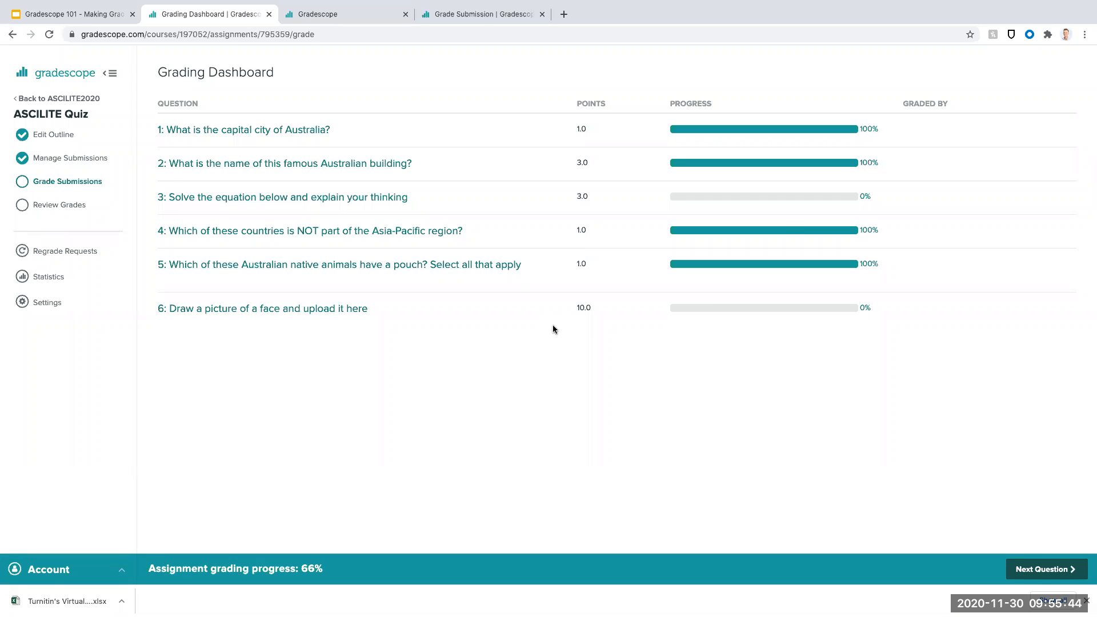
mouse_move(265, 208)
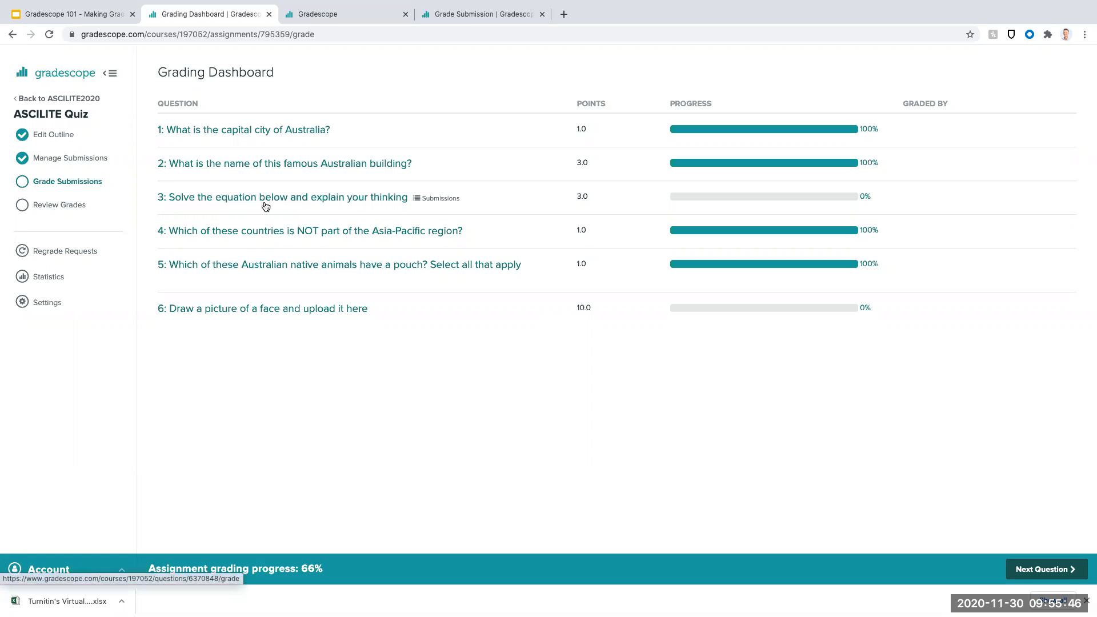
left_click(253, 198)
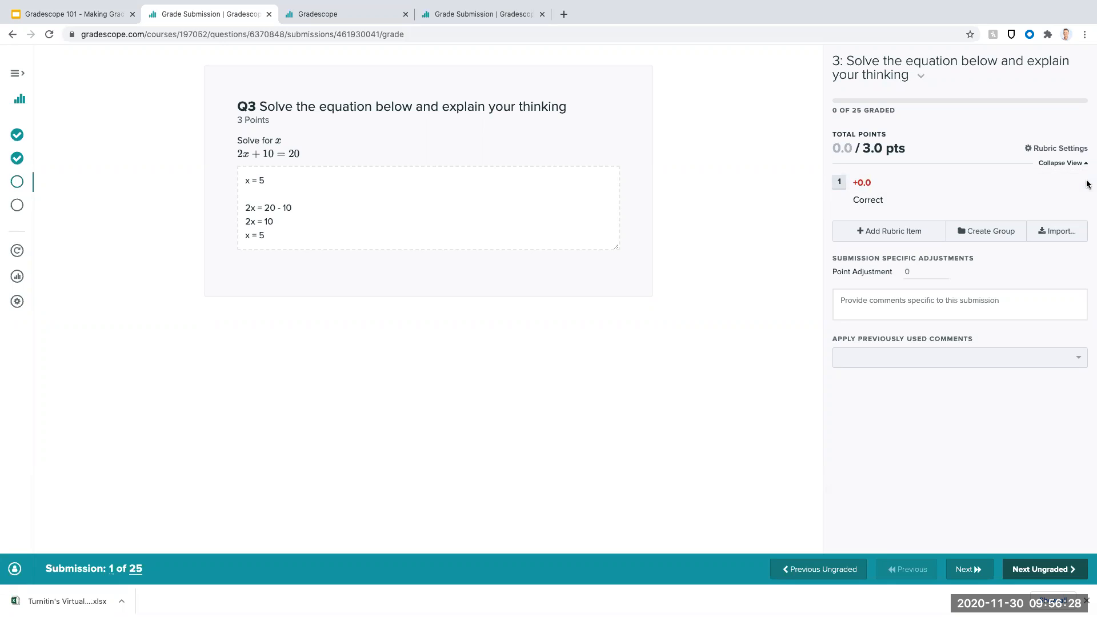
left_click(1047, 153)
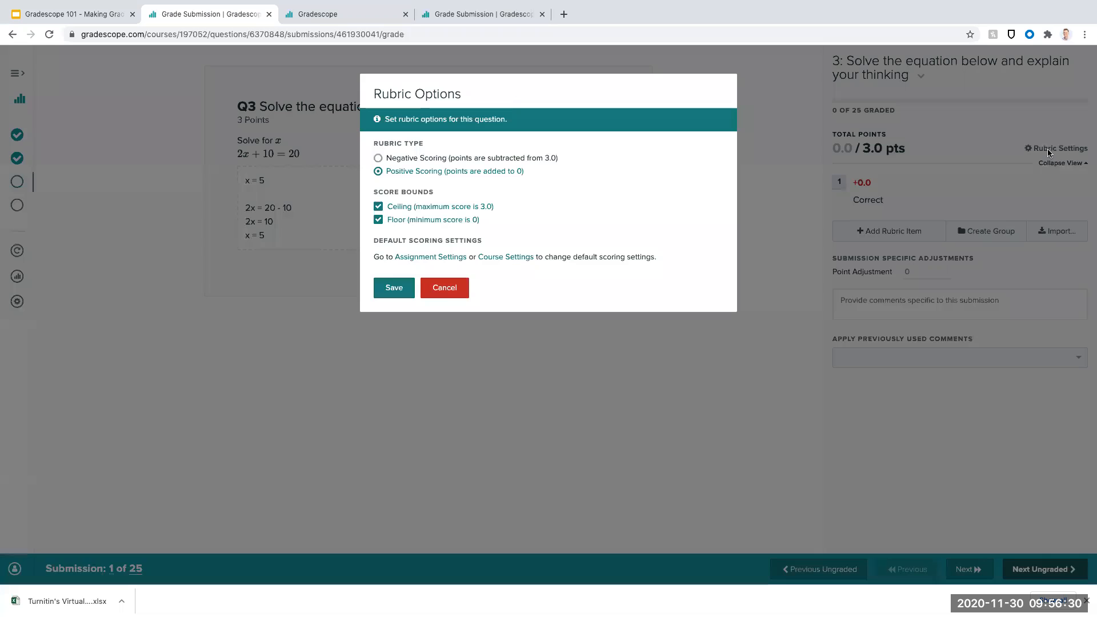
left_click(447, 287)
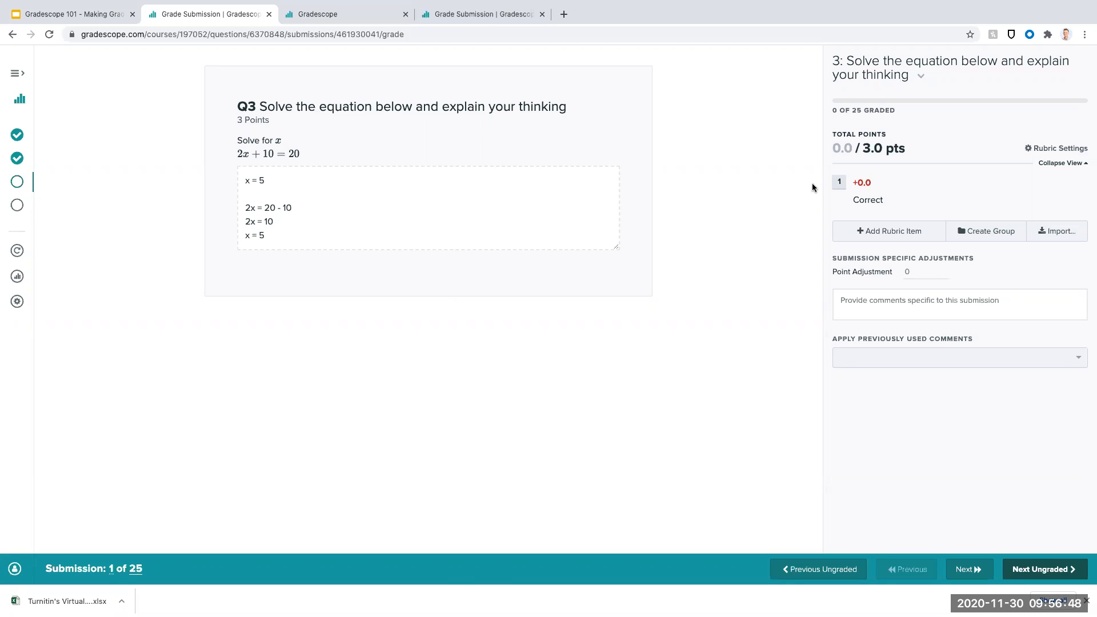
- Set the first rubric item to 1 point with the description "Correct Answer" and apply it to the first submission
left_click(869, 183)
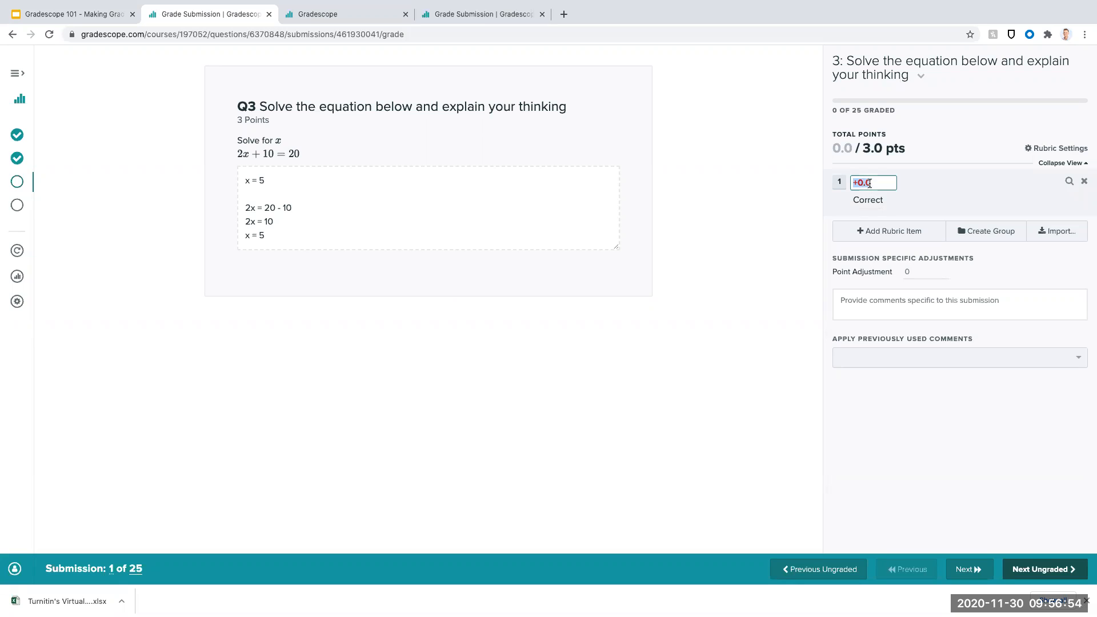
type("1")
left_click(880, 200)
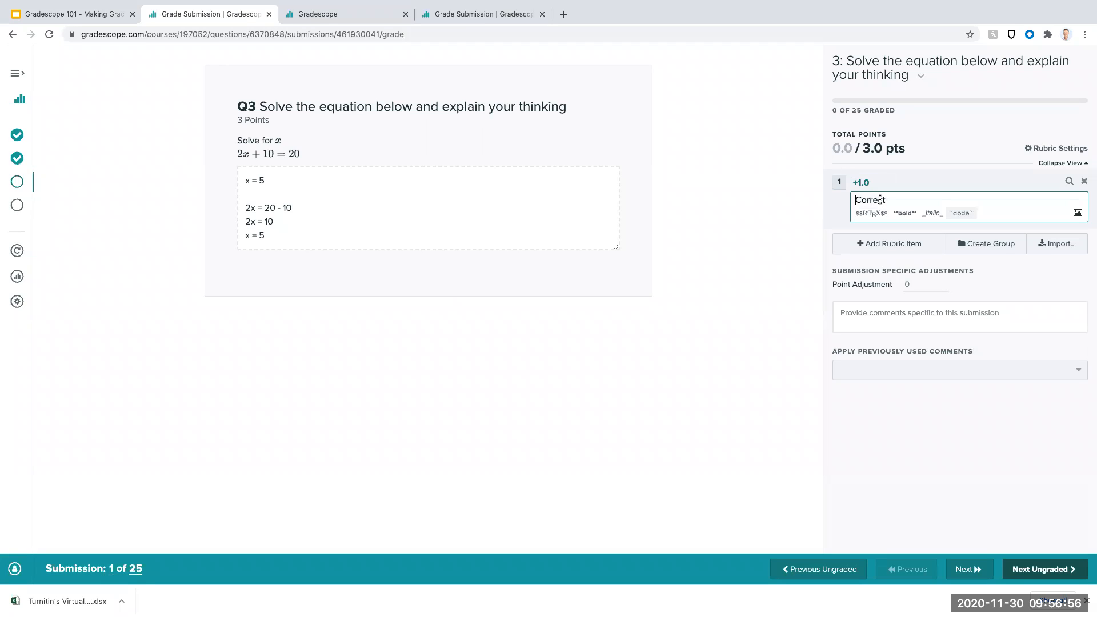
left_click_drag(890, 199, 822, 198)
type("Coroe")
key("BackSpace")
key("BackSpace")
key("BackSpace")
type("rrect Answer")
left_click(838, 185)
left_click(838, 187)
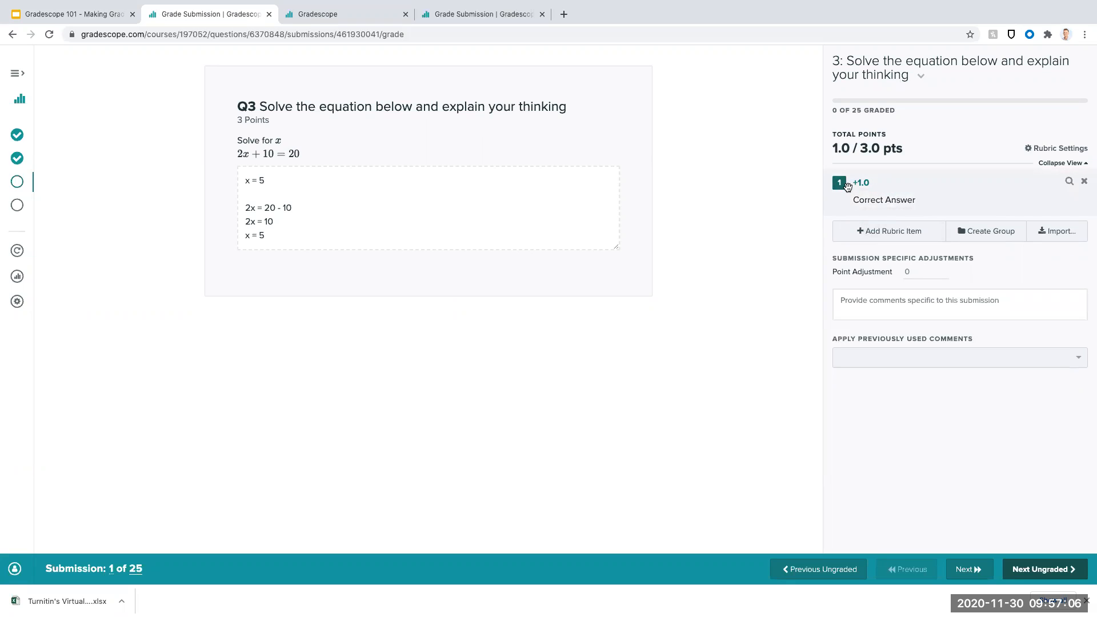
- Add a rubric item "Low/Medium Level of Detail" worth 1 point
left_click(871, 232)
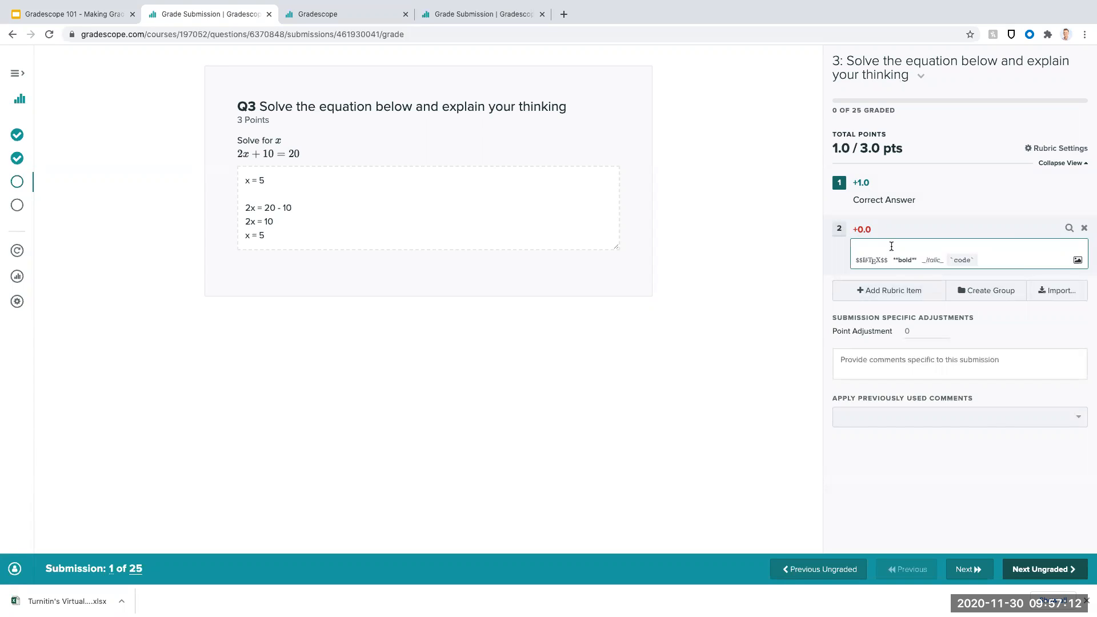
type("Low/Medium Level of Detail")
left_click(1038, 325)
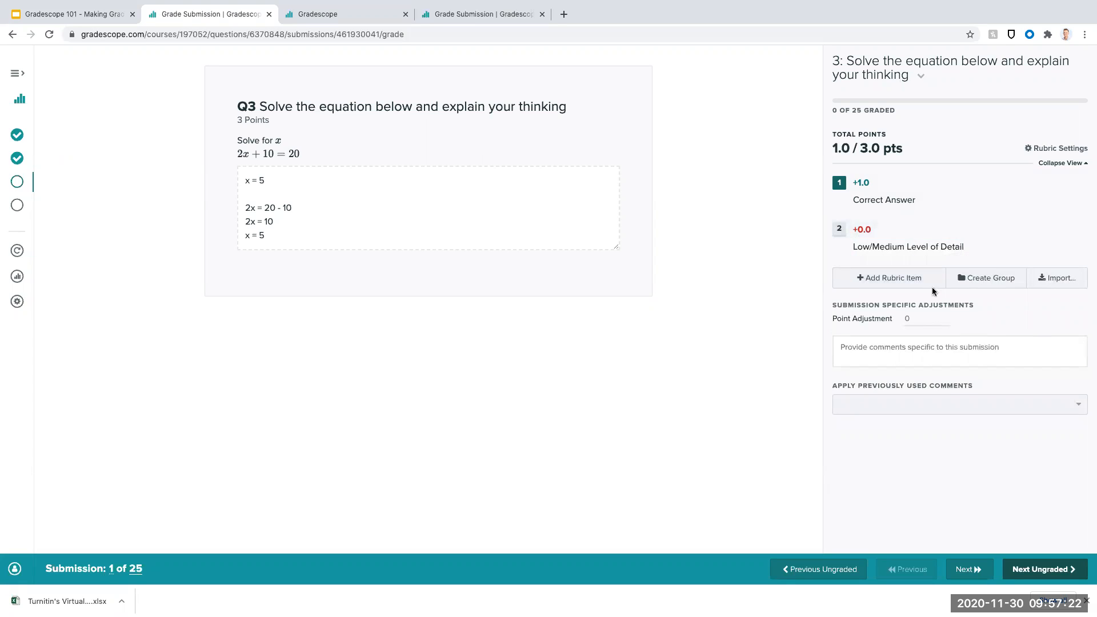
left_click(861, 229)
type("1")
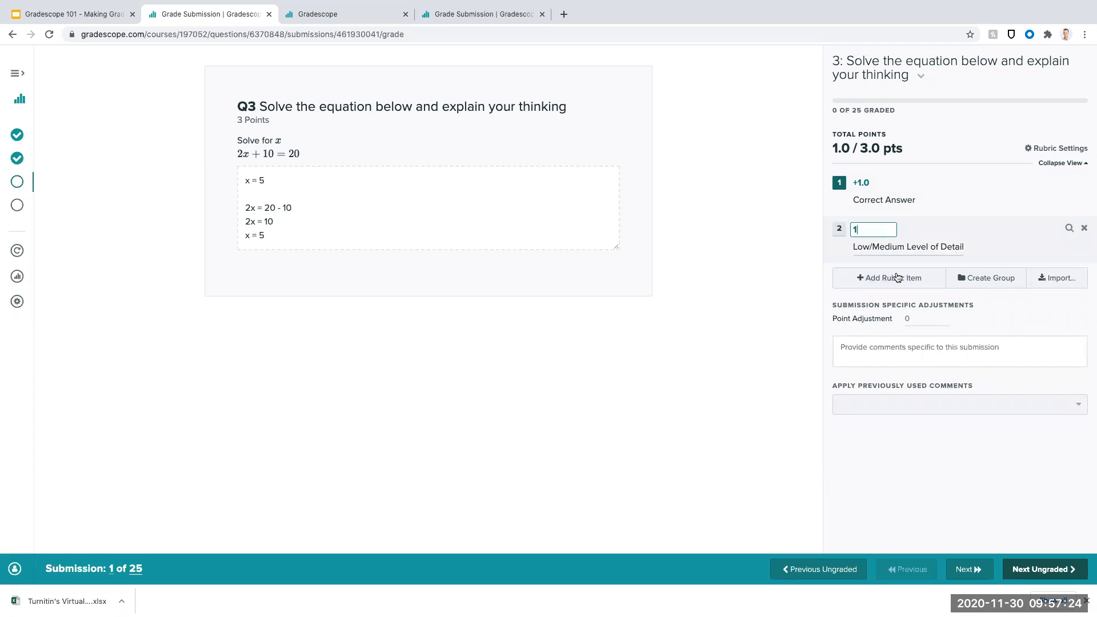
- Add a rubric item "High Level of Detail" worth 2 points and apply it to the first submission
left_click(892, 277)
type("High")
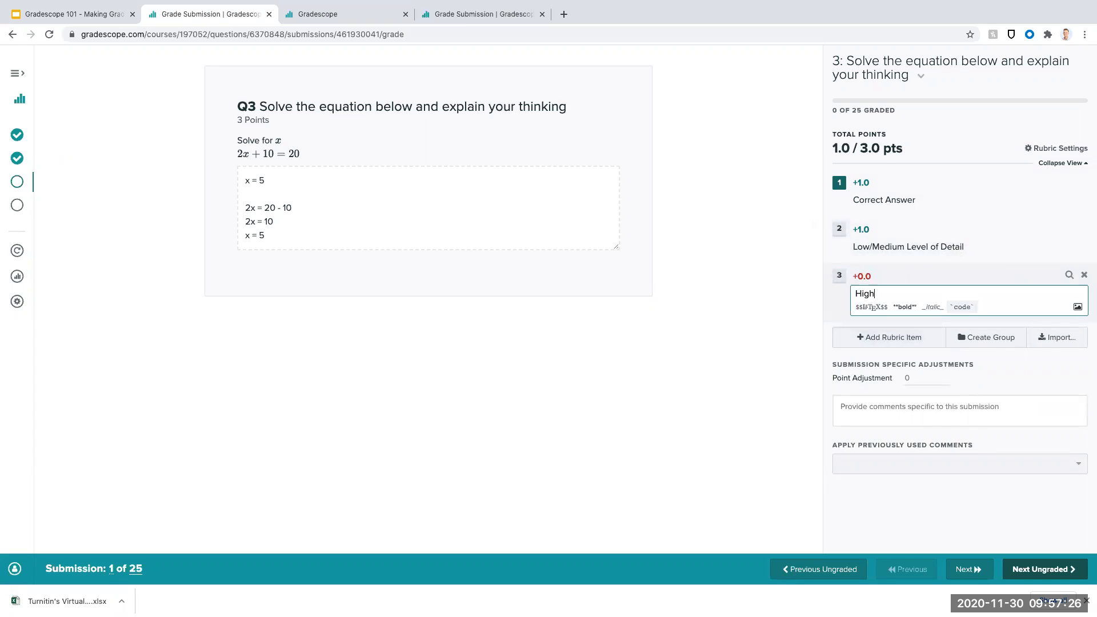
type(" Level of Detail")
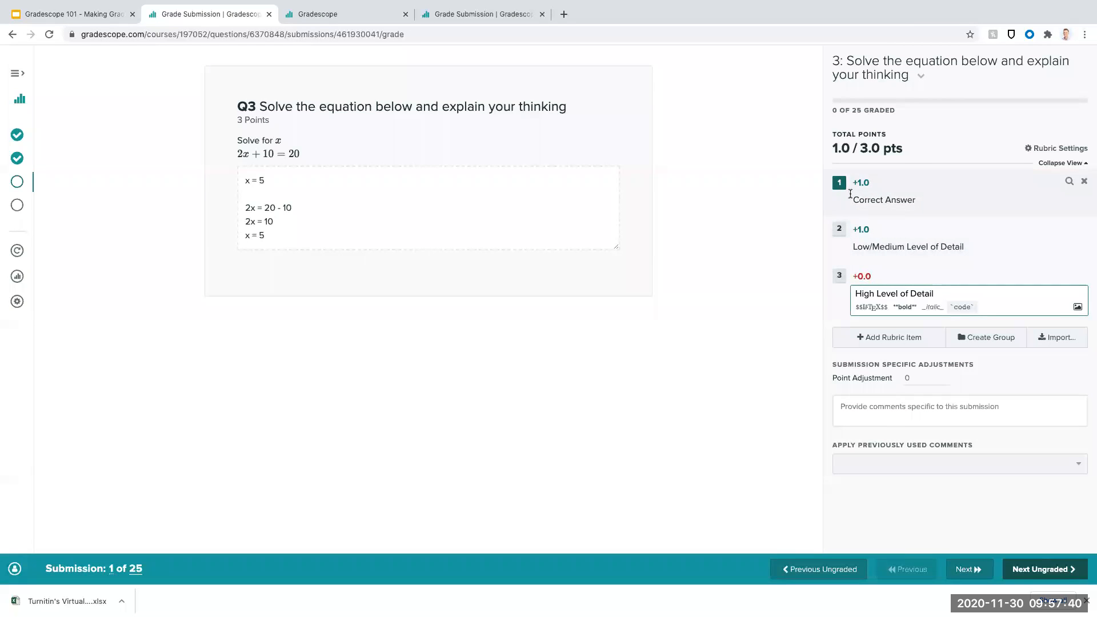
left_click(863, 276)
type("2")
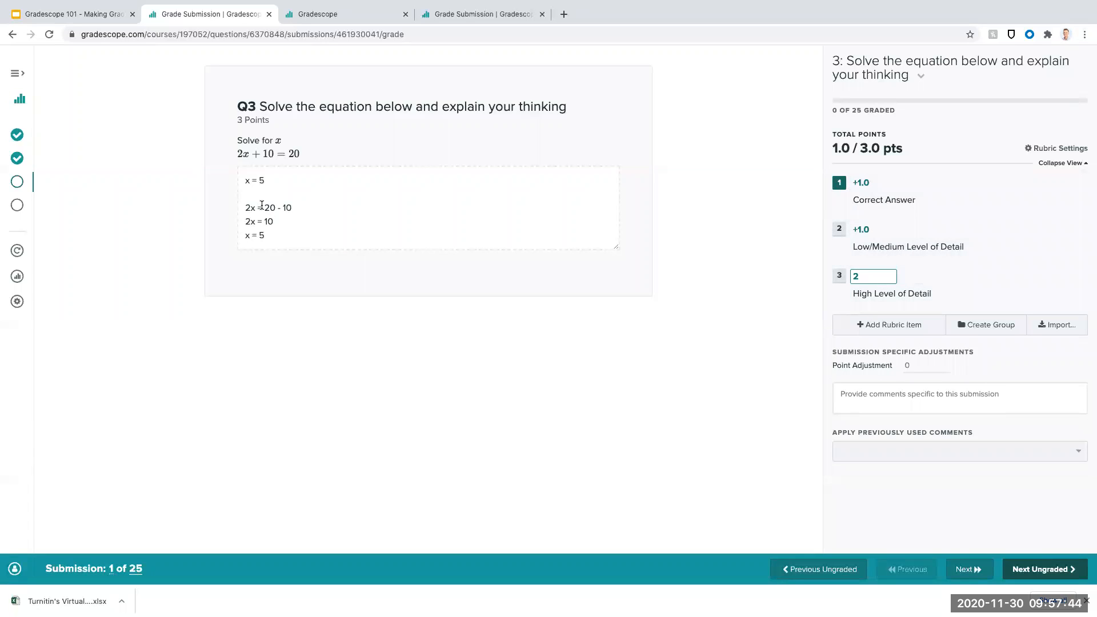
left_click(840, 280)
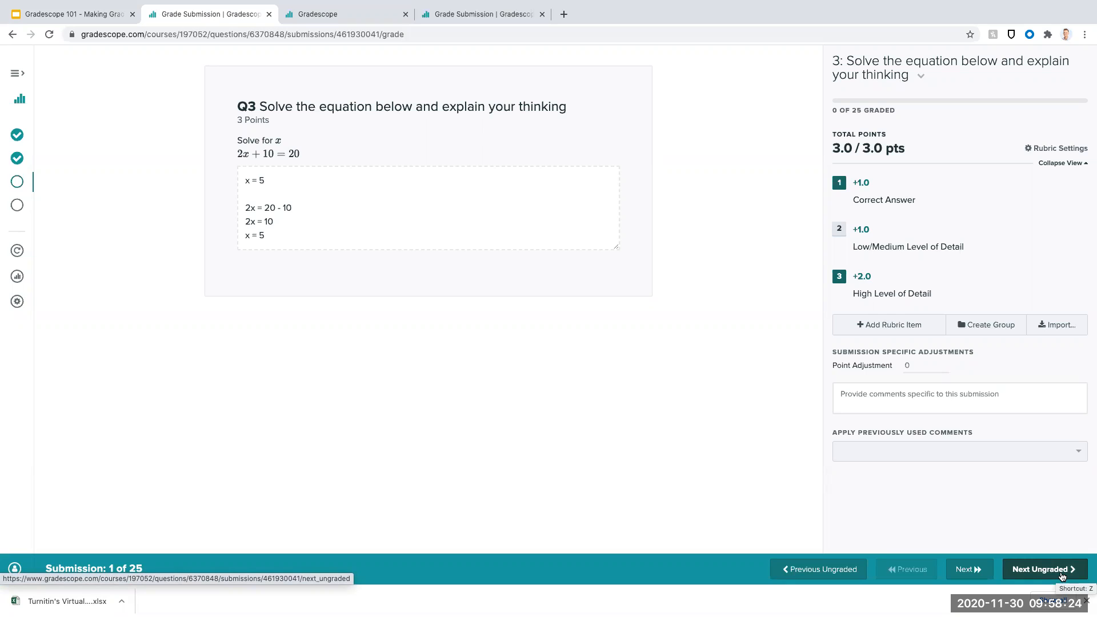
- Grade the second submission with the "Correct Answer" and "High Level of Detail" rubric items
left_click(1063, 575)
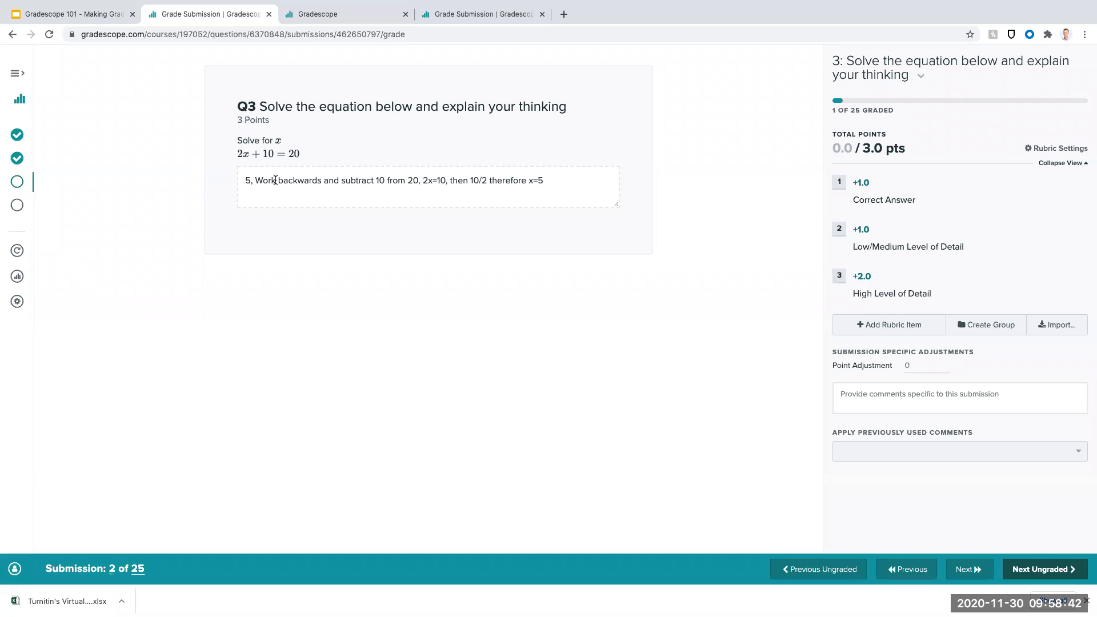
left_click(845, 182)
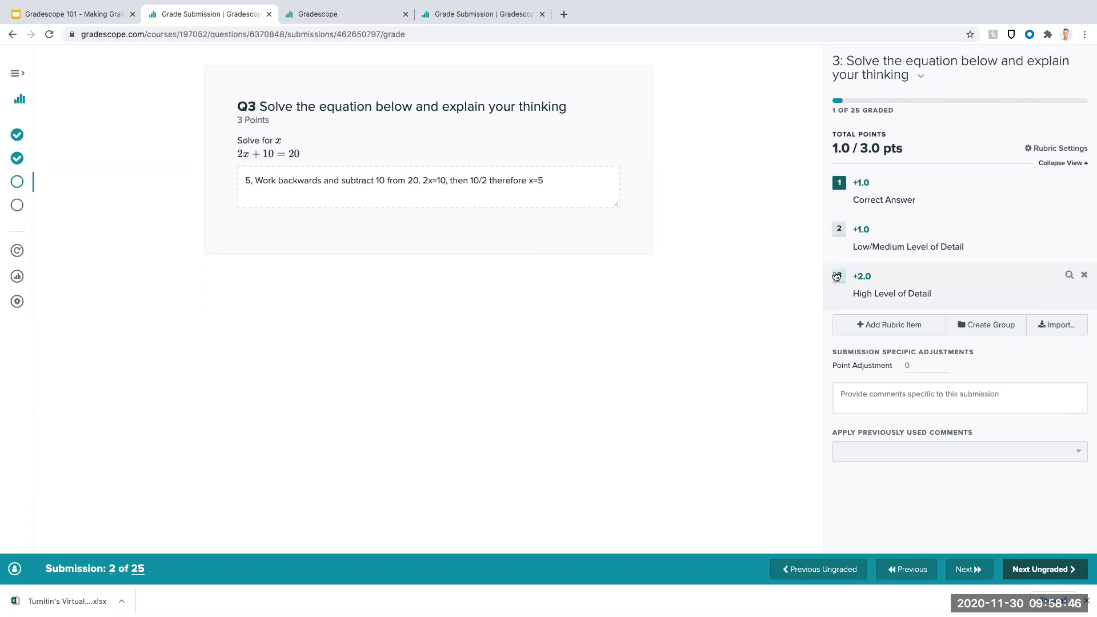
left_click(839, 278)
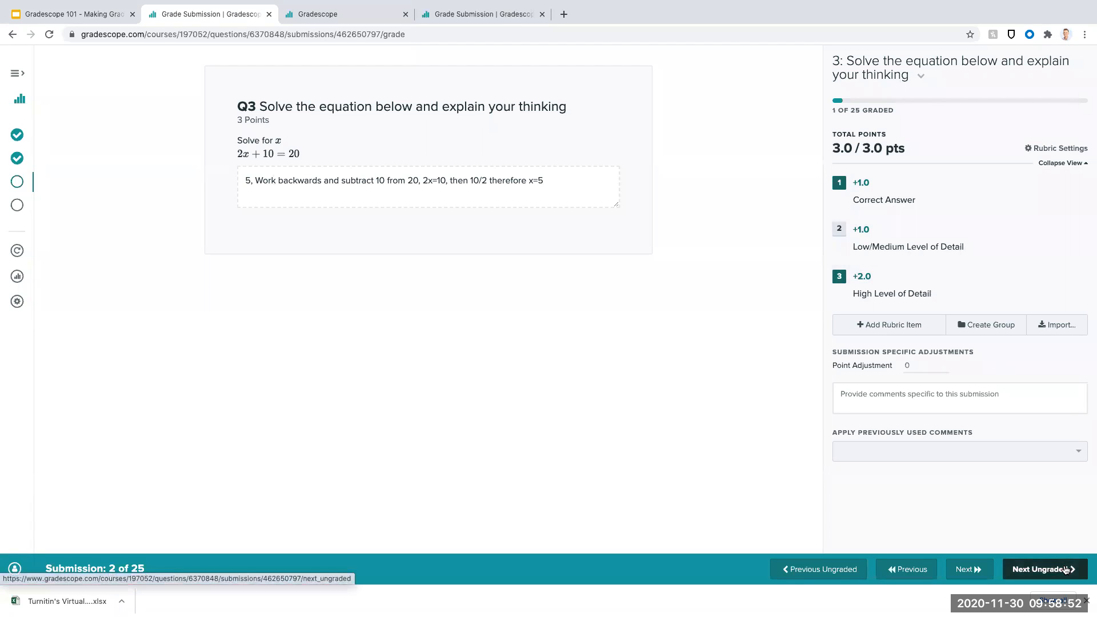
- Grade the third submission with "Correct Answer" and a new zero-point rubric item "No detail answer/working"
key("z")
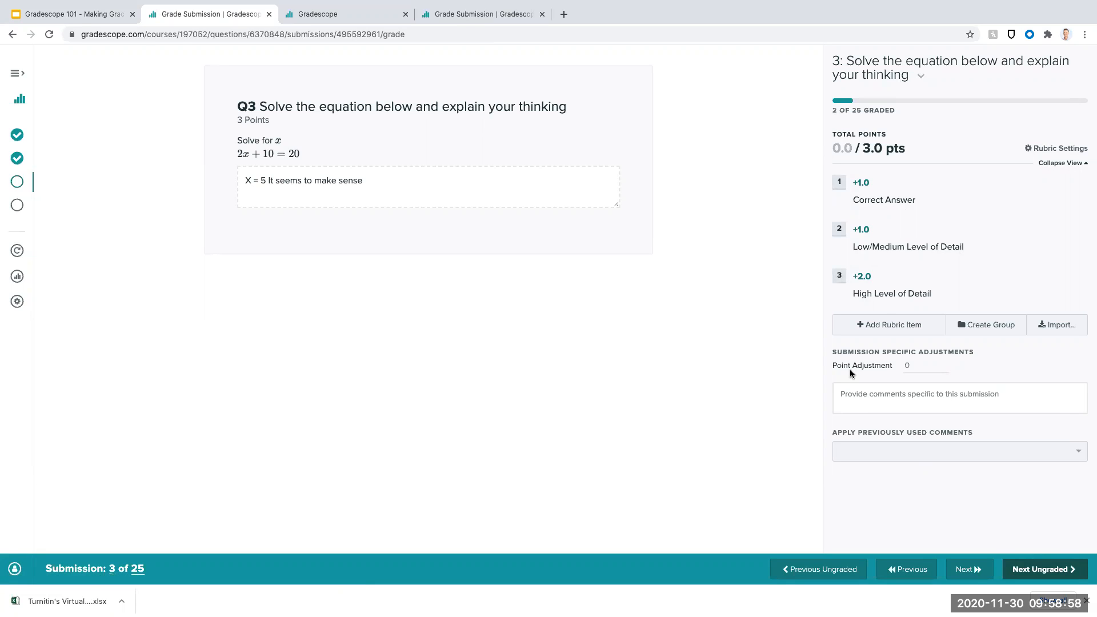
left_click(839, 182)
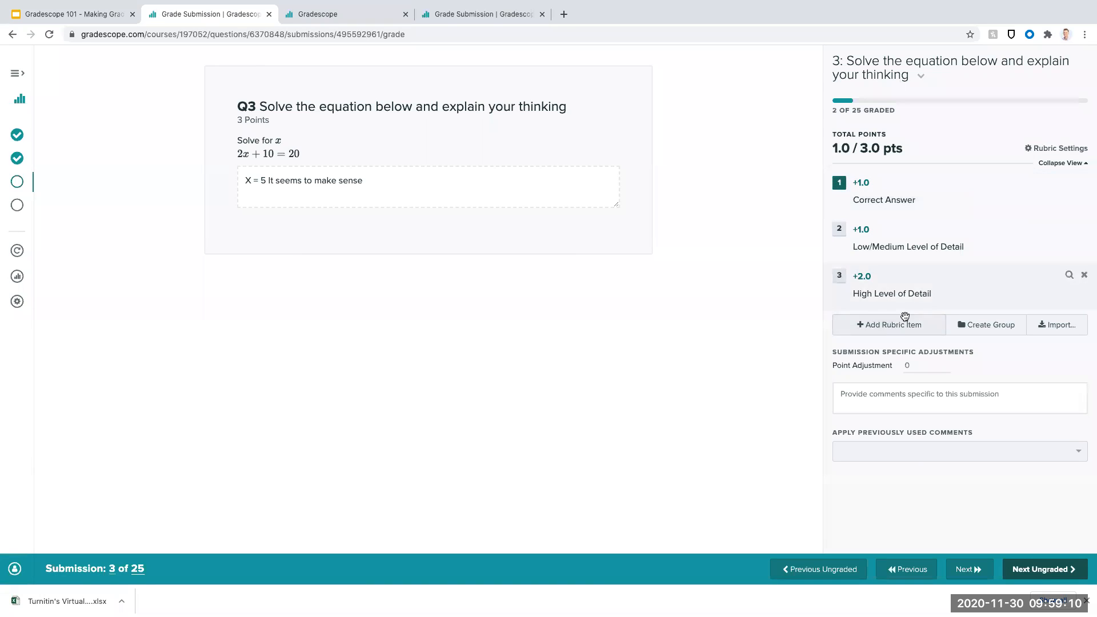
left_click(892, 337)
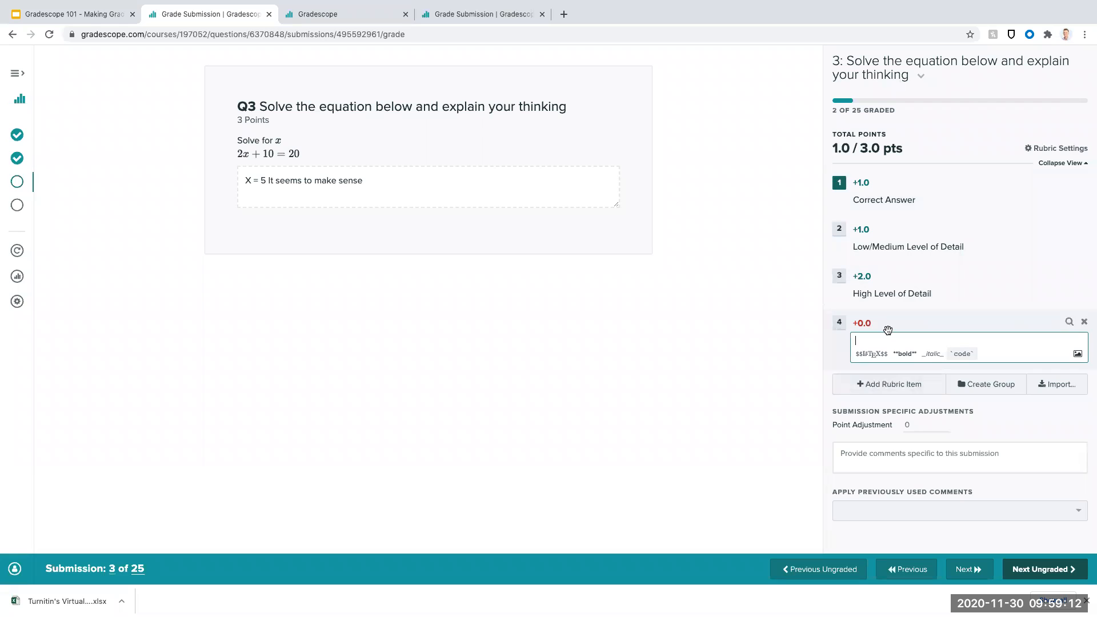
type("No detail answer/working")
left_click(840, 325)
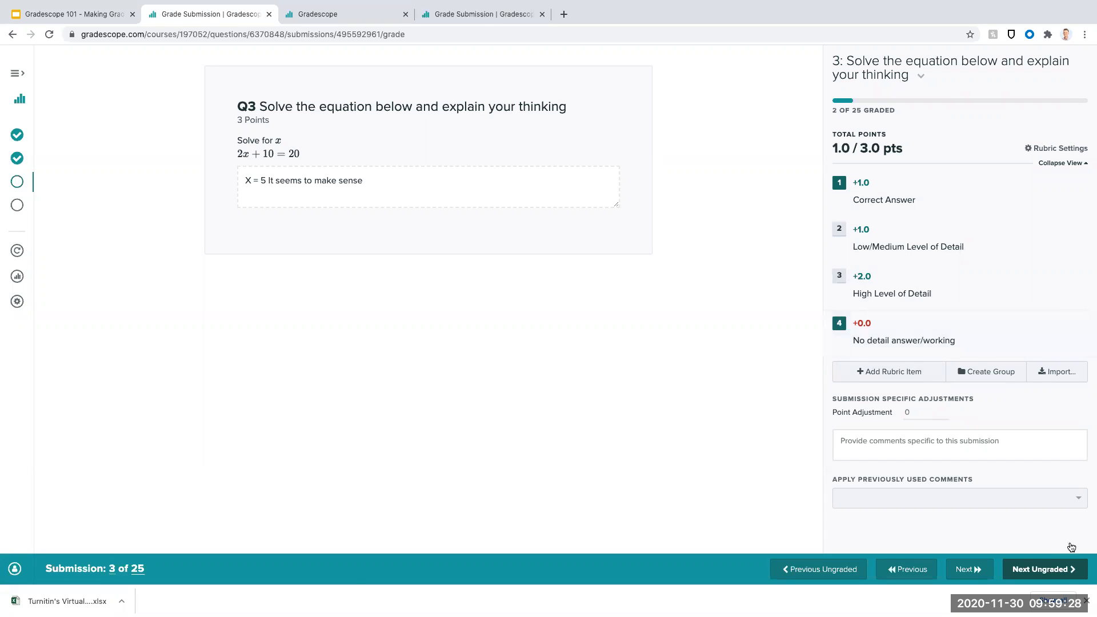
- Grade the fourth submission with the "Correct Answer" and "High Level of Detail" rubric items
left_click(1067, 569)
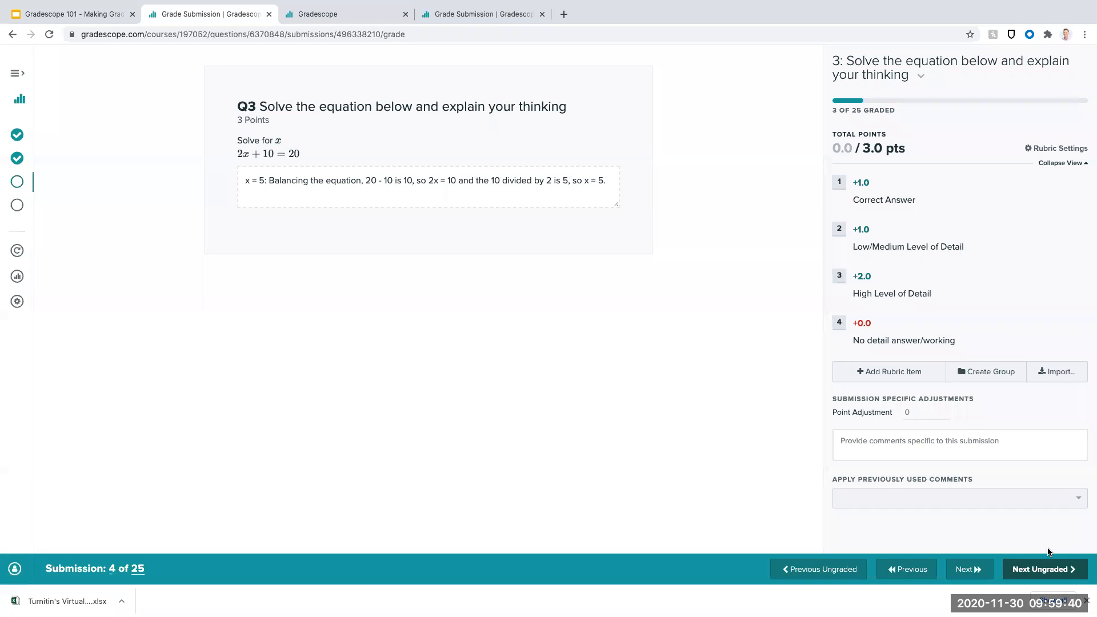
left_click(839, 182)
left_click(840, 278)
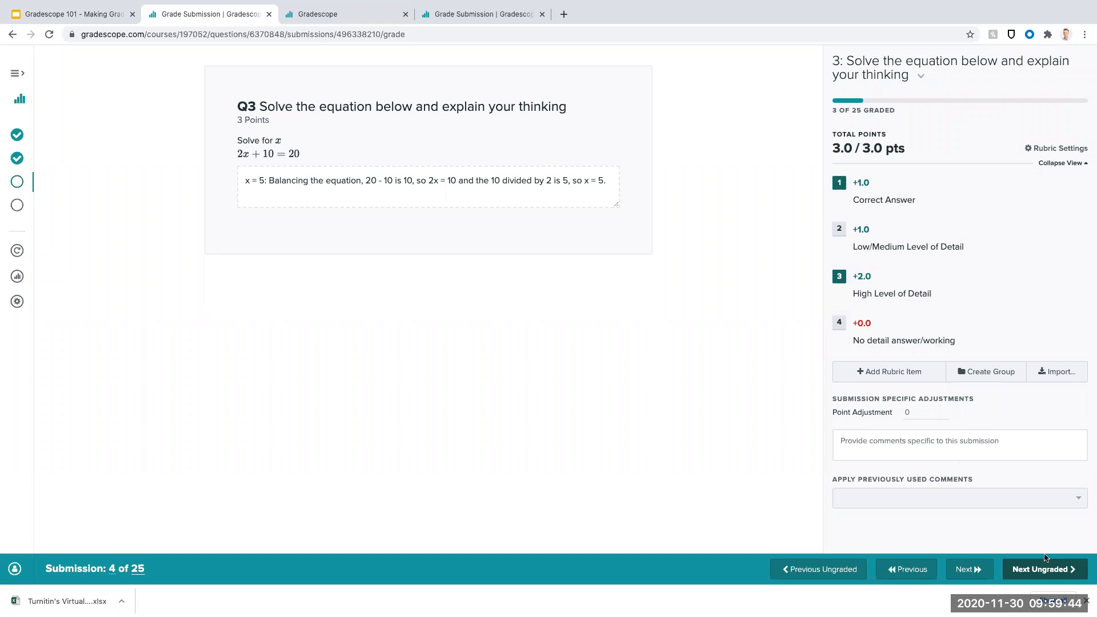
- Grade the fifth submission with the "Correct Answer" and "No detail answer/working" rubric items
left_click(1056, 577)
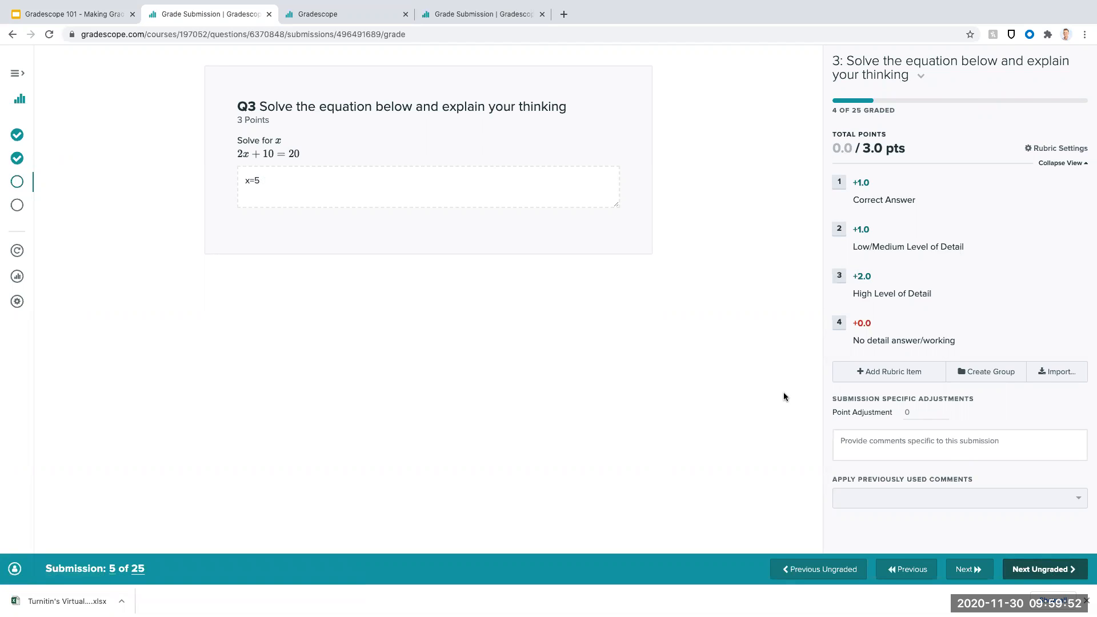
left_click(839, 184)
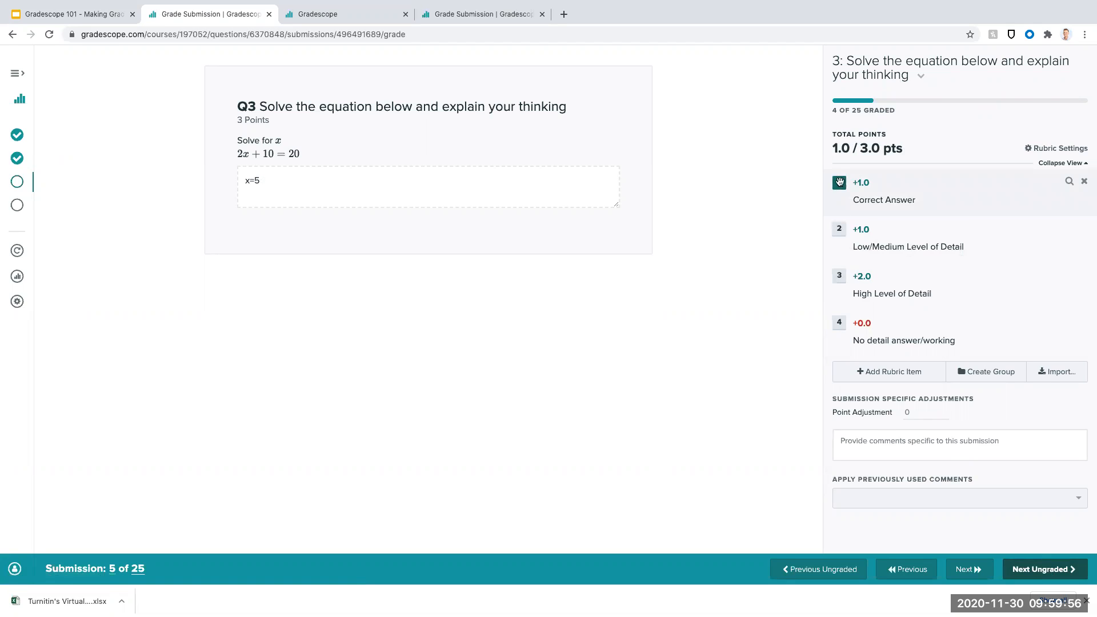
left_click(841, 325)
left_click(841, 327)
right_click(840, 325)
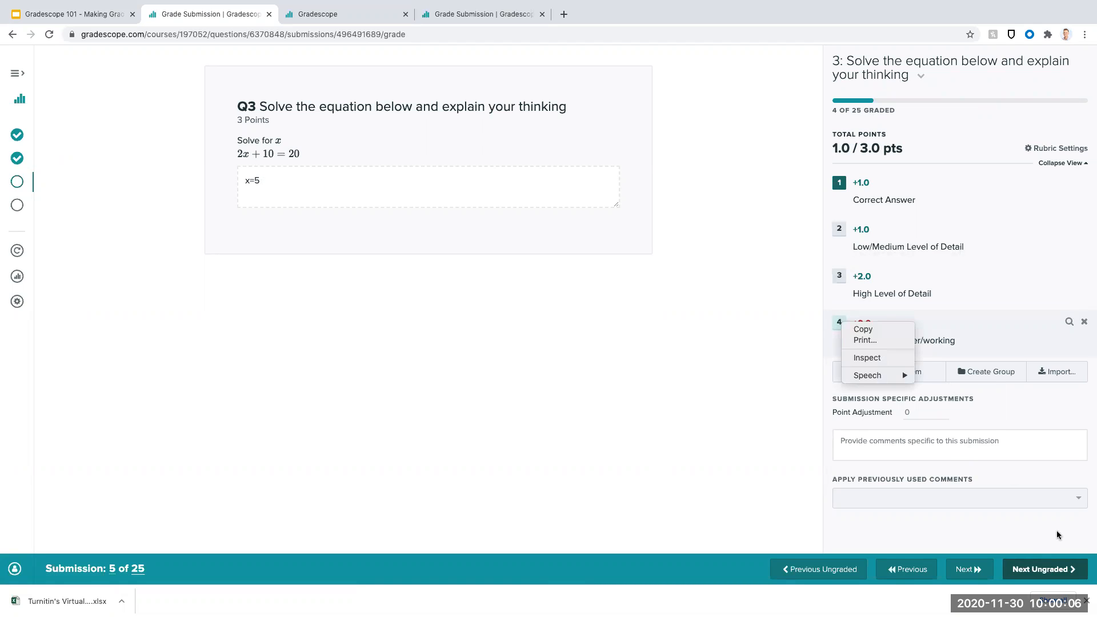
left_click(838, 321)
left_click(838, 323)
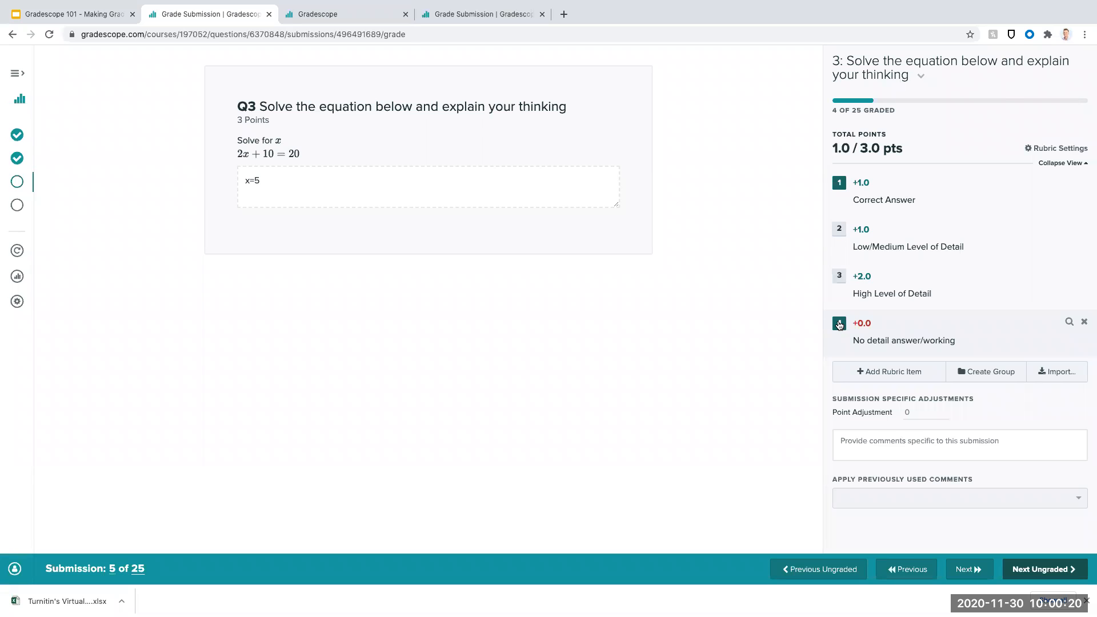
- Remove the "Correct Answer" and "No detail answer/working" items from the fifth submission and reapply both
key("1")
left_click(839, 323)
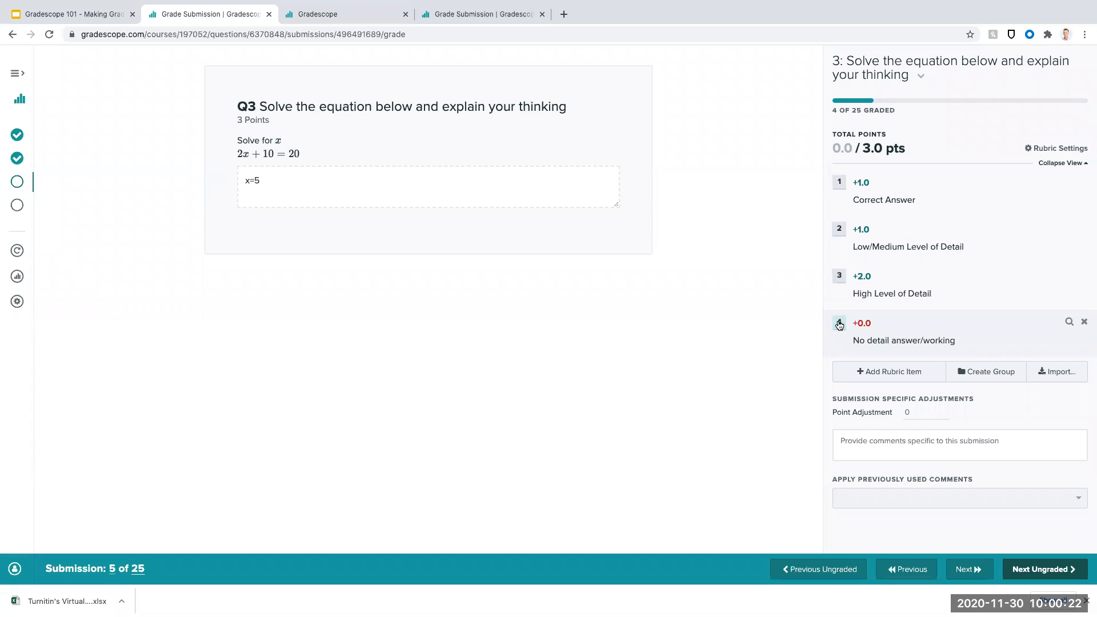
key("1")
left_click(839, 324)
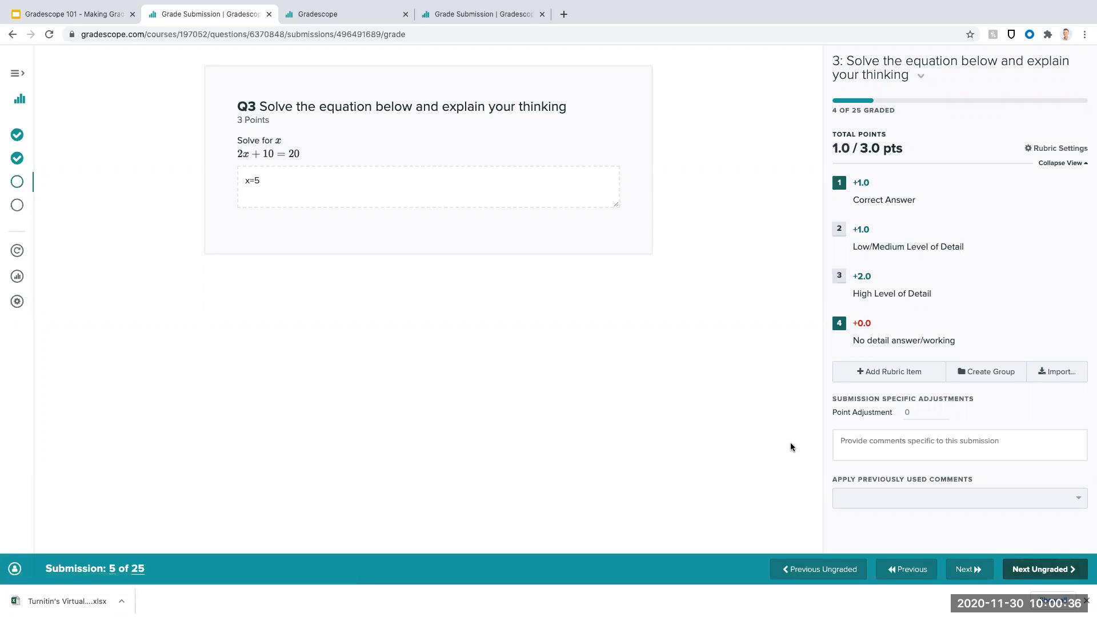
- Grade the sixth submission with "Correct Answer" and a submission-specific point adjustment of -0.5
key("z")
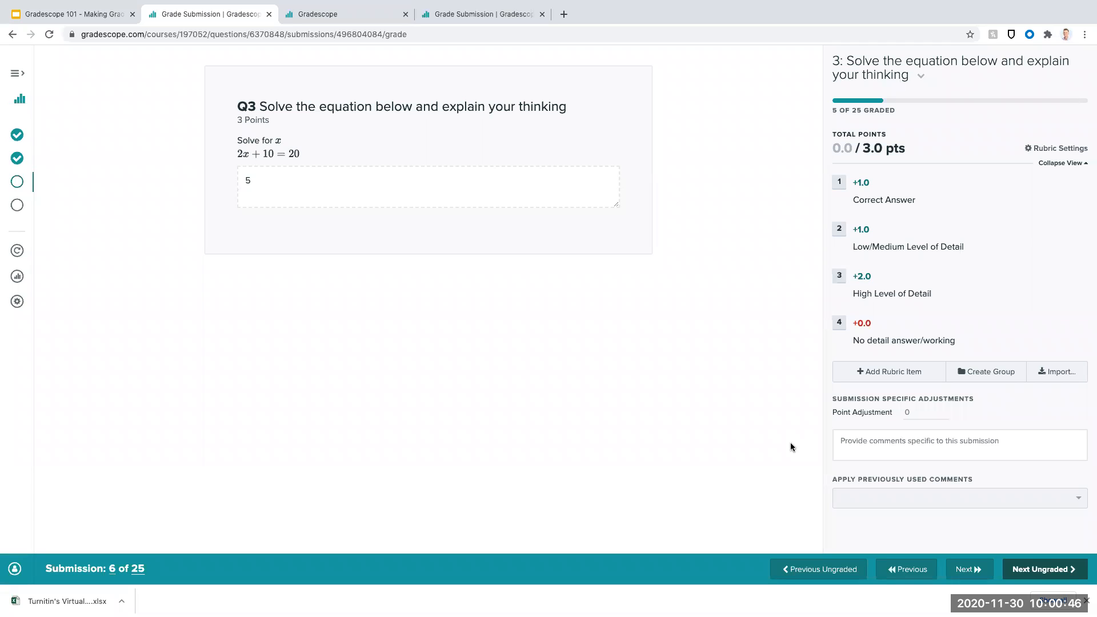
left_click(840, 183)
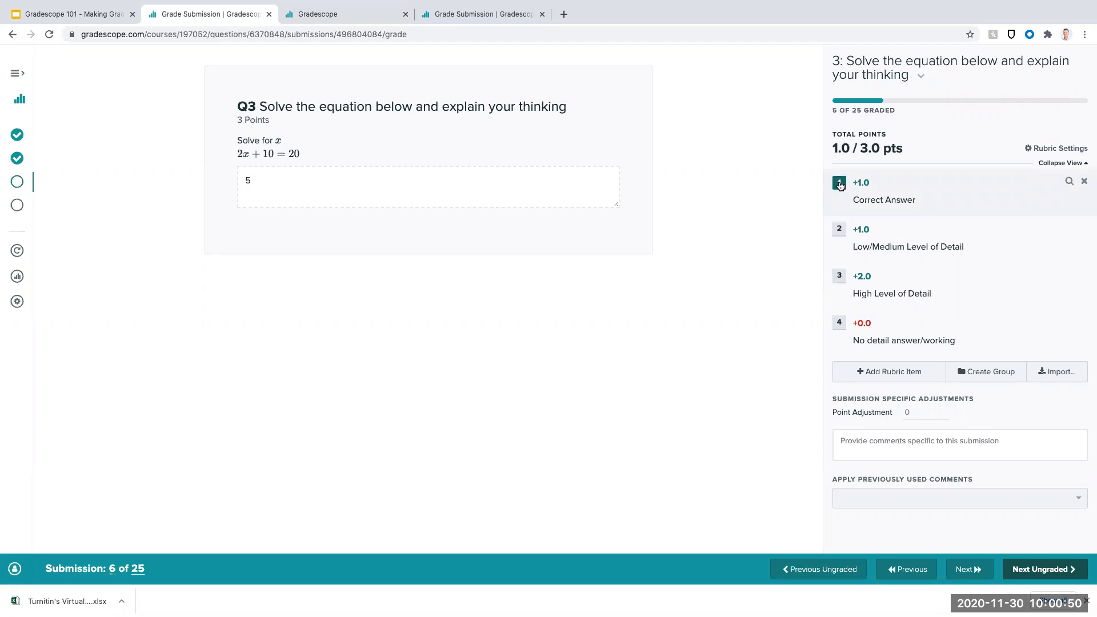
left_click(931, 411)
type("-0.5")
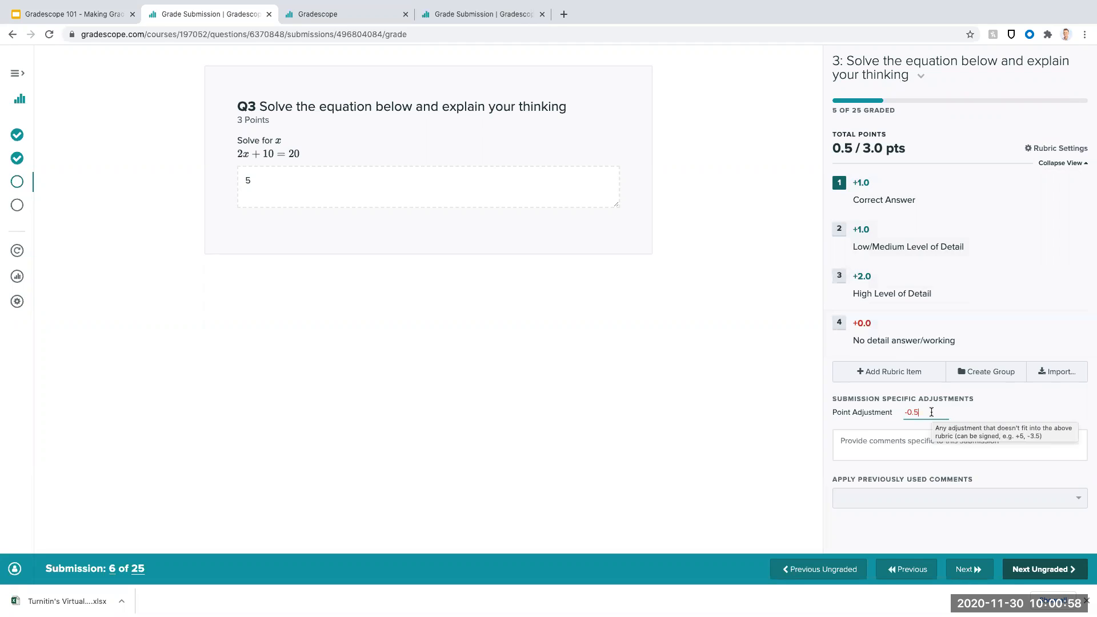
- Add the submission-specific comment 'You need to say x=5, not just "5"' to the sixth submission
left_click(939, 440)
type("Chewck")
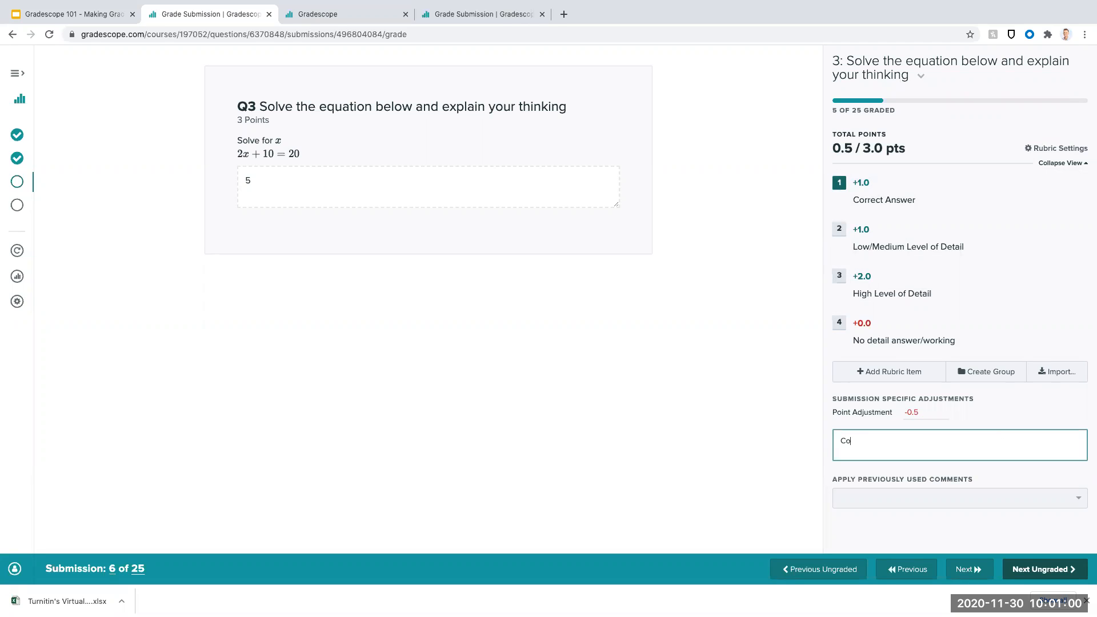
key("BackSpace")
key("BackSpace")
key("BackSpace")
key("BackSpace")
key("BackSpace")
key("BackSpace")
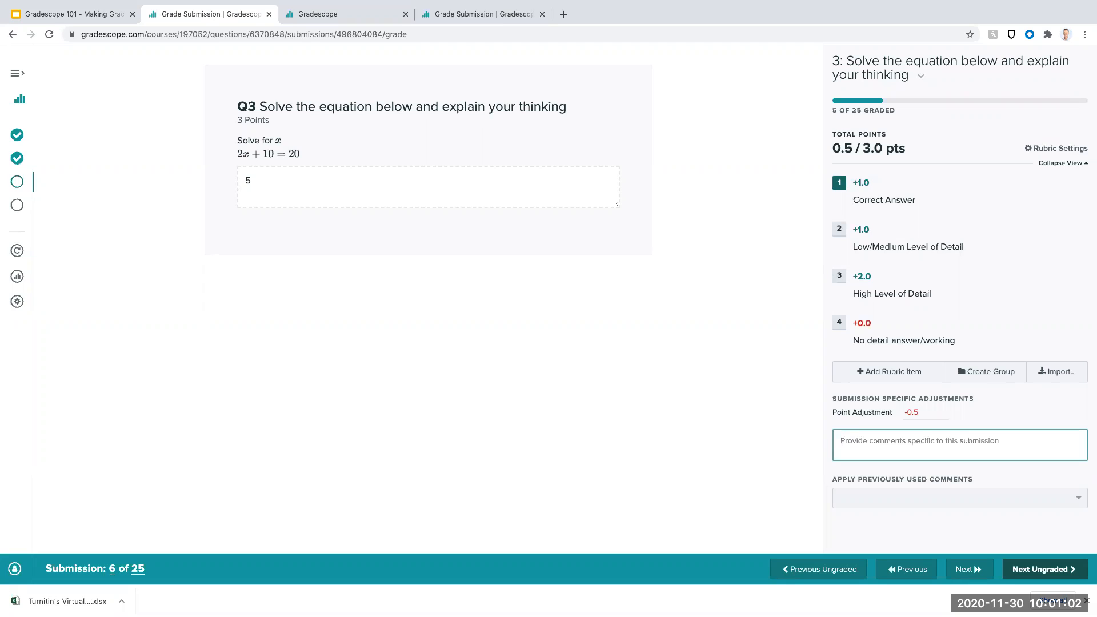
type("You need to say x=5")
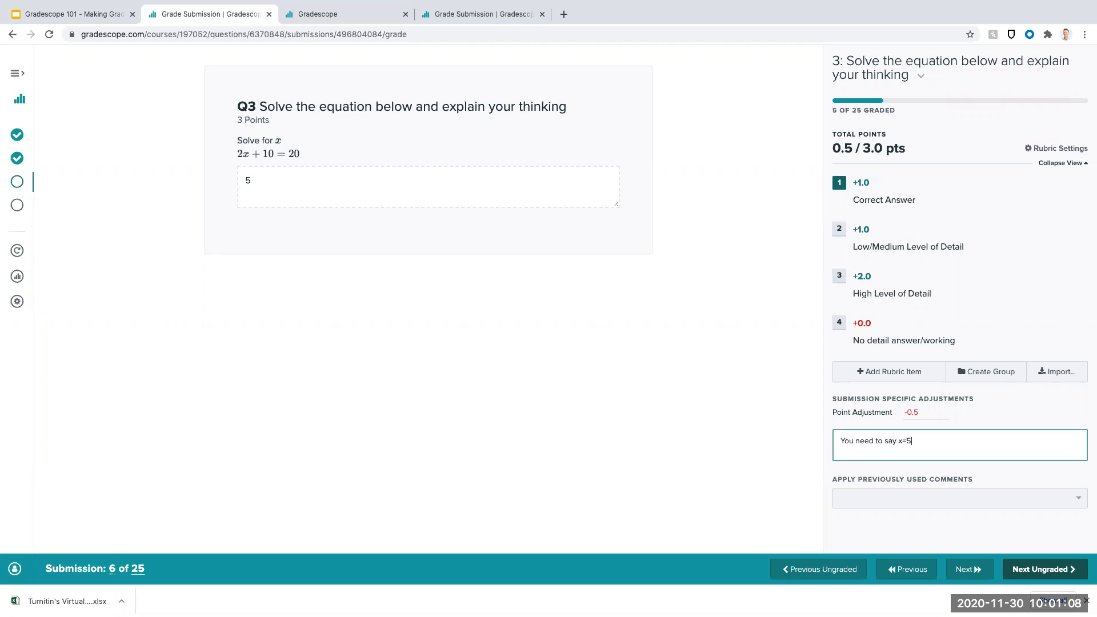
type(", not just \"5\"z")
key("BackSpace")
left_click(977, 528)
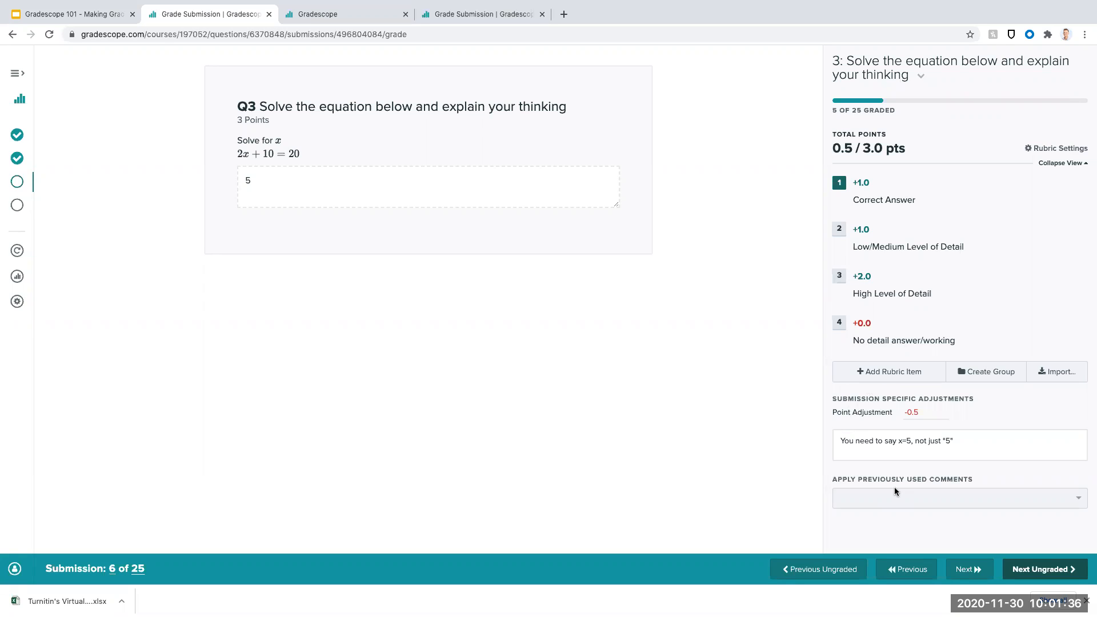
- Grade the seventh submission with "Correct Answer", a -0.5 point adjustment and the previously used comment 'You need to say x=5, not just "5"'
left_click(1061, 573)
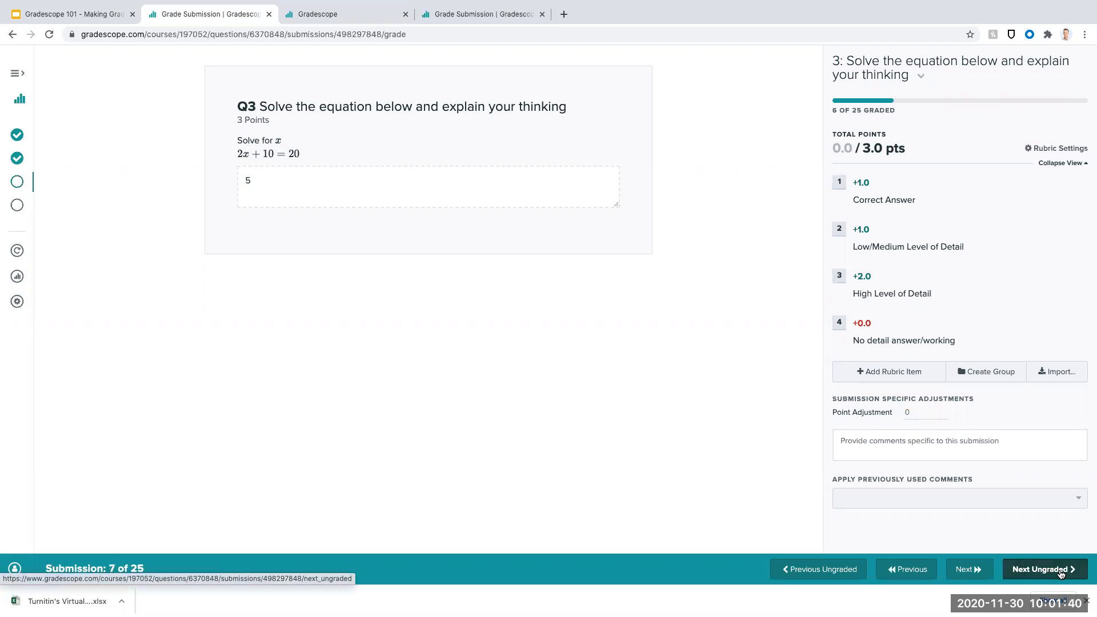
key("1")
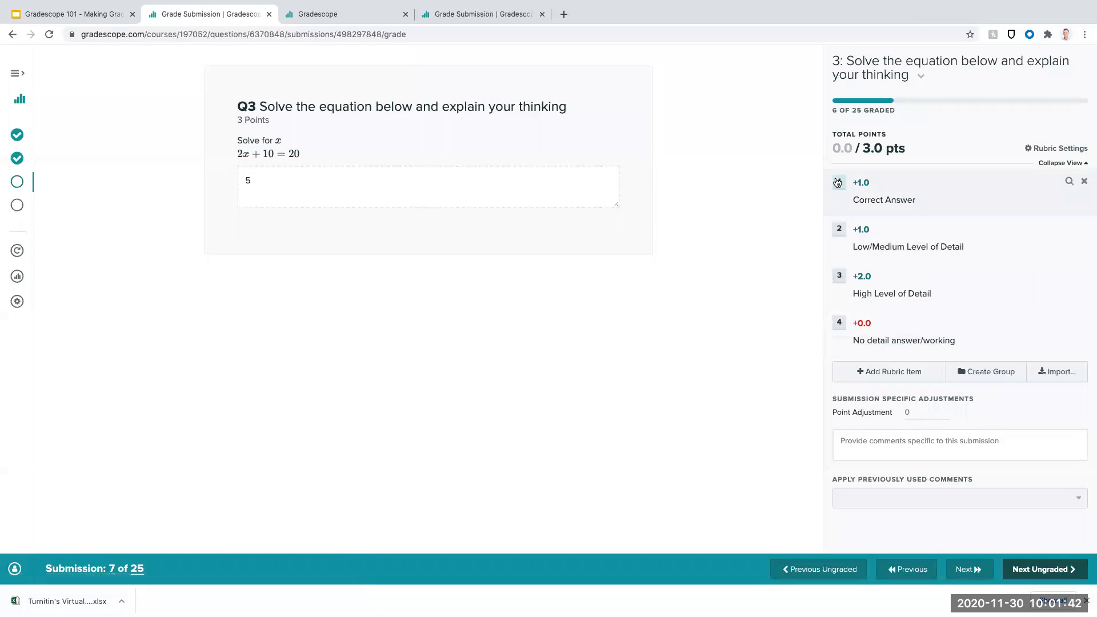
type("-0.5")
left_click(965, 494)
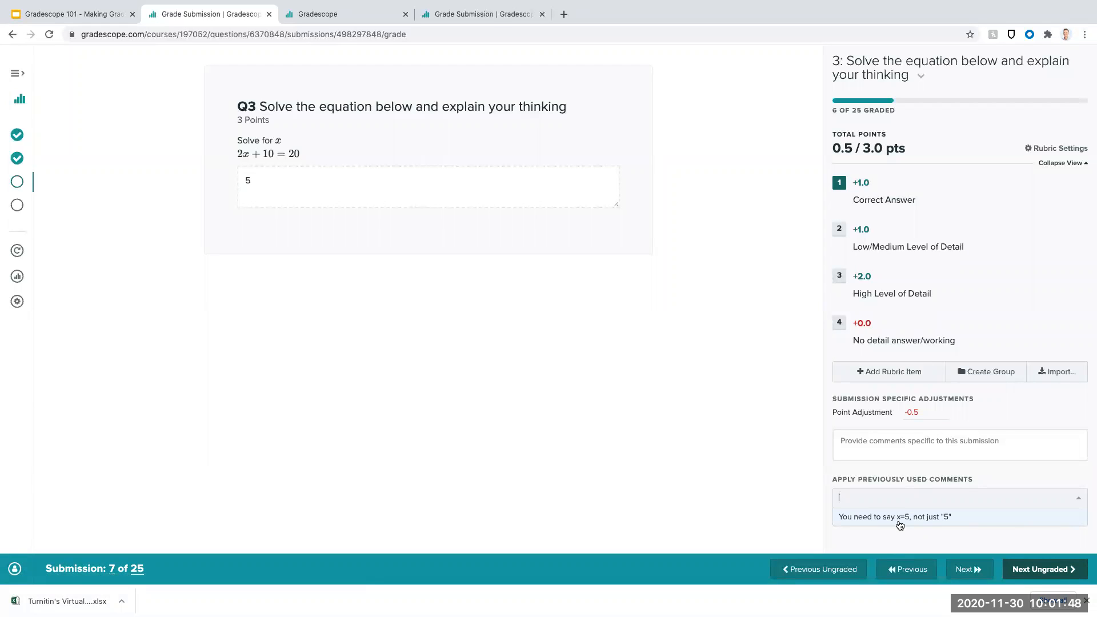
left_click(934, 521)
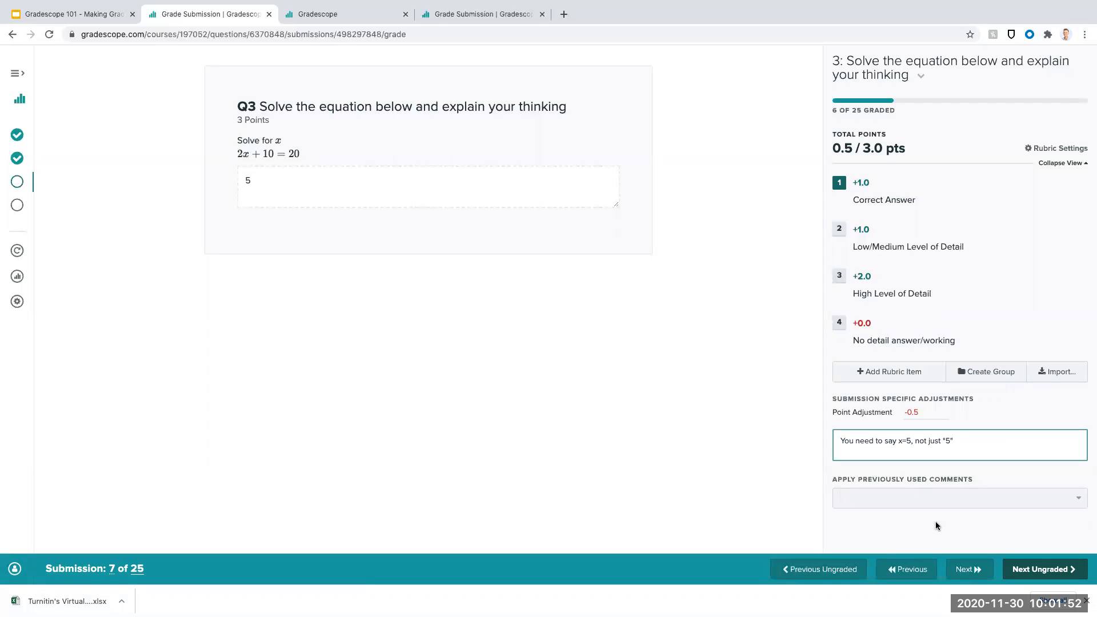
- Grade the eighth submission with the "Correct Answer" and "Low/Medium Level of Detail" rubric items
left_click(1037, 570)
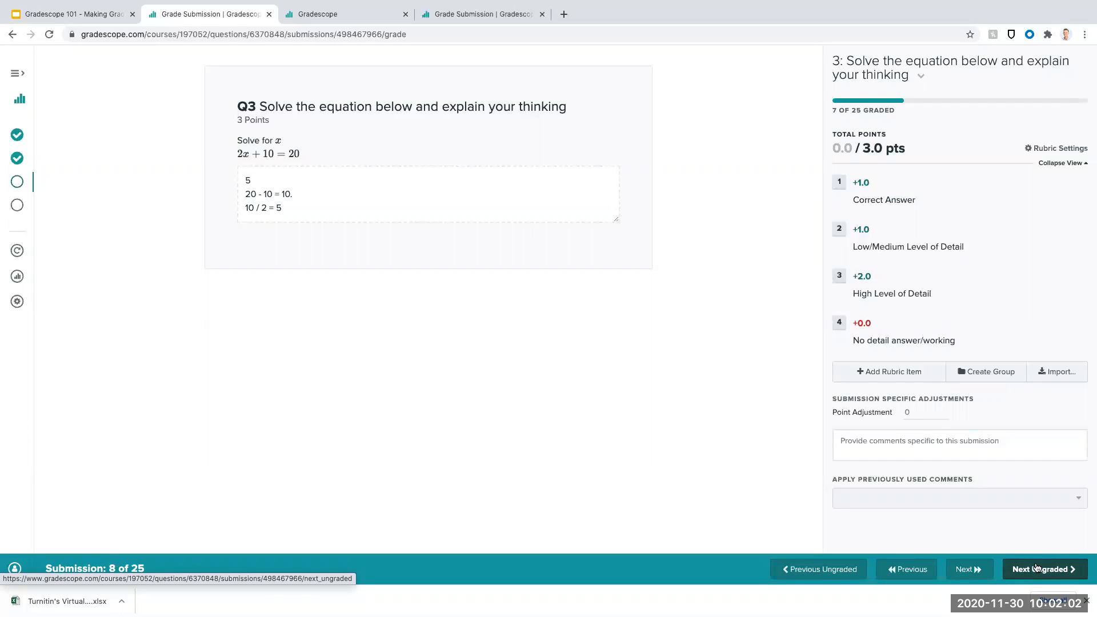
left_click(840, 183)
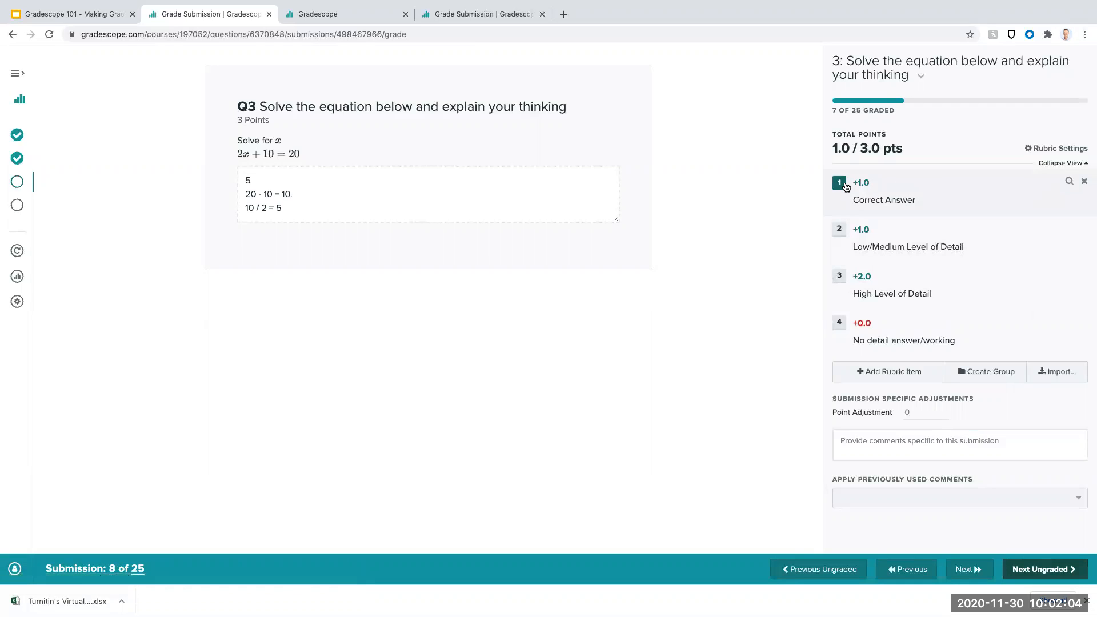
left_click(845, 185)
left_click(842, 185)
key("2")
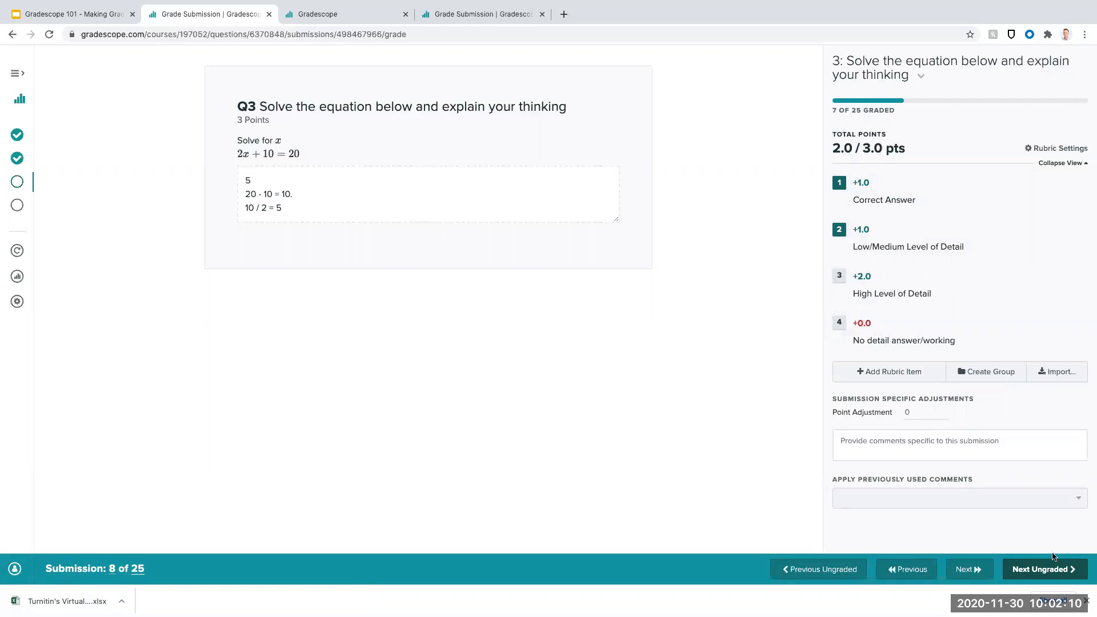
- Grade the ninth submission with "Correct Answer" and "Low/Medium Level of Detail", and the tenth with only "Correct Answer"
left_click(1058, 571)
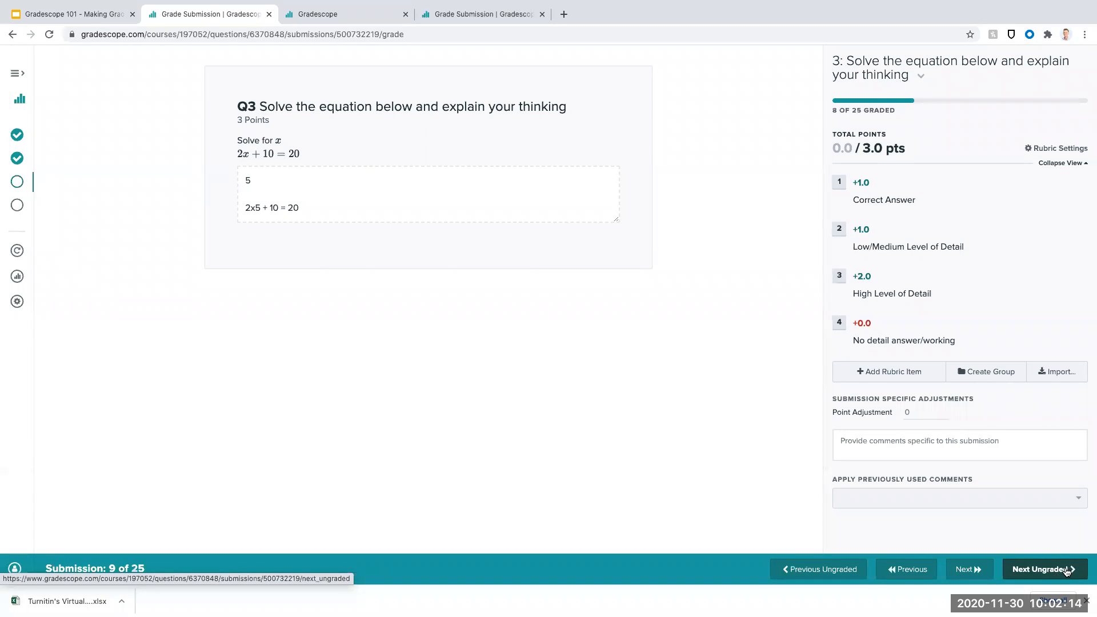
key("1")
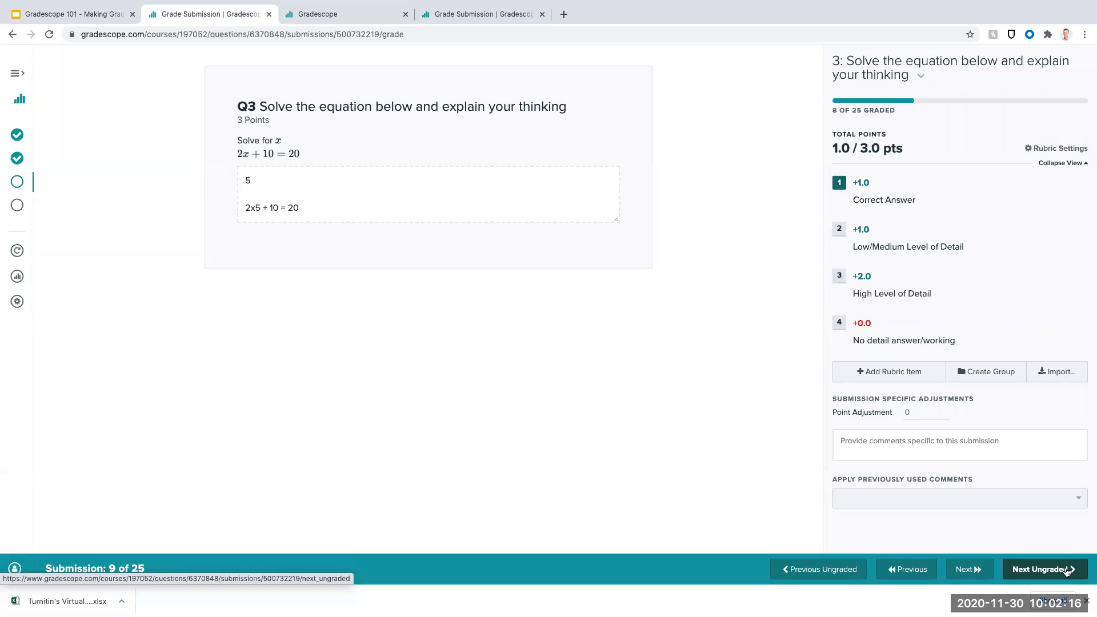
key("2")
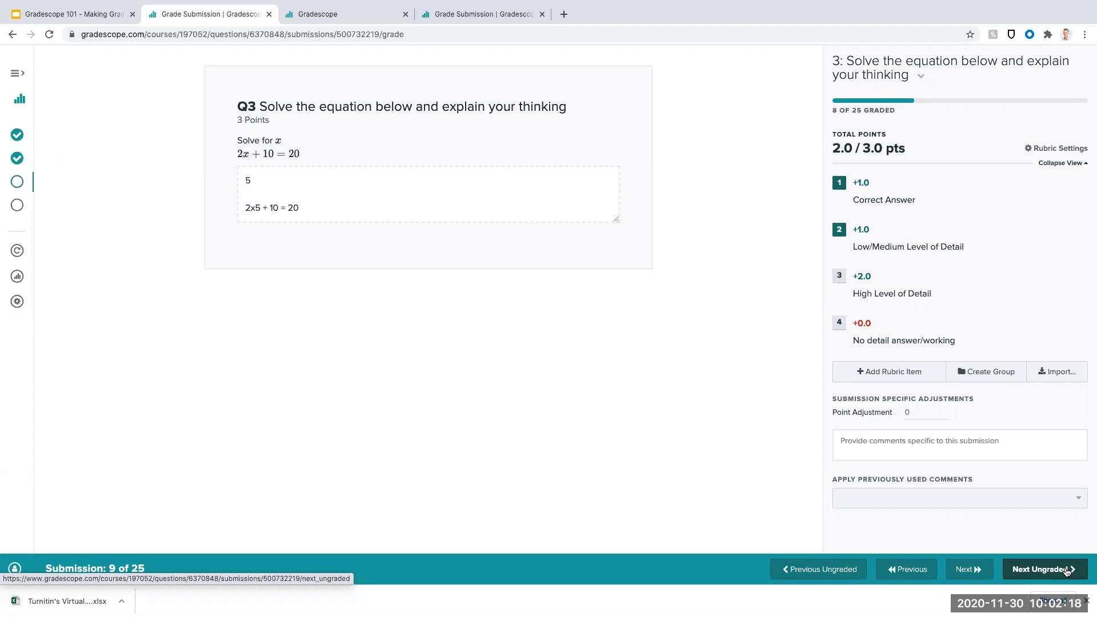
left_click(1067, 571)
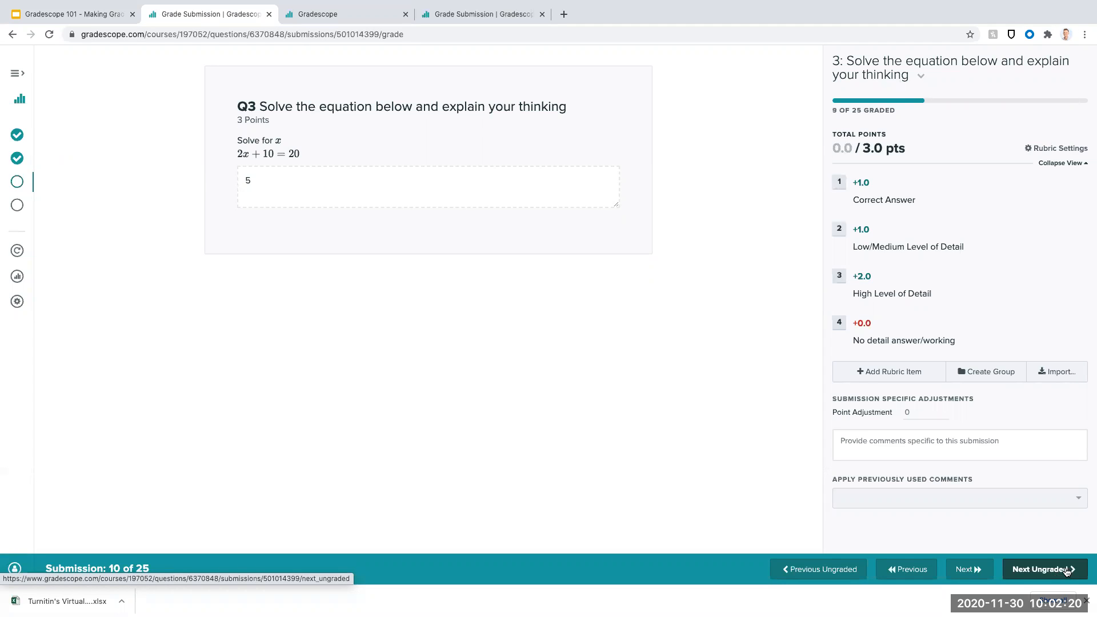
key("1")
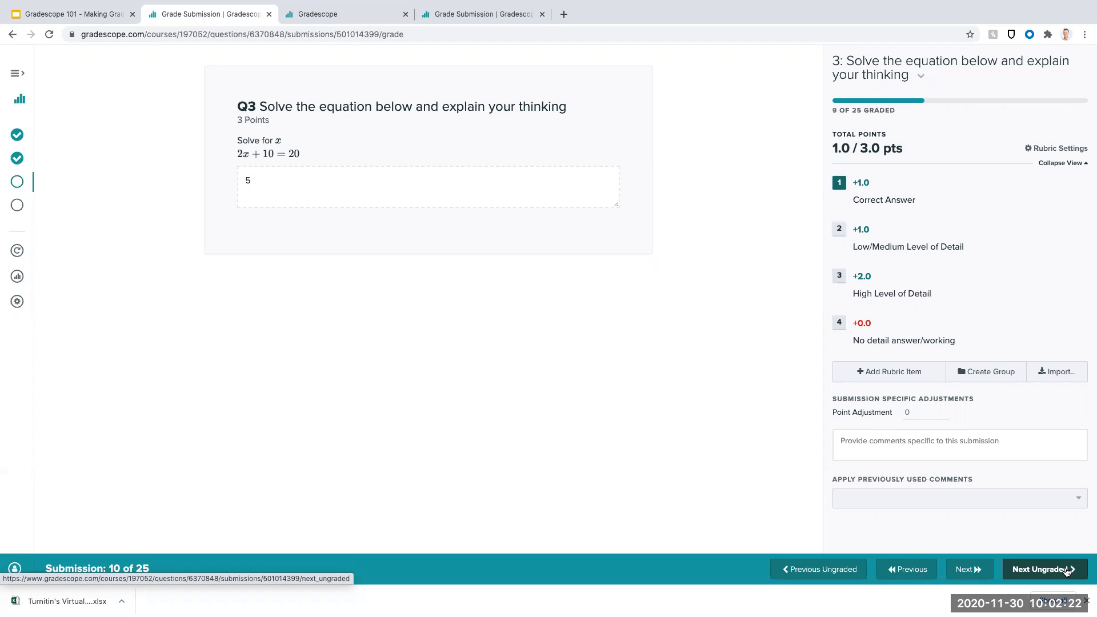
- Grade the eleventh, twelfth and thirteenth submissions each with the "Correct Answer" and "High Level of Detail" rubric items
left_click(1066, 571)
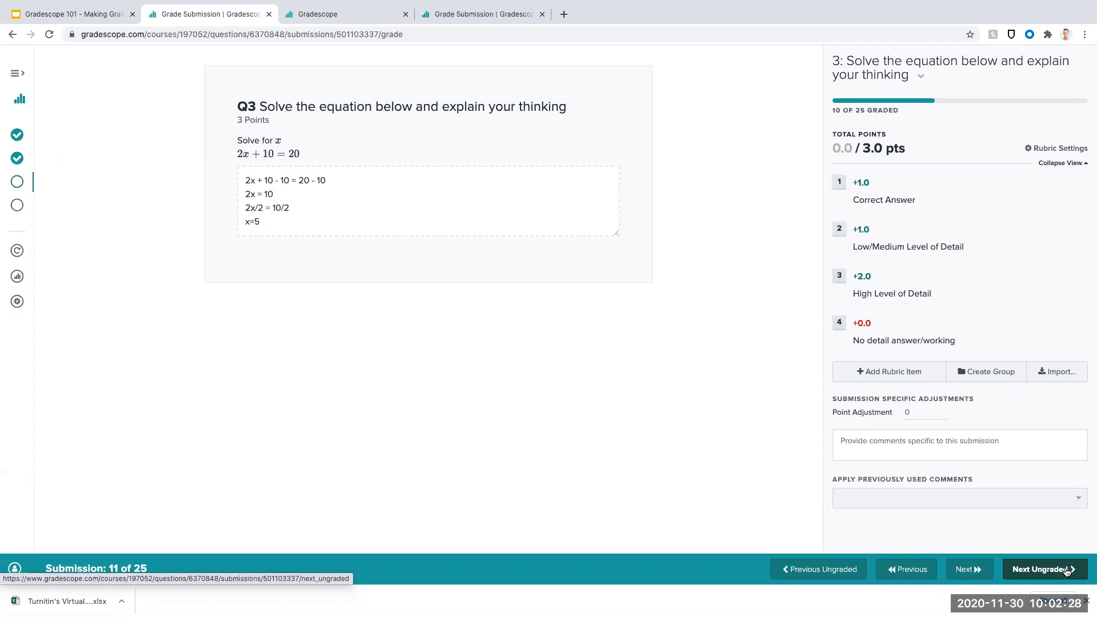
key("1")
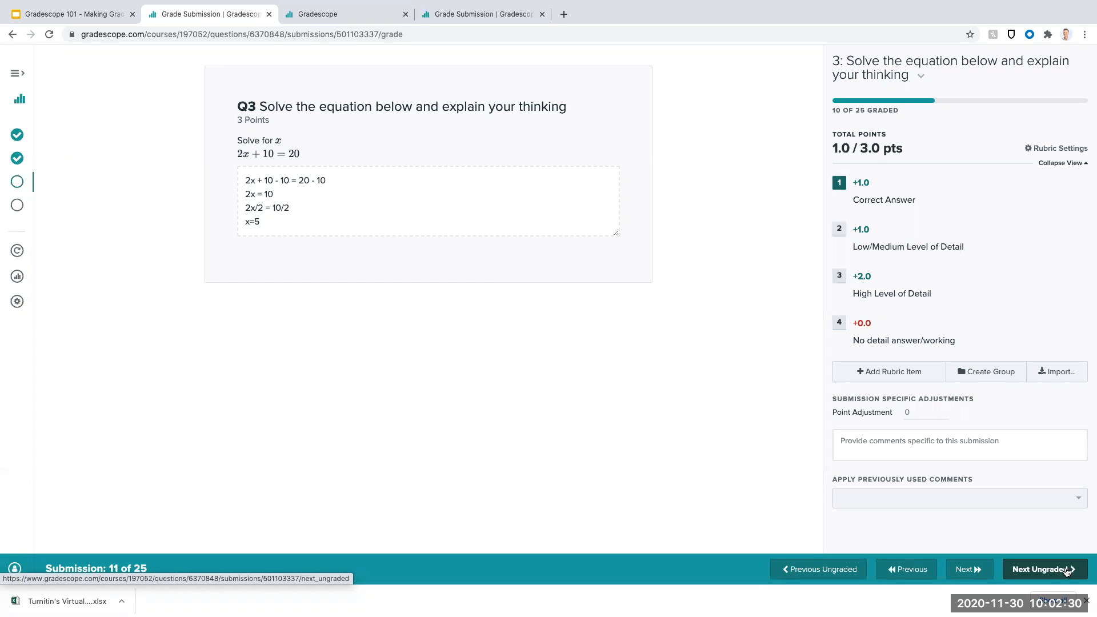
key("3")
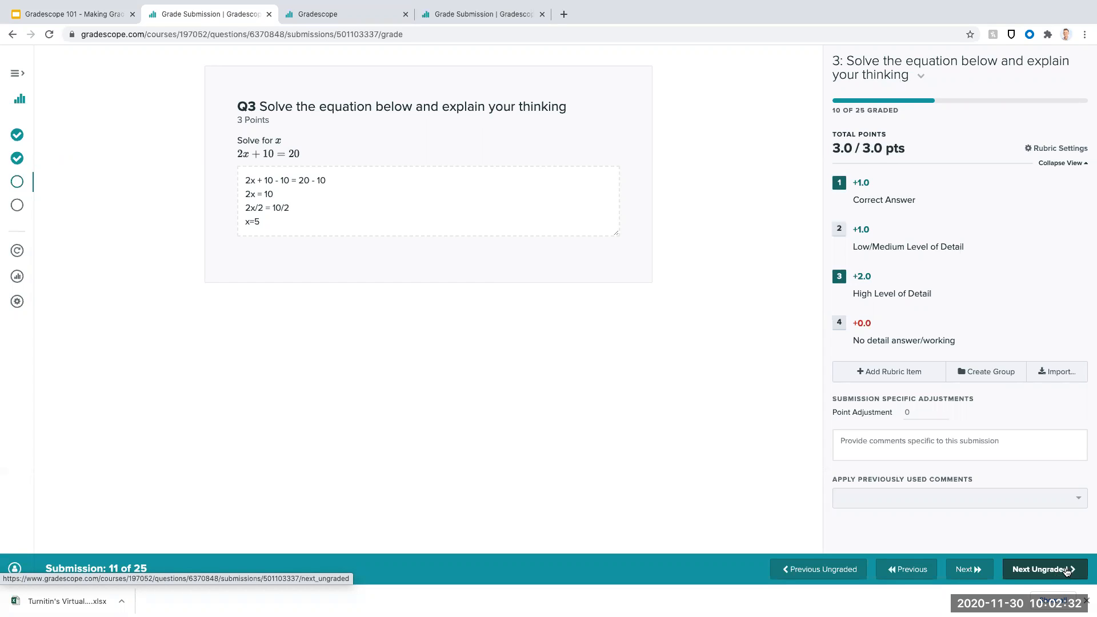
left_click(1066, 571)
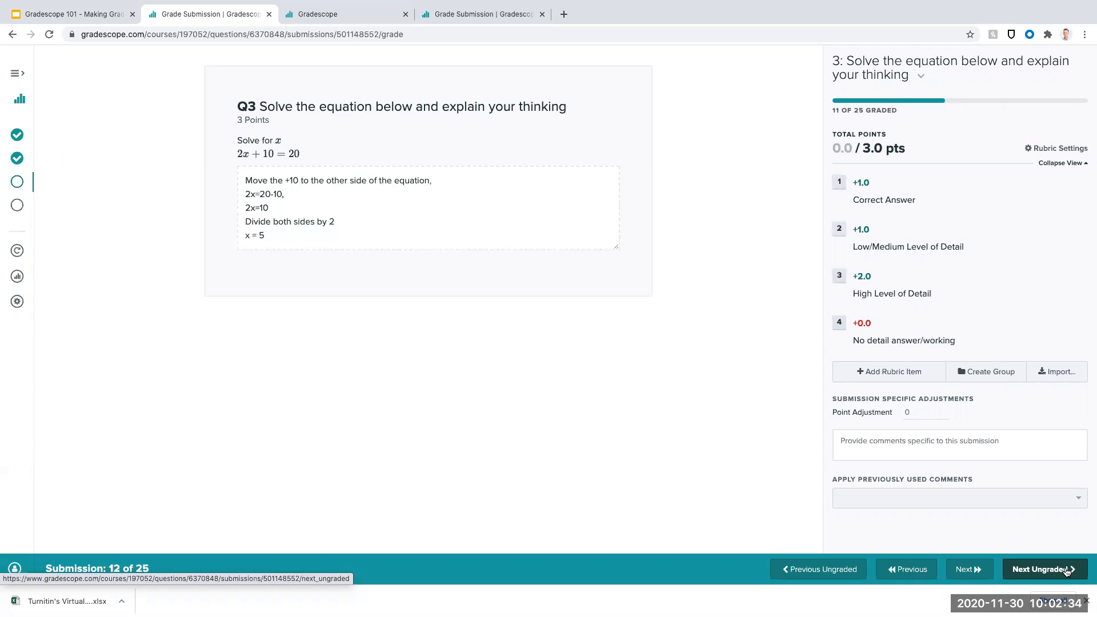
key("1")
key("3")
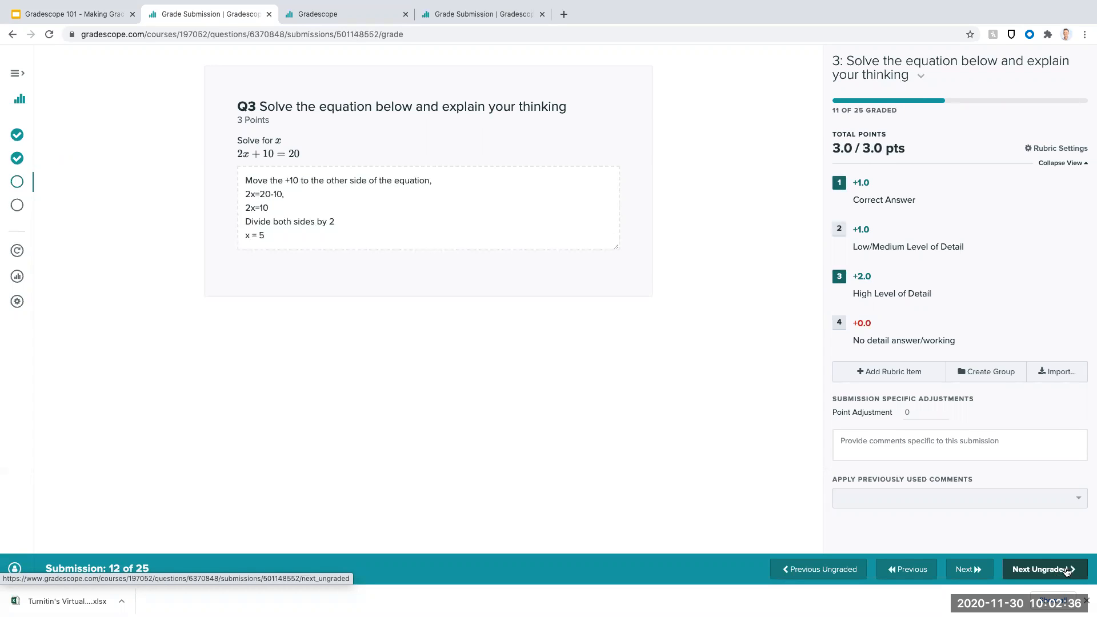
left_click(1066, 571)
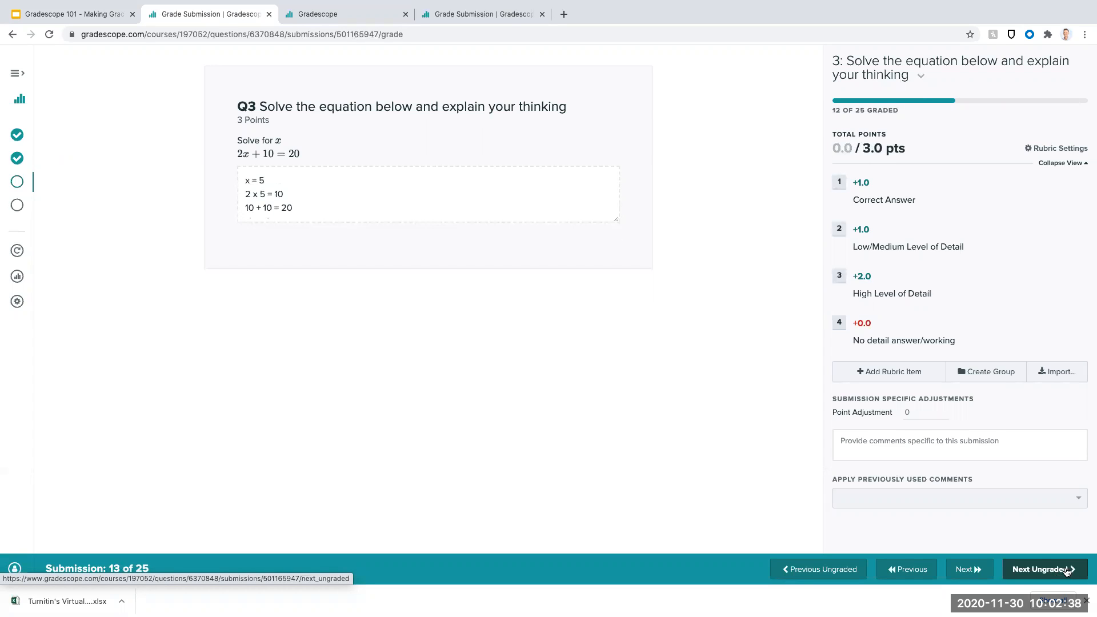
key("1")
key("3")
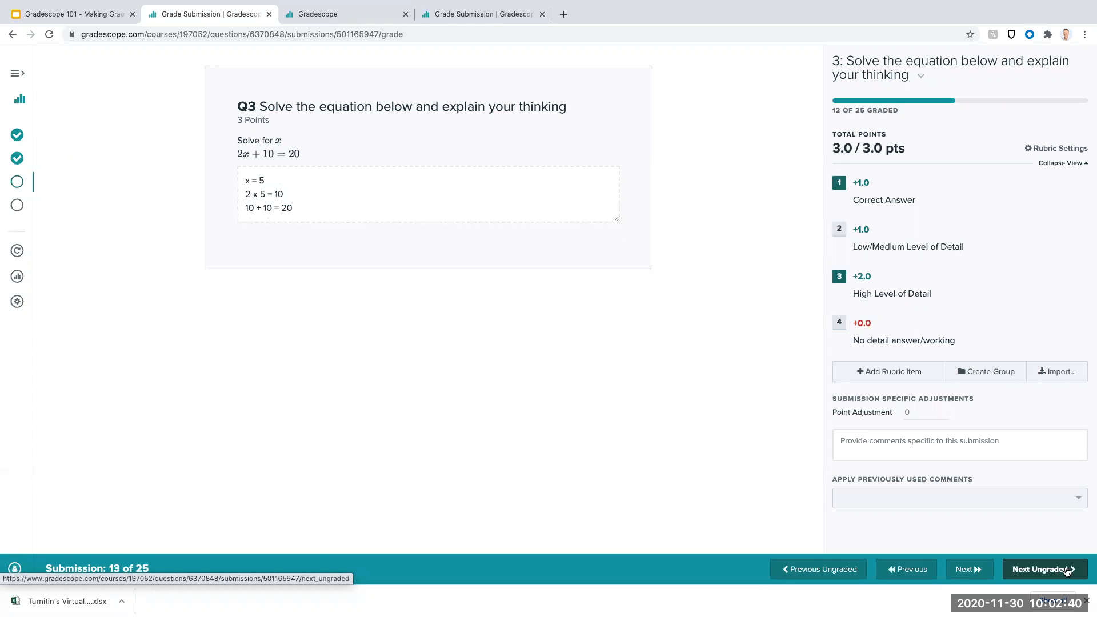
- Grade the fourteenth submission with "Correct Answer" and "Low/Medium Level of Detail", and advance to the next ungraded submission
left_click(1066, 570)
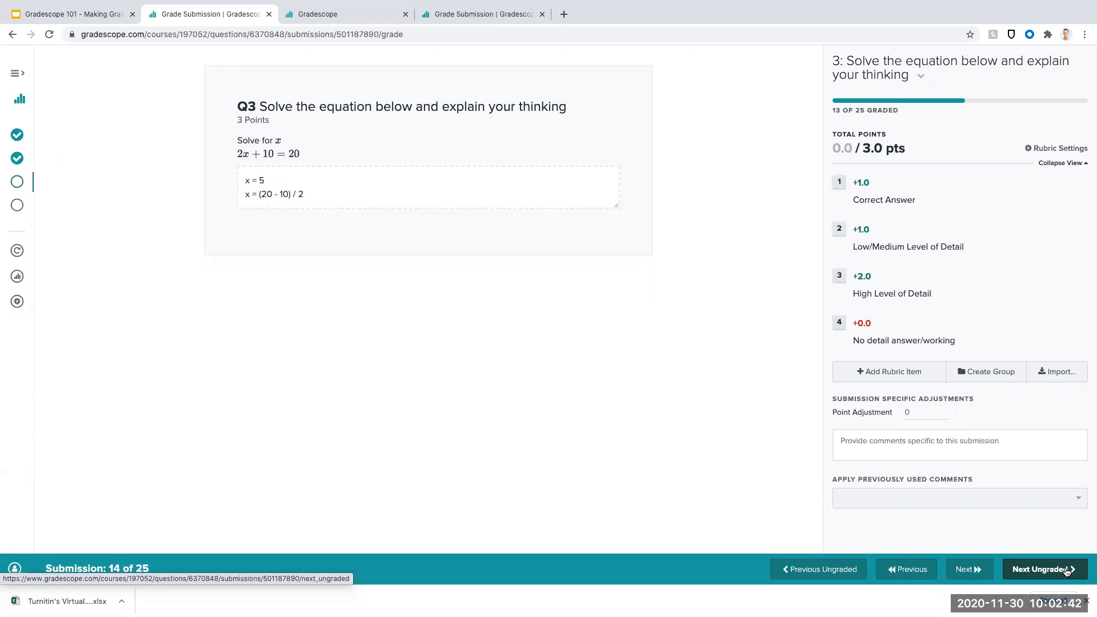
key("1")
key("2")
left_click(1066, 570)
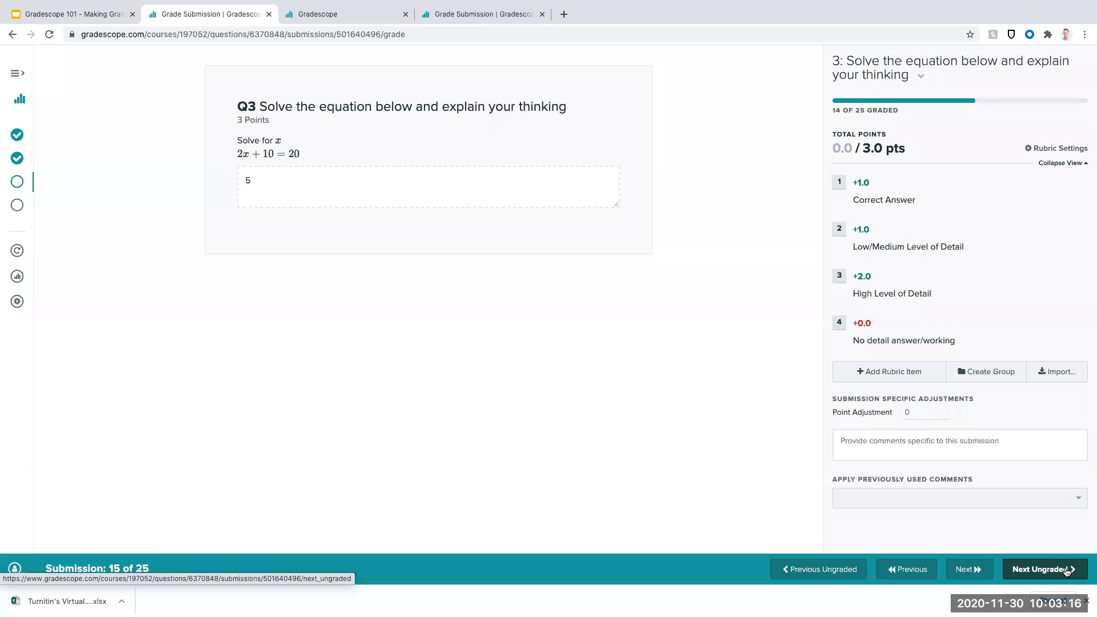
- Return to the ASCILITE Quiz from the course dashboard and open question 6 for grading, reviewing the first submission's uploaded face drawing
left_click(22, 75)
left_click(58, 101)
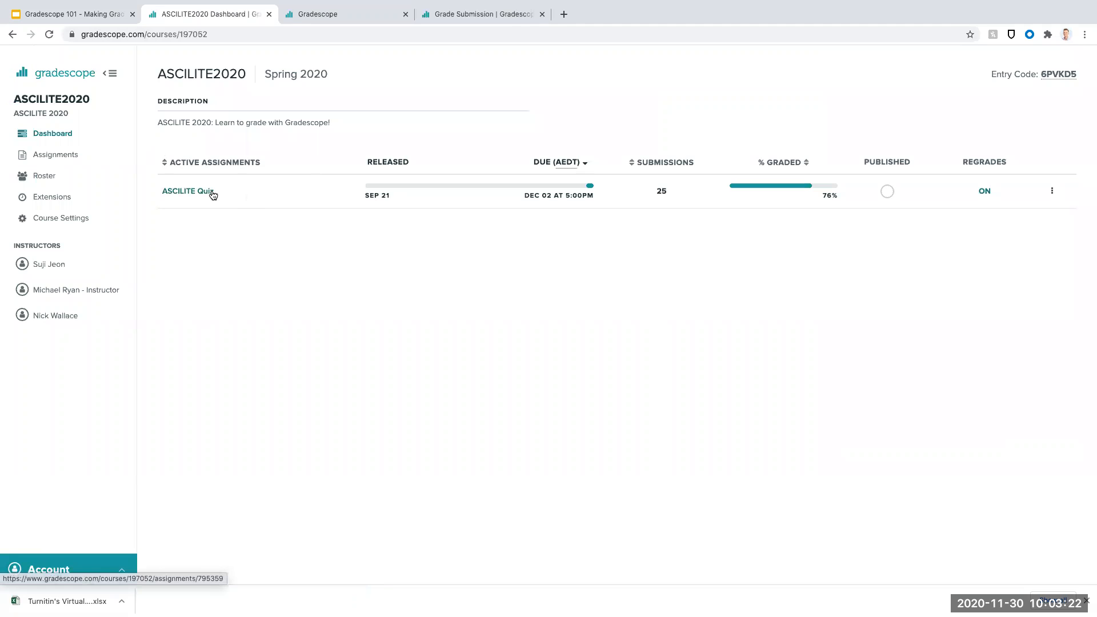
left_click(207, 193)
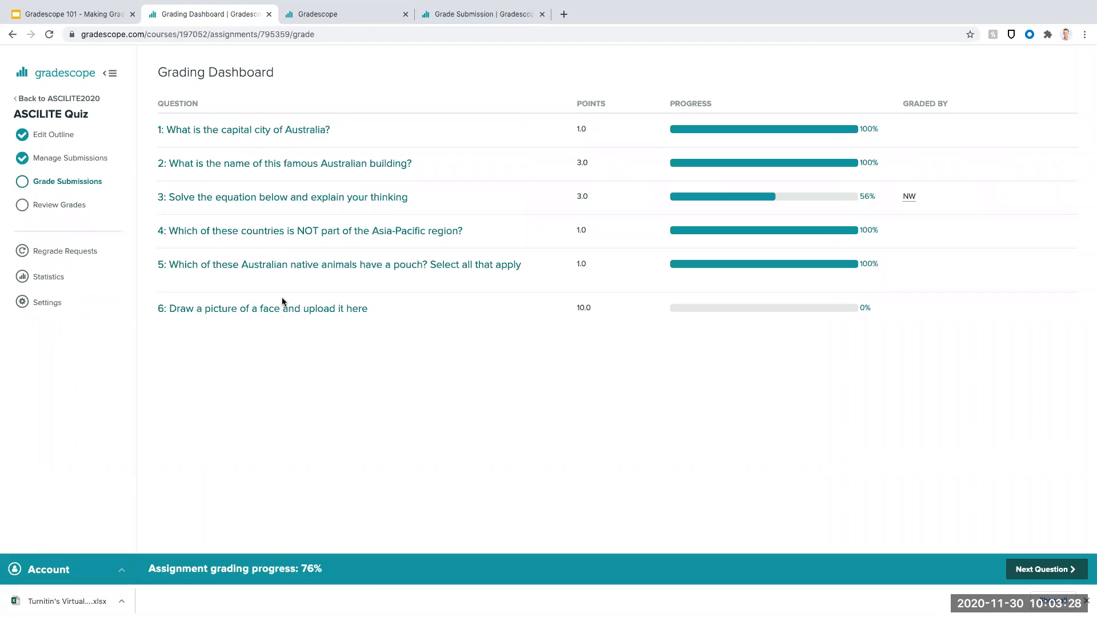
left_click(327, 316)
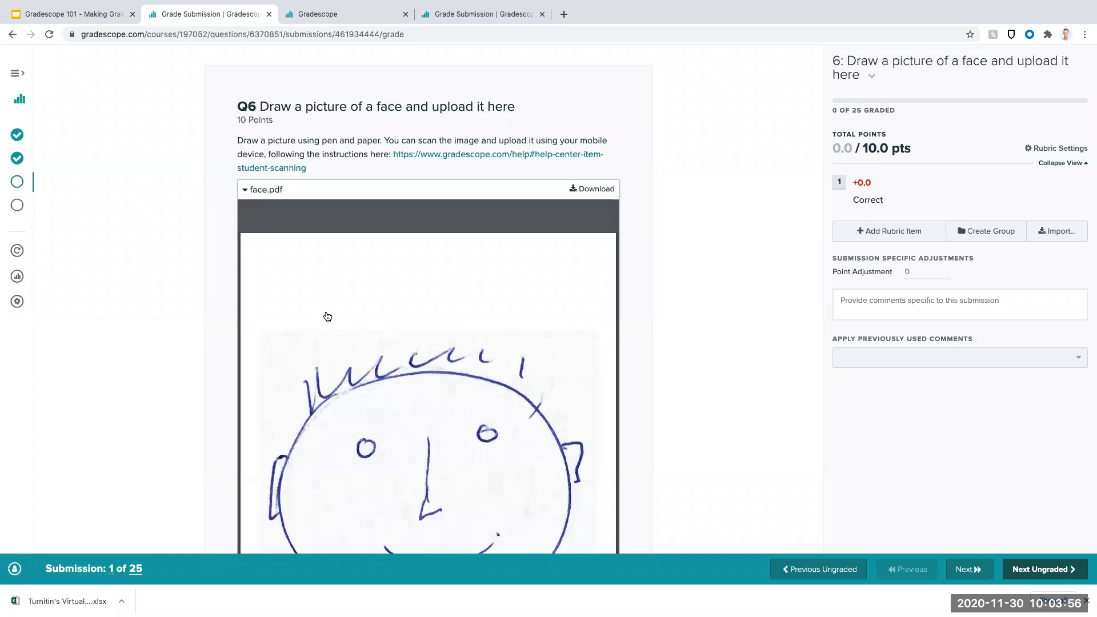
scroll(709, 171, "down", 2)
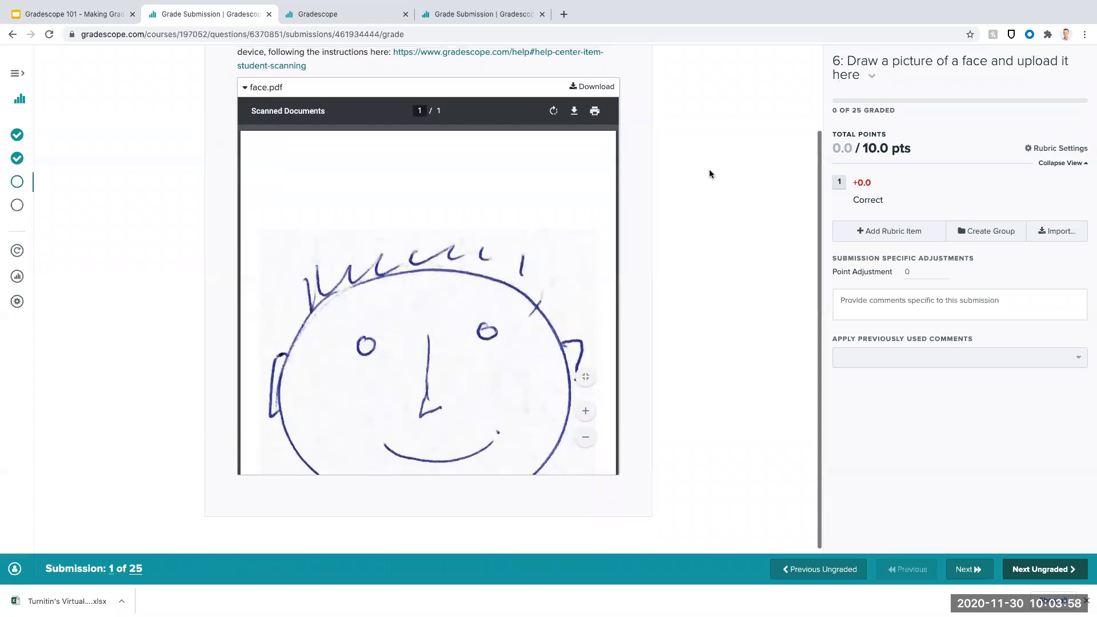
scroll(634, 185, "down", 1)
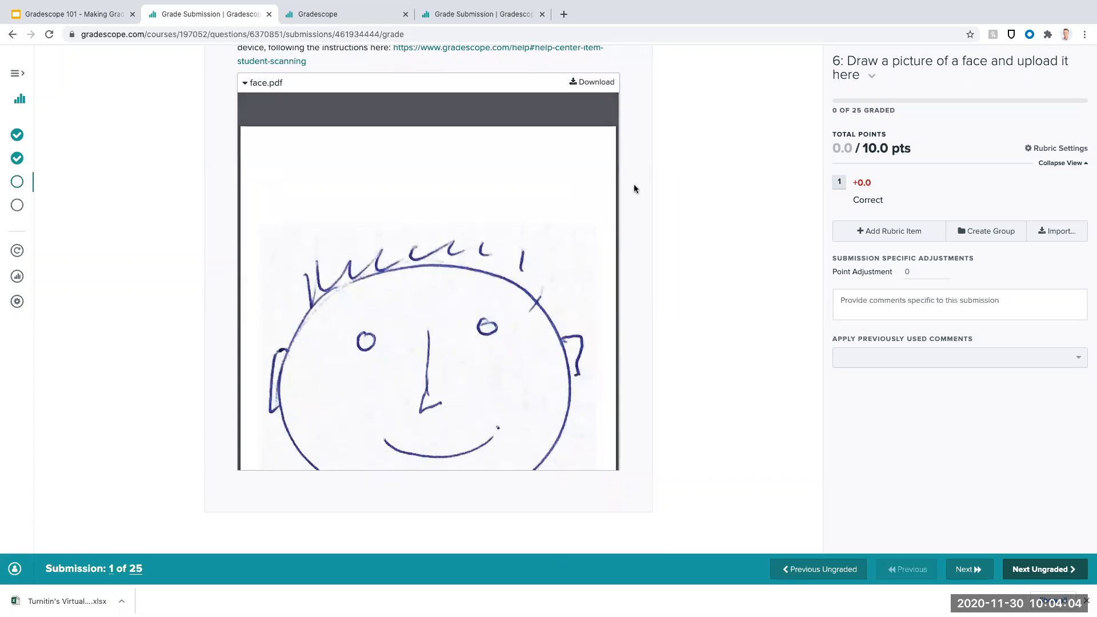
scroll(670, 174, "up", 2)
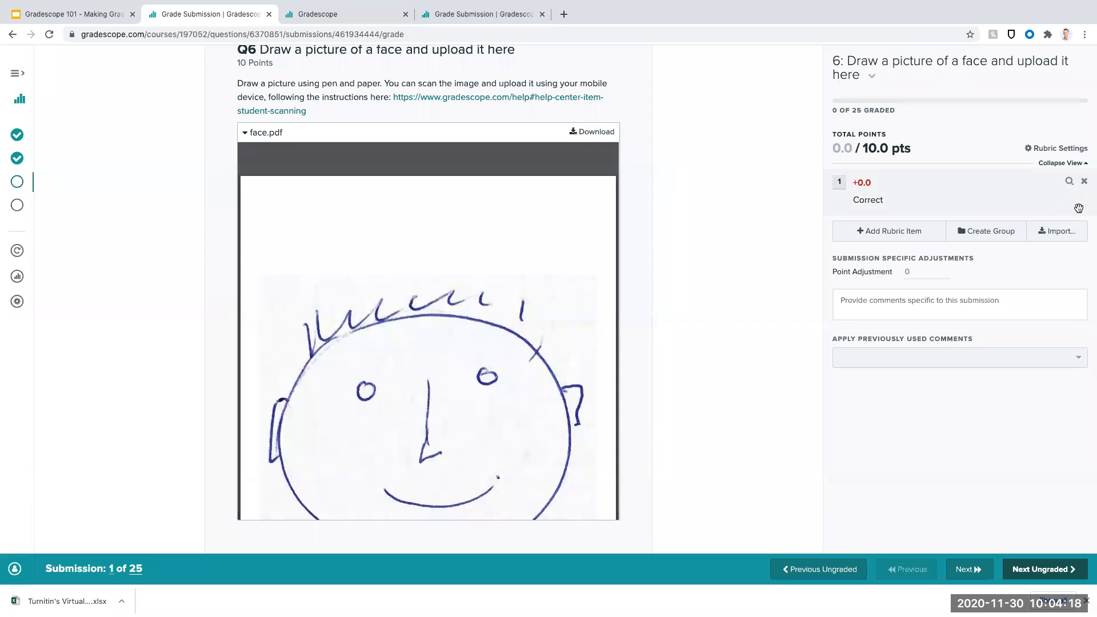
- Create a rubric group named "Facial Features" for question 6 and make its first item "Eyes" worth +1 point
left_click(990, 236)
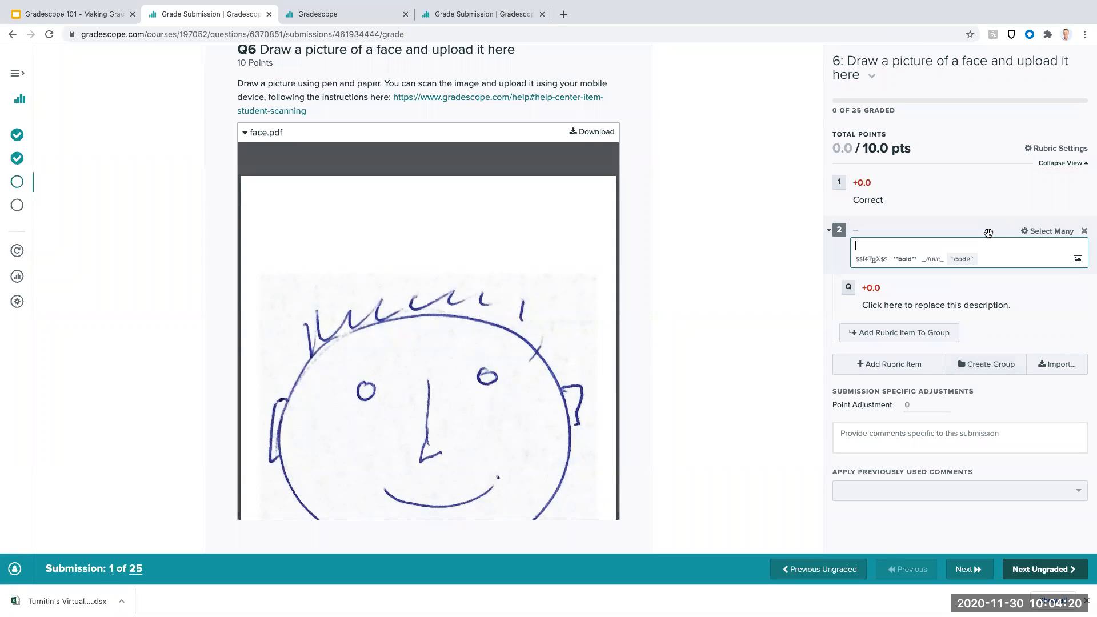
type("Facial Features")
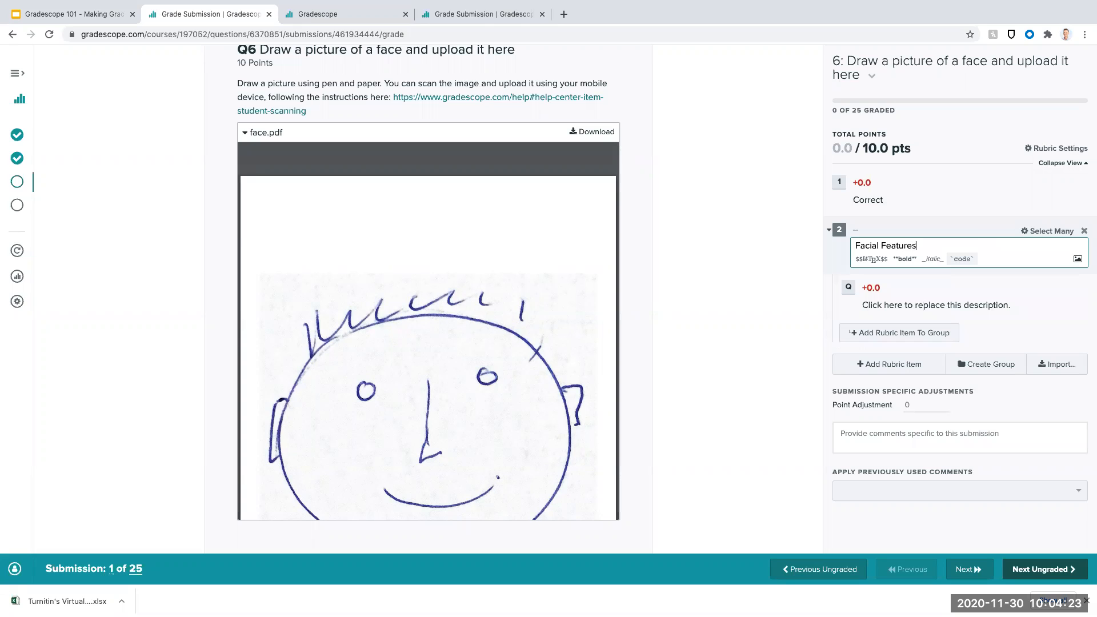
left_click(874, 289)
type("1")
key("Tab")
type("Eyes")
- Add a rubric item "Hair" worth +1 point to the "Facial Features" group
left_click(917, 334)
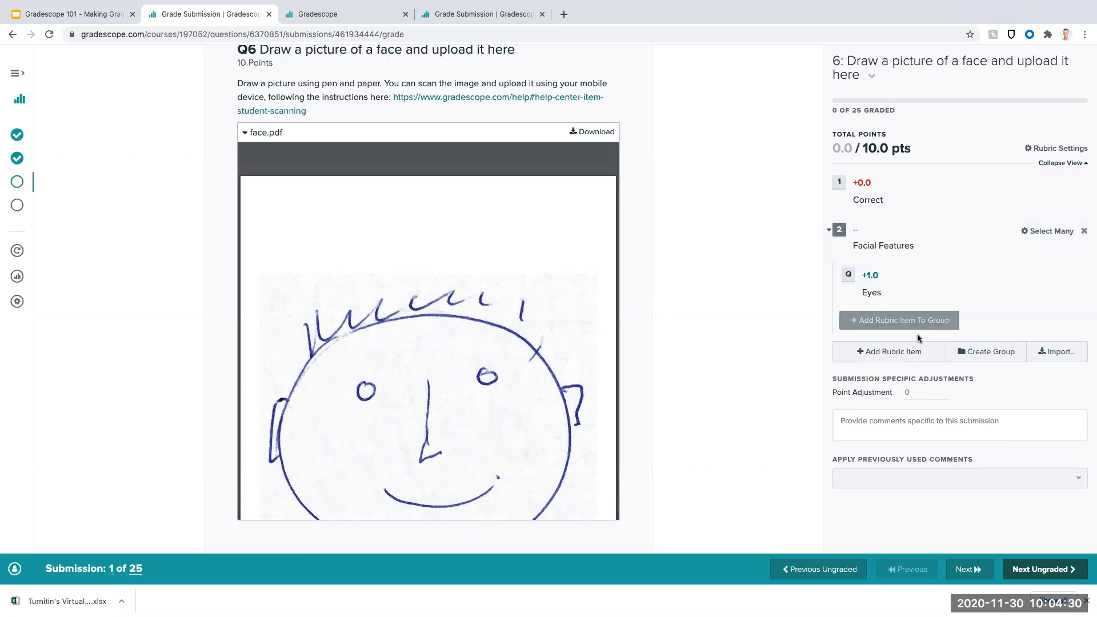
left_click(919, 327)
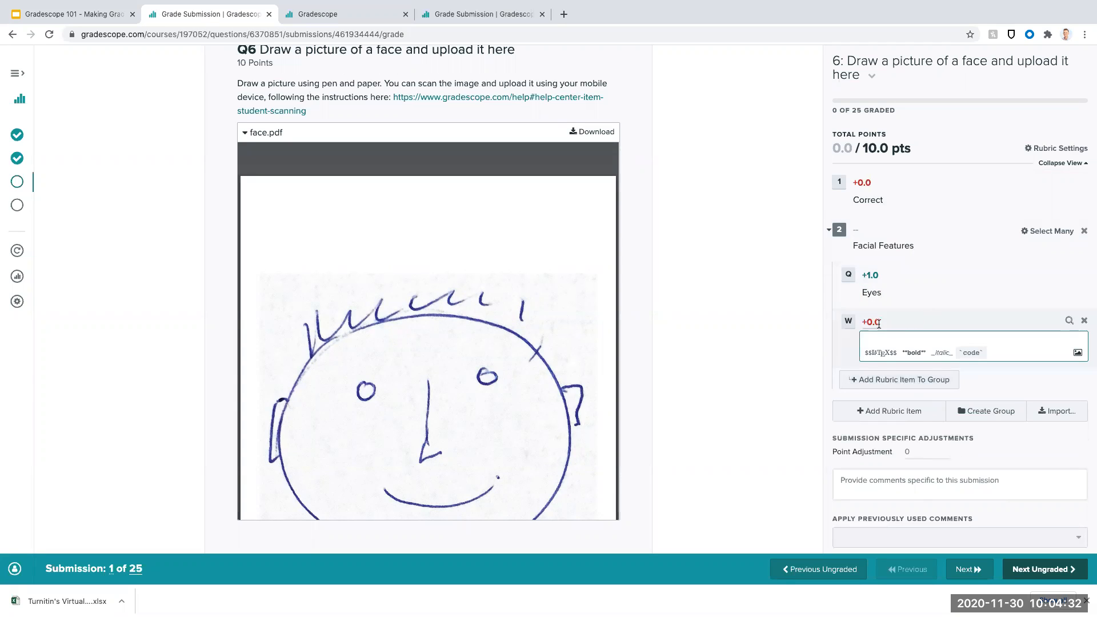
left_click(879, 323)
type("1")
left_click(906, 340)
type("Hair")
left_click(907, 367)
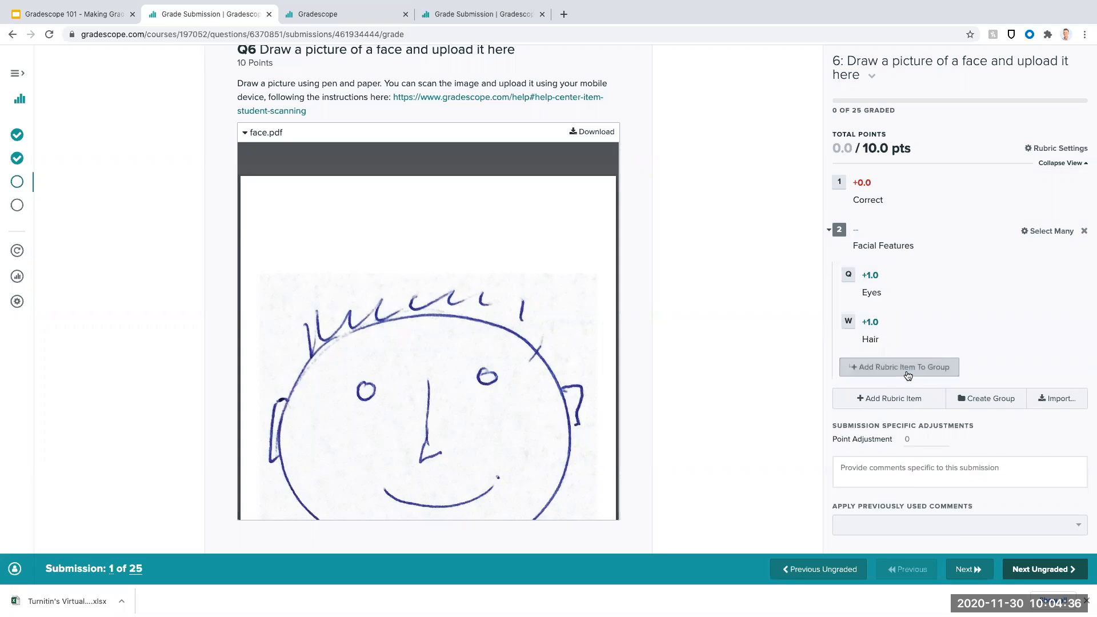
- Add a rubric item "Ears" worth +1 point to the "Facial Features" group
left_click(907, 367)
left_click(875, 369)
type("1")
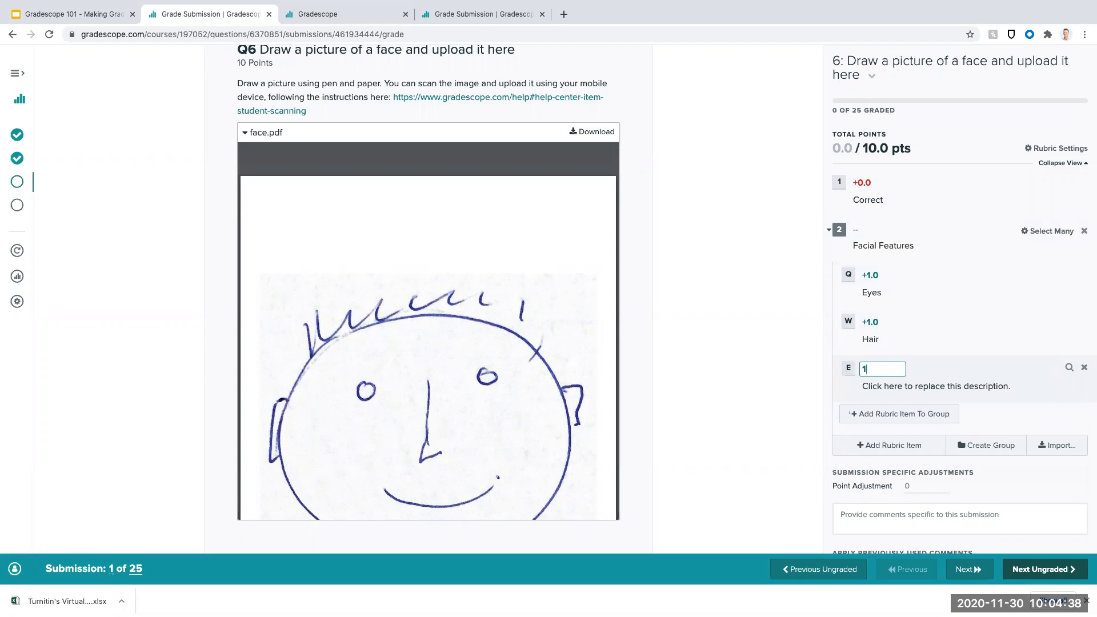
left_click(889, 387)
type("Ears")
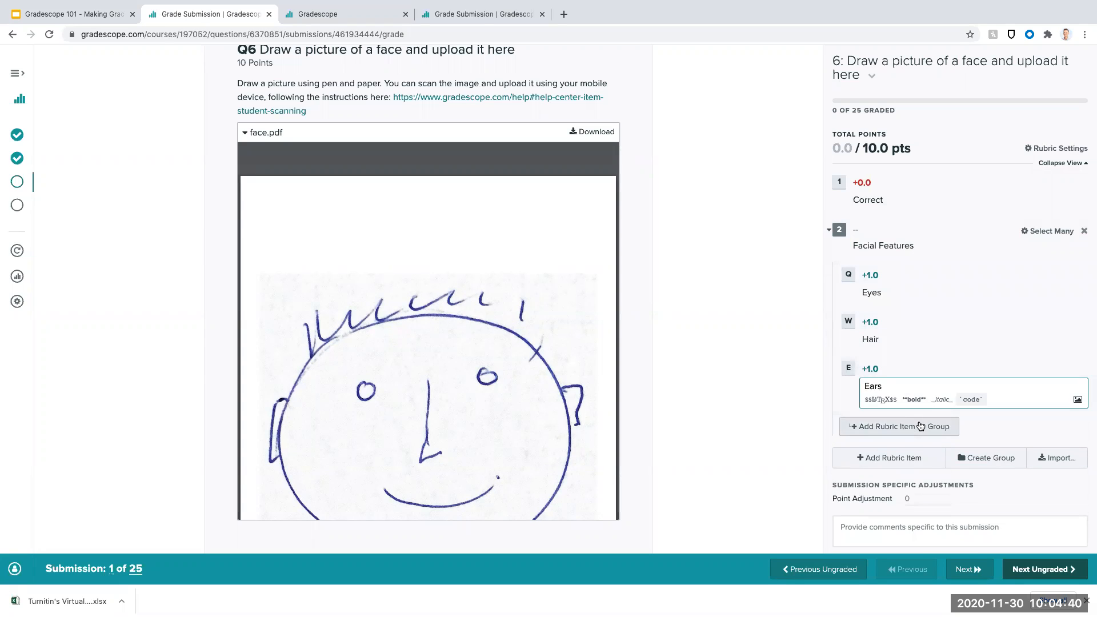
- Add a rubric item "Nose" worth +1 point to the "Facial Features" group
left_click(899, 426)
left_click(872, 415)
type("1")
left_click(895, 433)
type("Nose")
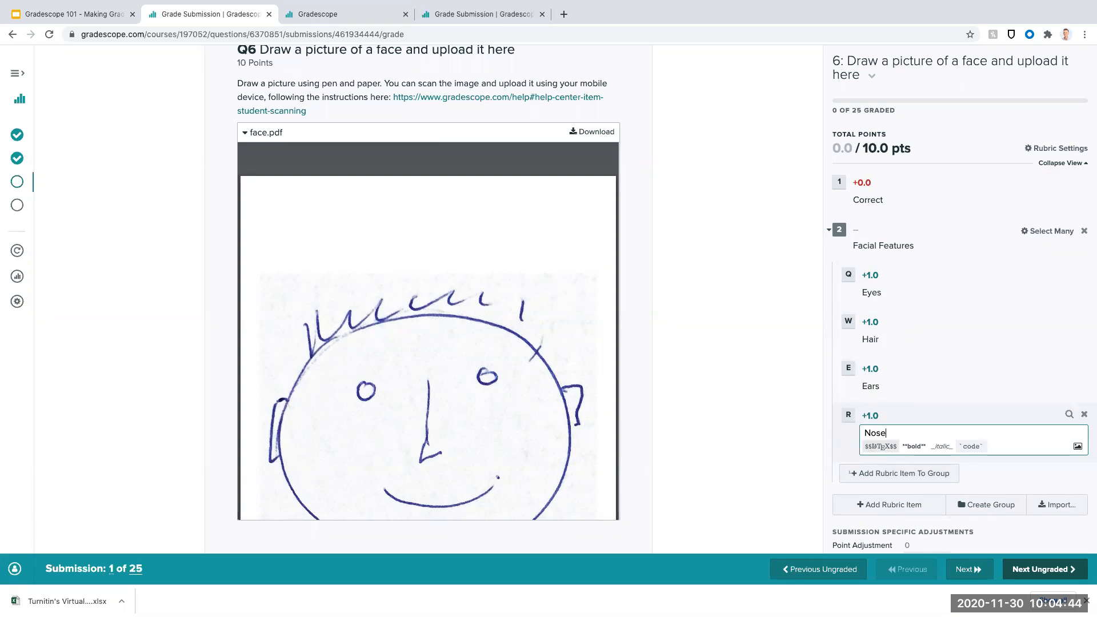
- Add a rubric item "Mouth" worth +1 point to the "Facial Features" group
left_click(902, 473)
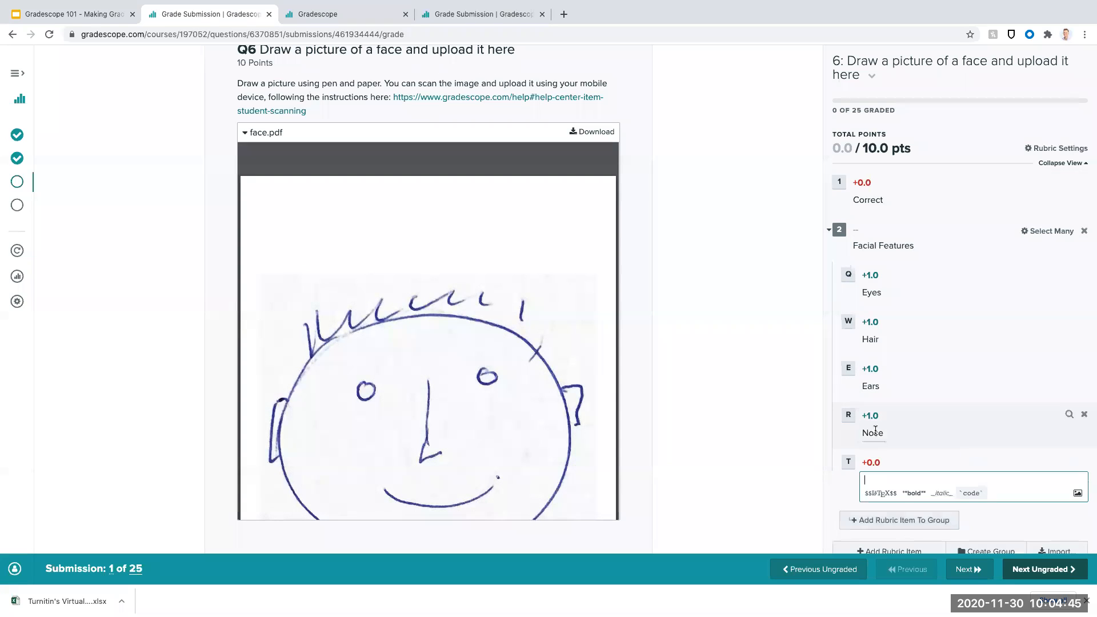
left_click(870, 462)
type("1")
left_click(900, 475)
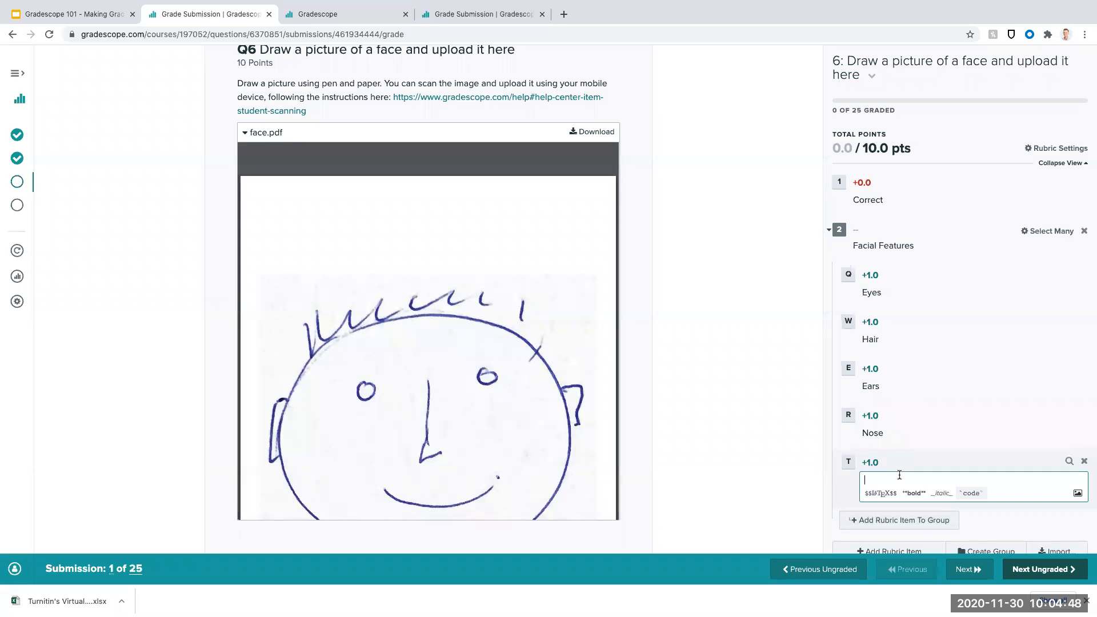
type("Mouth")
scroll(943, 228, "down", 2)
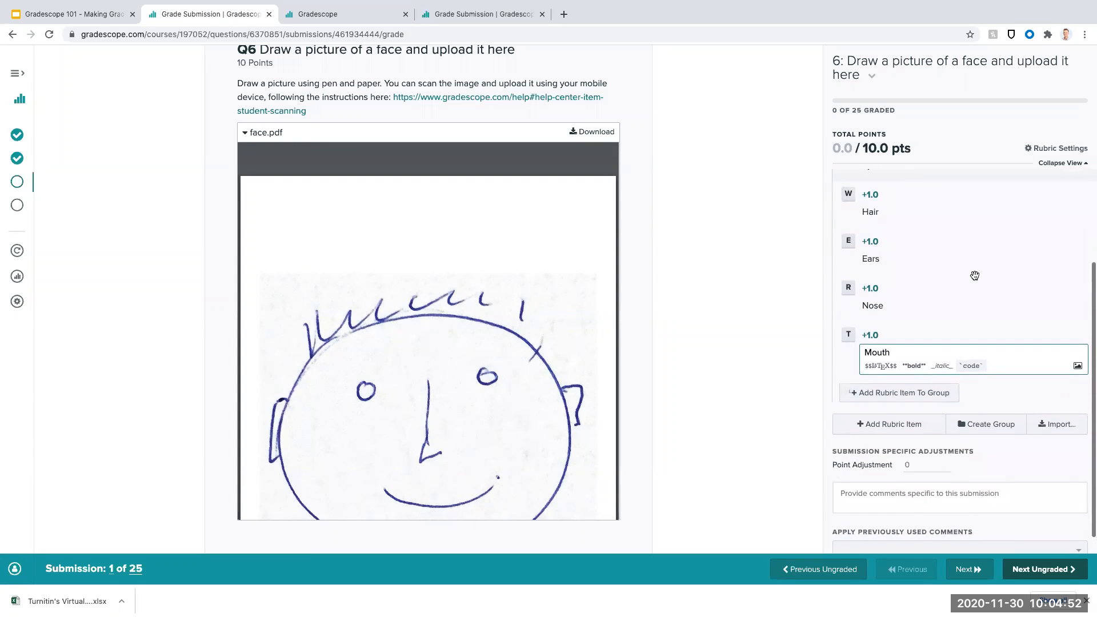
scroll(1036, 387, "up", 1)
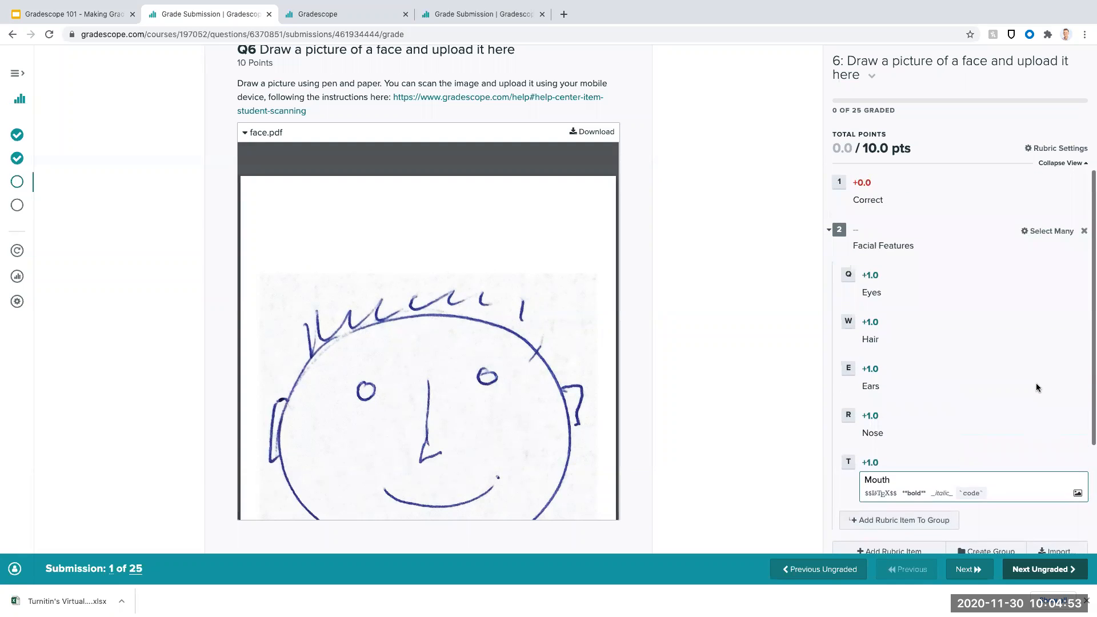
left_click(1047, 525)
- Apply the Eyes, Hair, Ears, Nose and Mouth rubric items to the first submission's face drawing
left_click(845, 289)
left_click(846, 343)
left_click(849, 368)
left_click(848, 415)
left_click(849, 463)
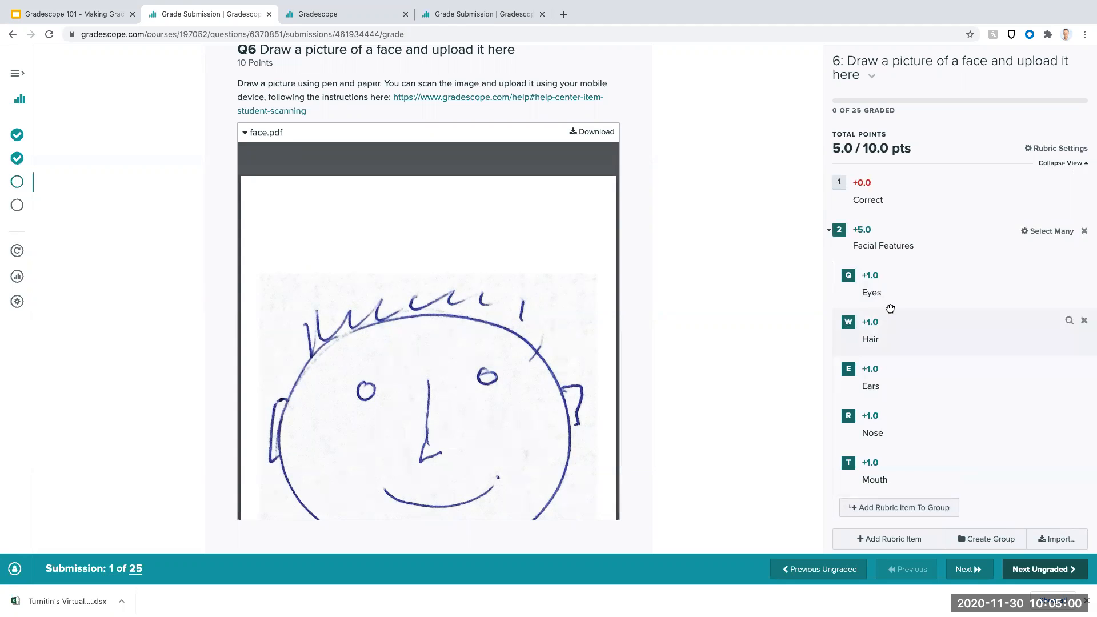
- Create a second rubric group named "Level of detail" and make its first item "Emoji Like" worth +1 point
scroll(890, 308, "down", 3)
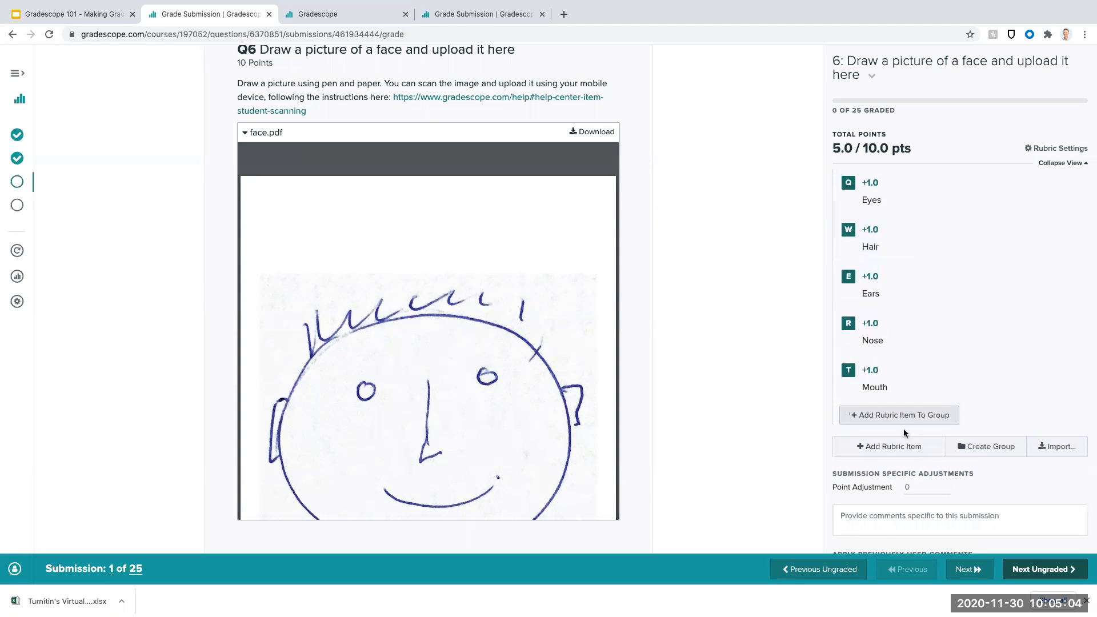
left_click(967, 451)
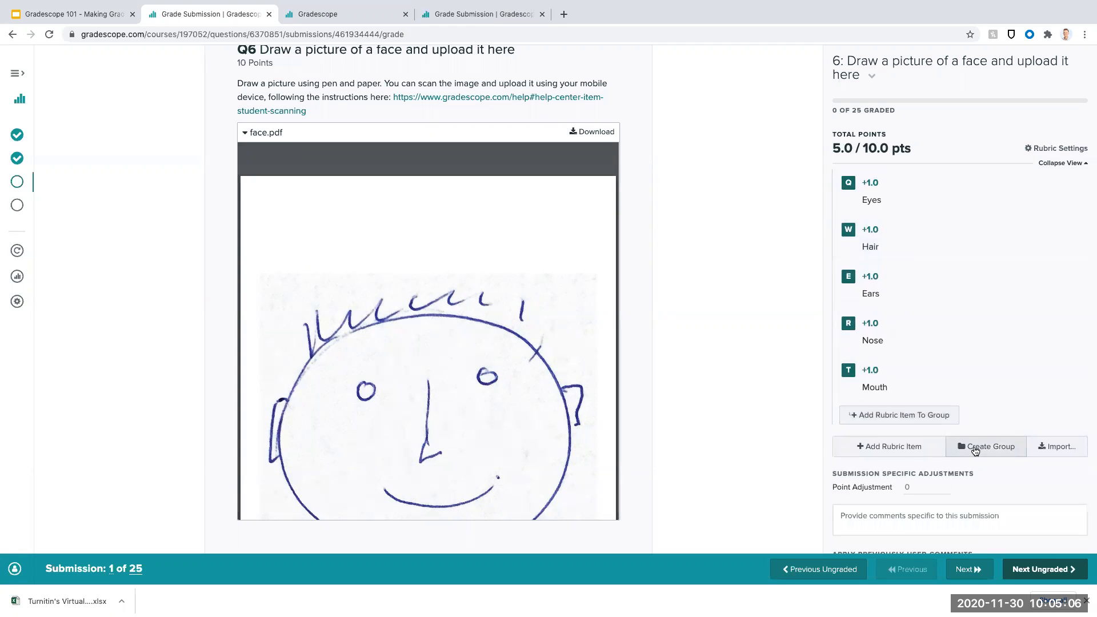
type("Level ")
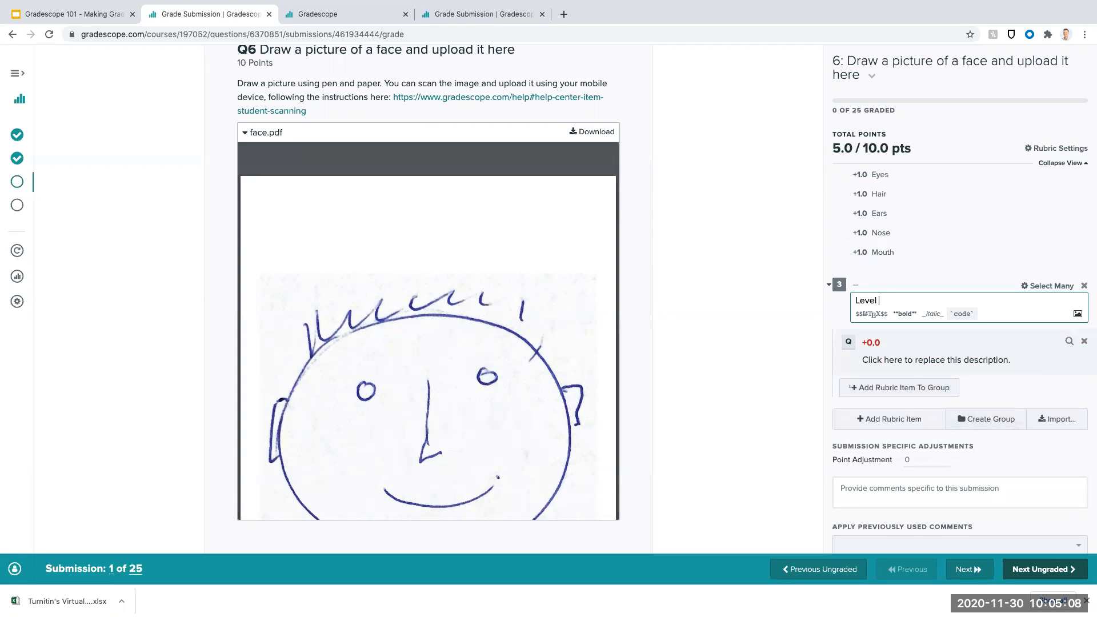
type("of detail")
left_click(877, 342)
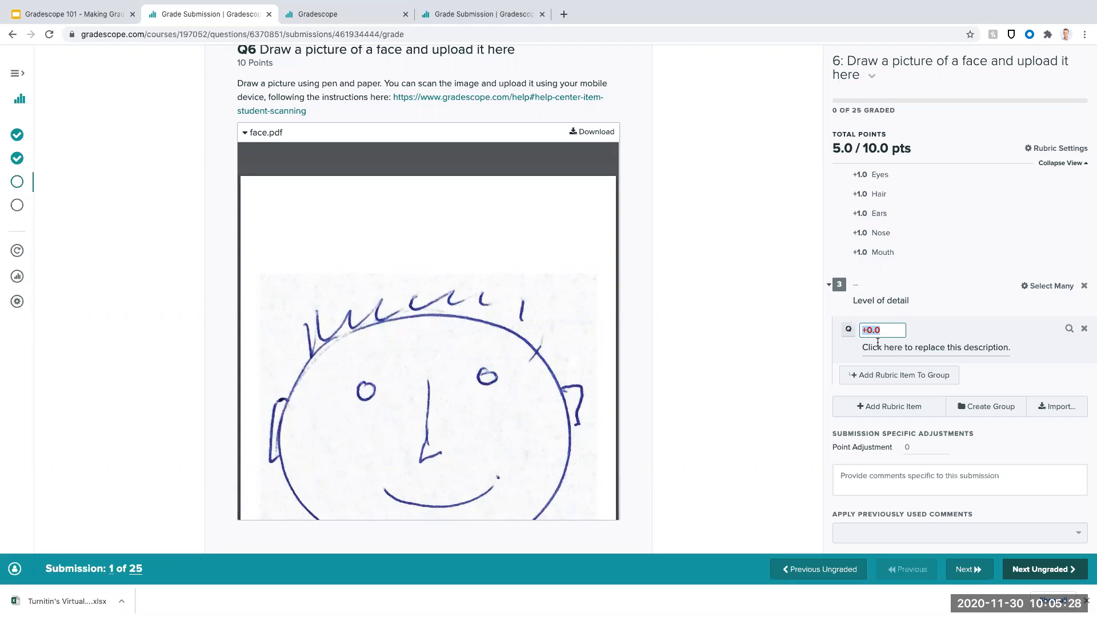
type("1")
left_click(905, 350)
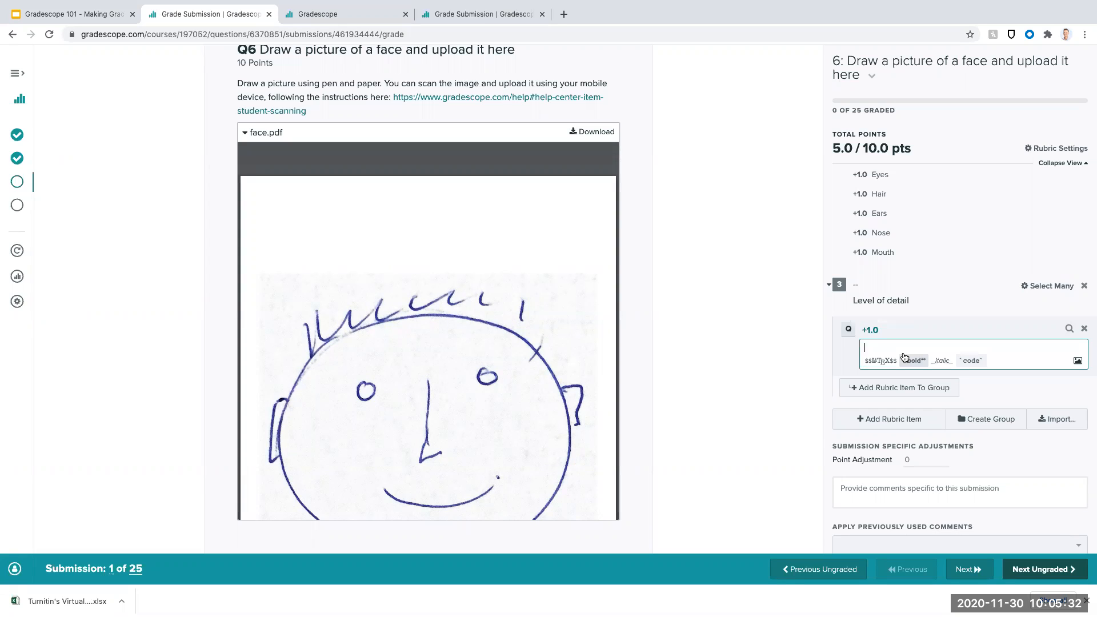
type("Emoji Like")
- Add a rubric item "Cartoon Like" worth +3 points to the "Level of detail" group
left_click(893, 387)
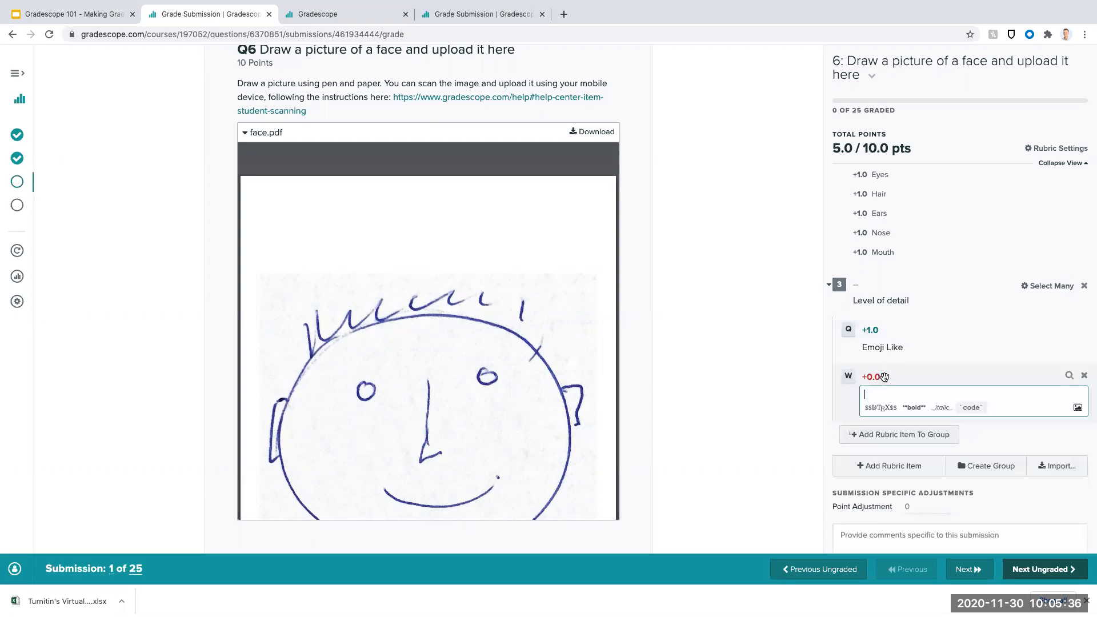
left_click(877, 376)
type("3")
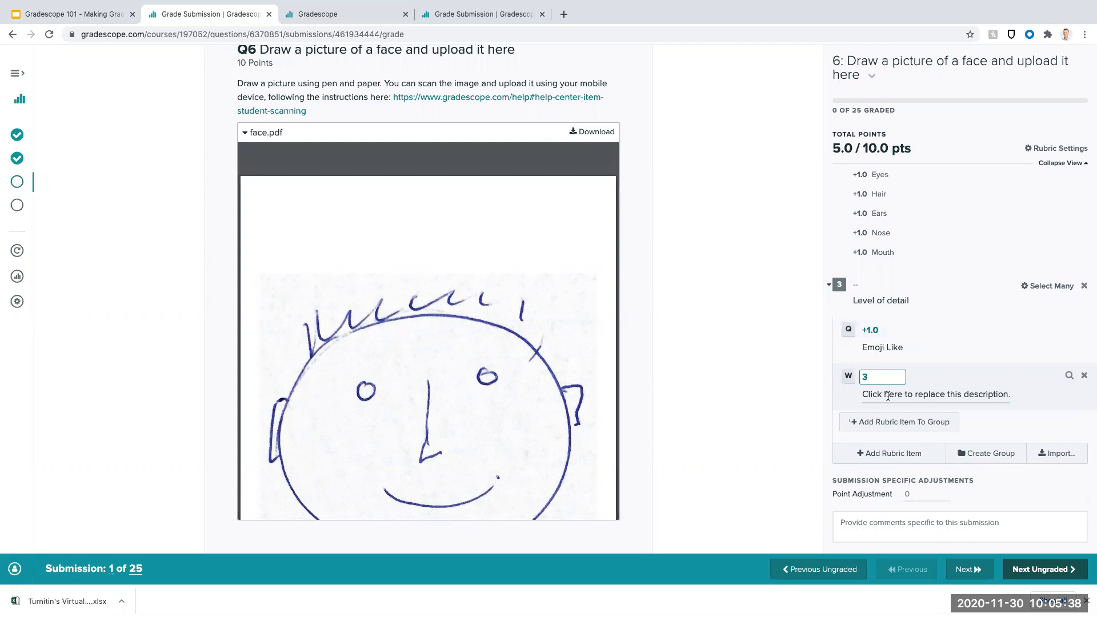
key("Tab")
type("Cartoon Like")
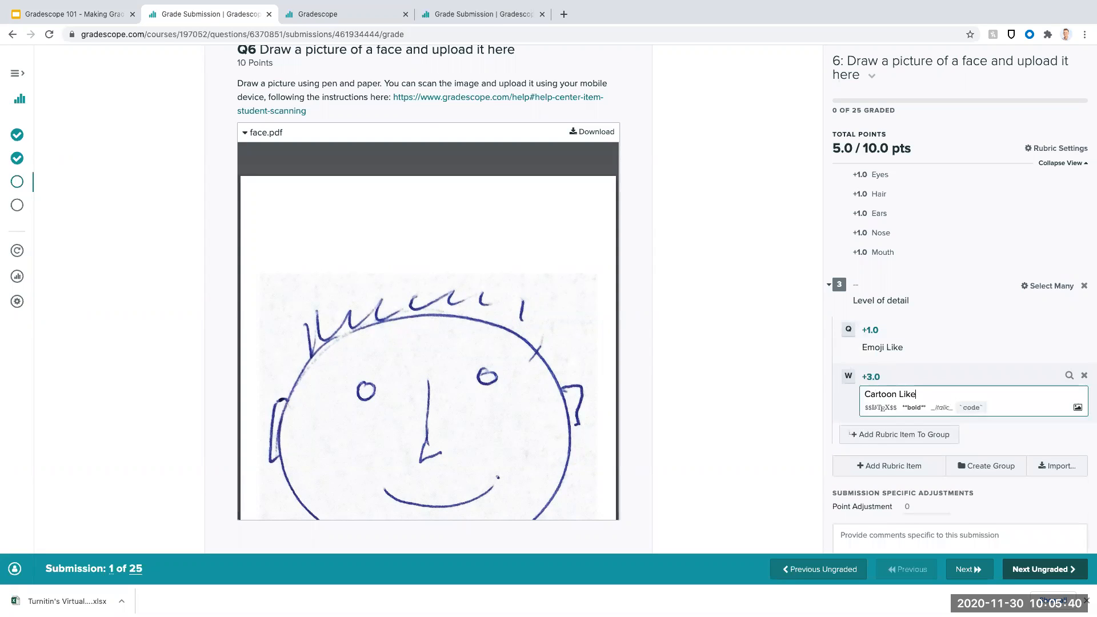
- Add a rubric item "Life Like" worth +5 points to the "Level of detail" group
left_click(905, 438)
left_click(902, 428)
left_click(871, 424)
type("5")
key("Tab")
type("Life Like")
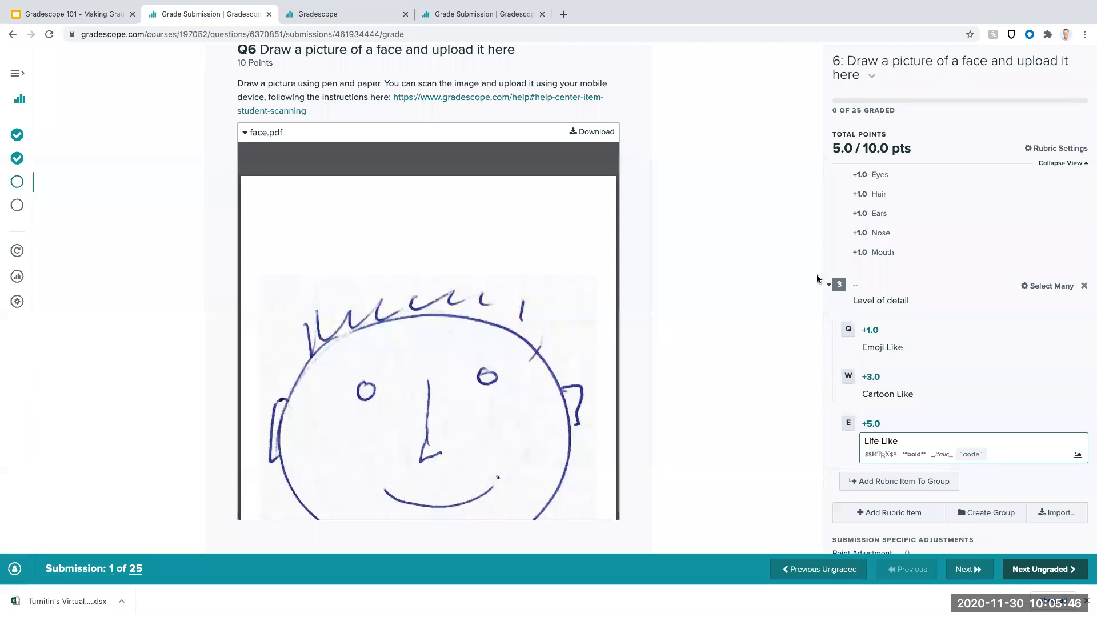
scroll(820, 274, "down", 1)
left_click(1053, 483)
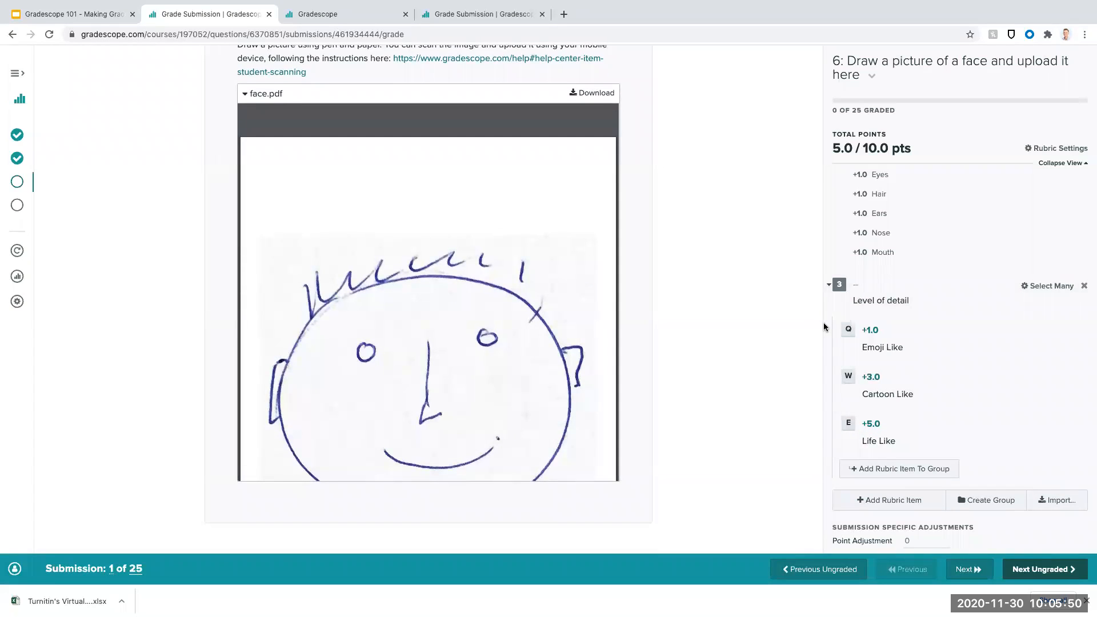
- Apply "Cartoon Like" to the first submission and advance to the next ungraded submission
left_click(851, 378)
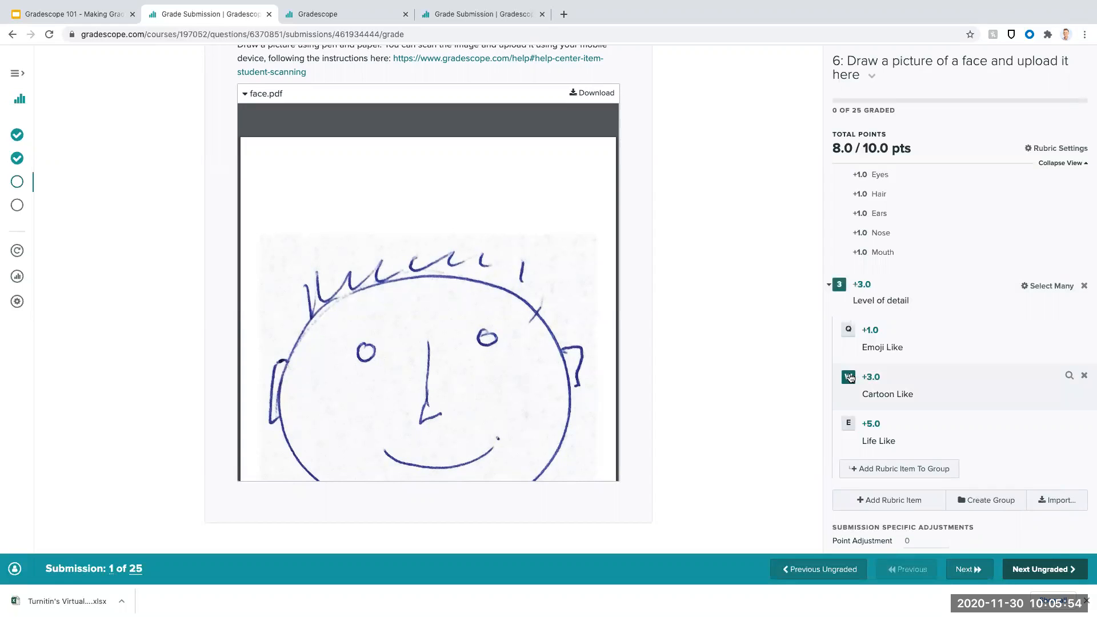
left_click(1045, 570)
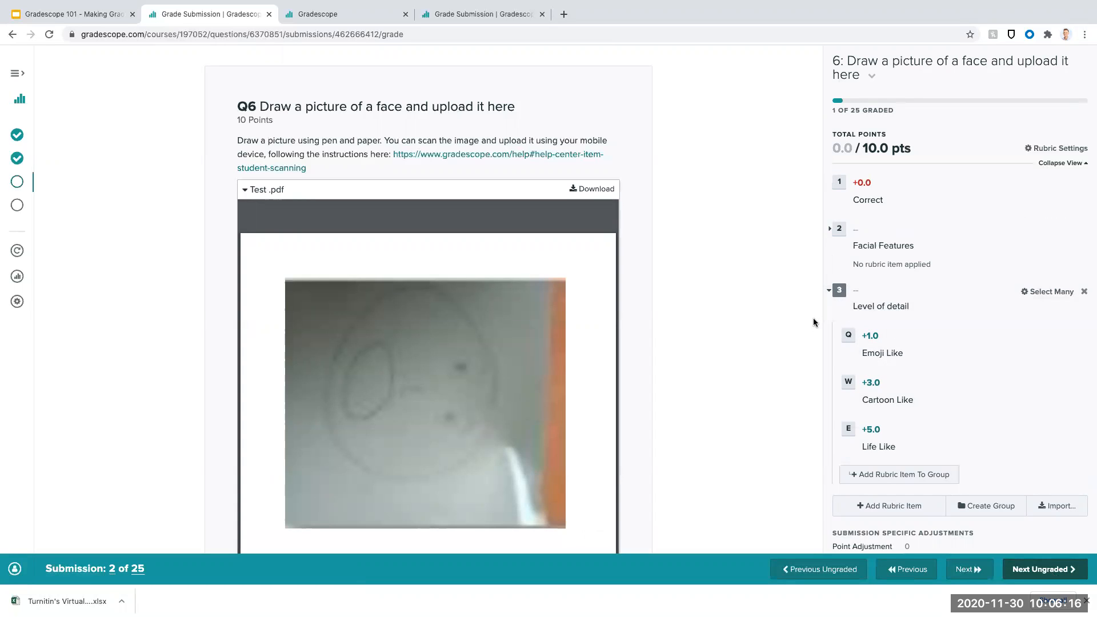
- Grade the second submission's drawing with the Eyes, Nose and Mouth features and the "Emoji Like" level of detail
left_click(838, 230)
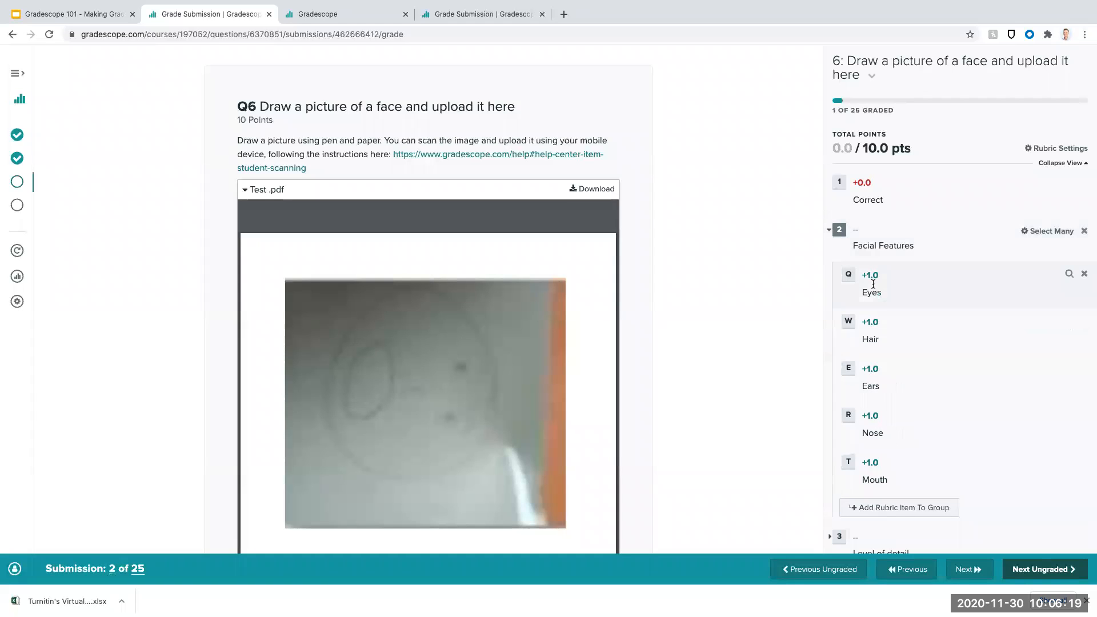
left_click(845, 277)
left_click(849, 416)
left_click(849, 462)
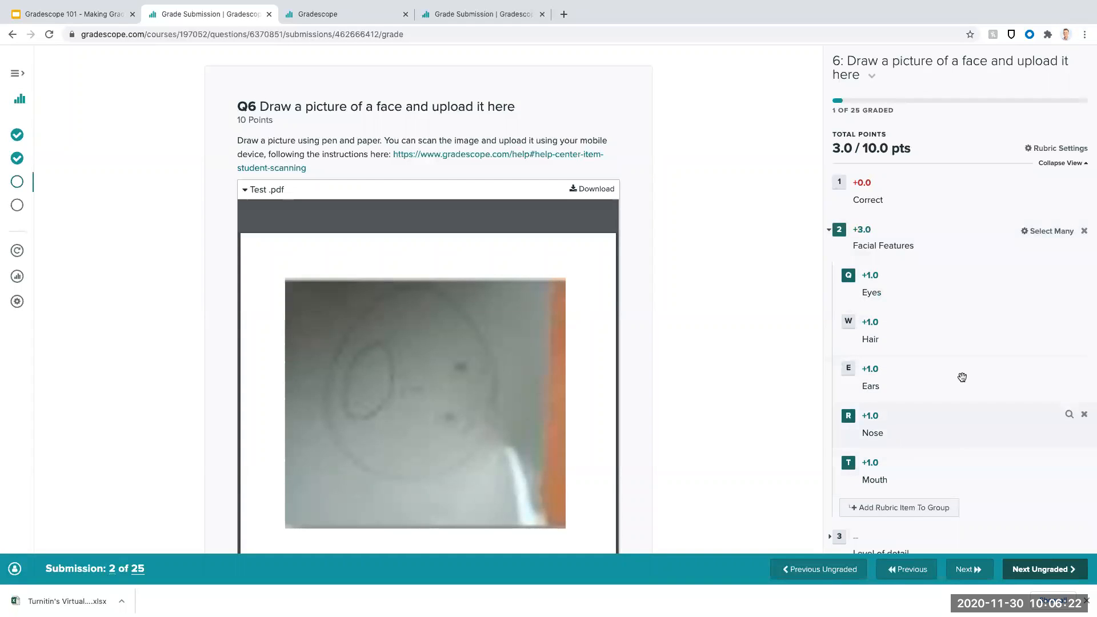
scroll(973, 365, "down", 3)
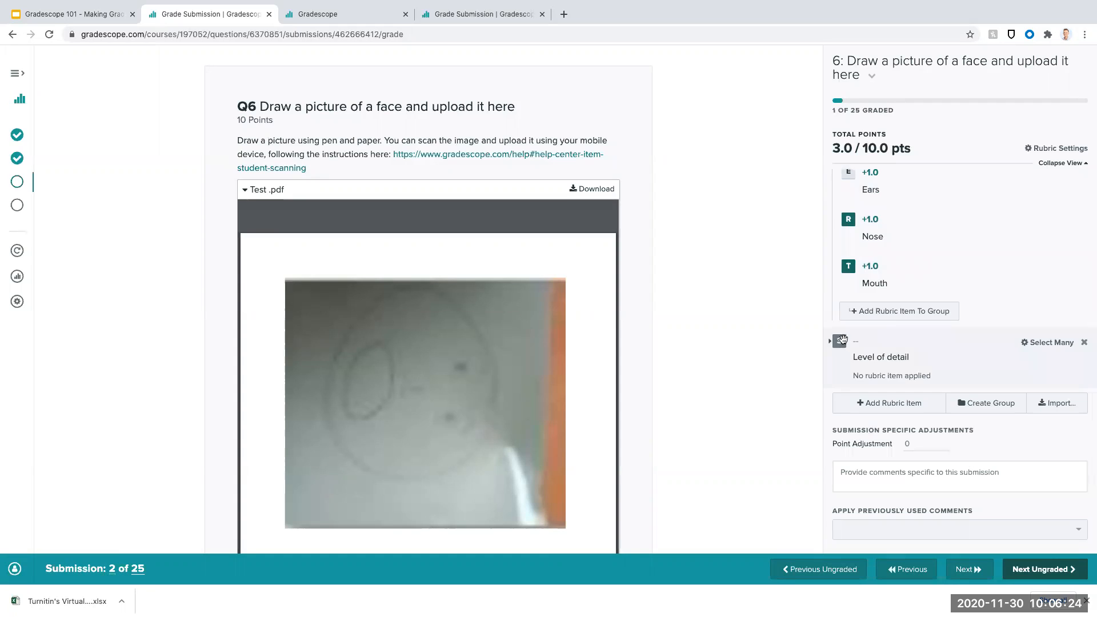
left_click(846, 339)
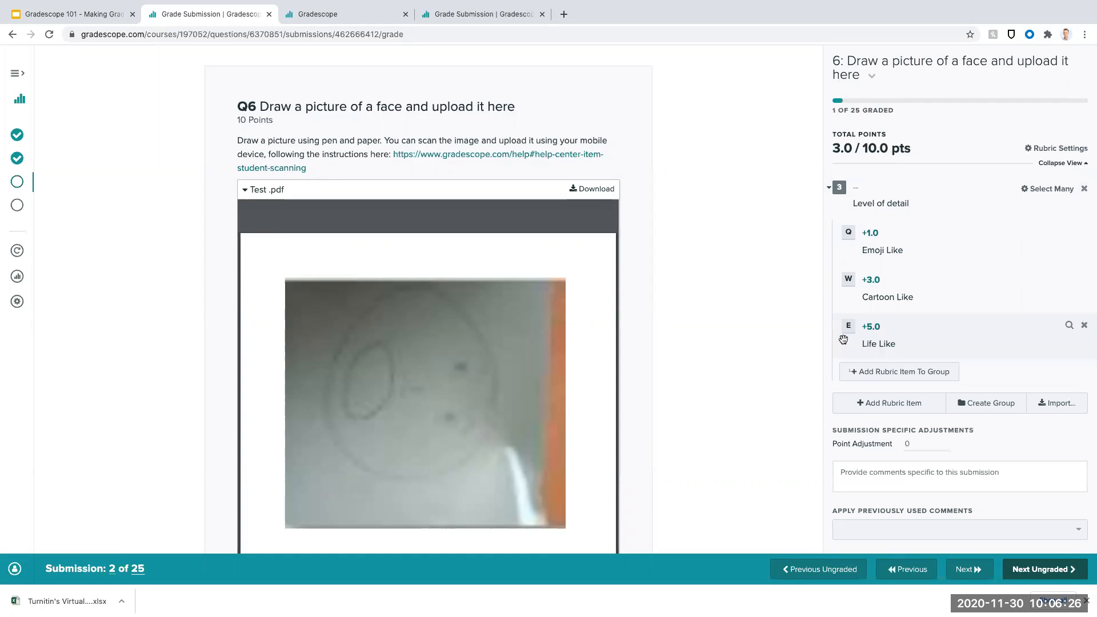
left_click(848, 233)
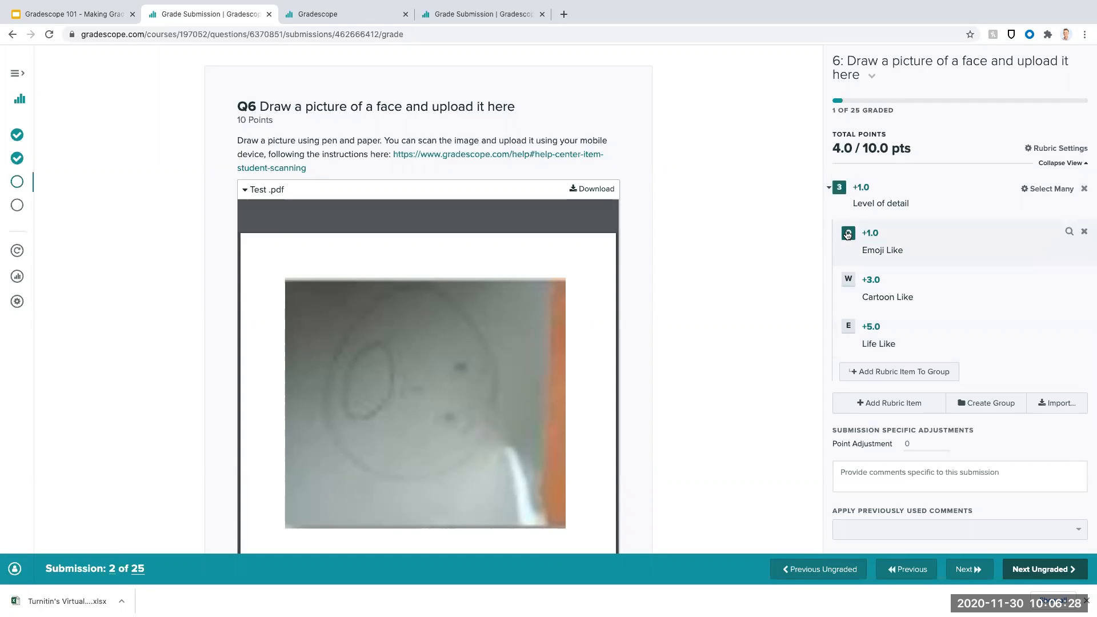
- Add a standalone rubric item "Blurry or illegible scan" worth -2 points outside the groups
left_click(889, 403)
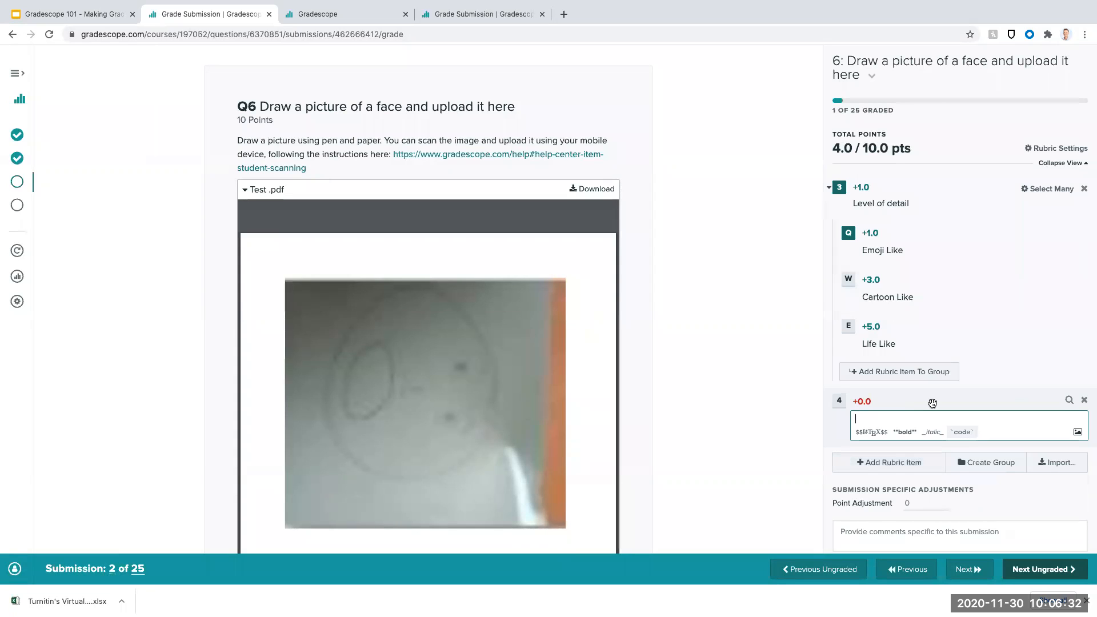
type("Blurry or illegible scan")
left_click(860, 402)
type("-2")
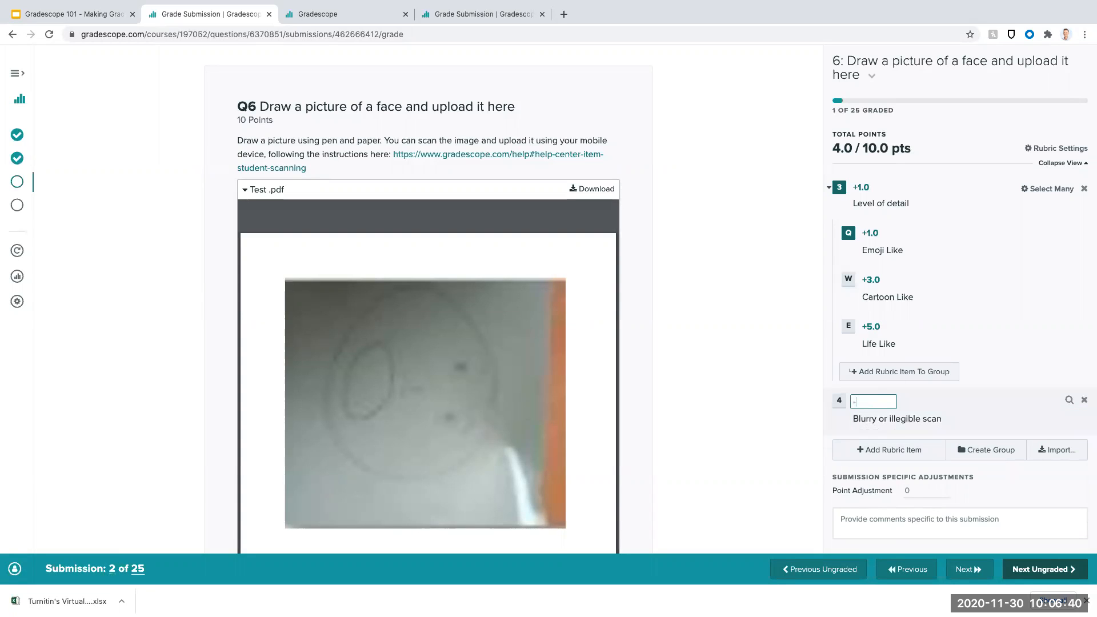
key("Return")
- Apply the "Blurry or illegible scan" deduction to the second submission and advance to the next ungraded one
left_click(839, 400)
scroll(865, 374, "up", 3)
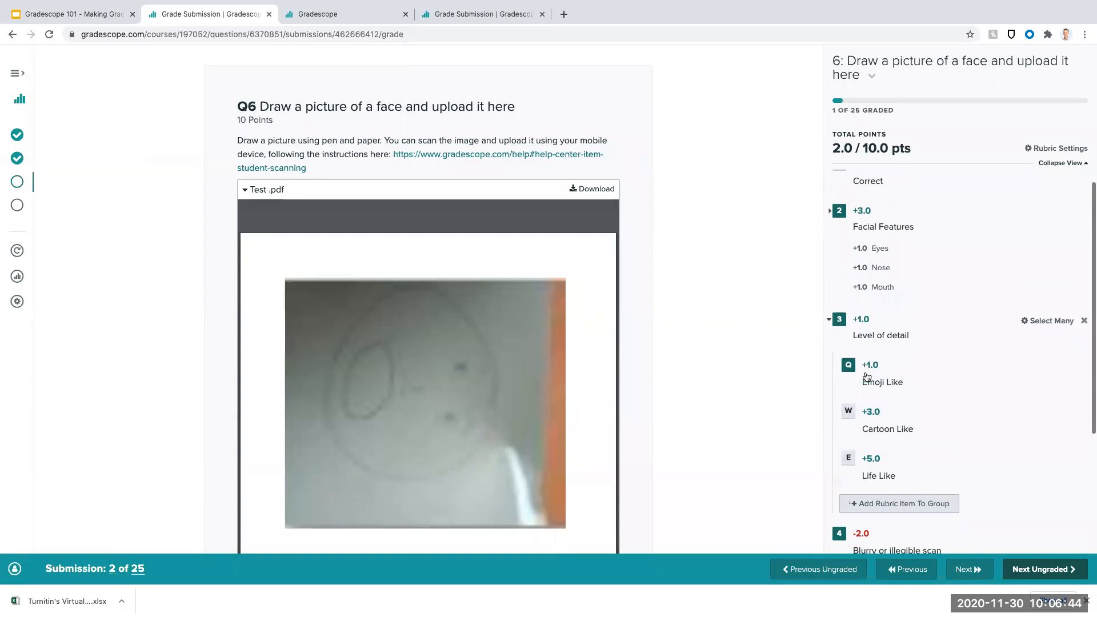
scroll(867, 377, "down", 3)
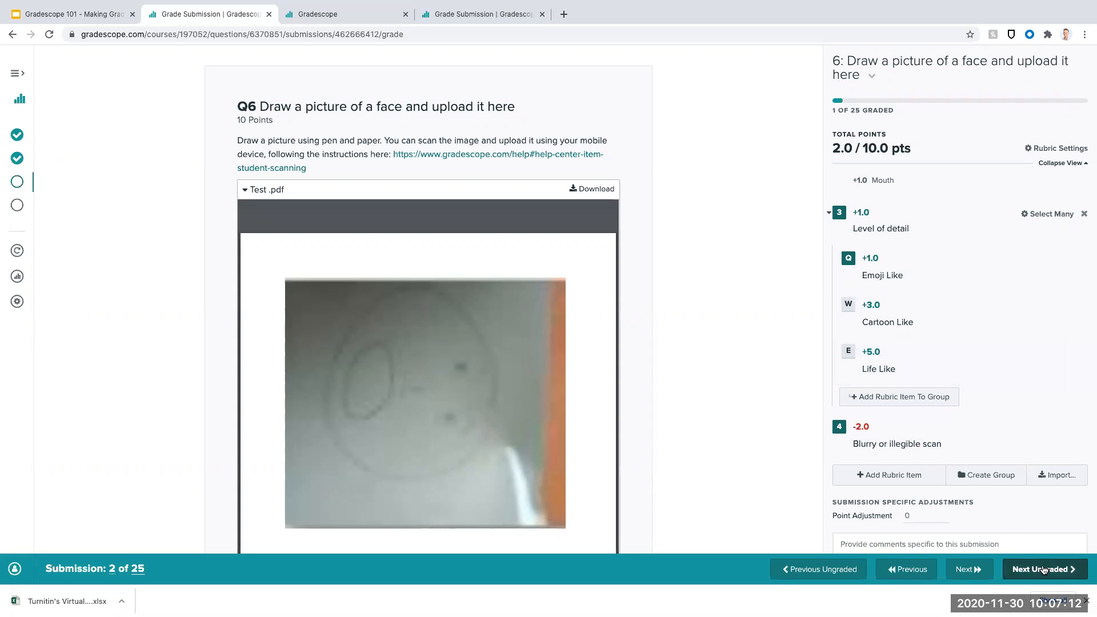
key("z")
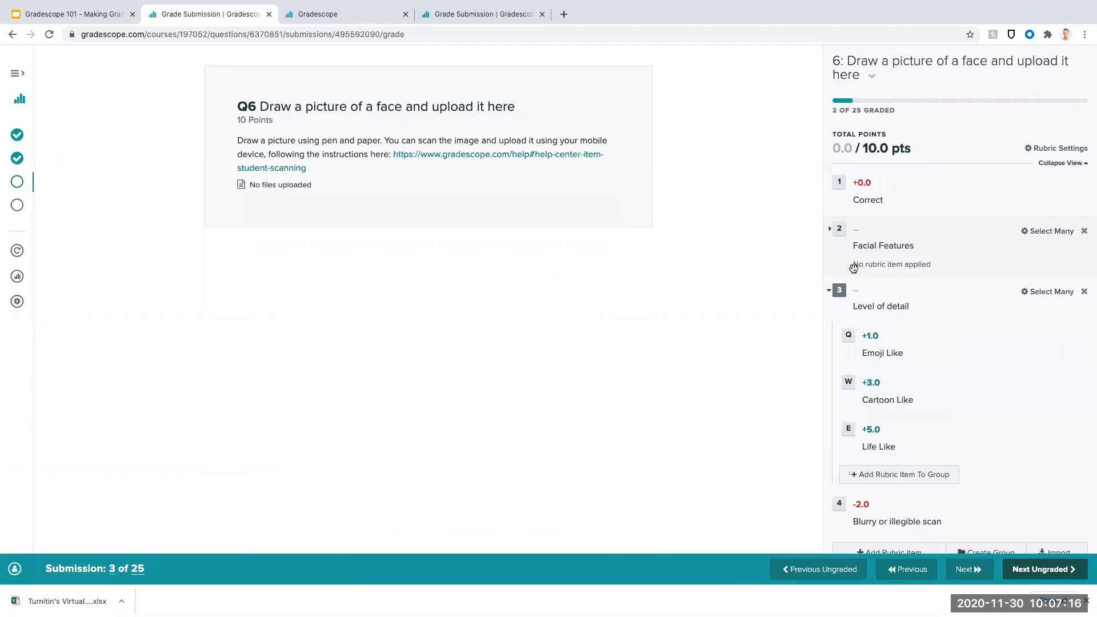
- Add a standalone rubric item "No submission" worth 0 points, apply it to the third submission and advance to the next ungraded one
scroll(824, 270, "down", 3)
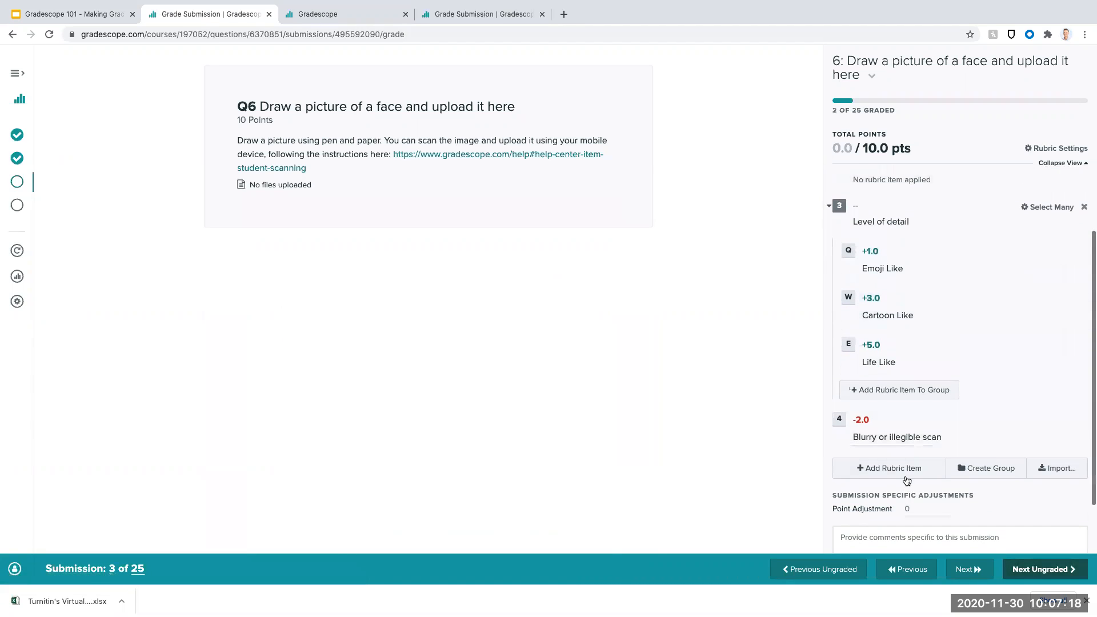
left_click(907, 469)
type("No submission")
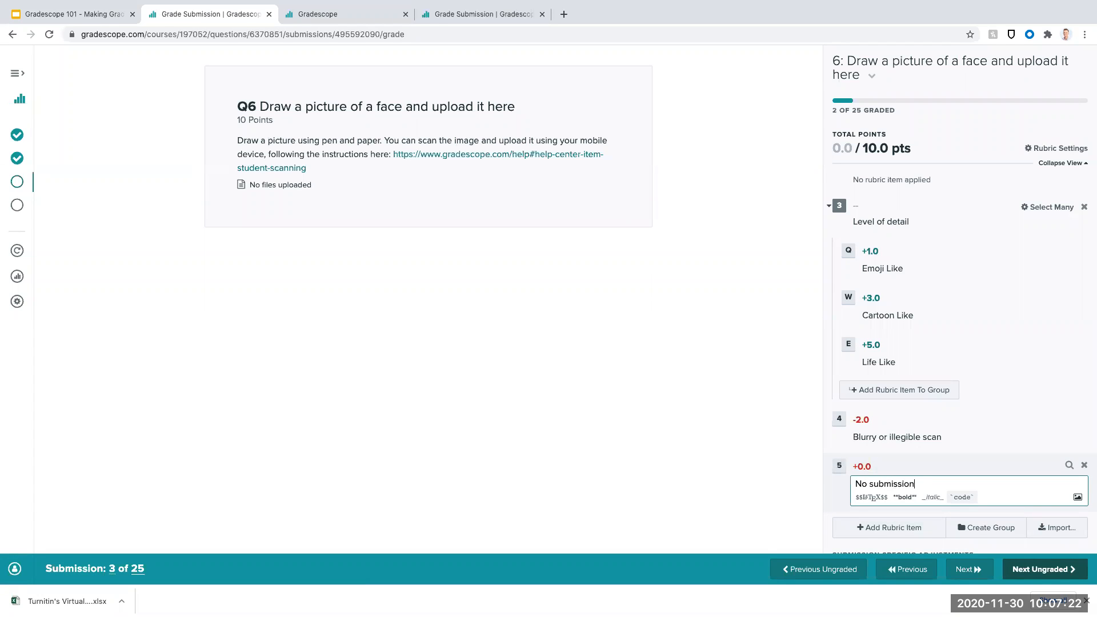
left_click(839, 466)
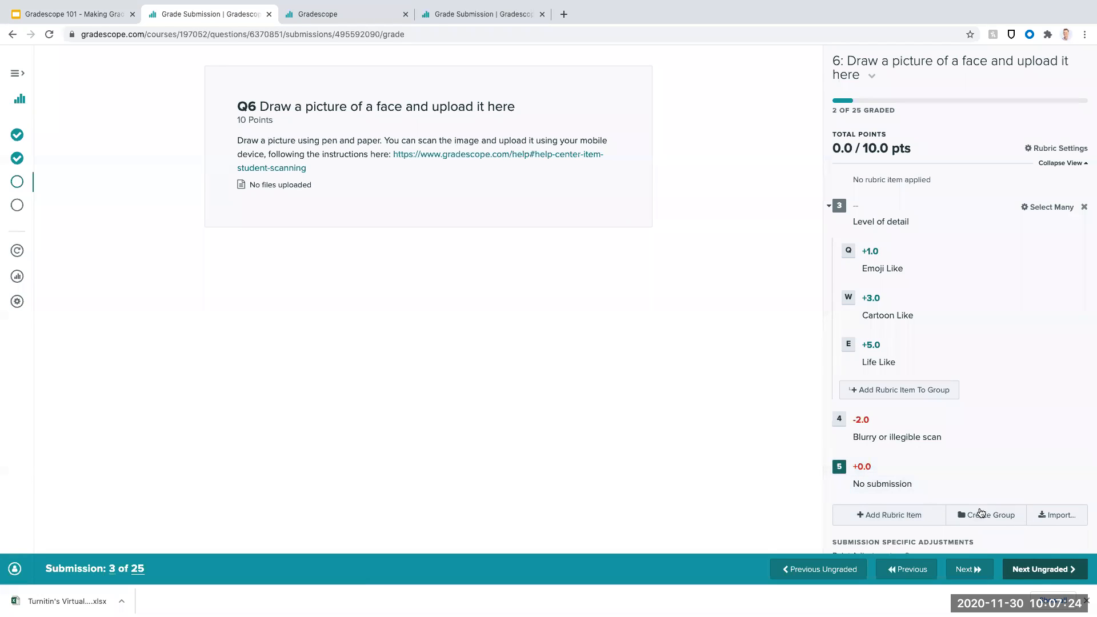
left_click(1056, 577)
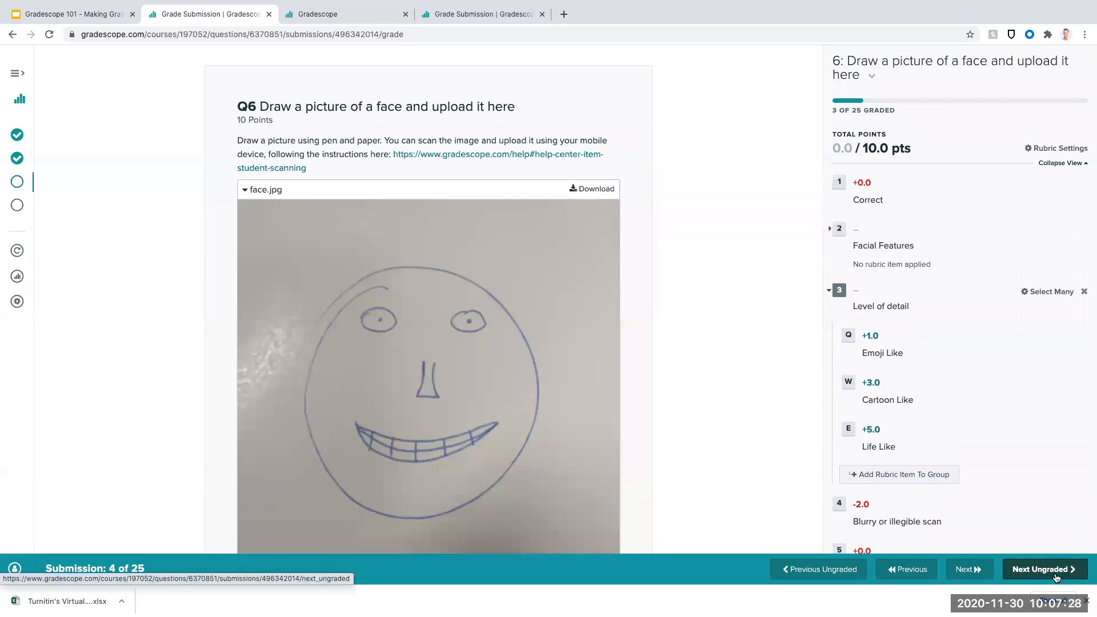
- Grade the fourth submission's drawing with the Eyes, Nose and Mouth features and the "Emoji Like" level of detail
left_click(830, 229)
left_click(850, 280)
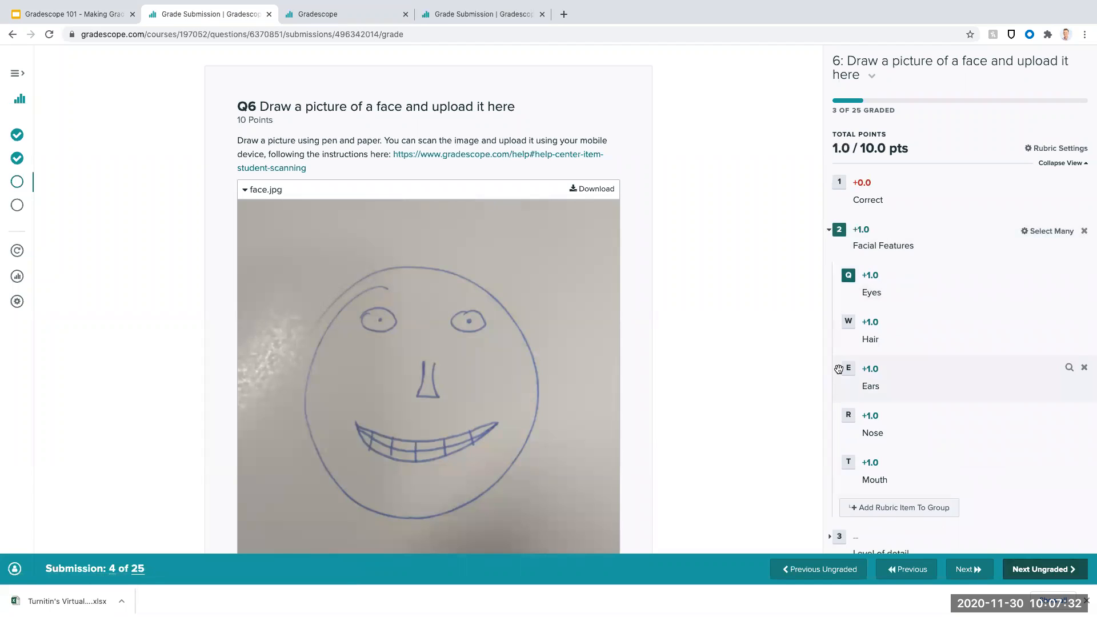
left_click(848, 420)
left_click(848, 464)
scroll(840, 445, "down", 4)
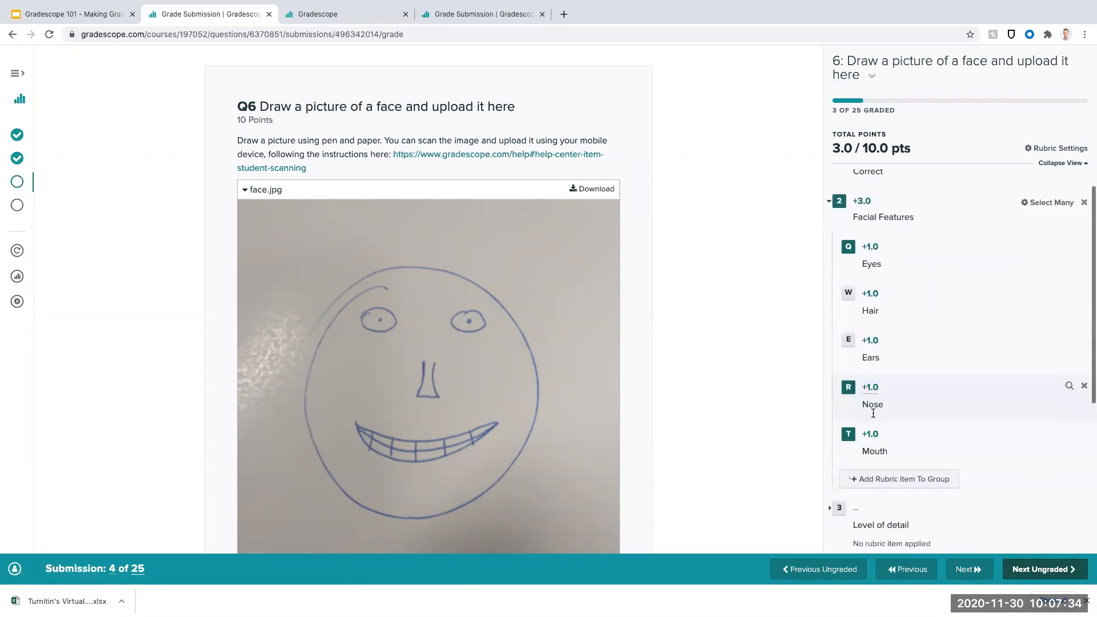
left_click(830, 330)
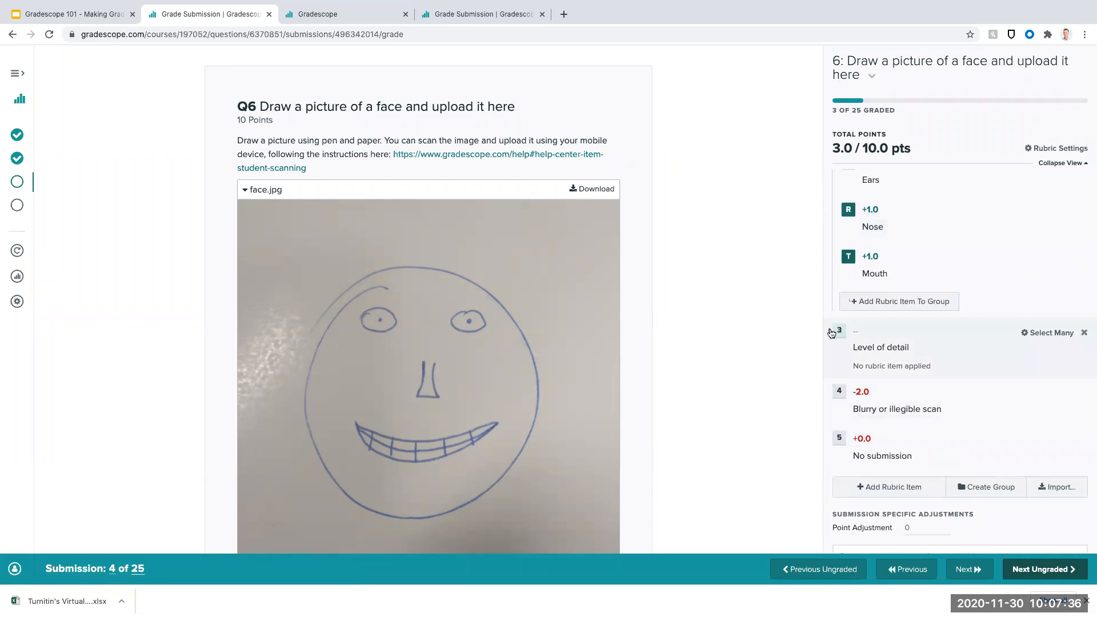
left_click(849, 229)
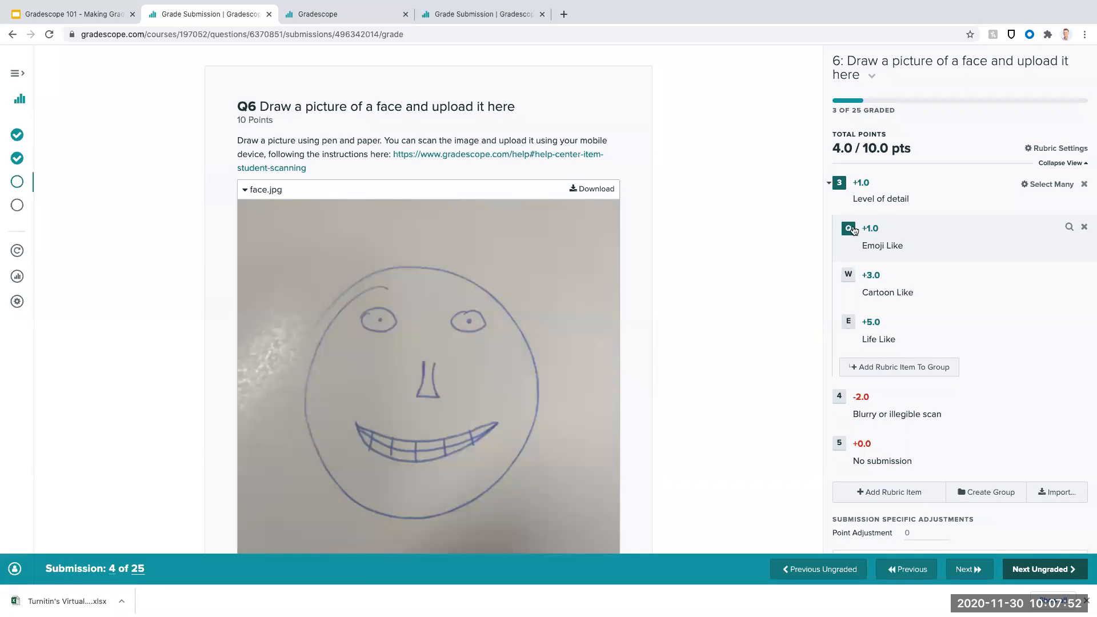
- Set the "Emoji Like" rubric item to 2 points and advance to the next ungraded submission
left_click(876, 229)
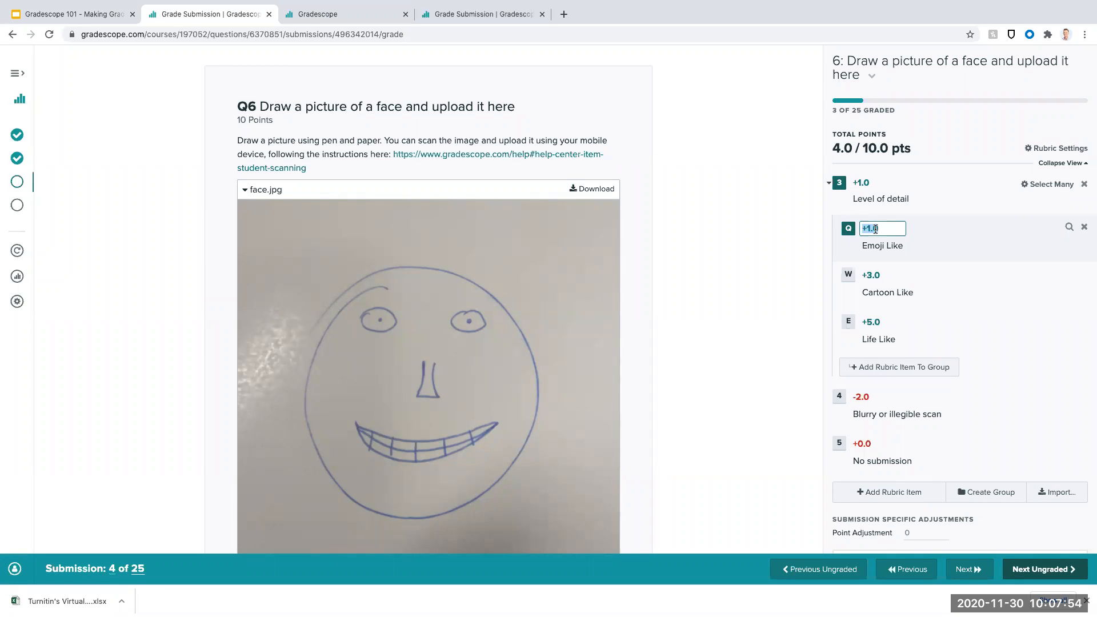
type("2")
left_click(957, 121)
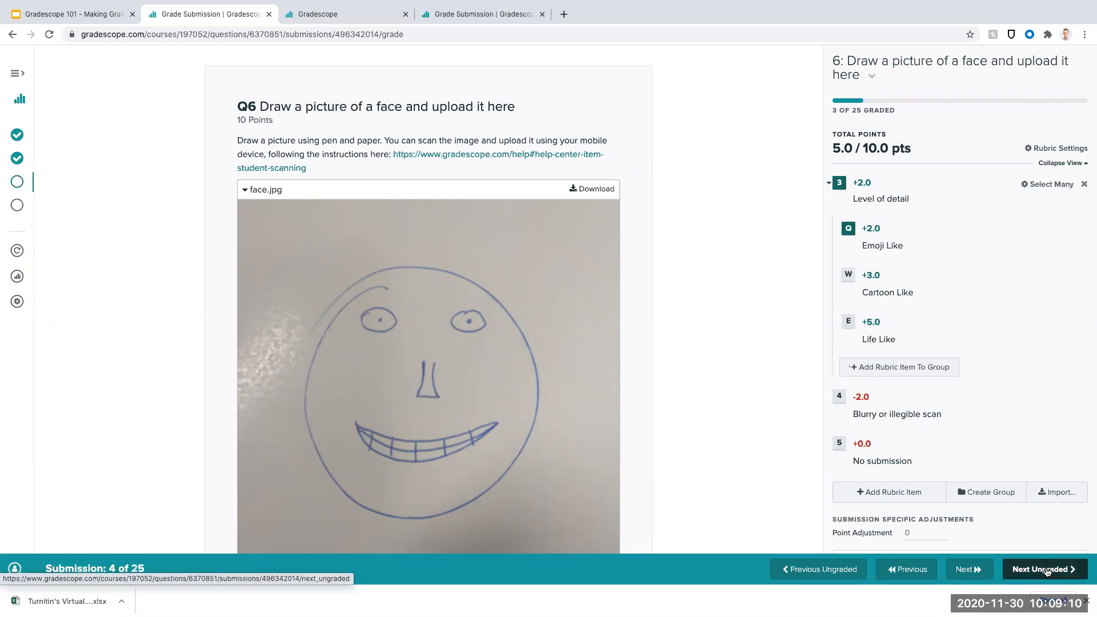
key("z")
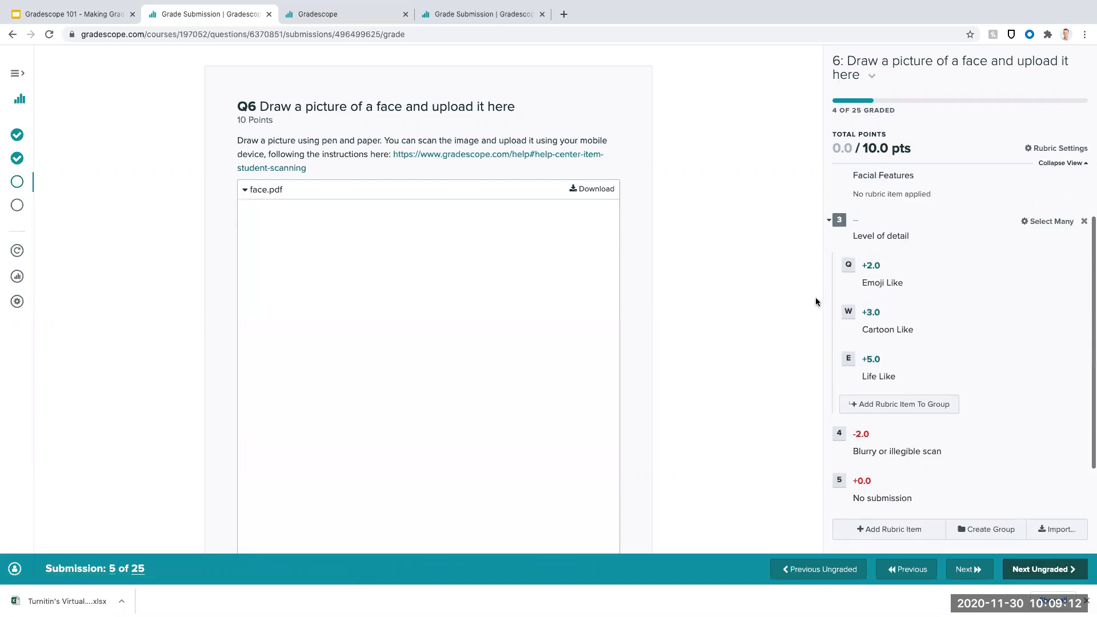
- Grade the fifth submission's drawing with Eyes, Mouth and "Emoji Like", and advance to the next ungraded submission
scroll(687, 270, "down", 2)
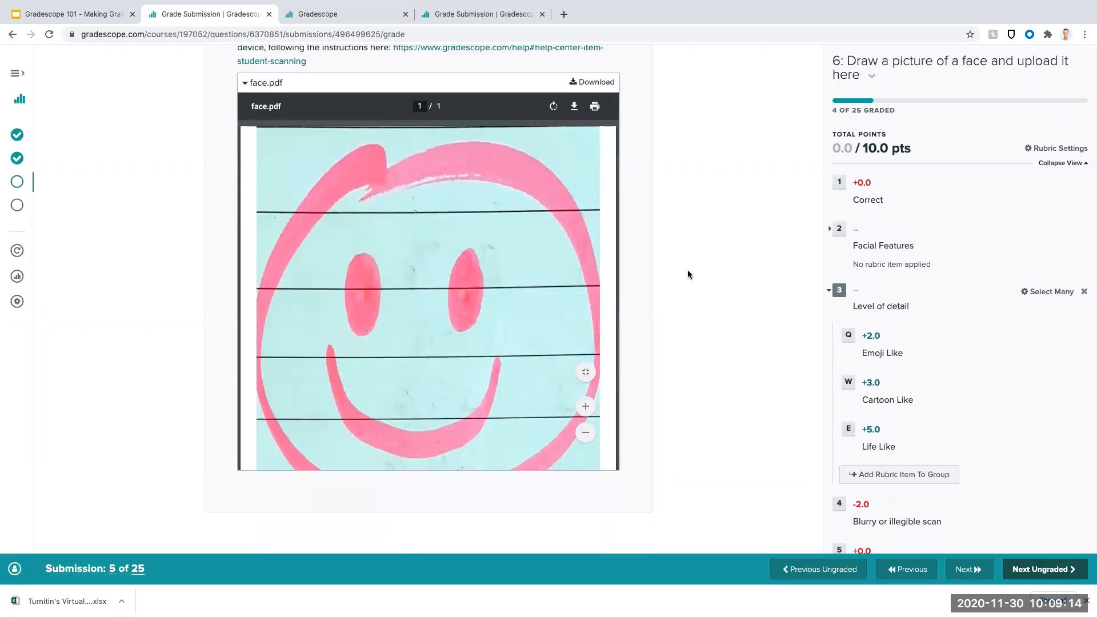
scroll(688, 270, "up", 2)
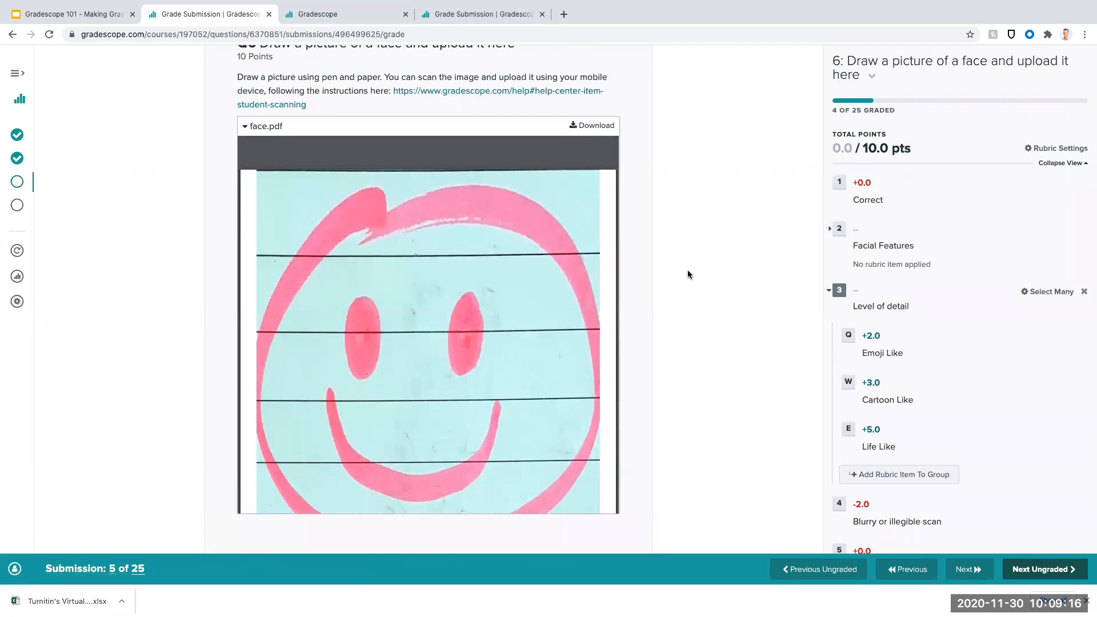
left_click(829, 234)
left_click(848, 275)
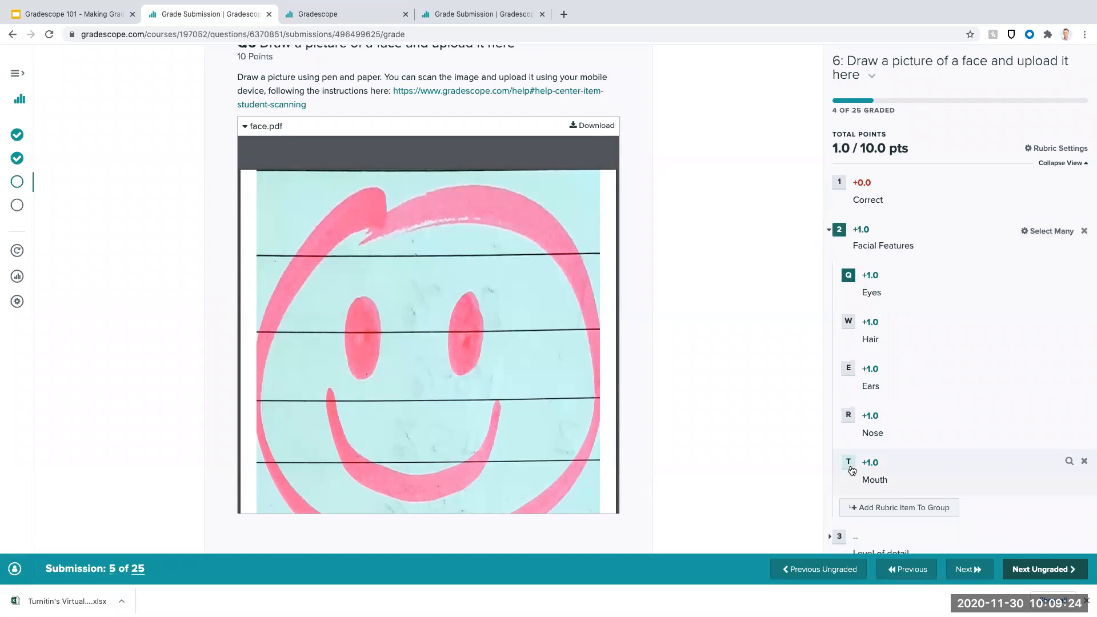
left_click(848, 462)
scroll(872, 408, "down", 2)
scroll(872, 408, "down", 2)
left_click(834, 336)
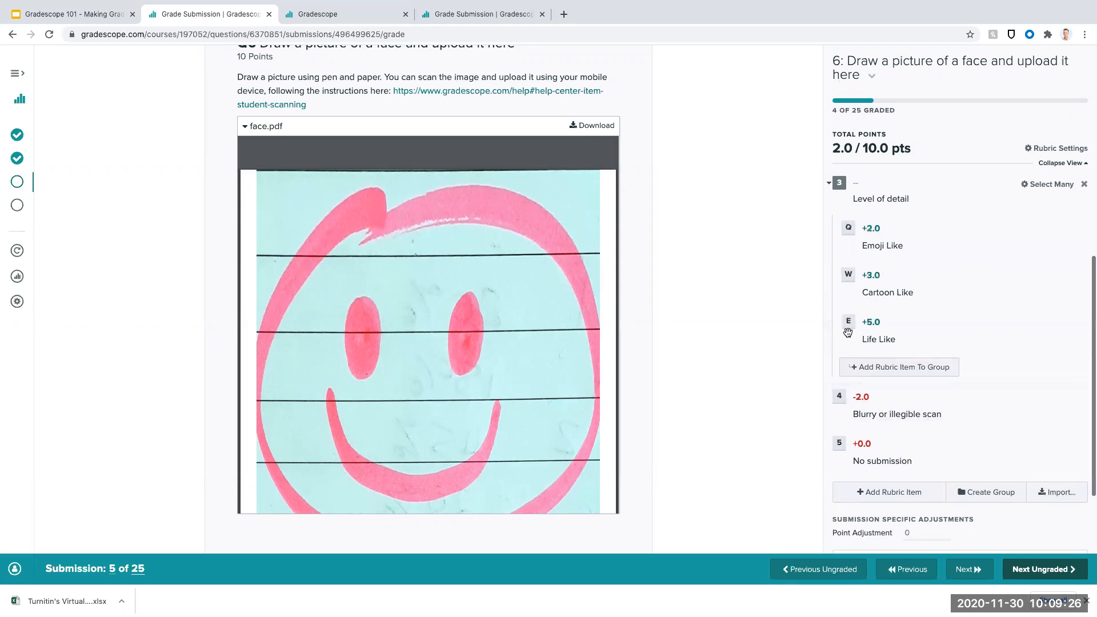
left_click(848, 230)
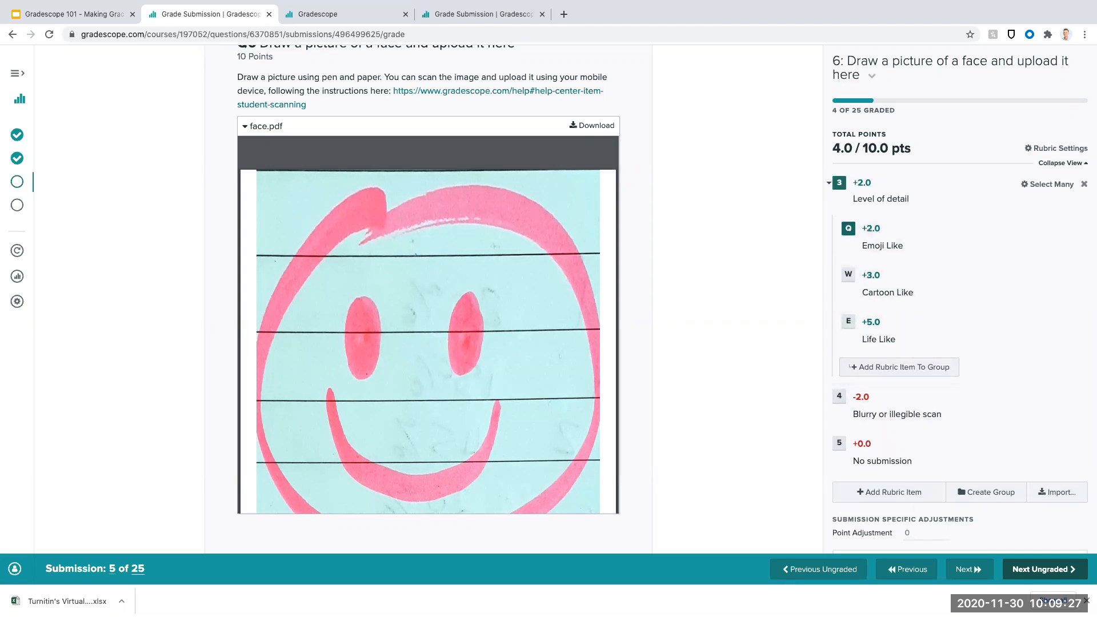
left_click(1046, 573)
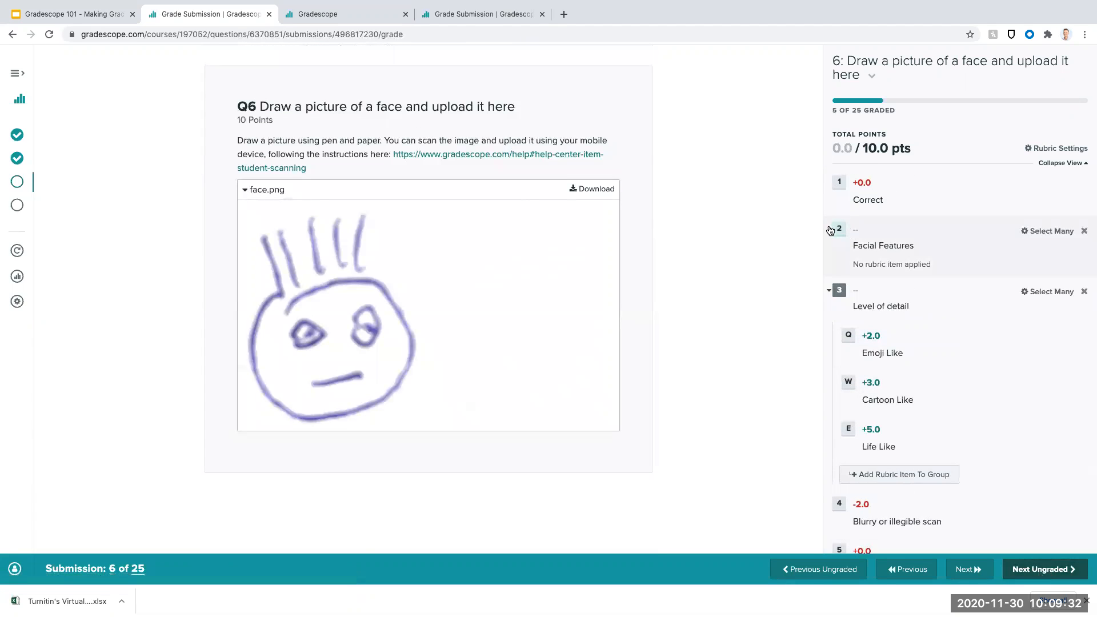
- Grade the sixth submission's drawing with "Emoji Like", Eyes, Hair and Mouth, and advance to the next ungraded submission
left_click(849, 335)
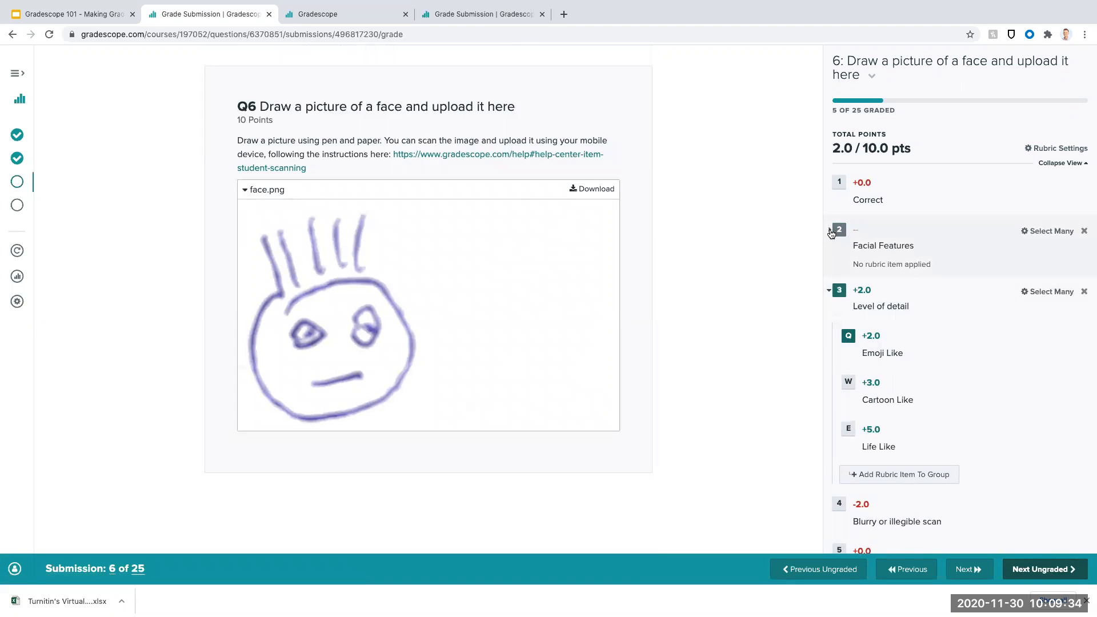
left_click(830, 230)
left_click(849, 275)
left_click(849, 322)
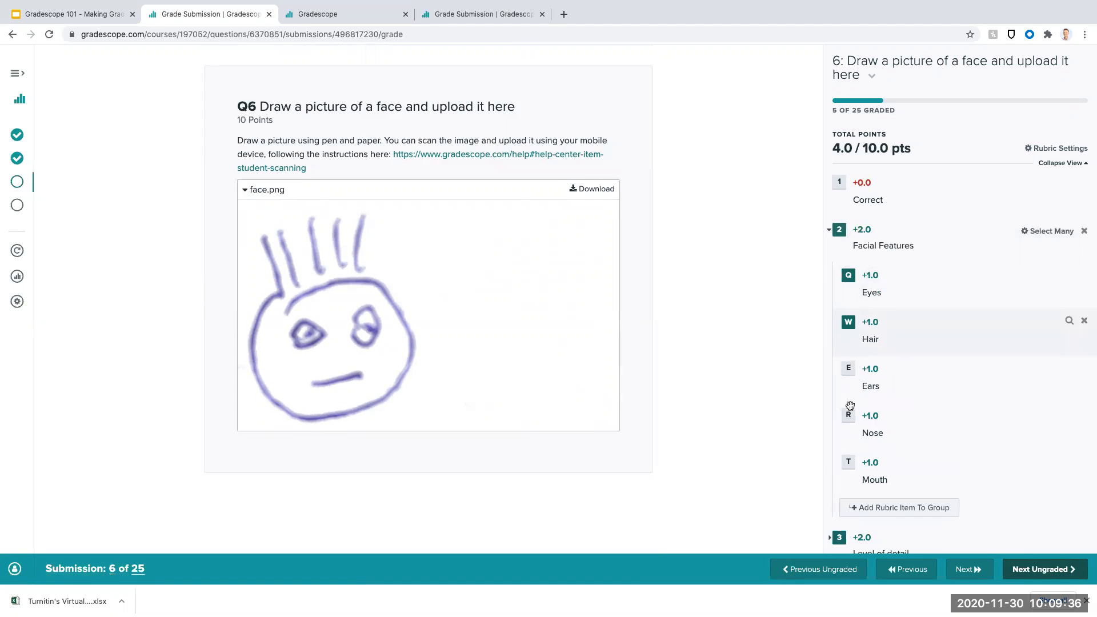
left_click(841, 460)
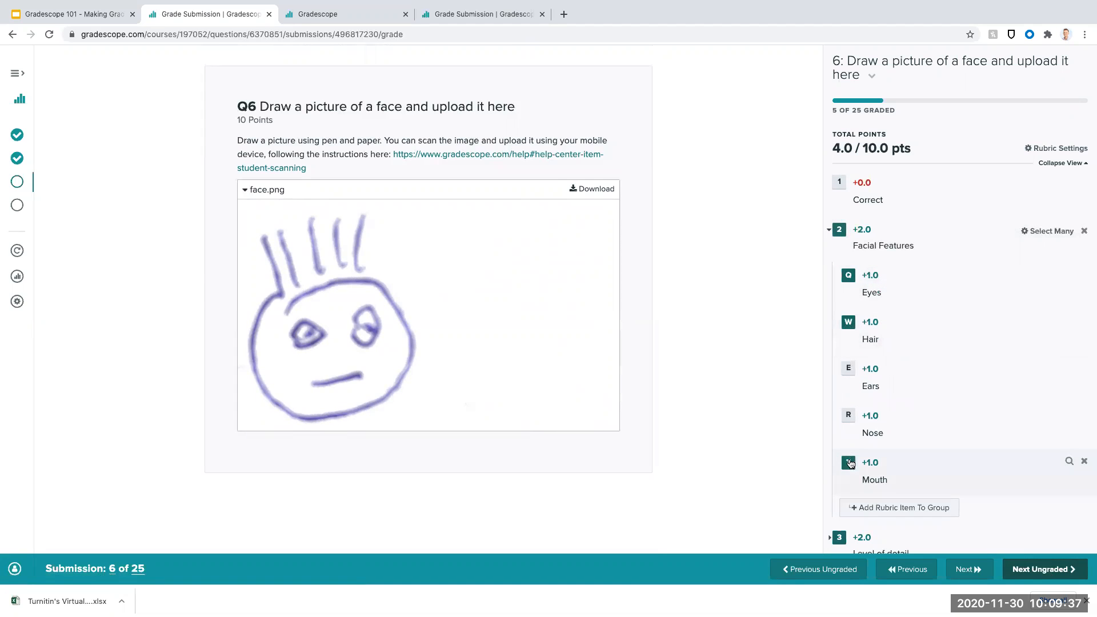
left_click(1070, 569)
- Apply the Eyes, Hair, Ears, Nose and Mouth features to the seventh submission's drawing
scroll(770, 230, "down", 3)
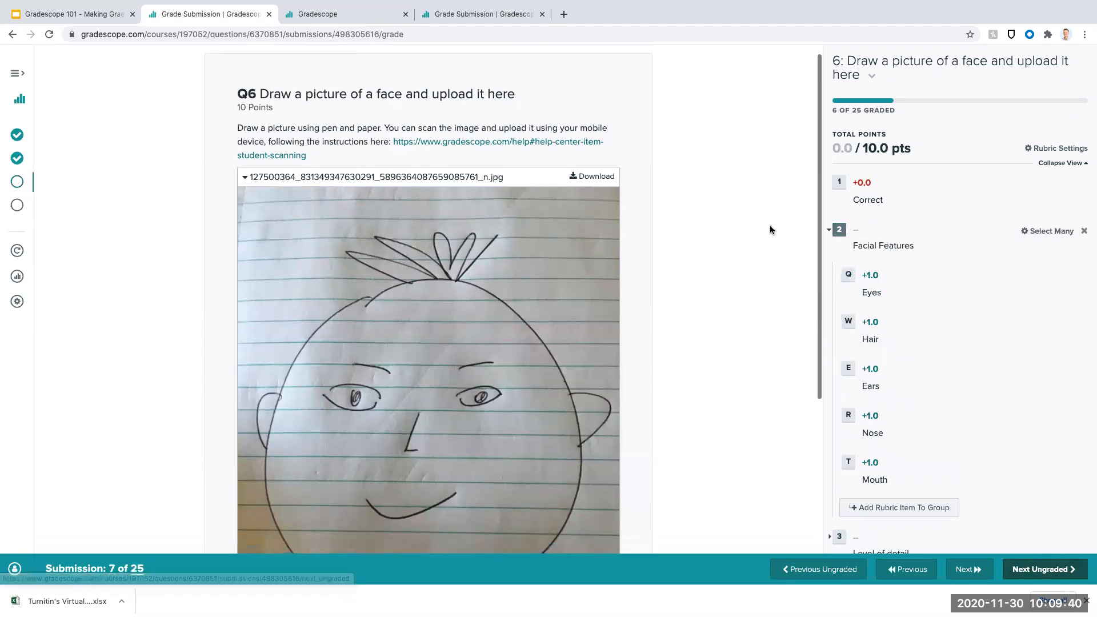
scroll(769, 230, "up", 1)
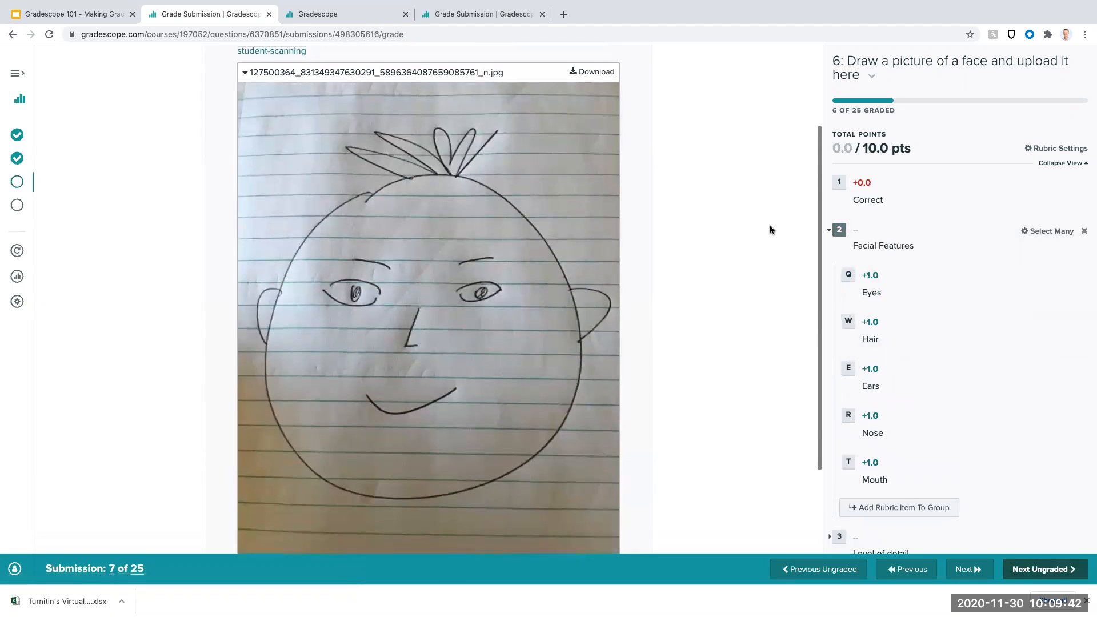
left_click(845, 280)
left_click(848, 325)
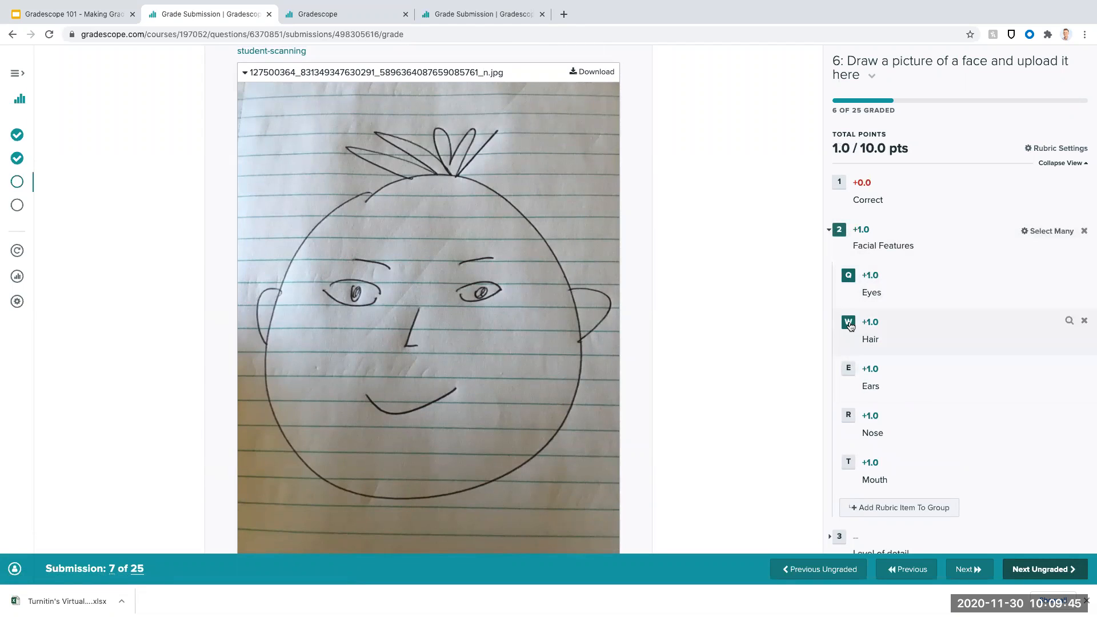
left_click(851, 375)
left_click(850, 419)
left_click(849, 464)
- Add an "Eyebrows" item worth 1 point to the Facial Features group and apply it to the seventh submission
scroll(850, 464, "down", 1)
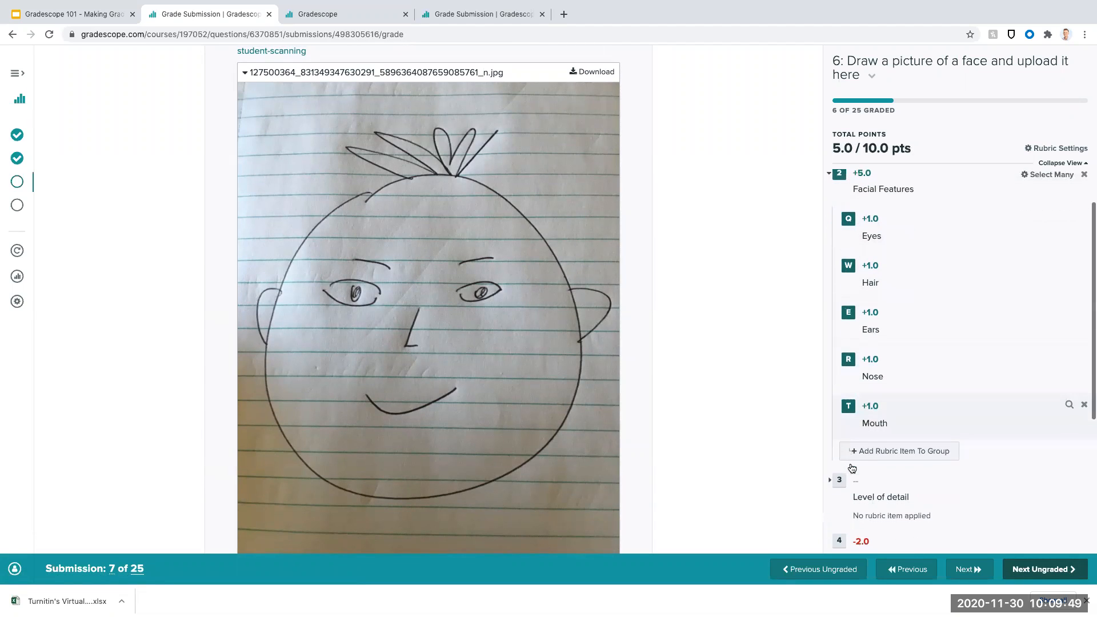
left_click(891, 450)
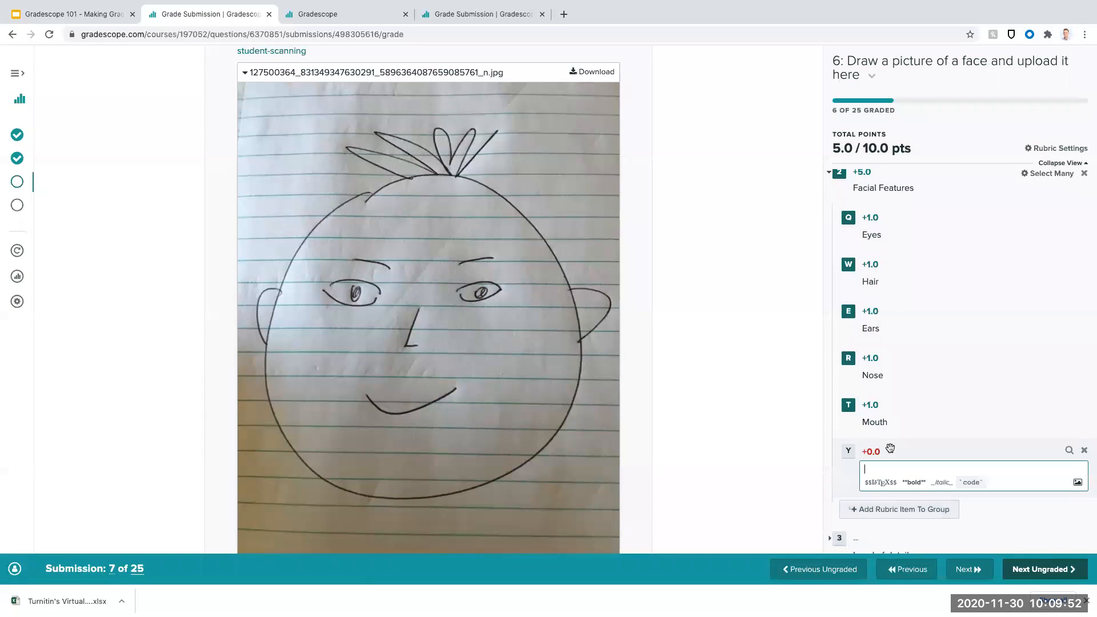
type("Eyebrows")
left_click(880, 449)
type("1")
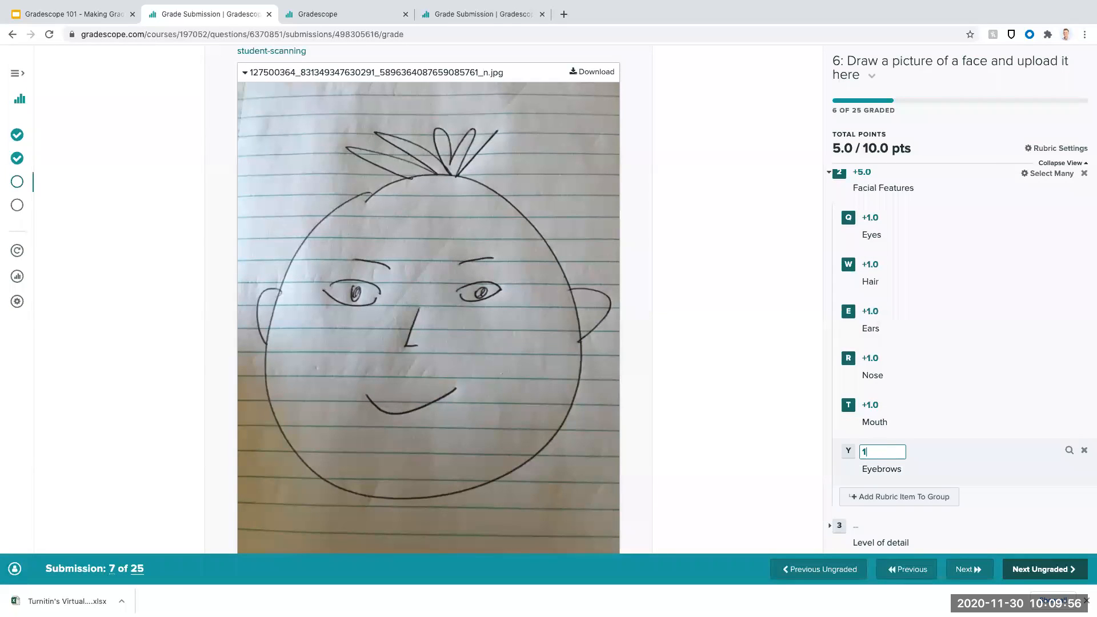
key("Return")
- Apply "Cartoon Like" to the seventh submission and advance to the ninth, skipping the eighth submission's "face drawing.docx" ungraded
scroll(835, 351, "down", 3)
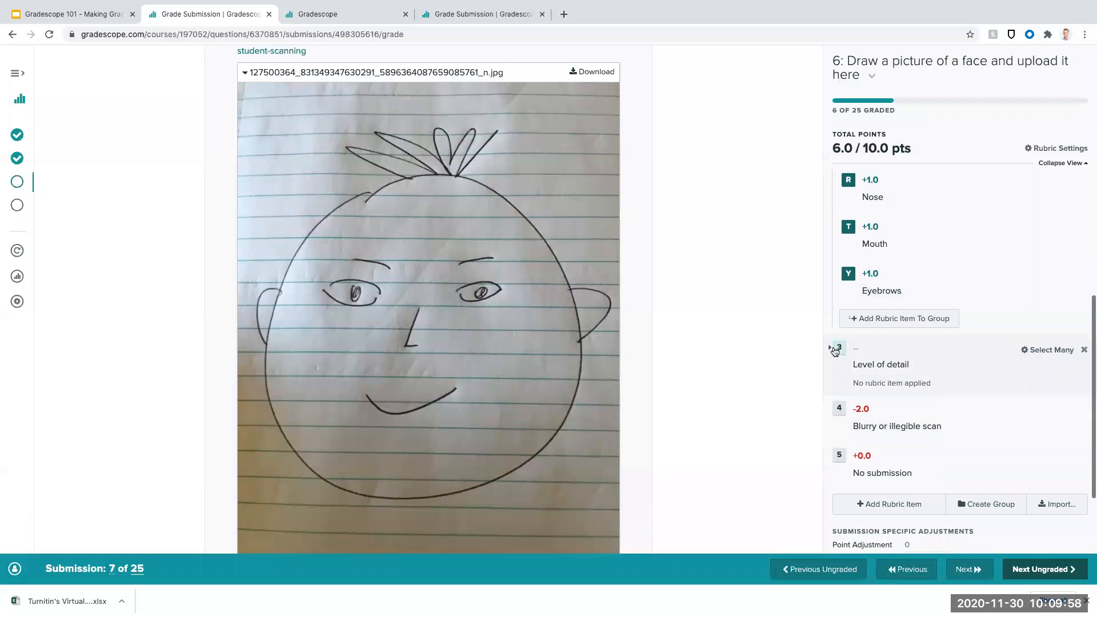
left_click(835, 350)
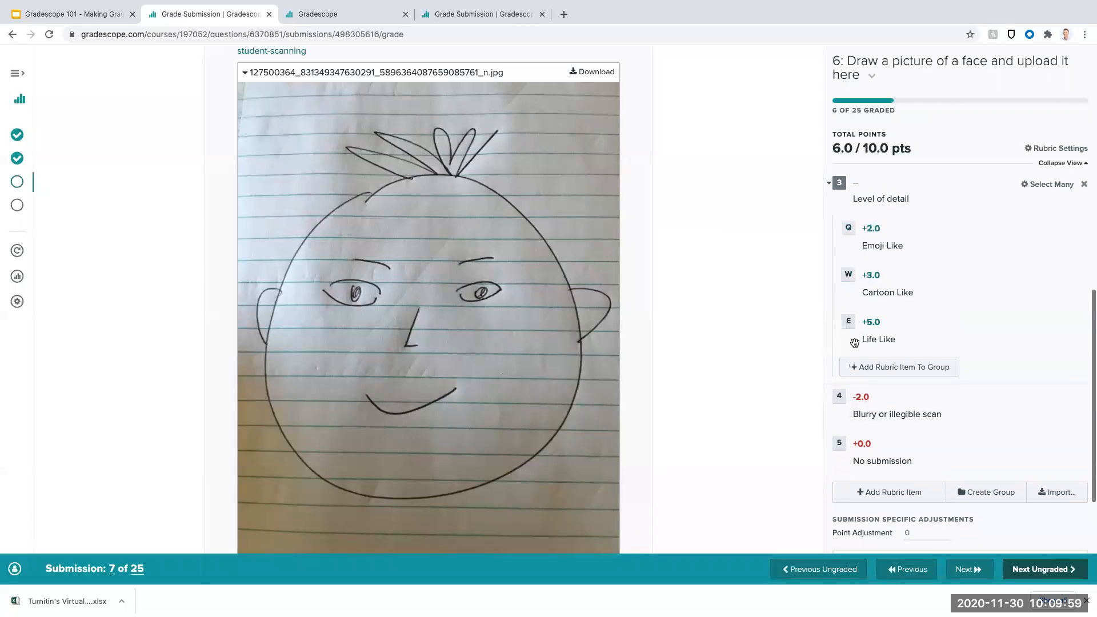
left_click(849, 275)
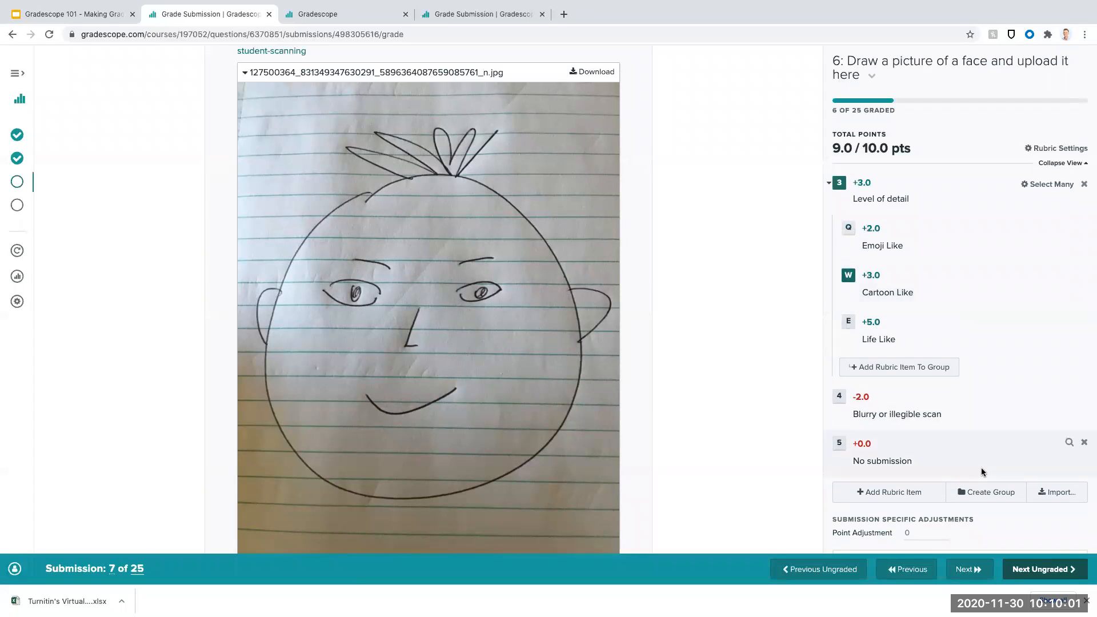
left_click(1056, 569)
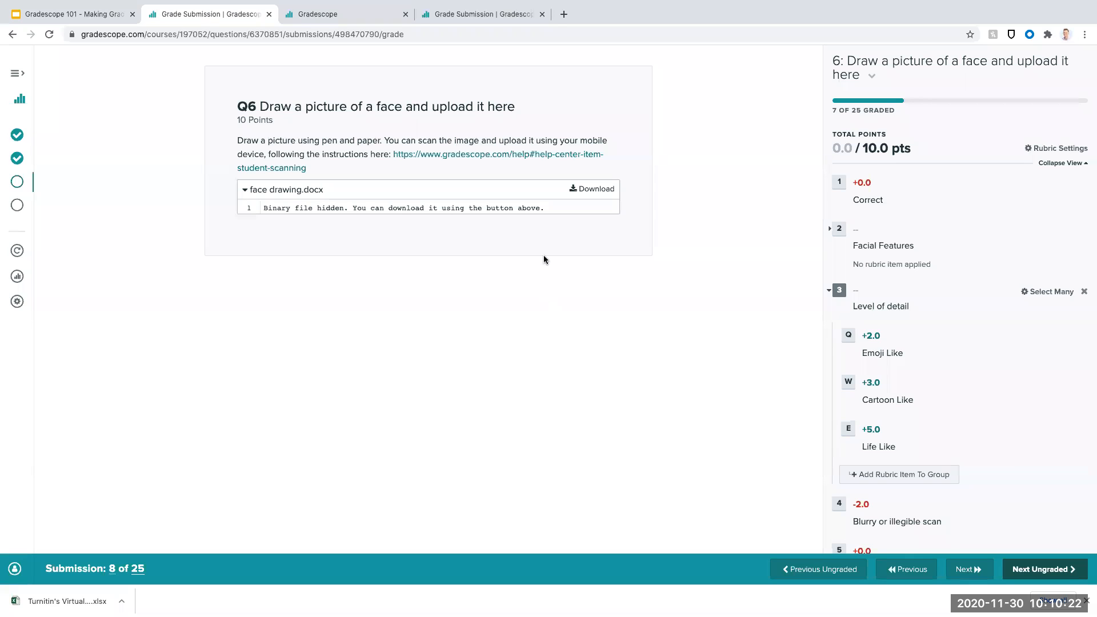
left_click(1045, 569)
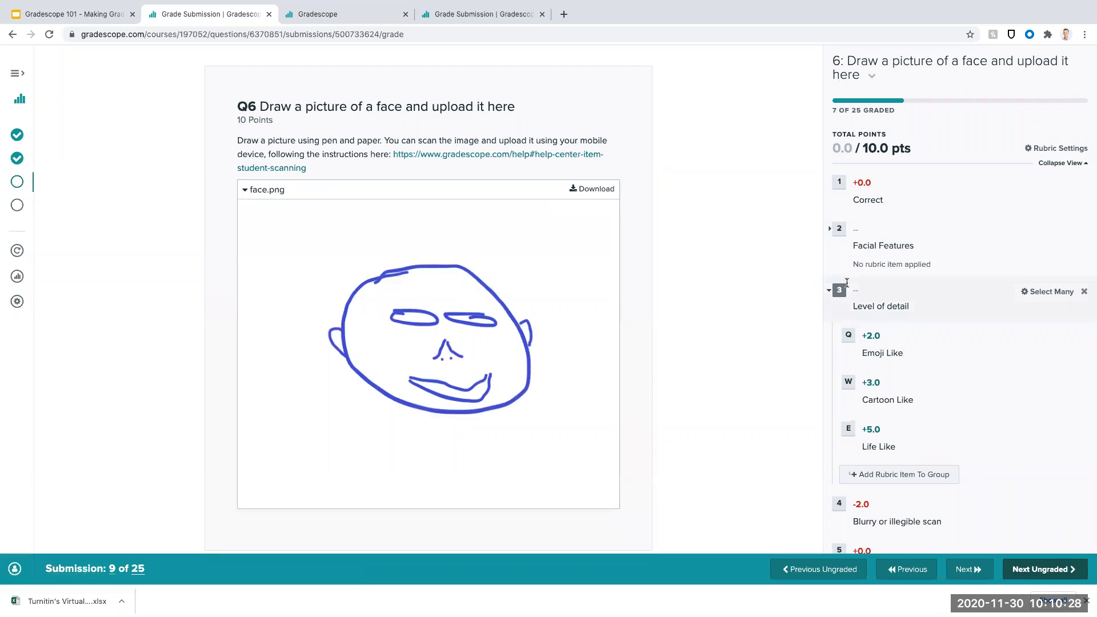
- Grade the ninth submission's drawing with "Emoji Like", Eyes, Ears, Nose and Mouth, and advance to the next ungraded submission
left_click(847, 336)
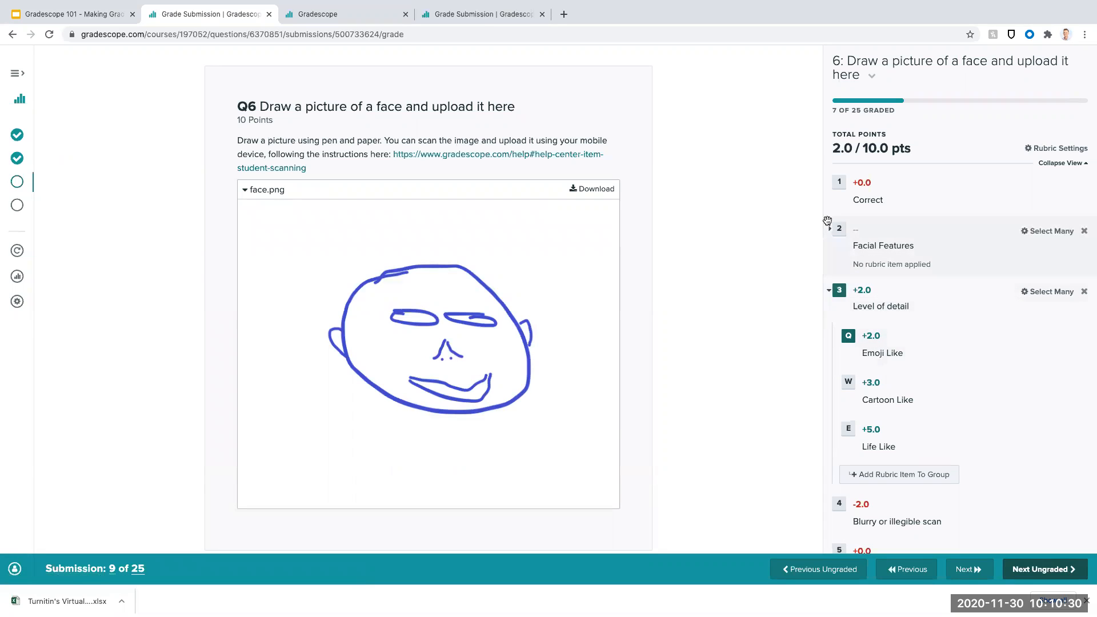
left_click(830, 231)
left_click(848, 283)
left_click(849, 358)
left_click(848, 405)
left_click(848, 452)
left_click(1051, 569)
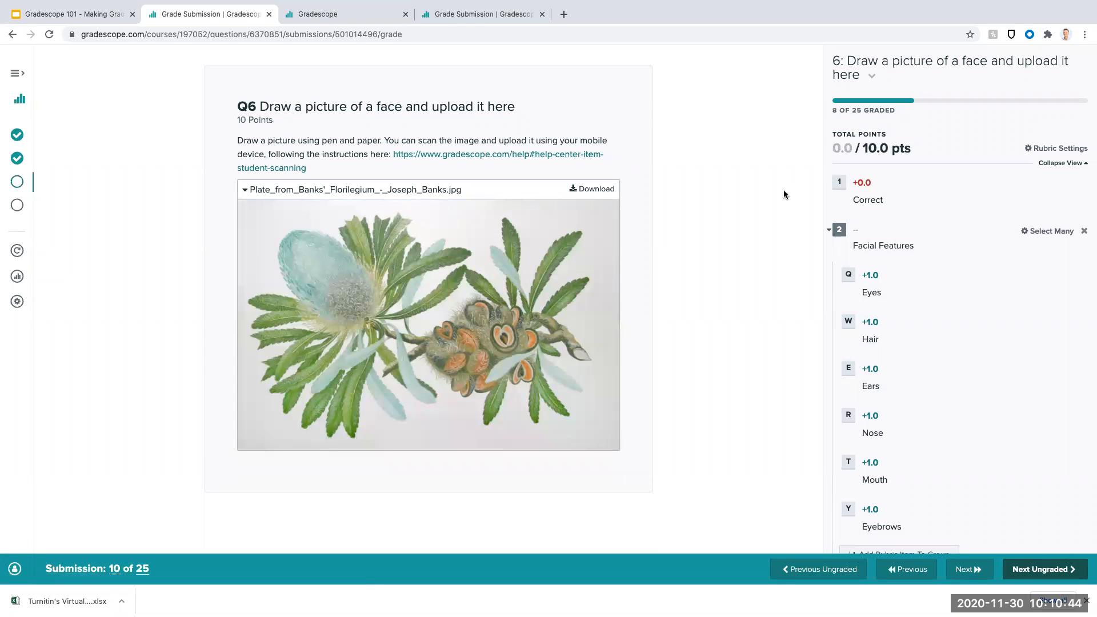
- Apply the "No submission" rubric item to the tenth submission's flower picture
scroll(872, 241, "down", 4)
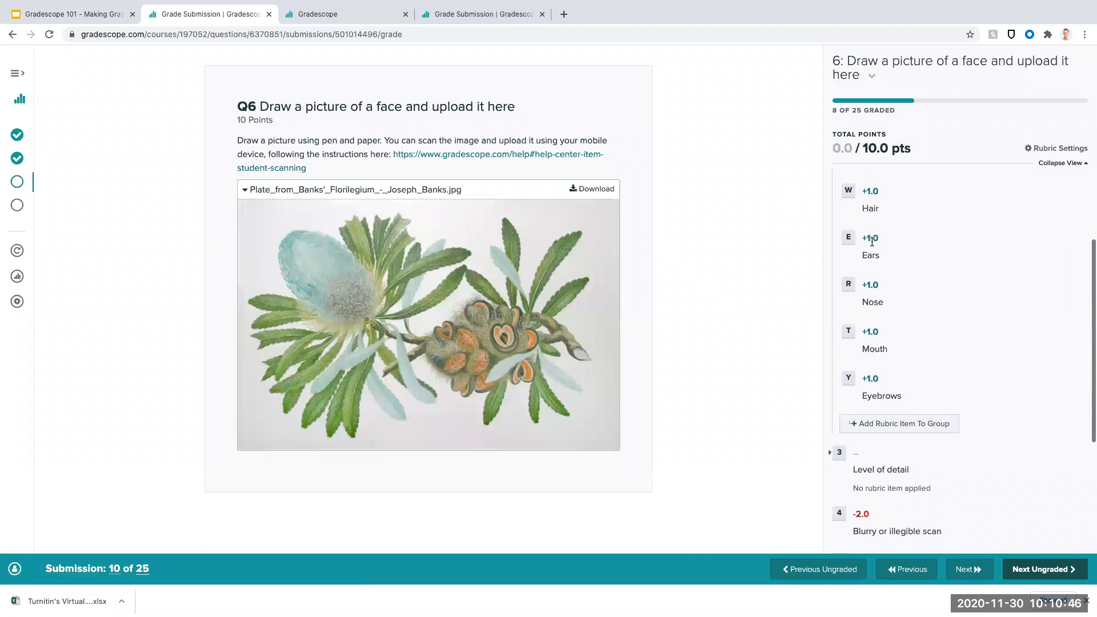
scroll(869, 245, "down", 2)
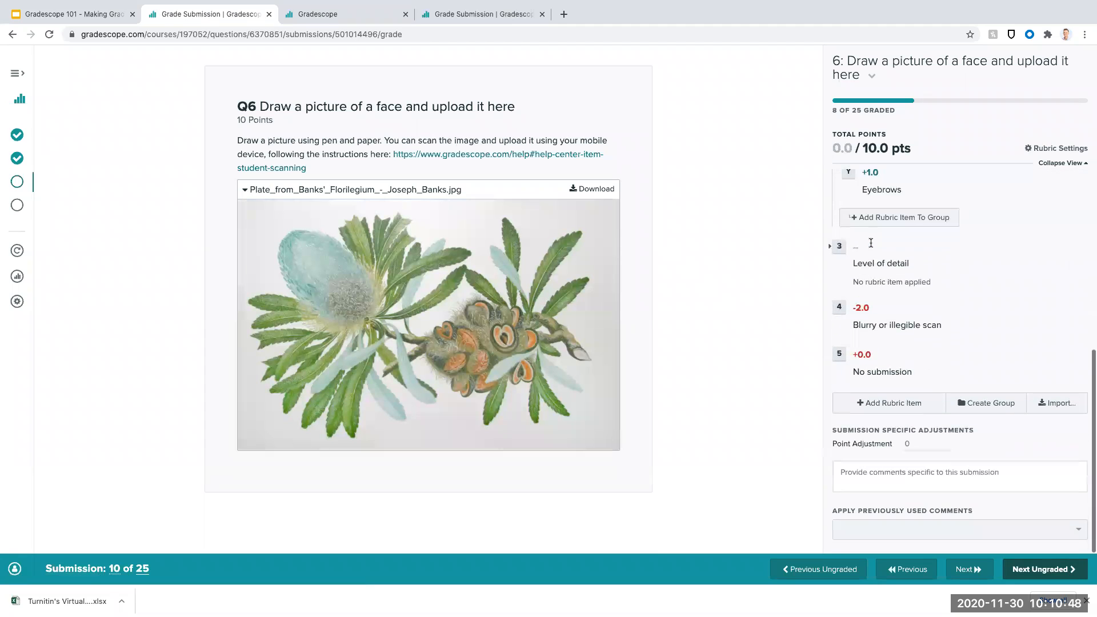
left_click(843, 357)
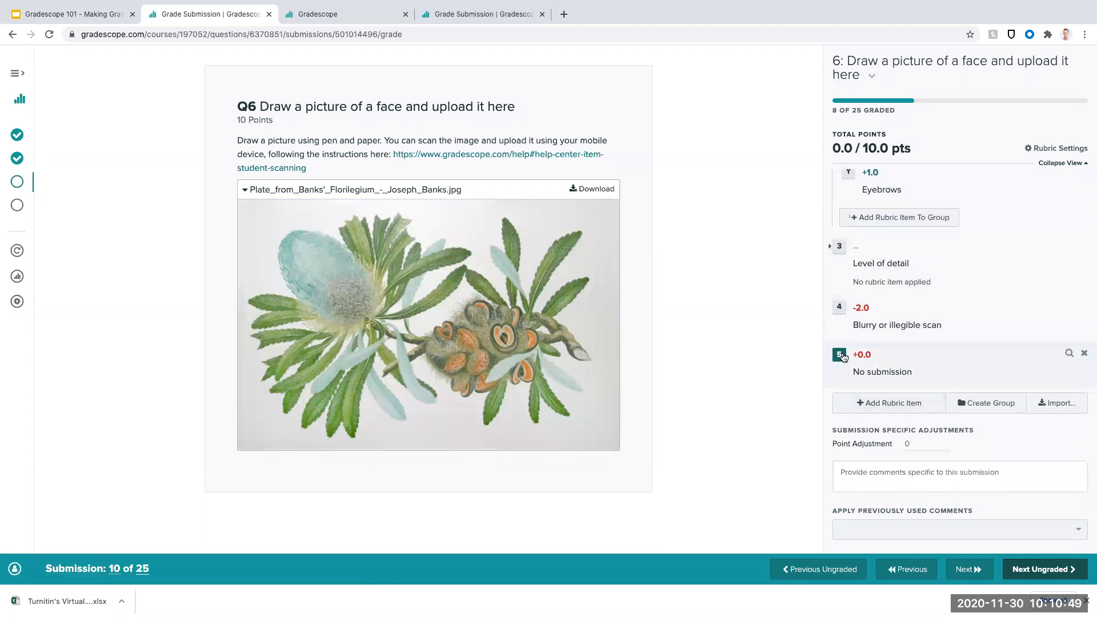
- Add the submission-specific comment "You didn't upload a face, it was some flowers." and advance to the next ungraded submission
left_click(892, 473)
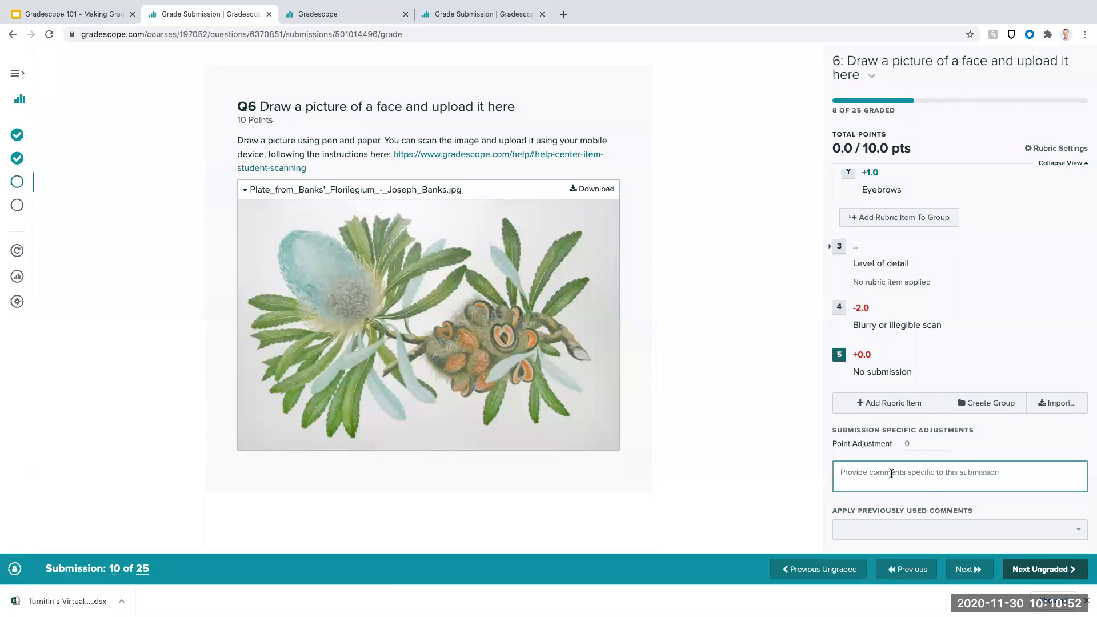
type("You didnt upload a face, it was so")
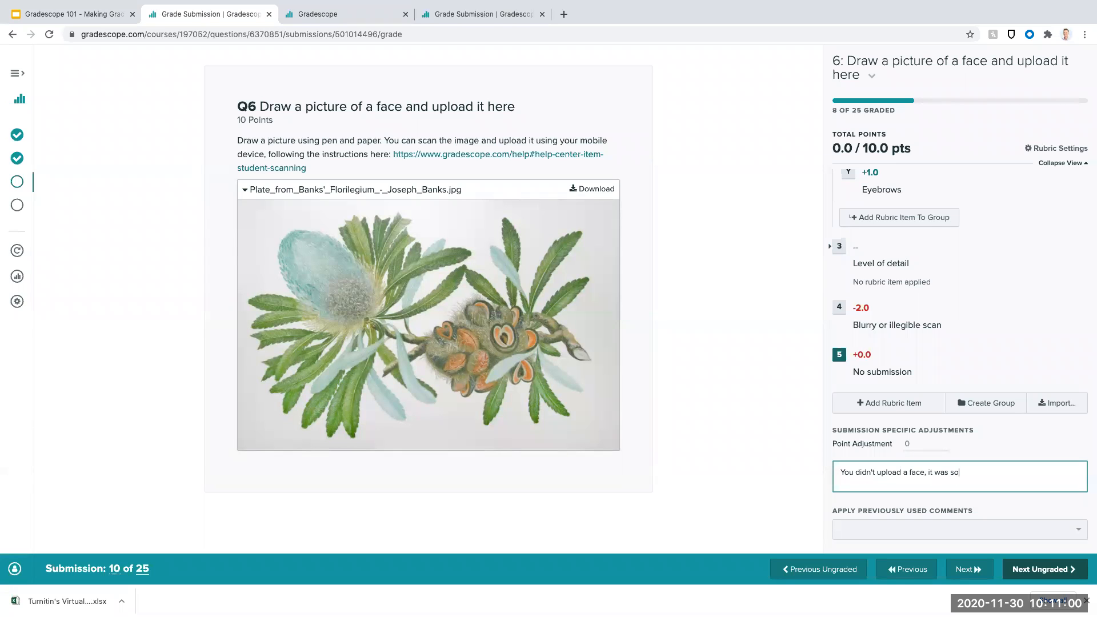
type("me flowers.")
left_click(1060, 569)
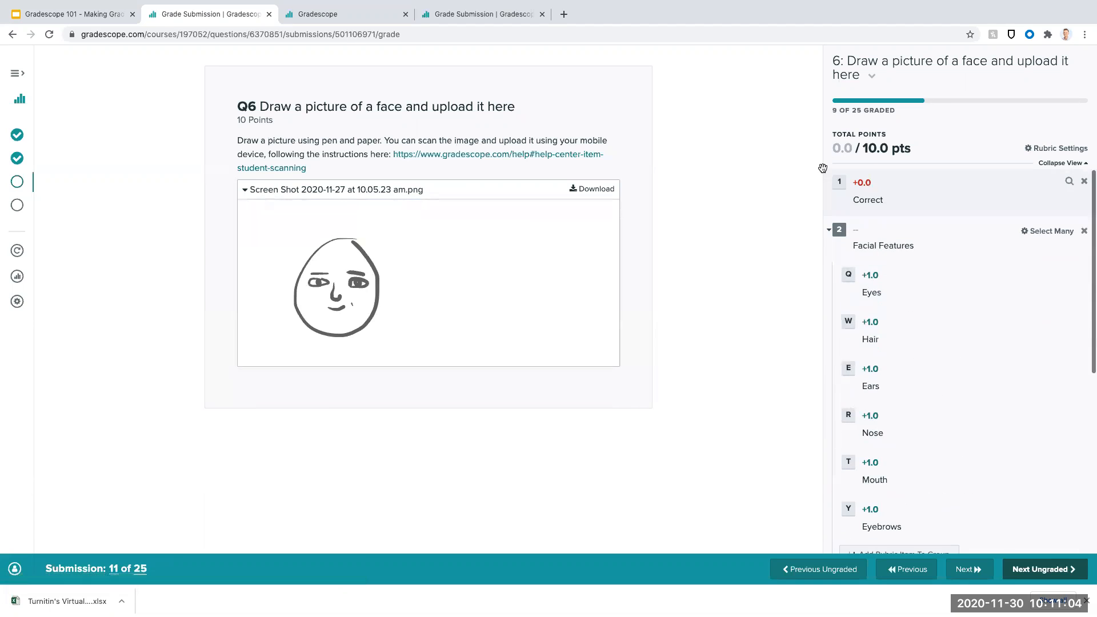
- Apply the Eyes, Nose, Mouth and Eyebrows features to the eleventh submission's drawing
scroll(844, 251, "down", 1)
left_click(845, 253)
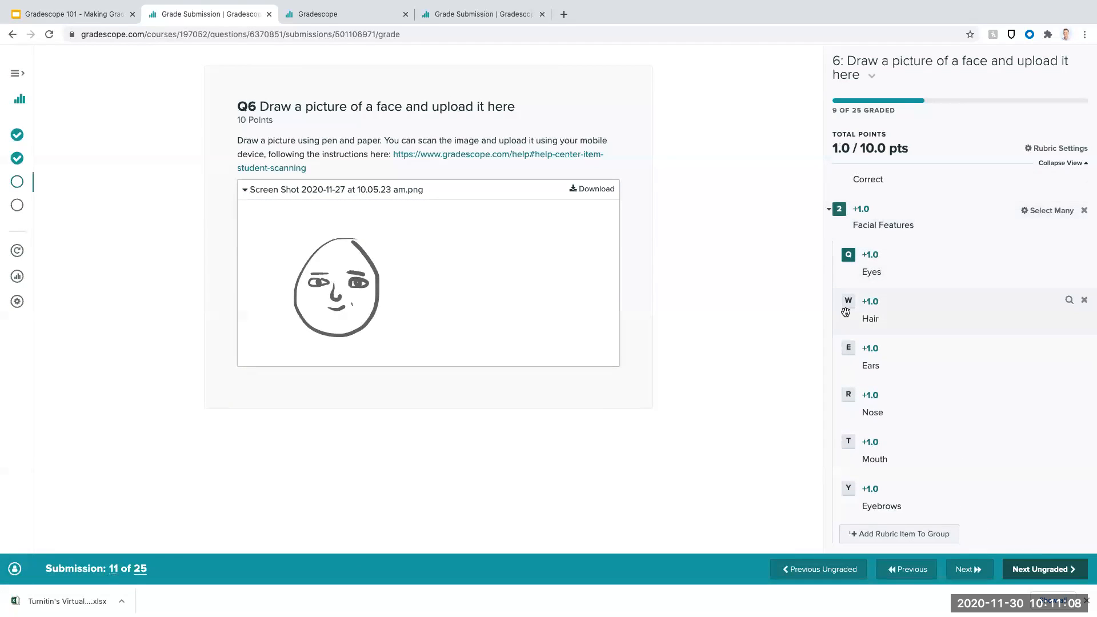
left_click(850, 395)
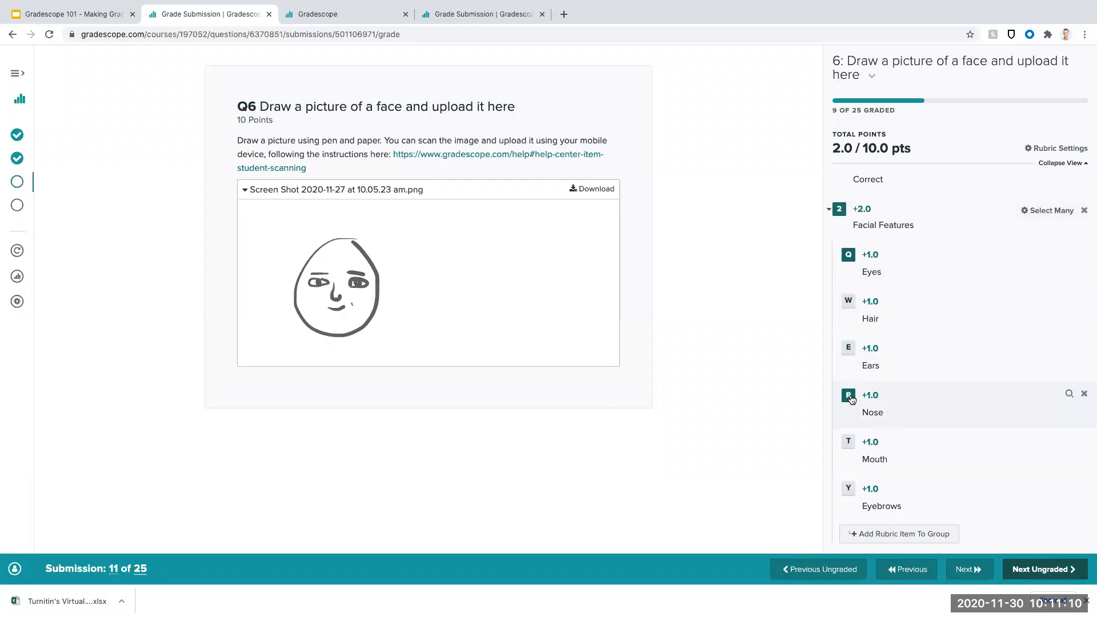
left_click(849, 442)
left_click(849, 488)
- Rate the eleventh submission's level of detail as "Emoji Like" and advance to the next ungraded submission
scroll(840, 400, "down", 5)
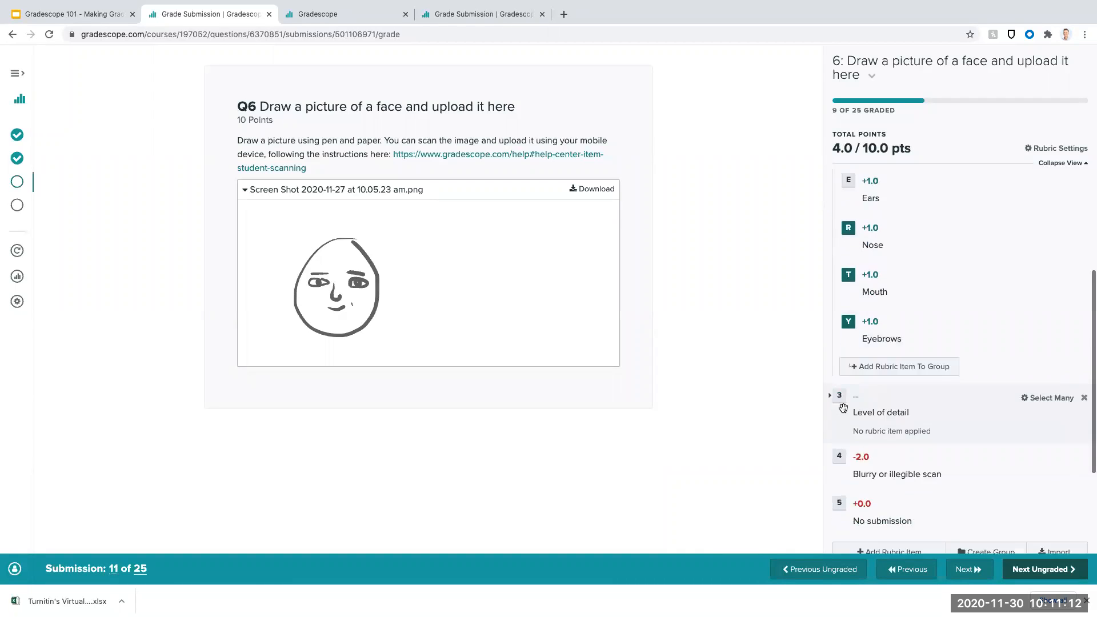
left_click(830, 310)
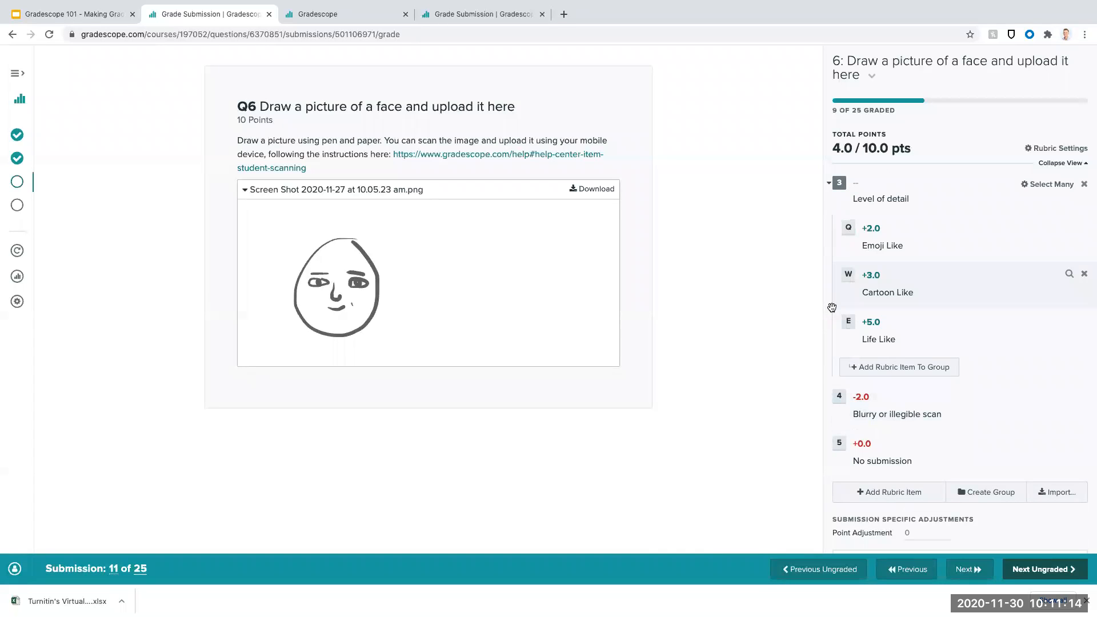
left_click(848, 229)
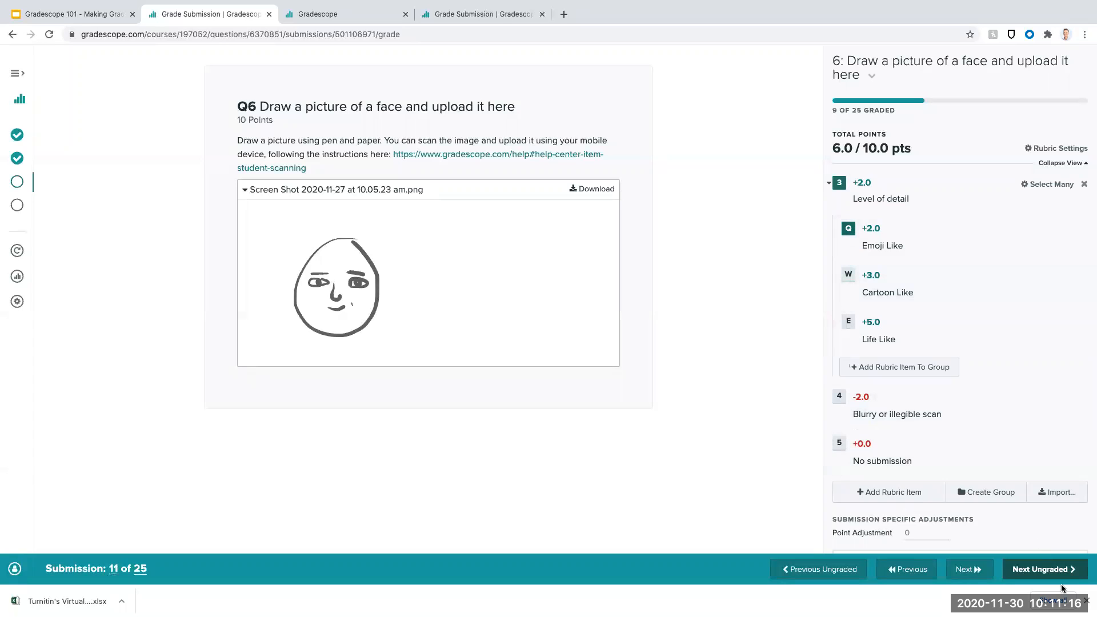
left_click(1058, 569)
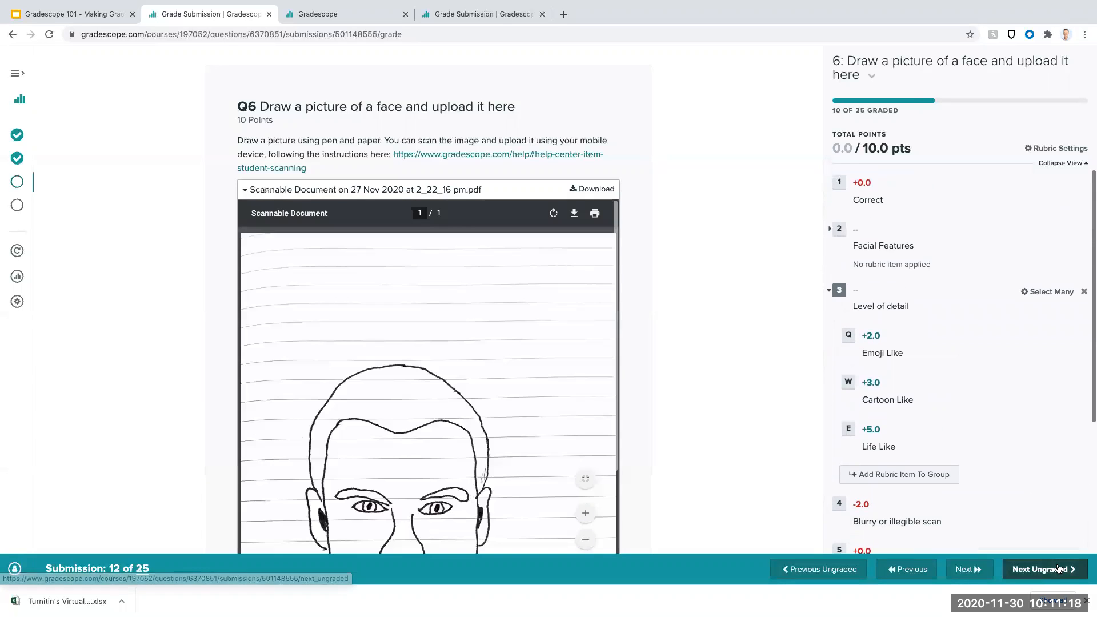
- Apply all six Facial Features items, from Eyes through Eyebrows, to the twelfth submission's scanned drawing
scroll(757, 355, "down", 2)
scroll(455, 298, "down", 3)
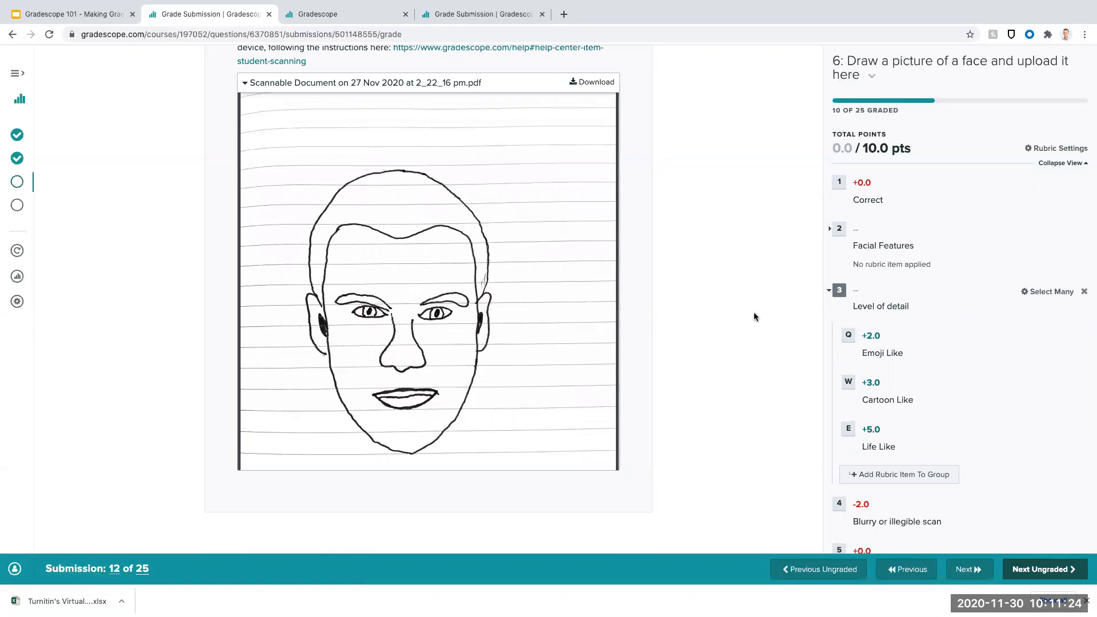
left_click(834, 230)
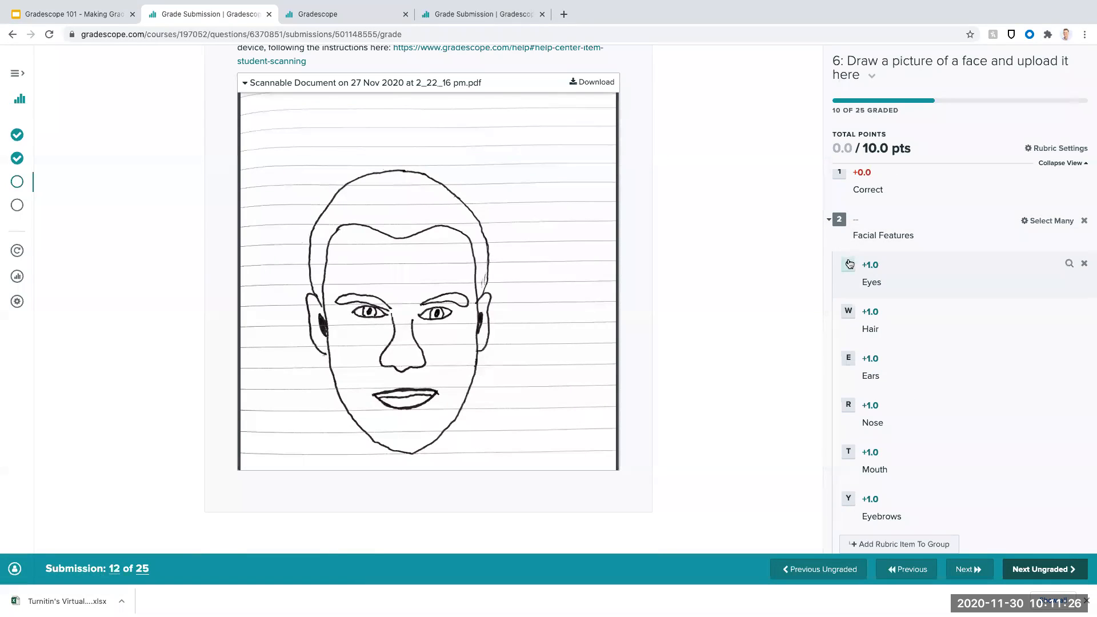
left_click(848, 266)
left_click(849, 315)
left_click(849, 360)
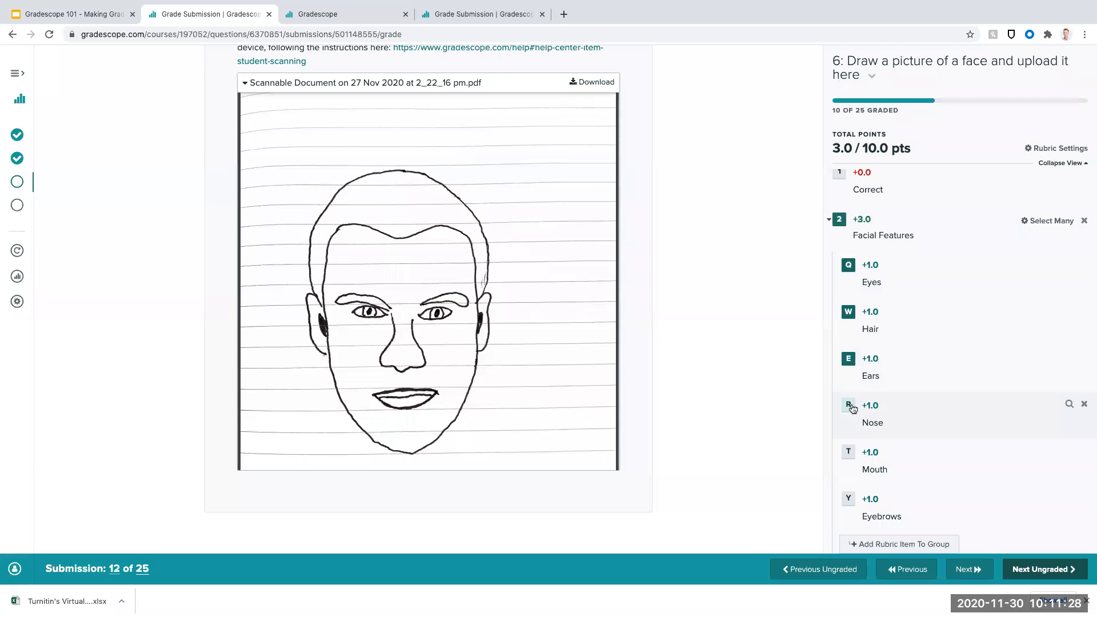
left_click(849, 407)
left_click(848, 452)
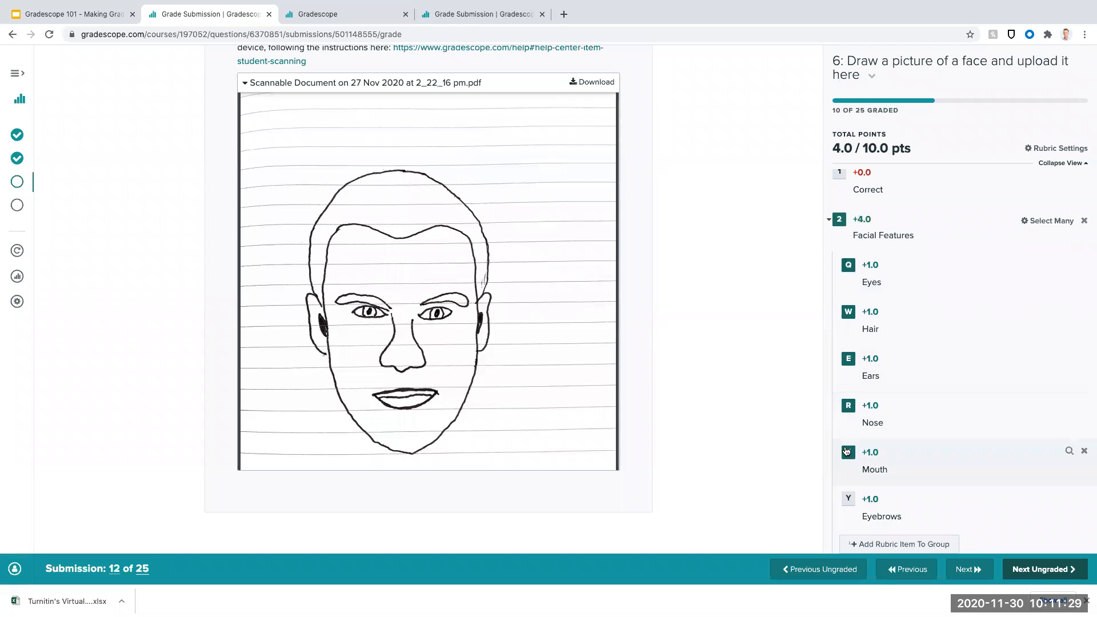
left_click(848, 499)
- Rate the twelfth submission's level of detail as "Life Like" and advance to the next ungraded submission
scroll(899, 379, "down", 3)
left_click(828, 315)
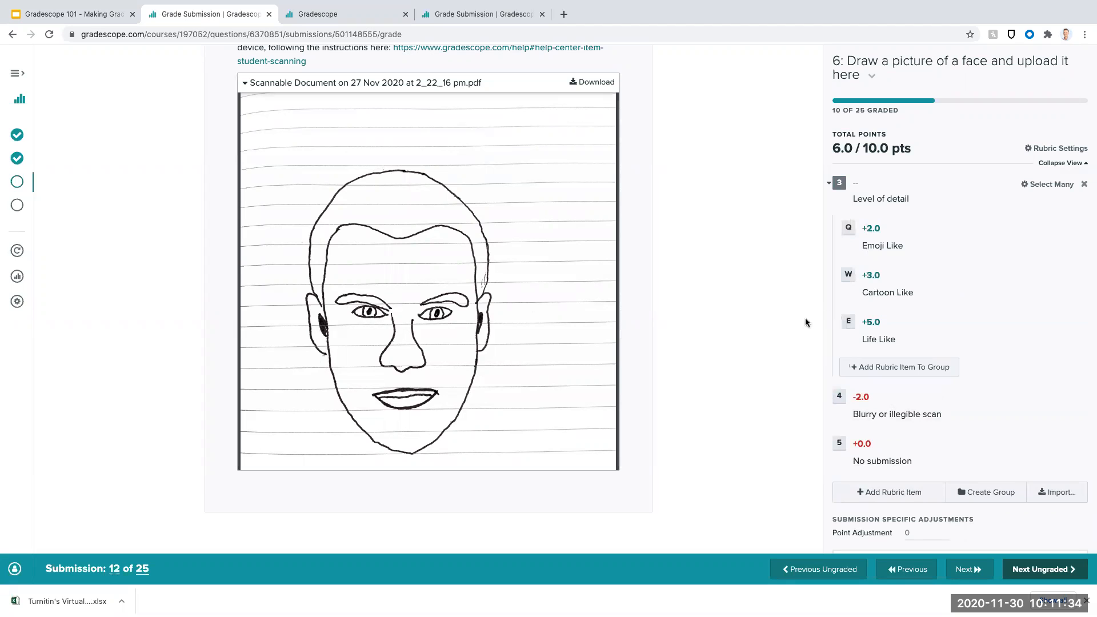
left_click(839, 321)
left_click(1054, 574)
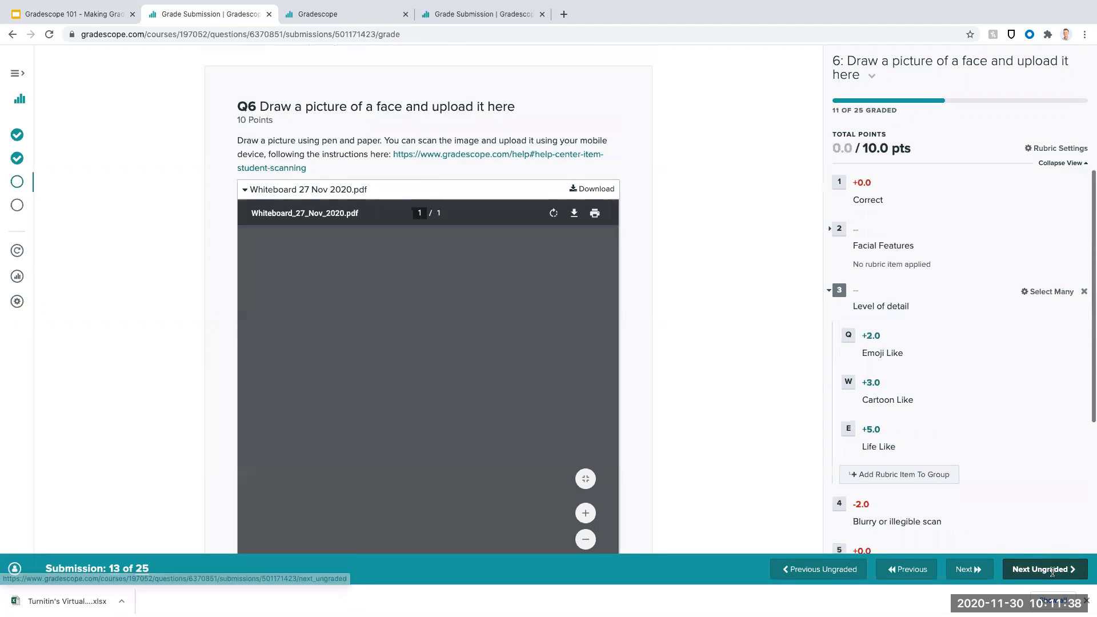
- Apply the Eyes, Nose, Mouth and Hair features to the thirteenth submission's whiteboard drawing
scroll(704, 301, "down", 2)
scroll(512, 263, "up", 2)
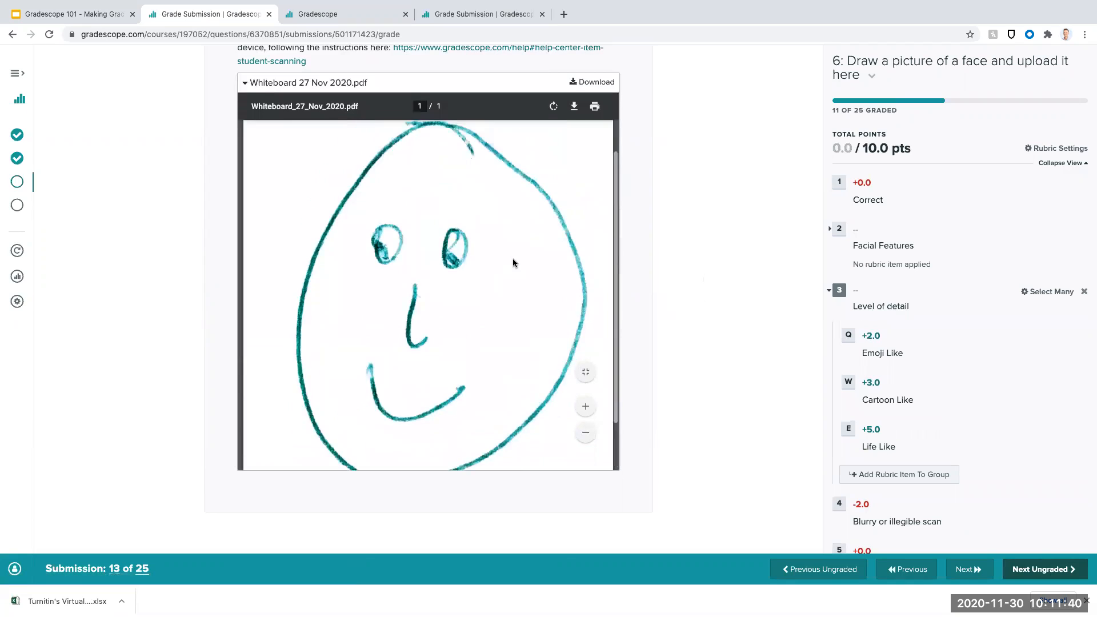
left_click(829, 231)
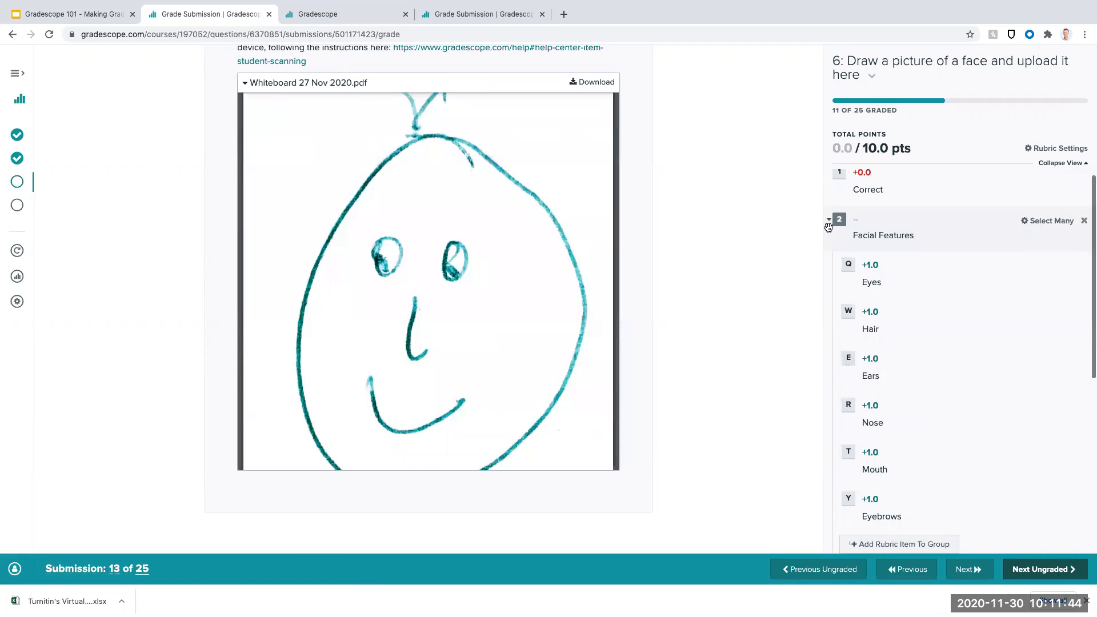
left_click(849, 265)
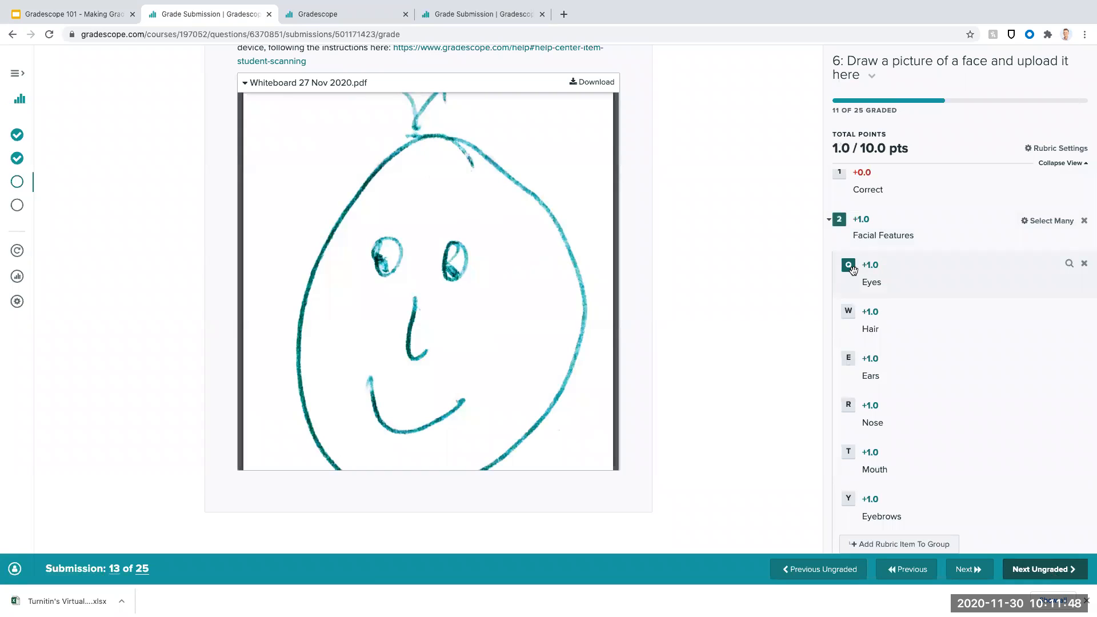
key("r")
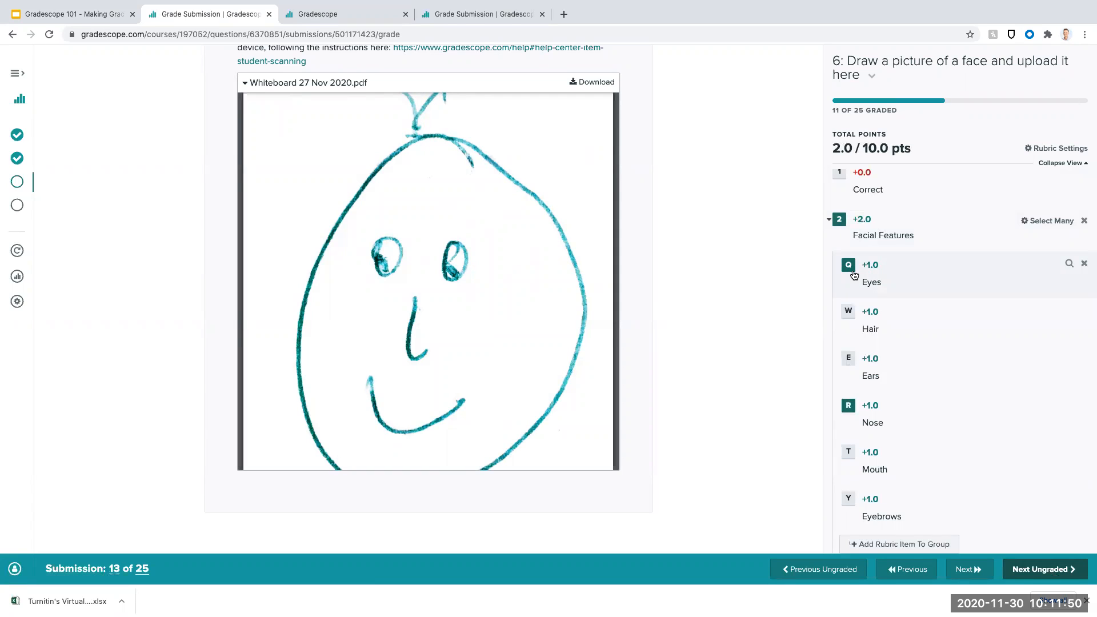
key("t")
key("w")
- Rate the thirteenth submission's level of detail as "Emoji Like" and advance to the next ungraded submission
scroll(854, 276, "down", 4)
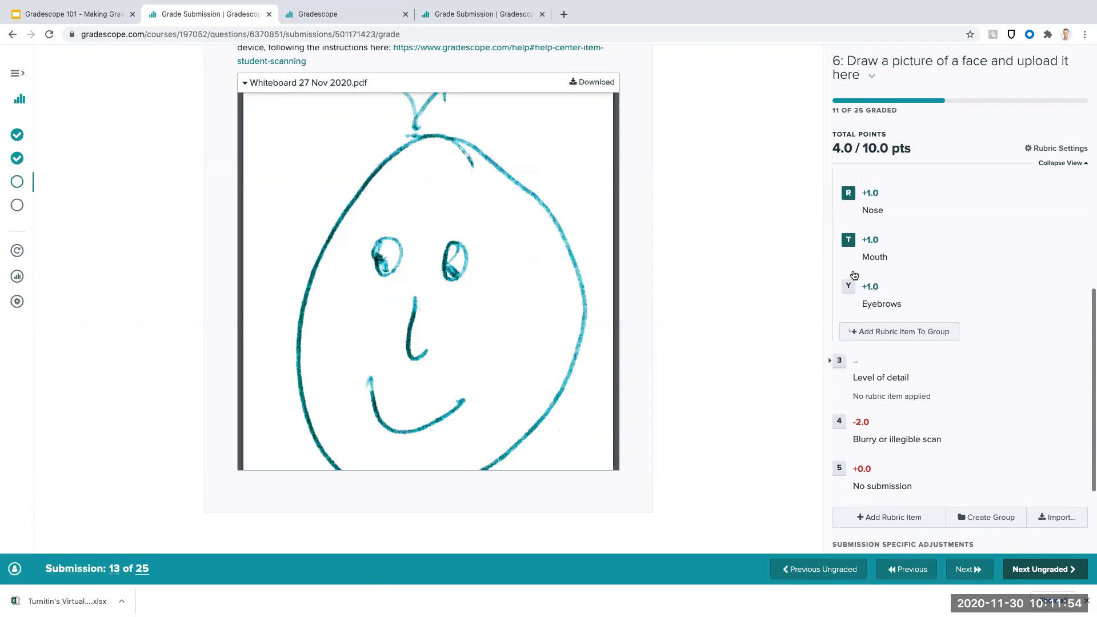
left_click(835, 357)
key("q")
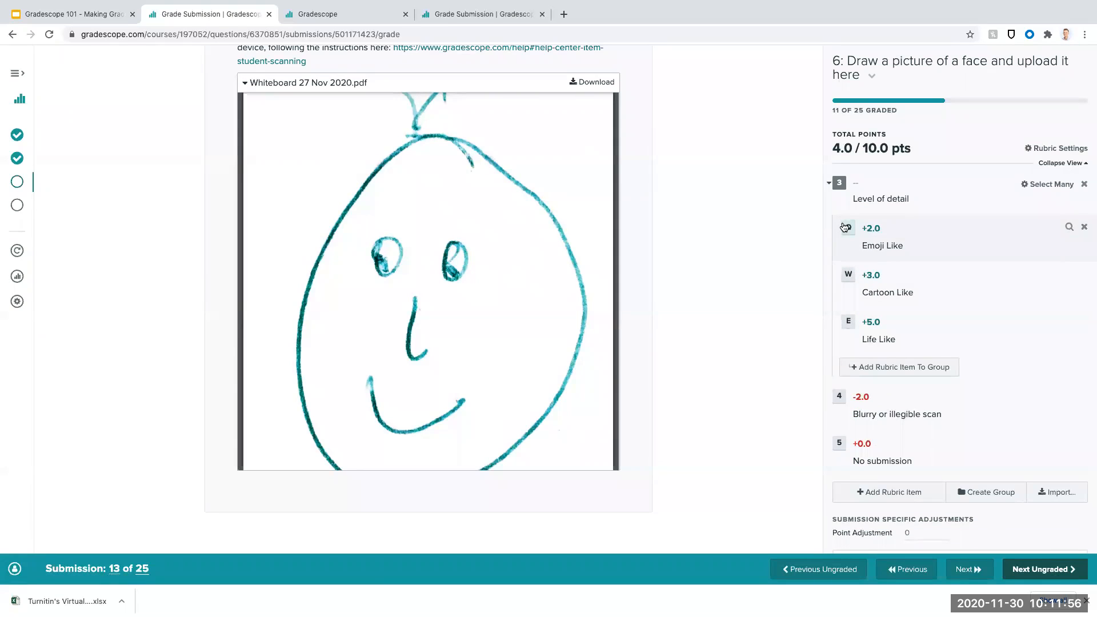
left_click(1033, 569)
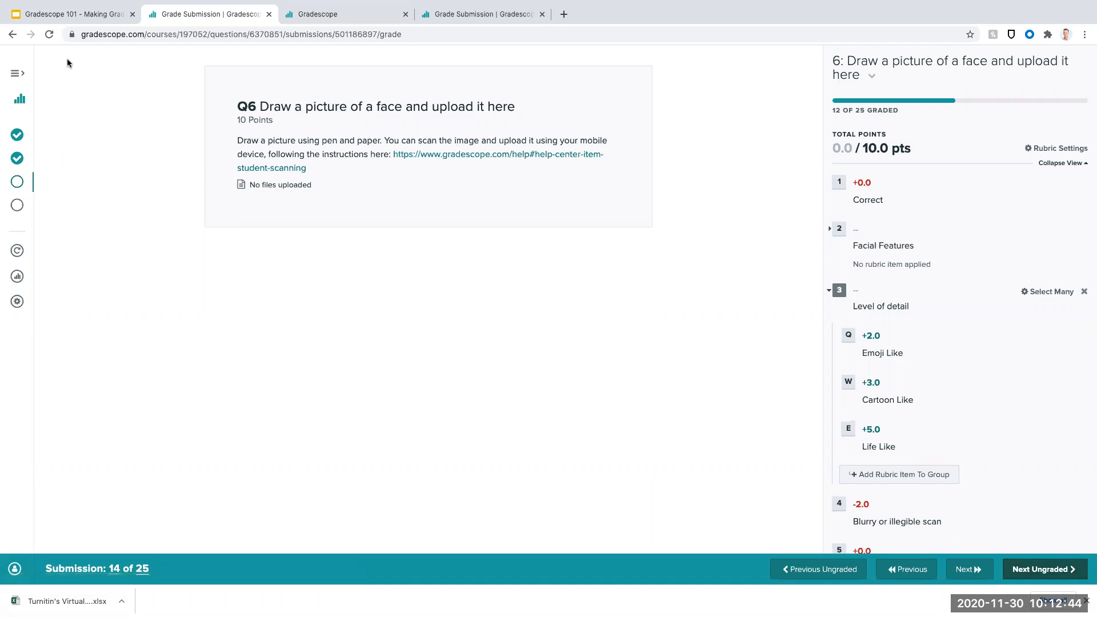
- Return to the ASCILITE2020 course and open the ASCILITE Quiz's Grading Dashboard to check each question's grading progress
left_click(17, 73)
left_click(73, 100)
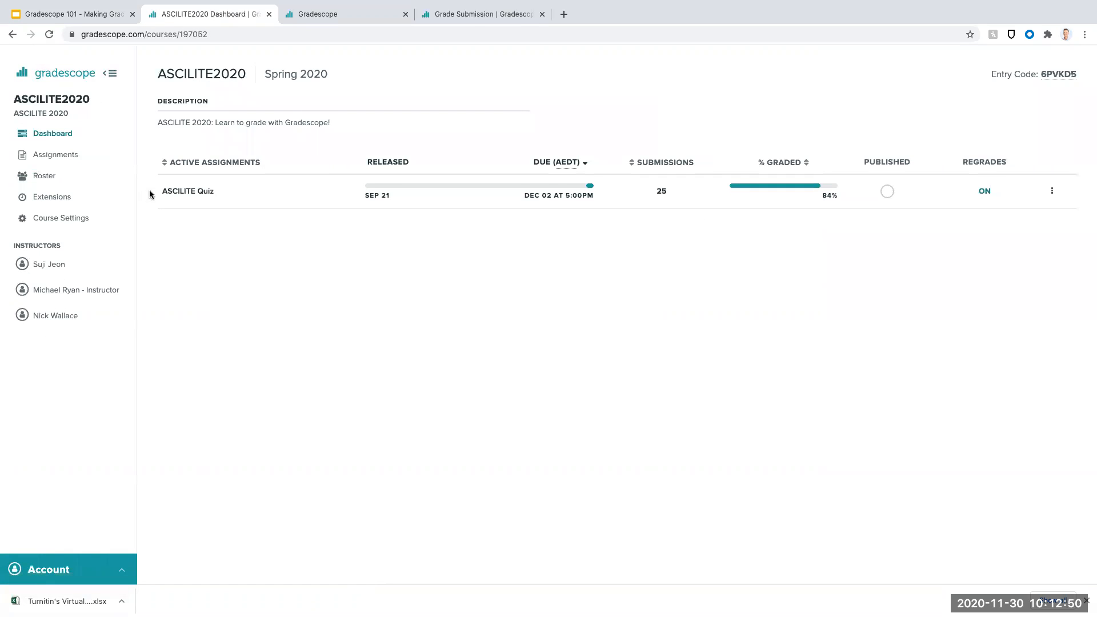
left_click(186, 191)
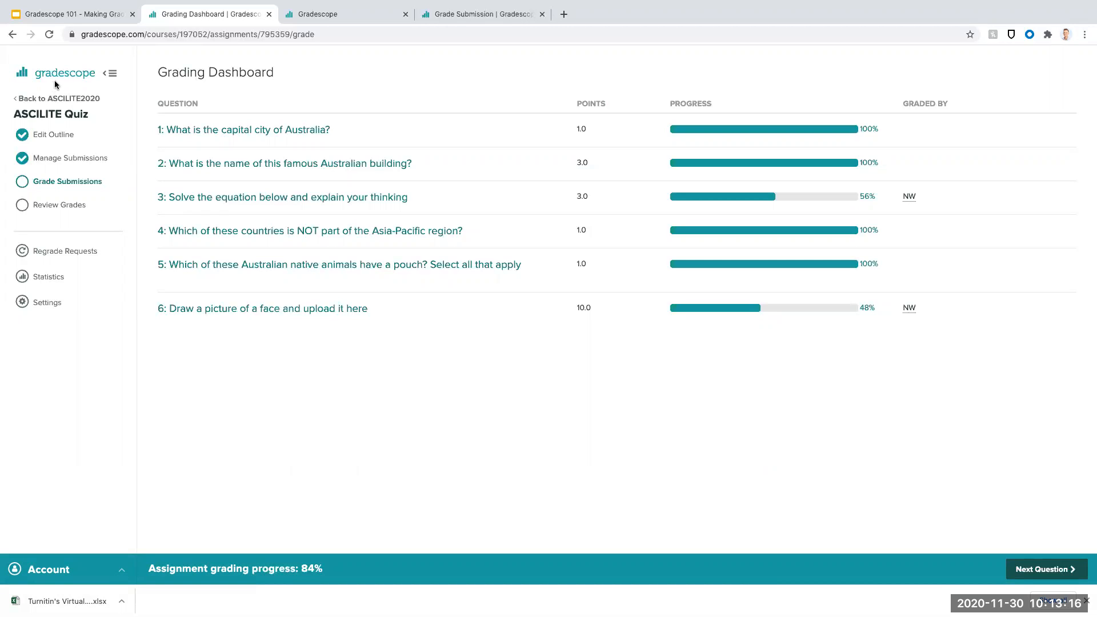
- Switch to the TPG101U course and open question 1.1 Integral of "Exam/Quiz (Template, Instructor Upload)" for grading
left_click(57, 98)
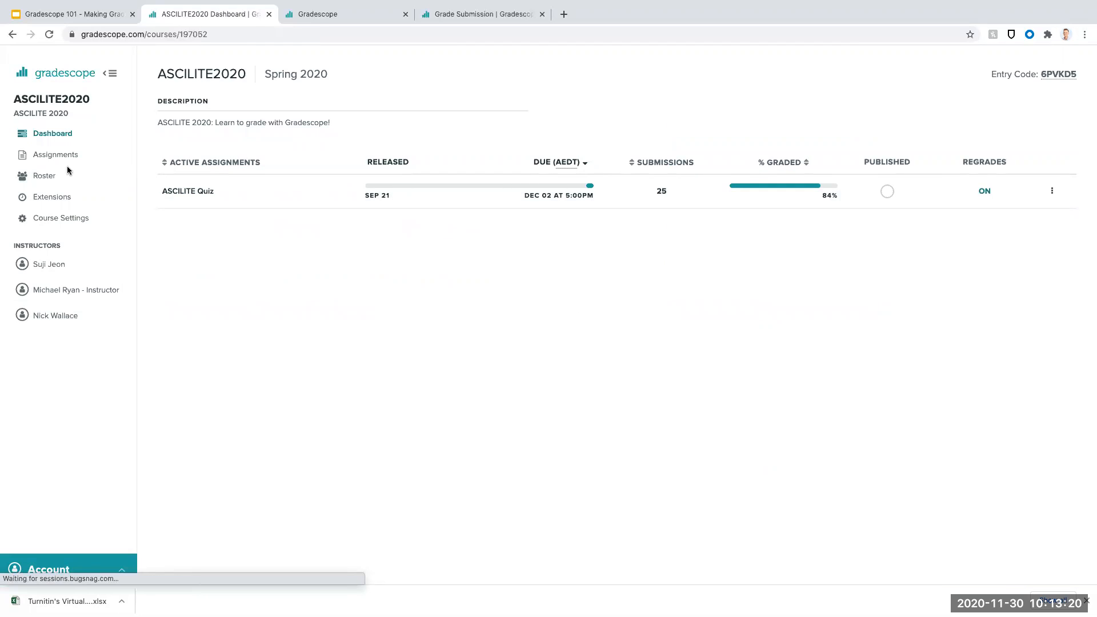
left_click(58, 136)
left_click(79, 76)
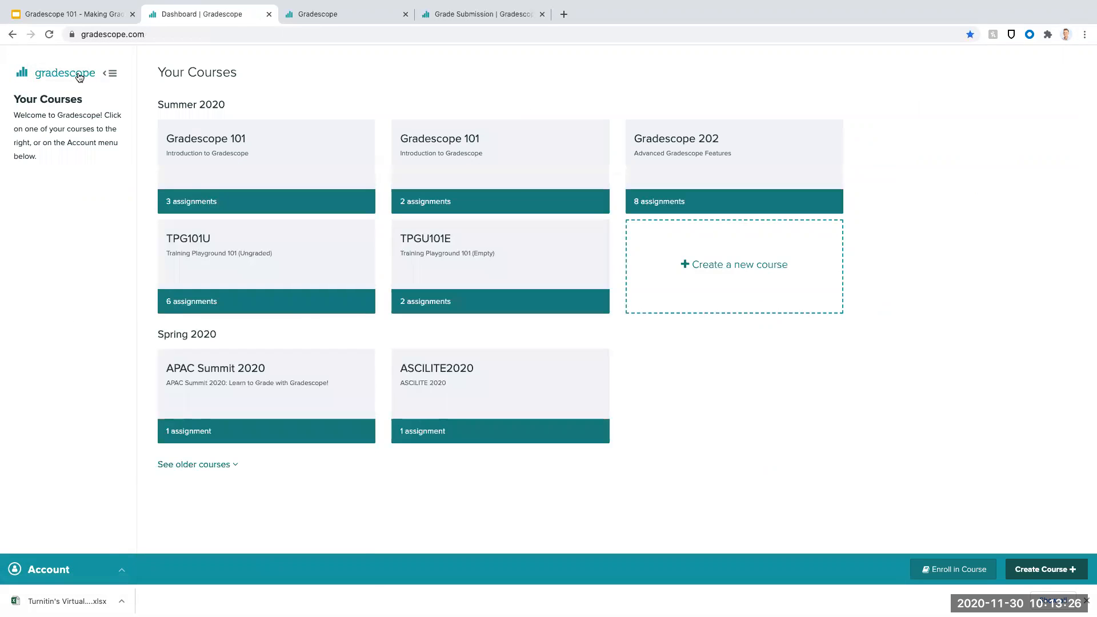
left_click(295, 274)
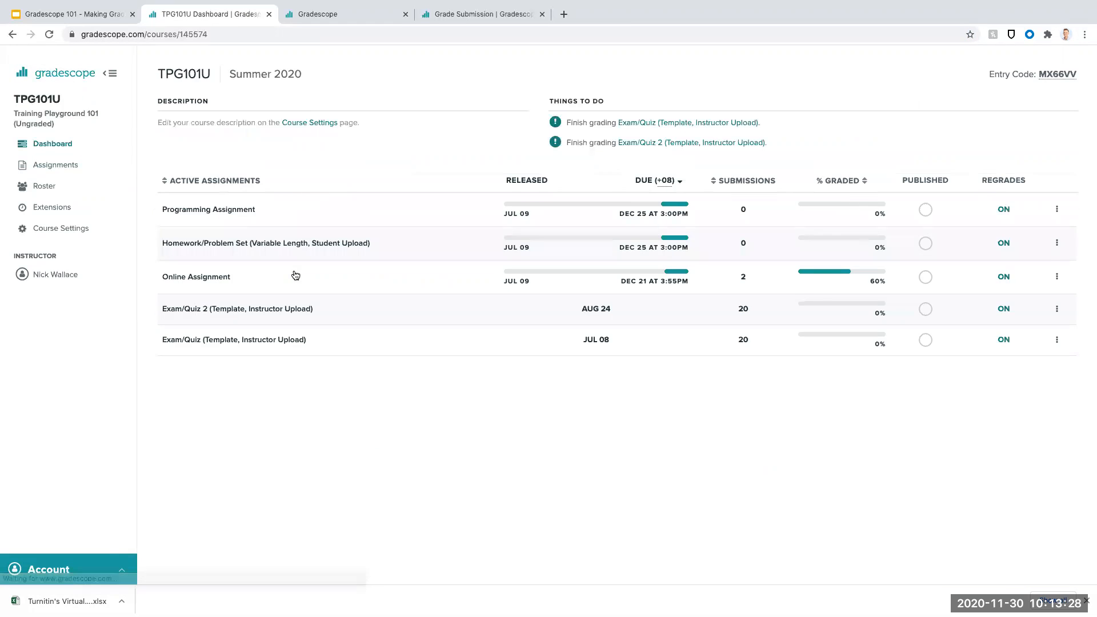
left_click(291, 340)
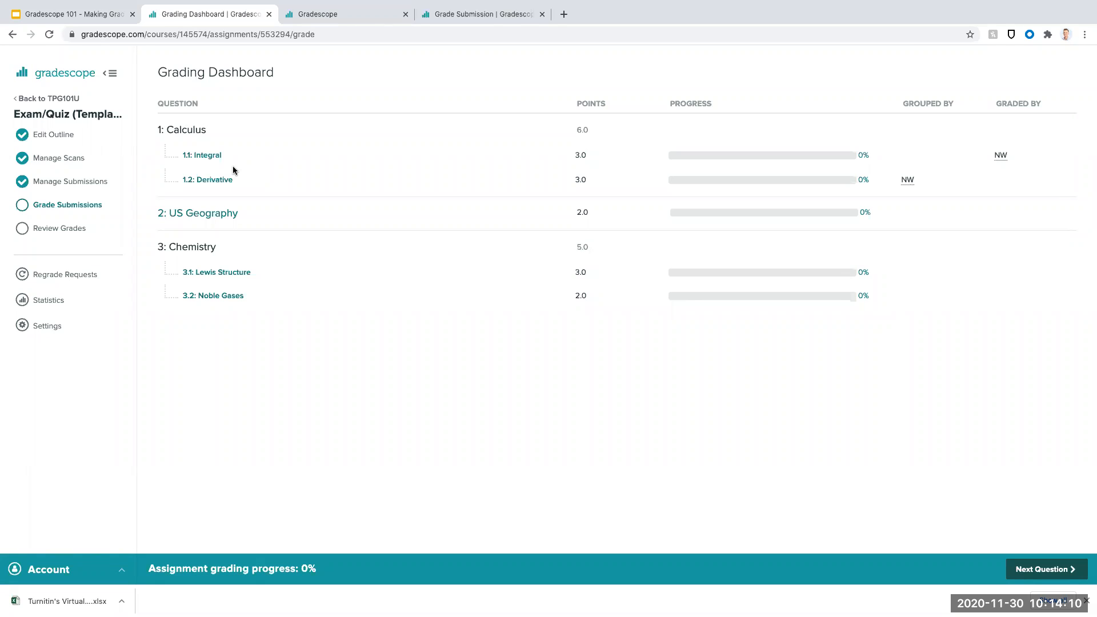
left_click(206, 156)
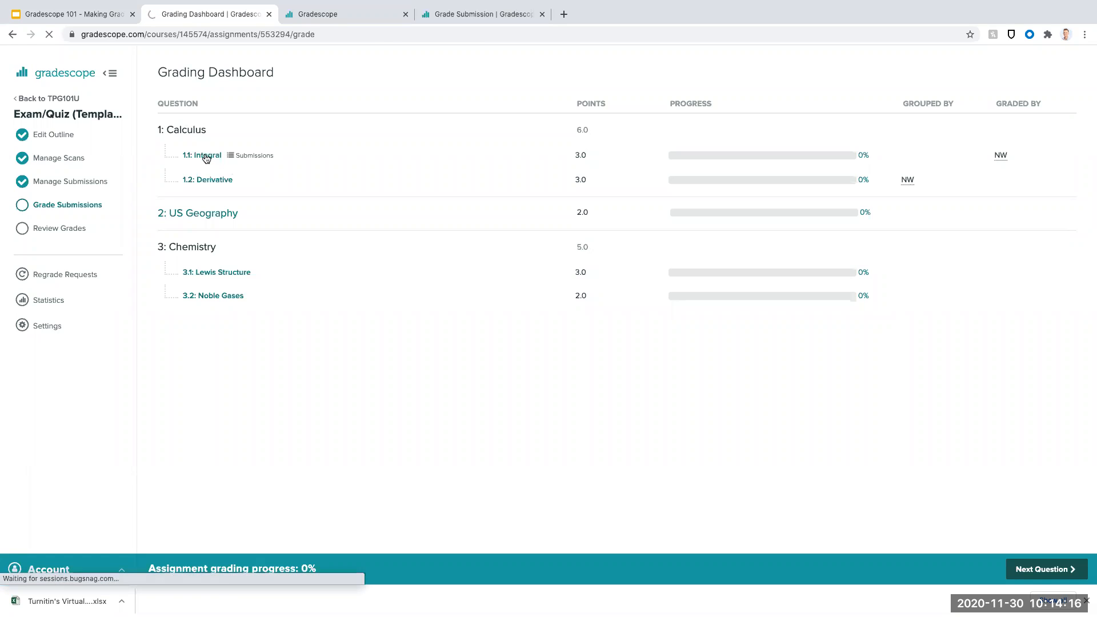
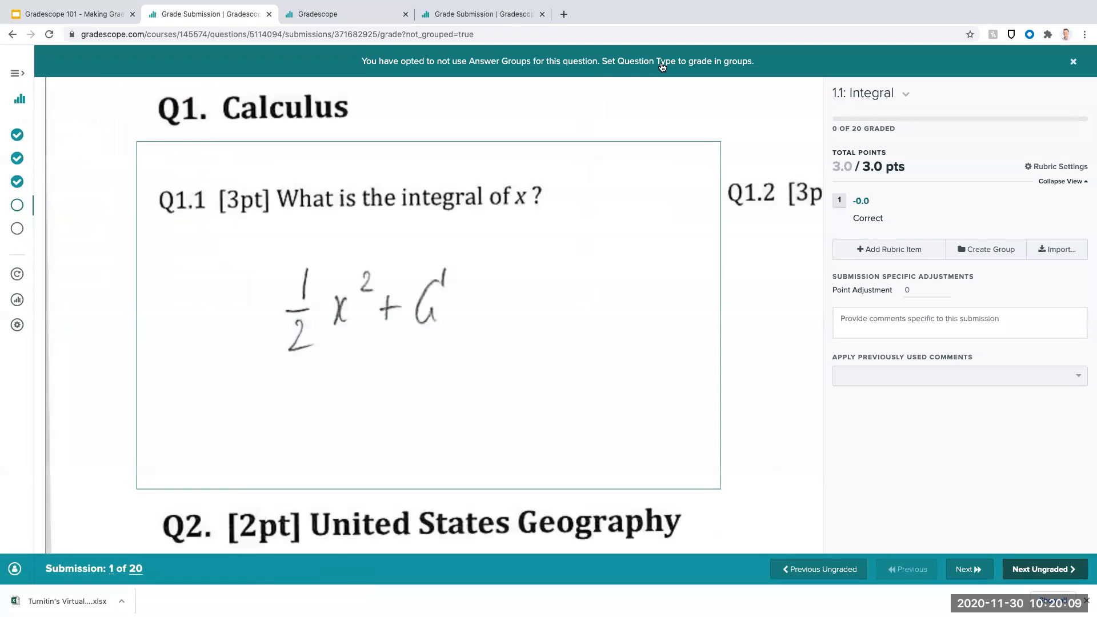
- Set question 1.1's grading method to Form Answer Groups First with Math Fill-in-the-blank recognition and save the settings
left_click(653, 65)
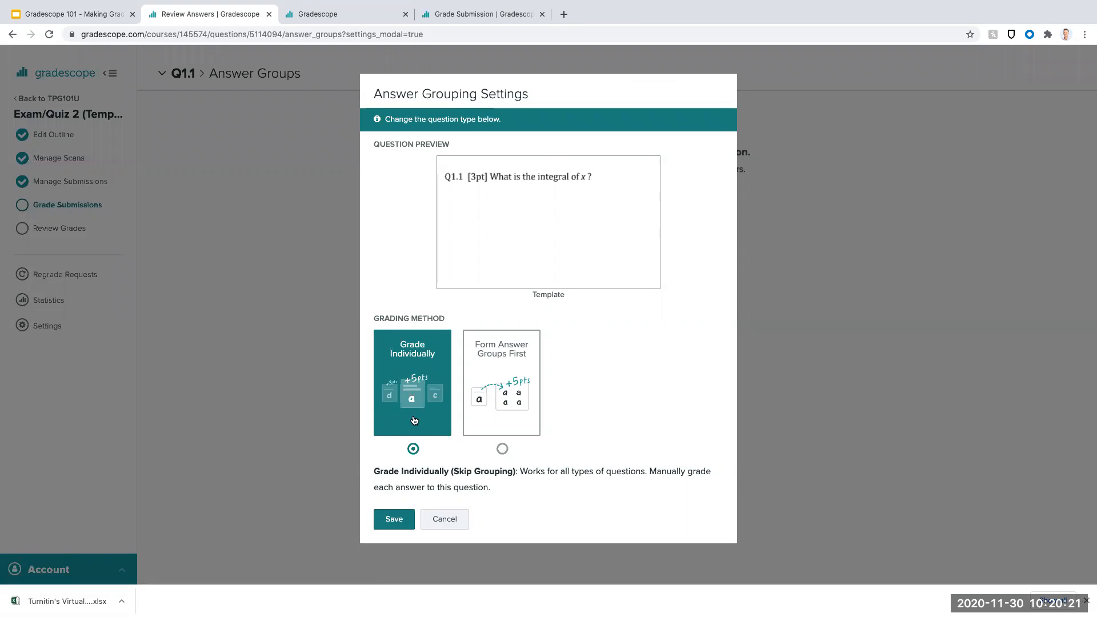
left_click(505, 384)
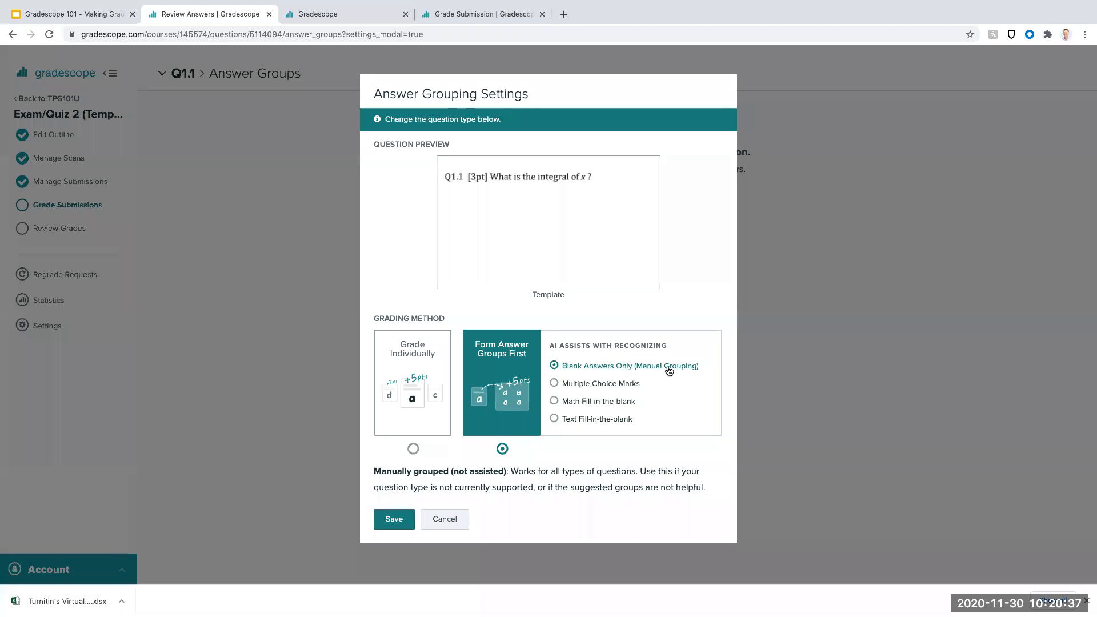
left_click(600, 388)
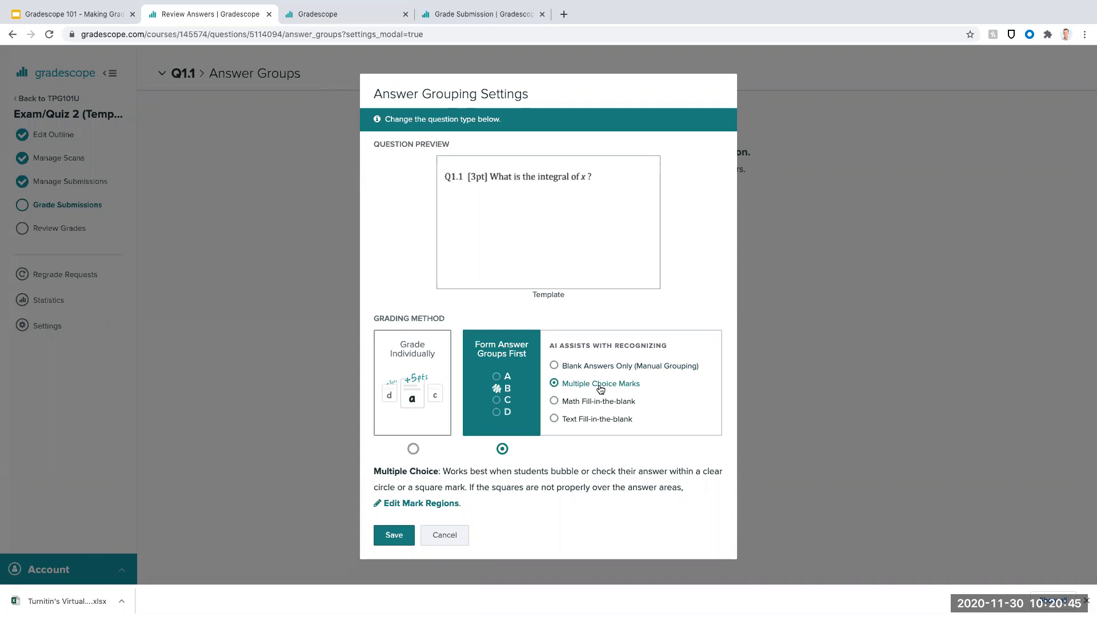
left_click(601, 407)
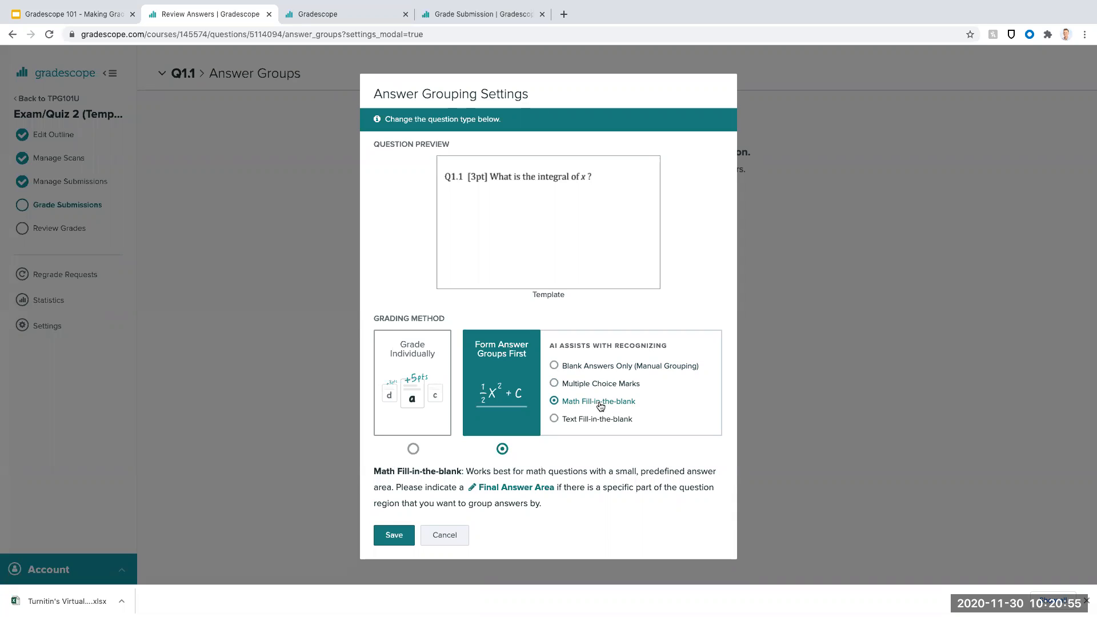
left_click(601, 421)
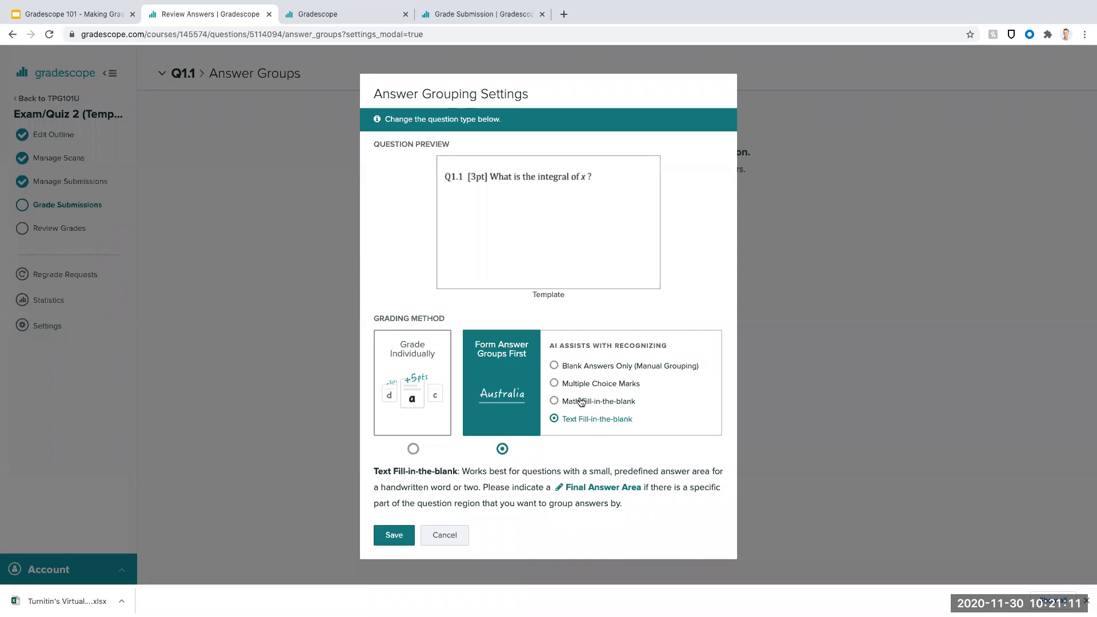
left_click(579, 401)
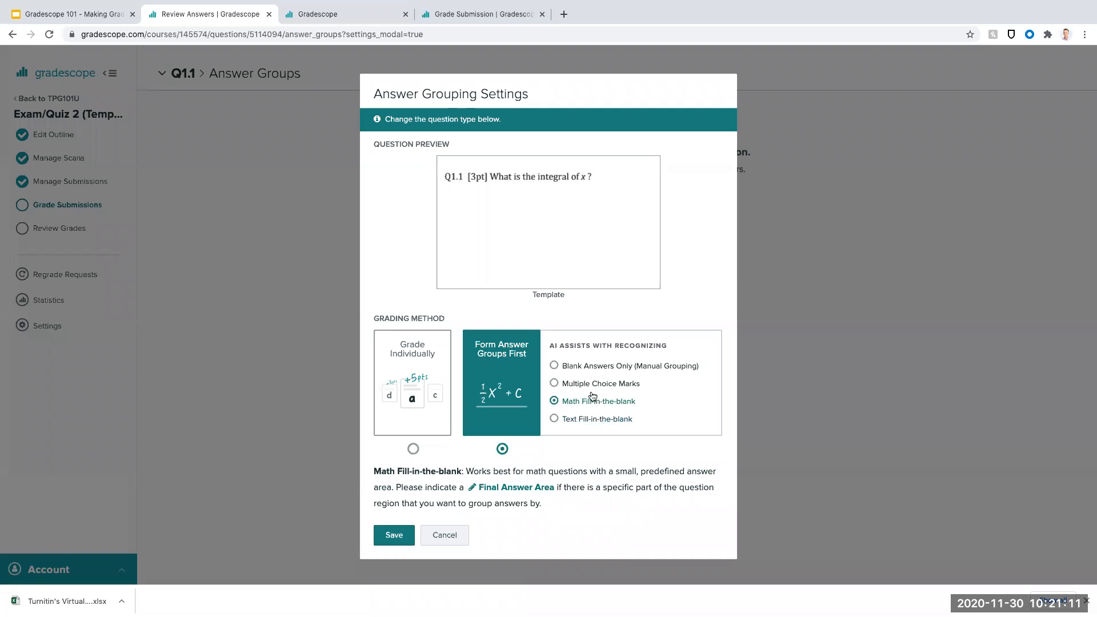
left_click(392, 535)
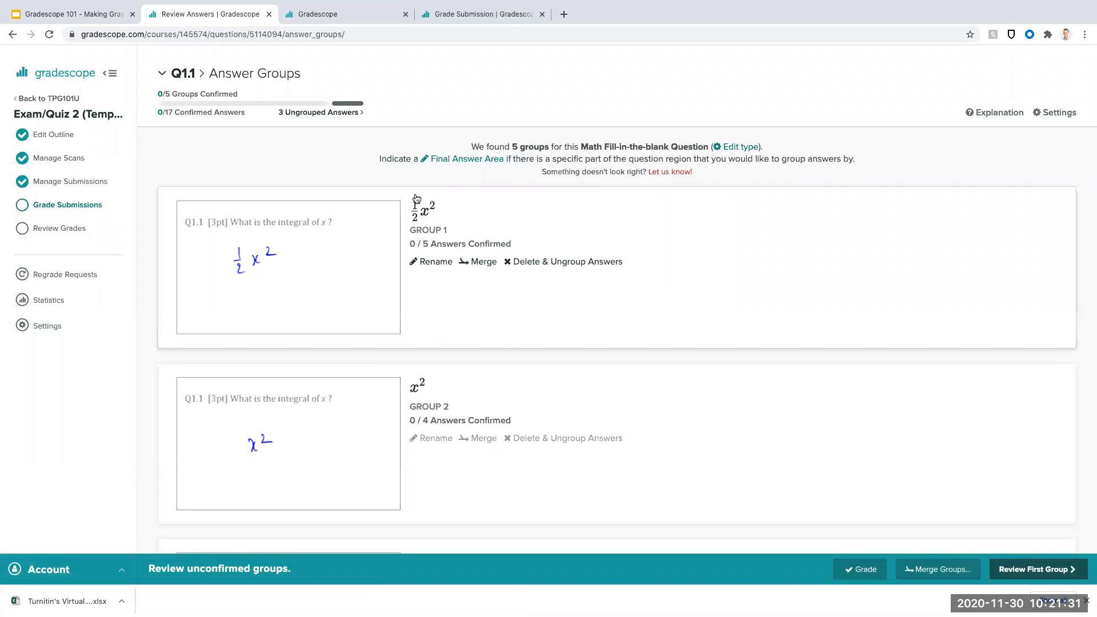
- Review and confirm the suggested answer groups ½x², x², x²+c, ½x²+C and Blank for question 1.1
scroll(459, 240, "down", 2)
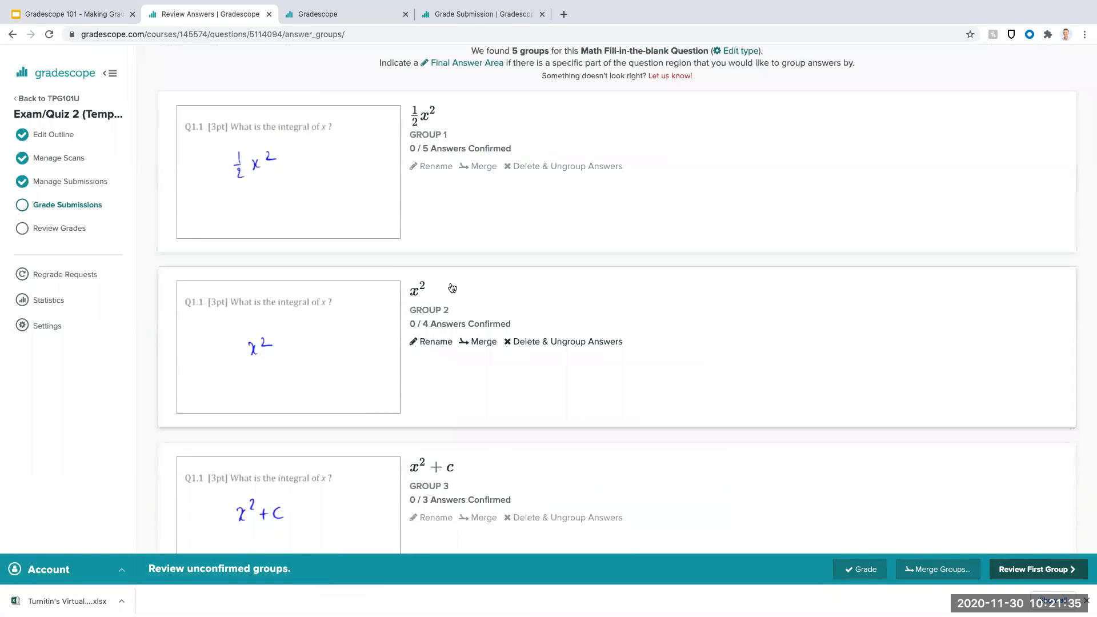
scroll(432, 285, "down", 3)
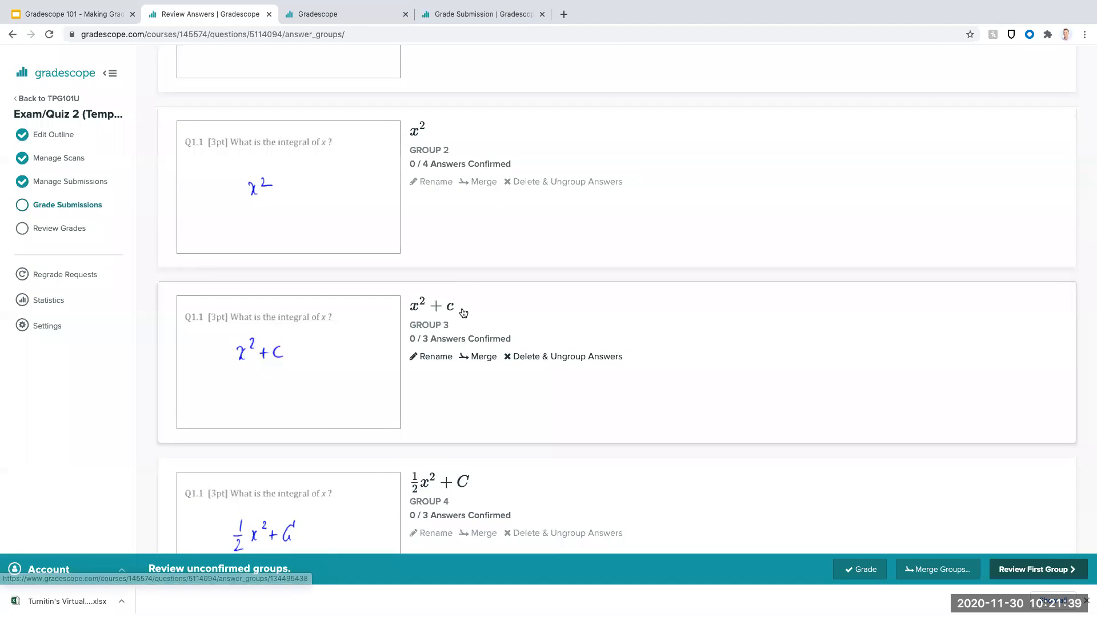
scroll(460, 311, "down", 3)
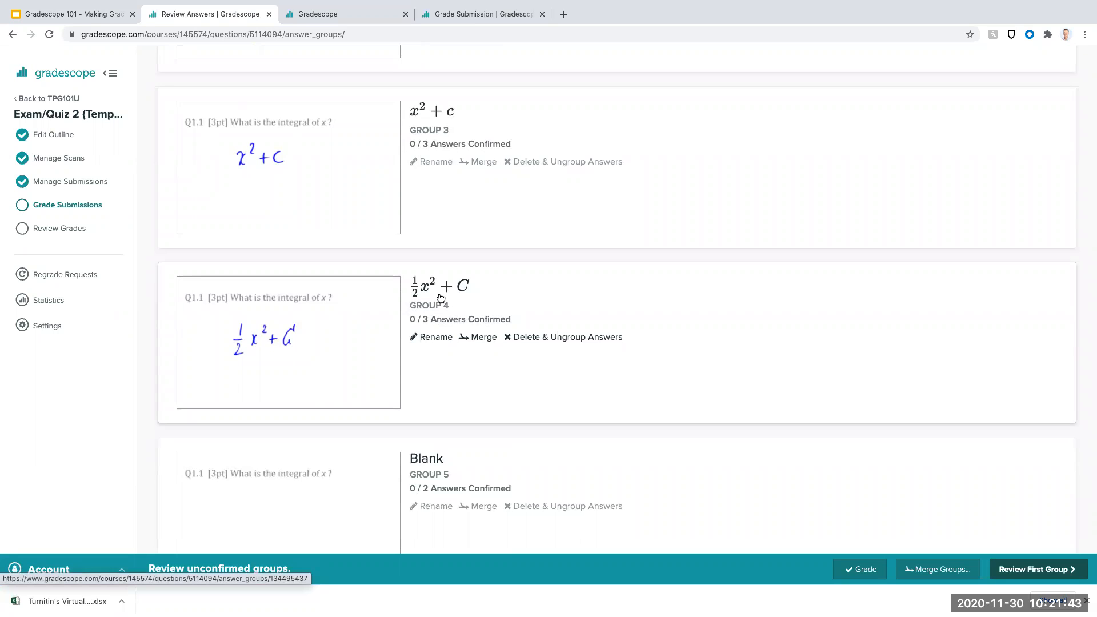
scroll(440, 297, "down", 1)
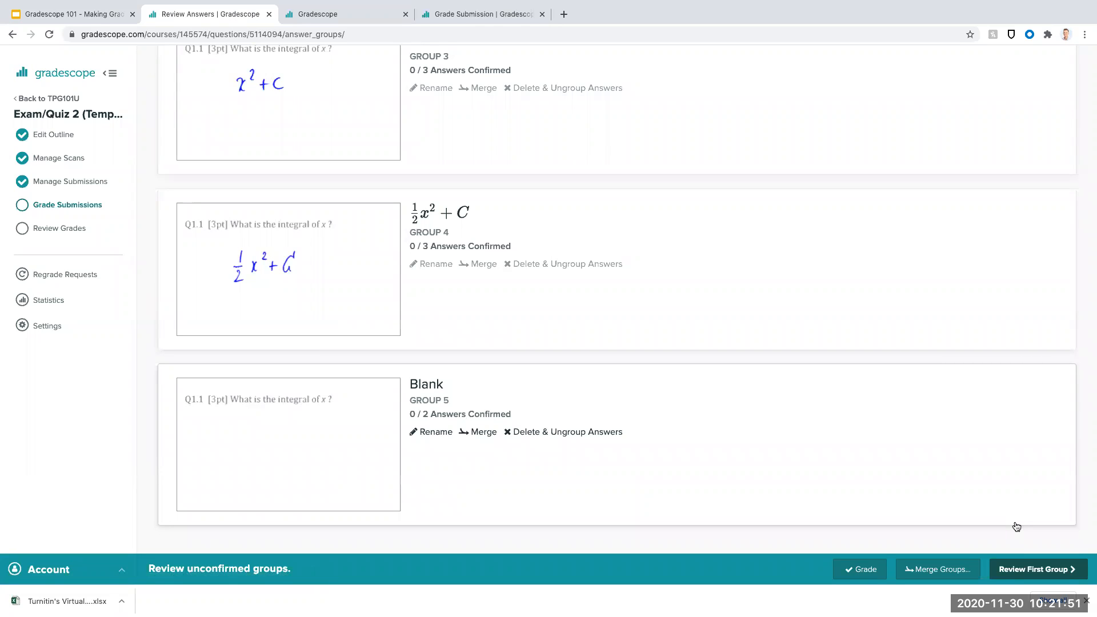
left_click(1032, 571)
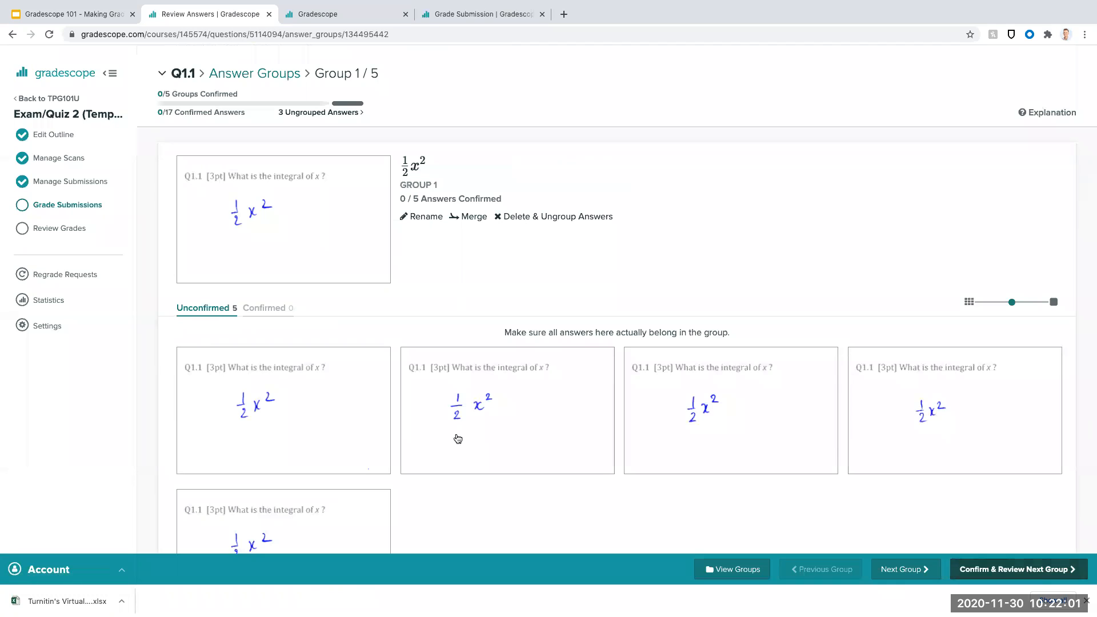
scroll(224, 406, "down", 2)
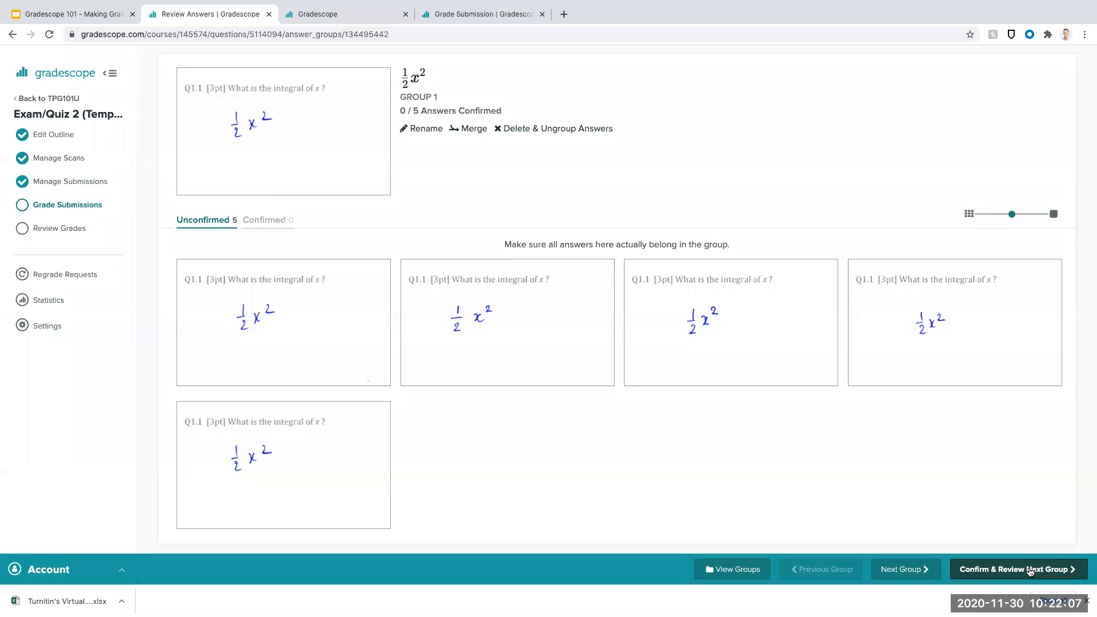
left_click(1012, 573)
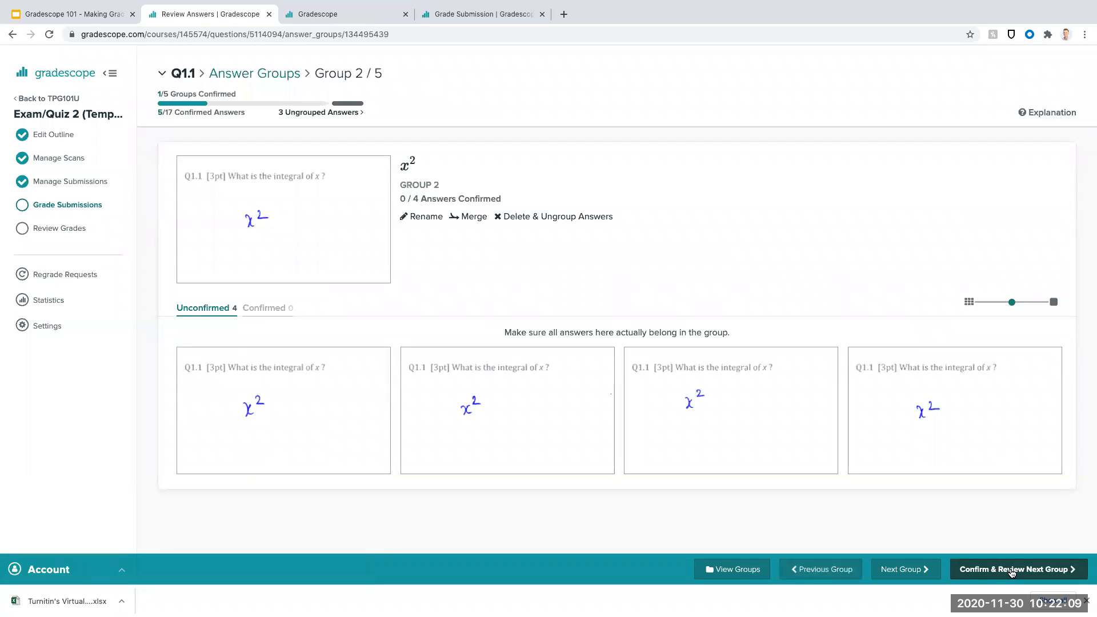
left_click(1012, 573)
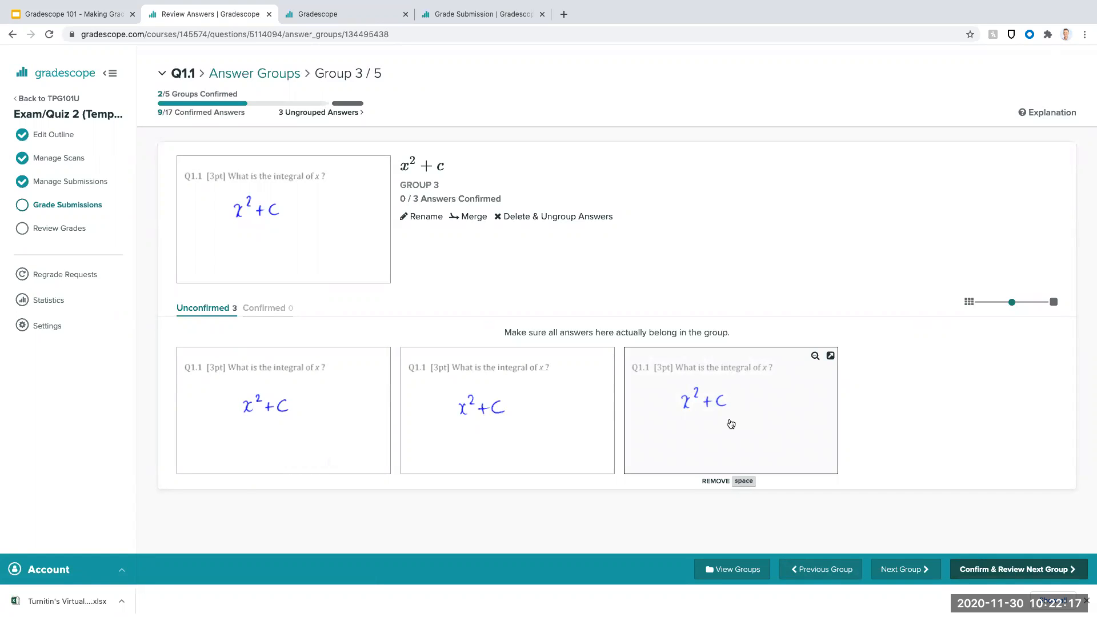
left_click(1033, 563)
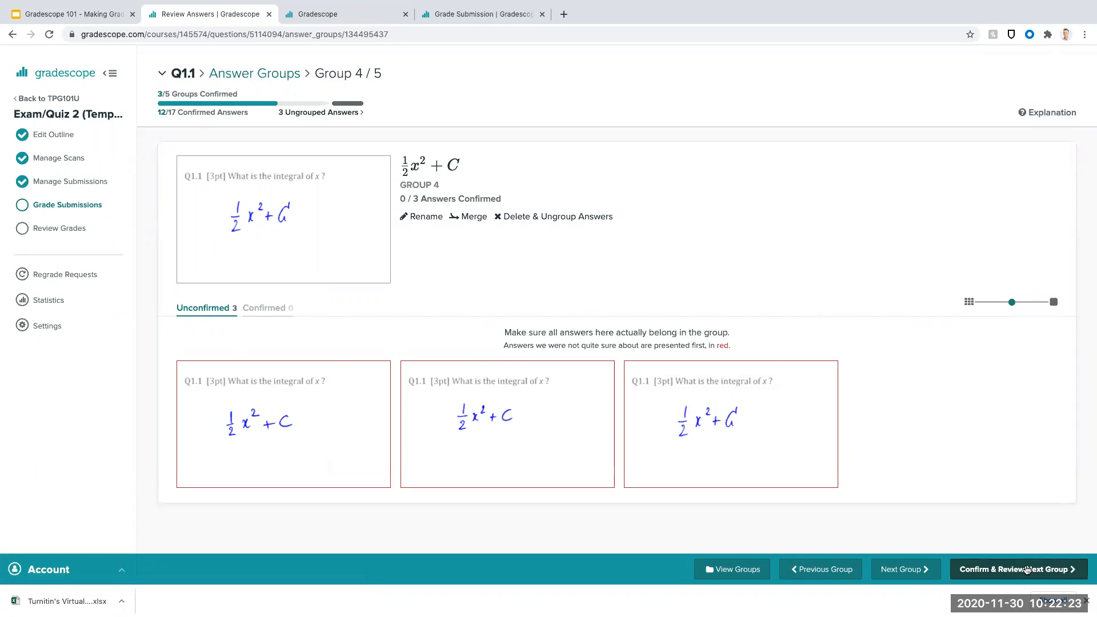
left_click(1027, 570)
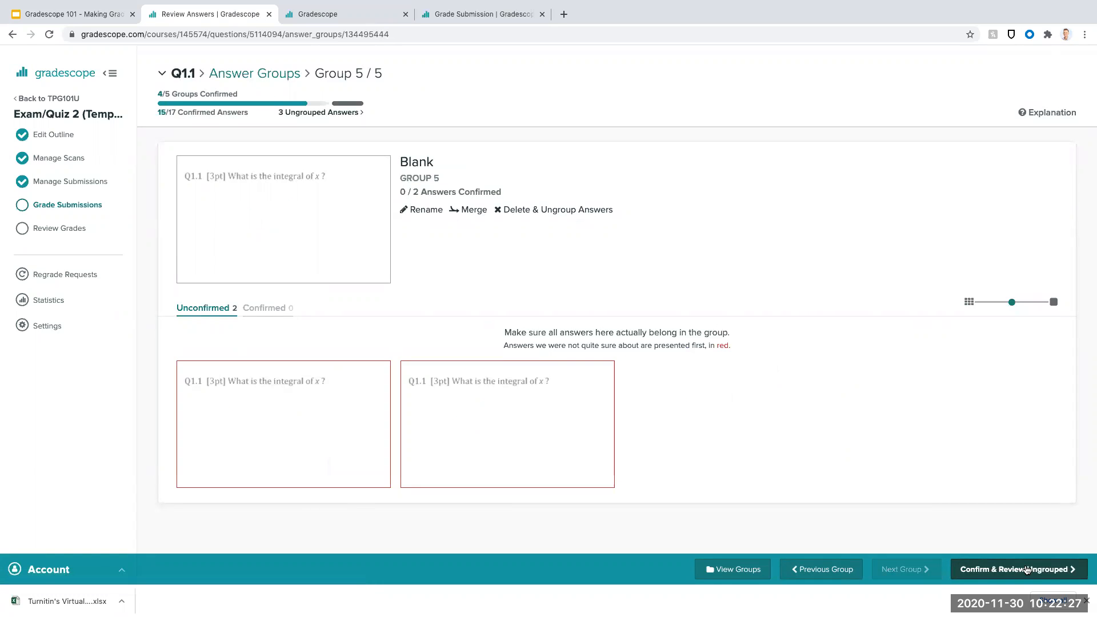
left_click(1026, 570)
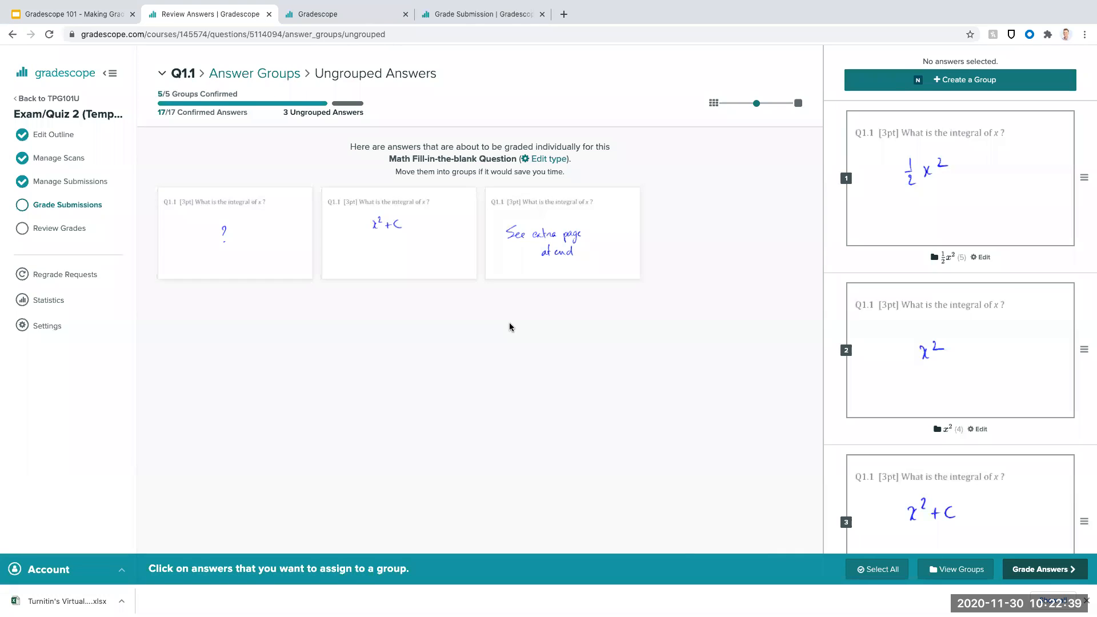
- Assign the ungrouped "?" answer to the Blank group and the ungrouped x²+C answer to the x²+c group
scroll(873, 236, "down", 7)
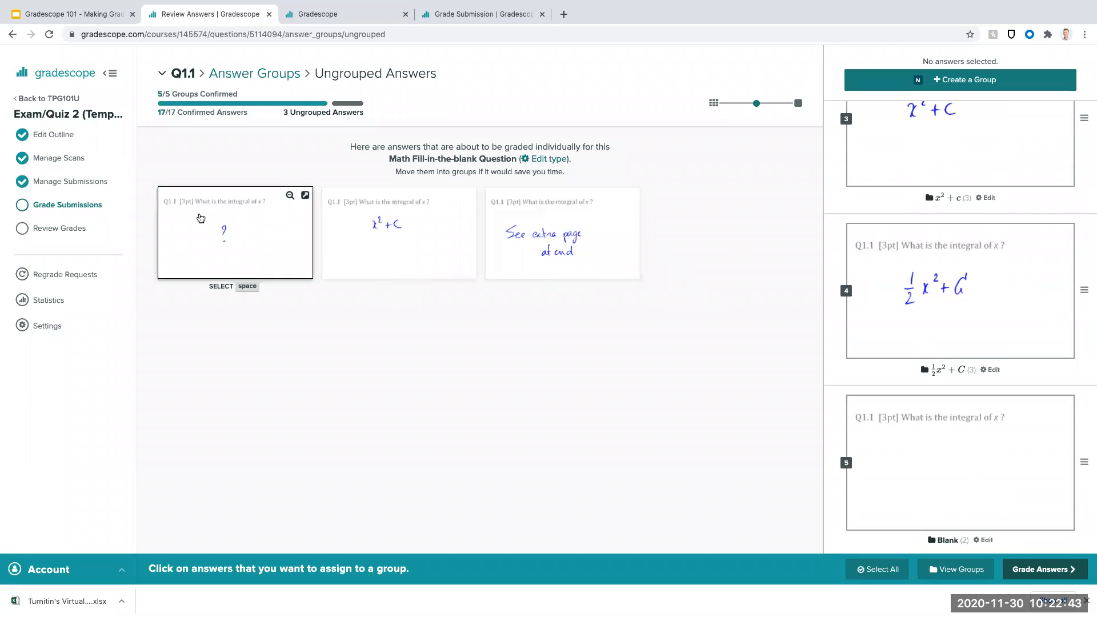
left_click_drag(201, 218, 904, 428)
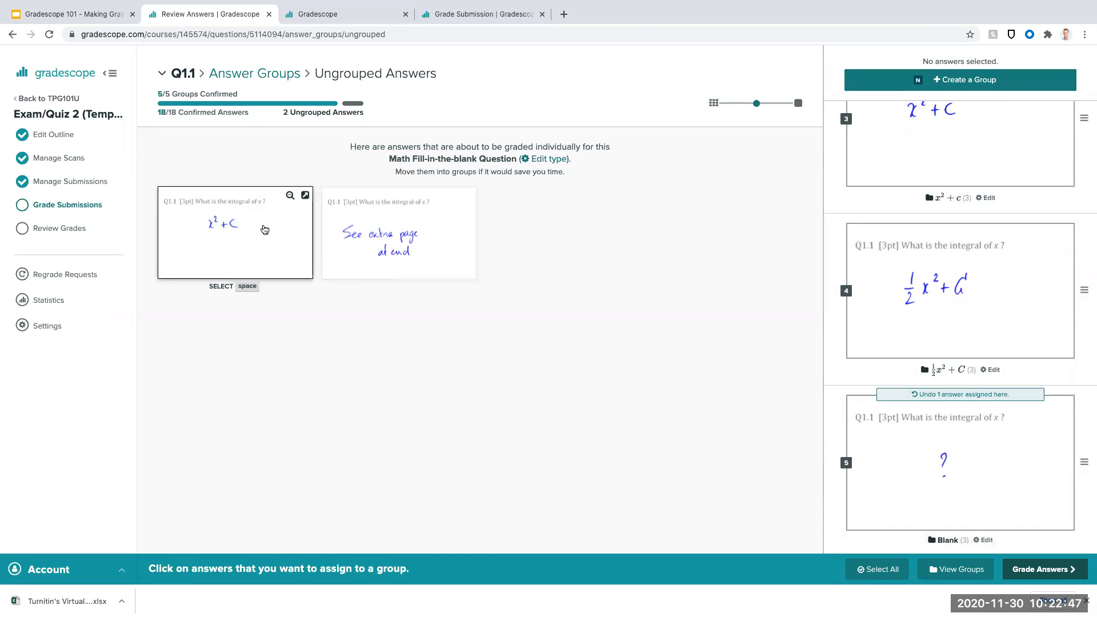
scroll(944, 272, "up", 2)
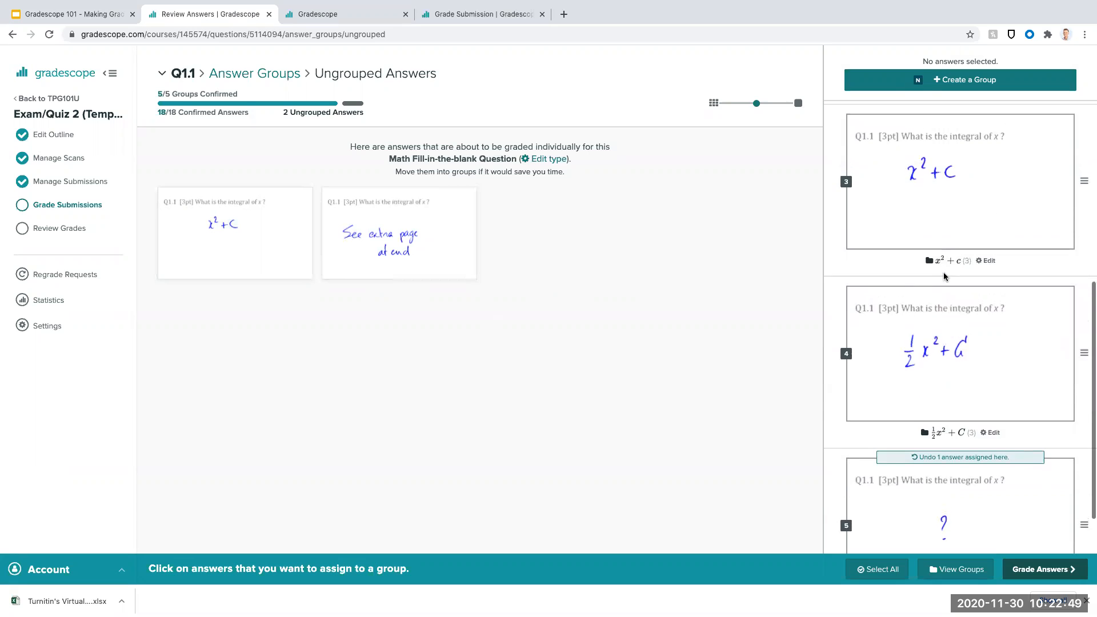
left_click_drag(172, 246, 968, 184)
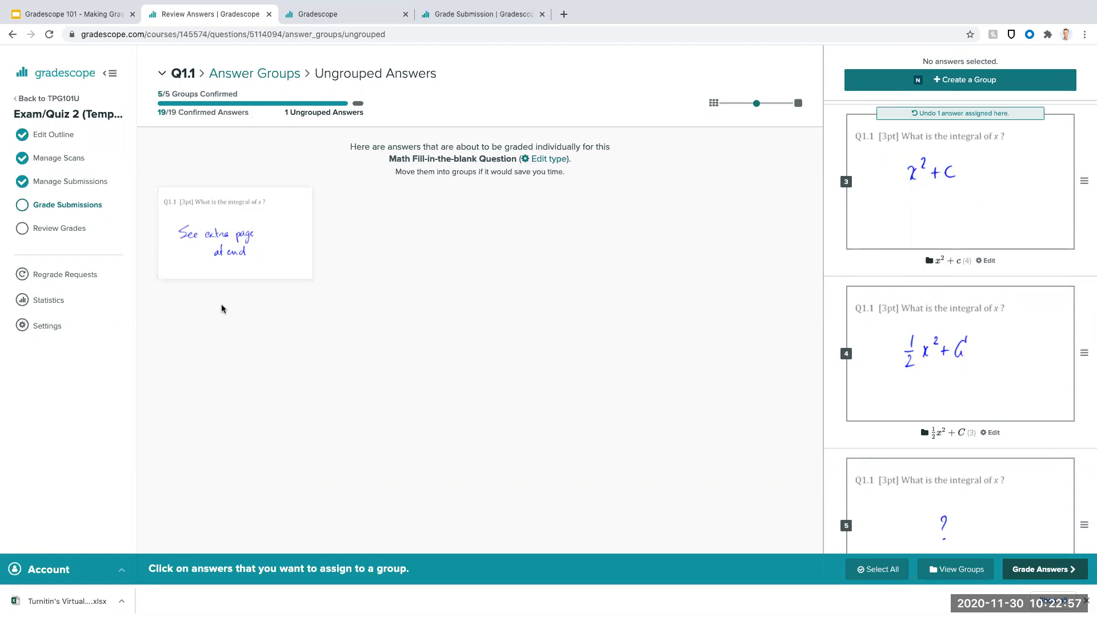
- Continue to grading by group and mark the ½x² group with a new -1 point rubric item "Missing +C"
left_click(1056, 572)
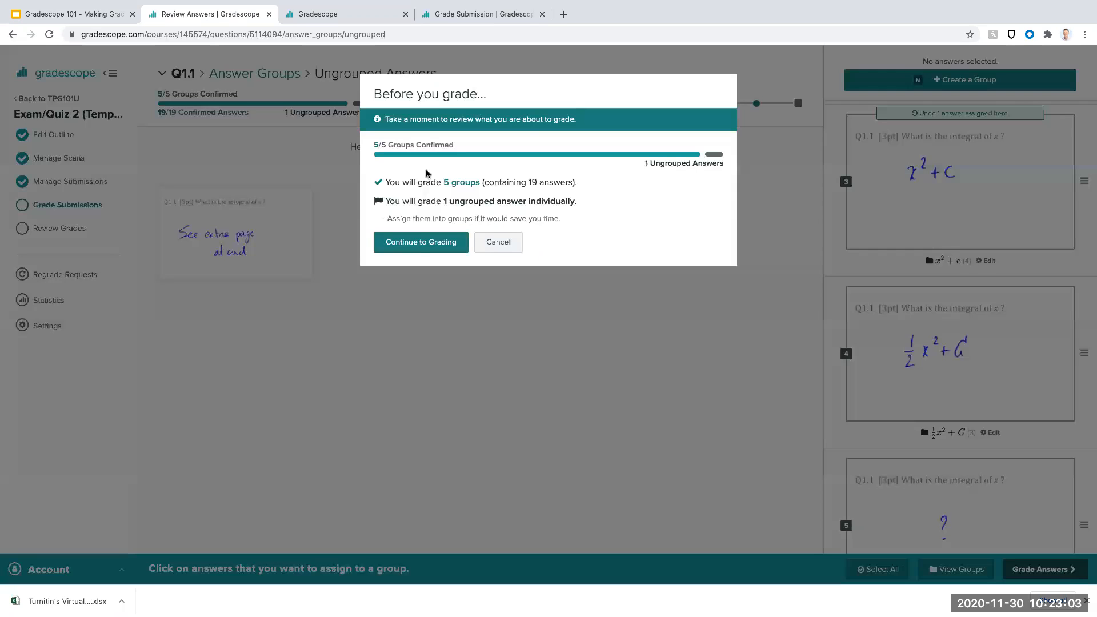
left_click(423, 252)
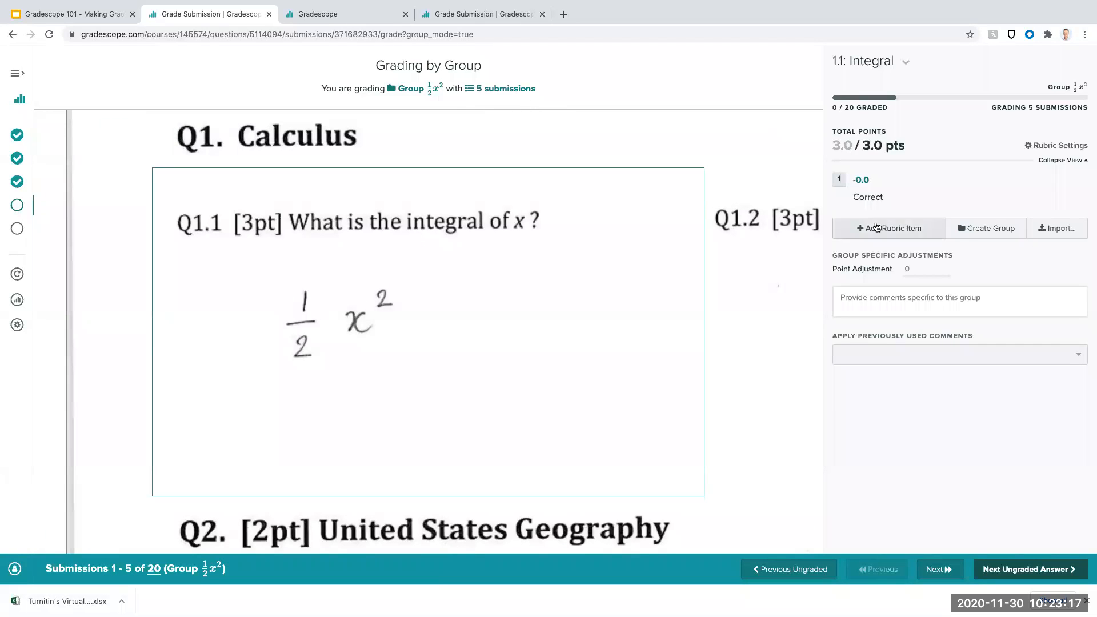
left_click(895, 230)
type("Mis")
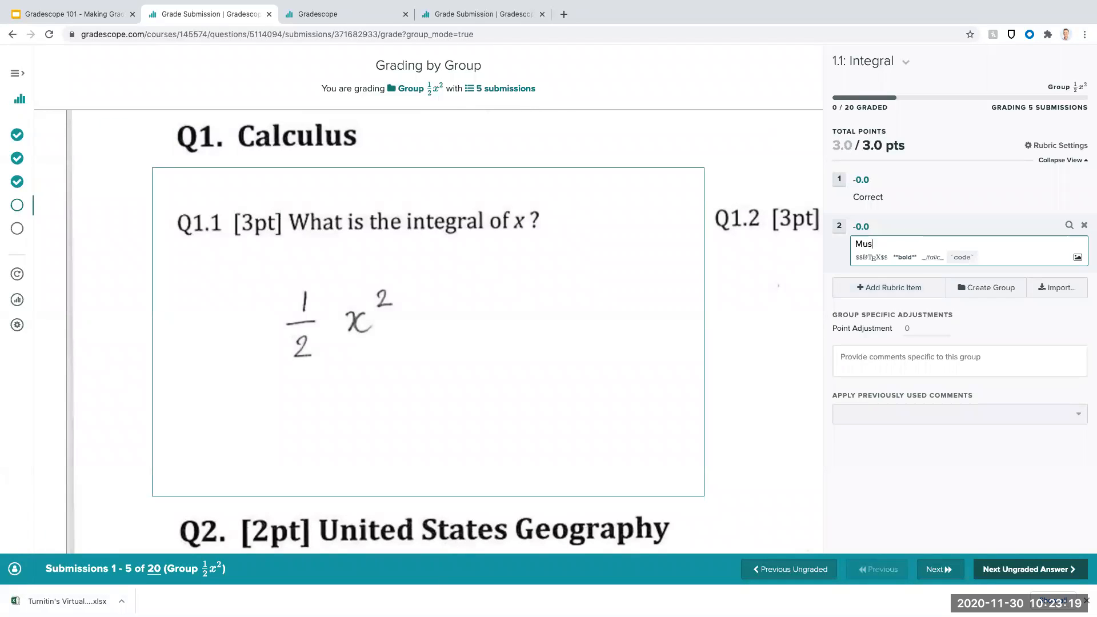
type("sing +C")
left_click(863, 226)
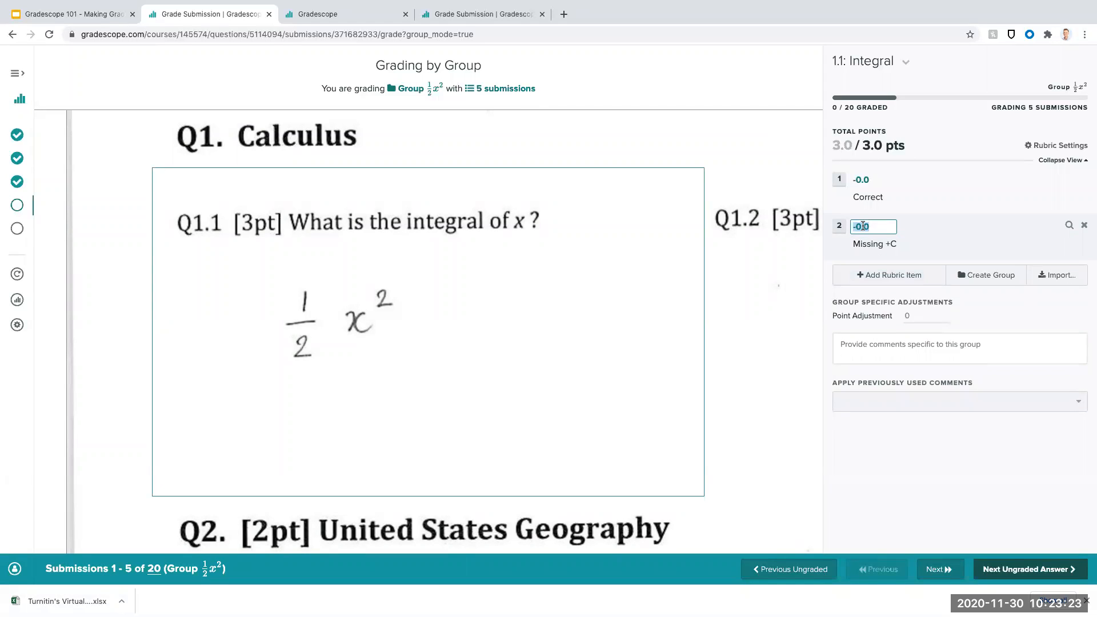
type("-1")
key("Return")
left_click(1070, 572)
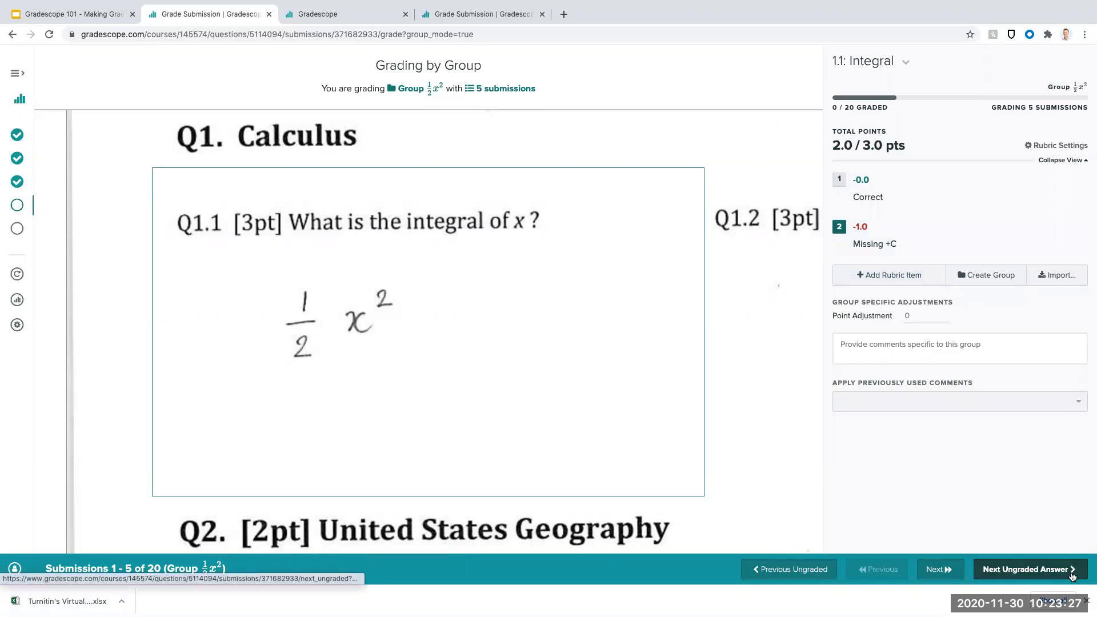
- Add a -1 point rubric item "Missing 1/2", apply it to the x²+c group and advance to the next ungraded answer
left_click(927, 274)
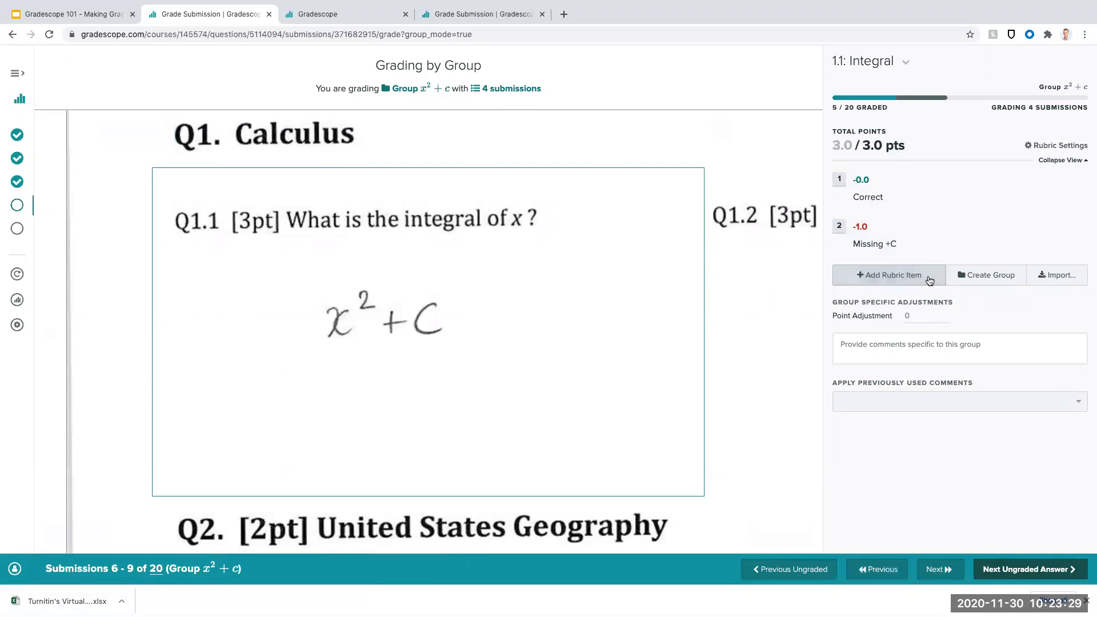
type("Missing 1/2")
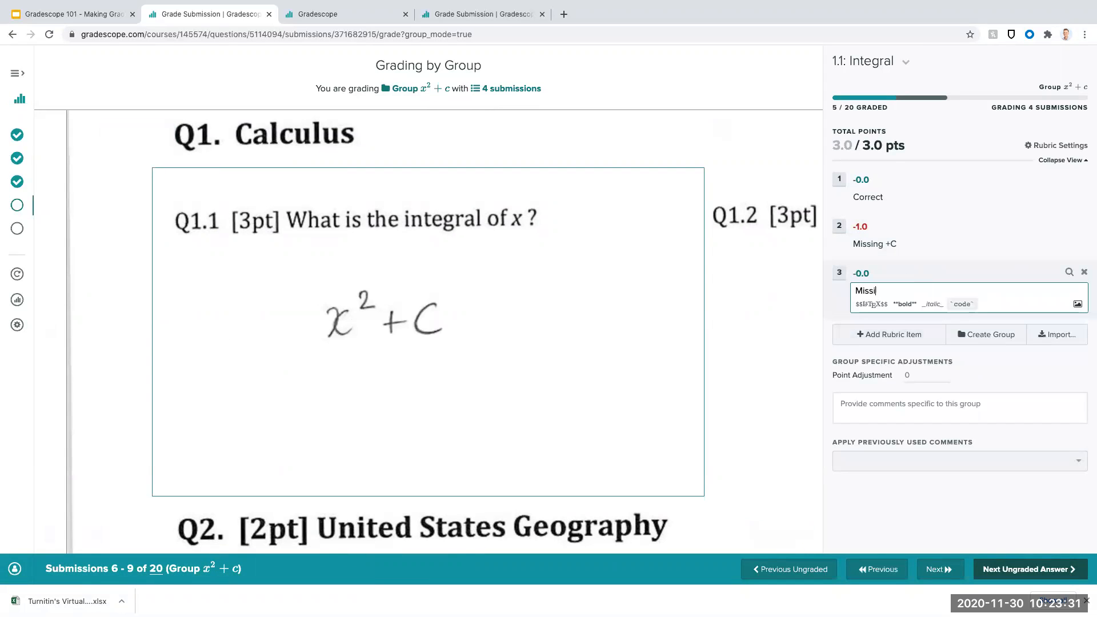
left_click(859, 272)
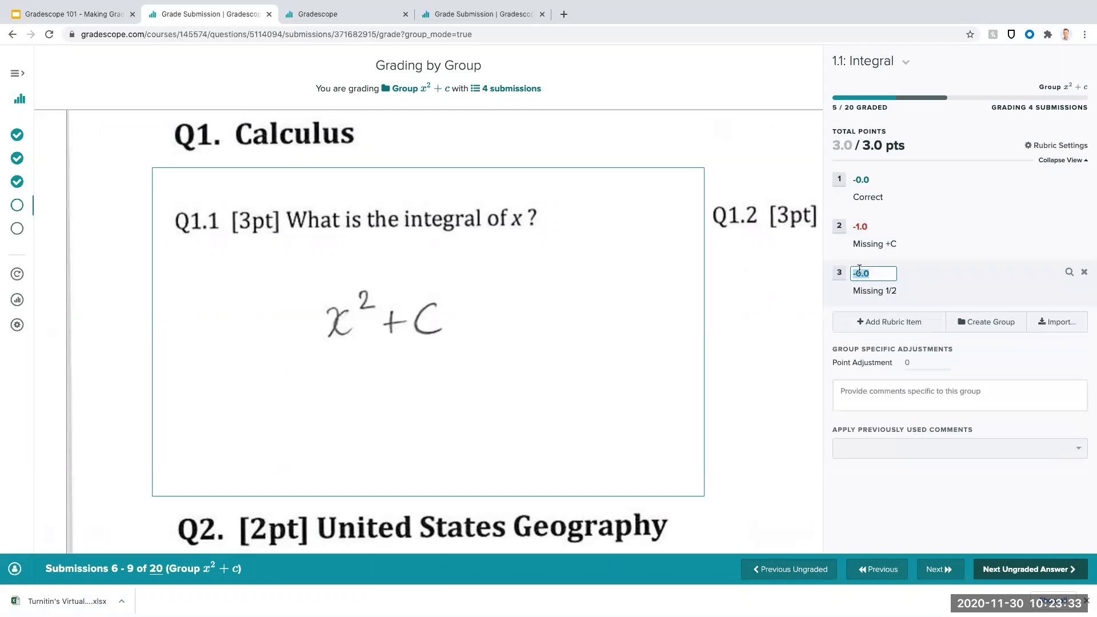
type("-1")
left_click(835, 277)
left_click(1058, 571)
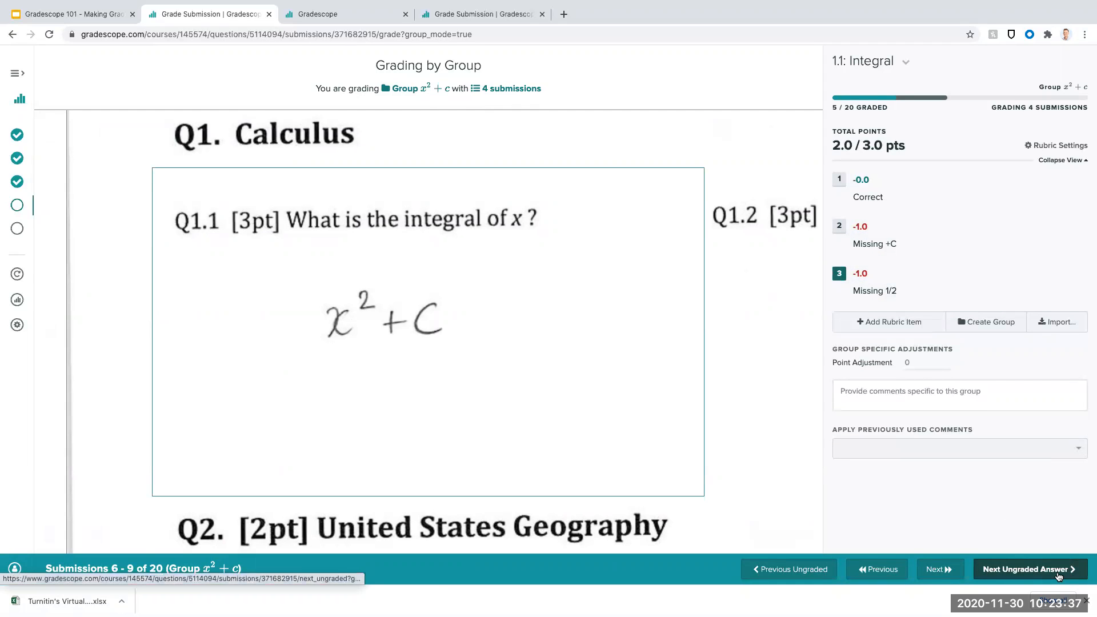
- Apply both "Missing +C" and "Missing 1/2" to the x² group and advance to the next ungraded answer
left_click(841, 241)
left_click(839, 273)
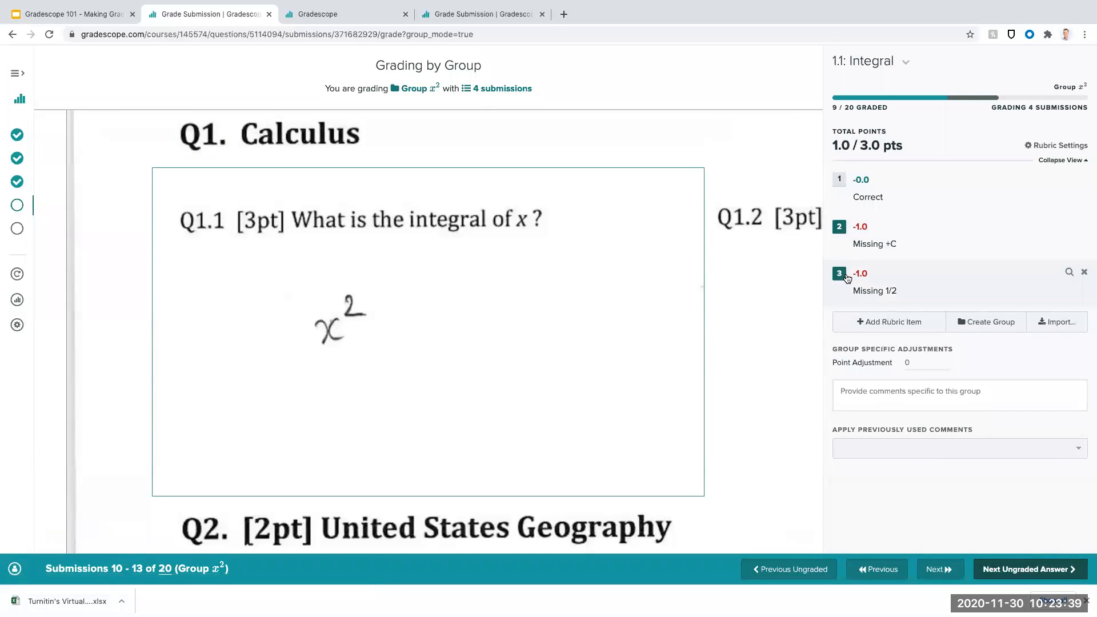
key("z")
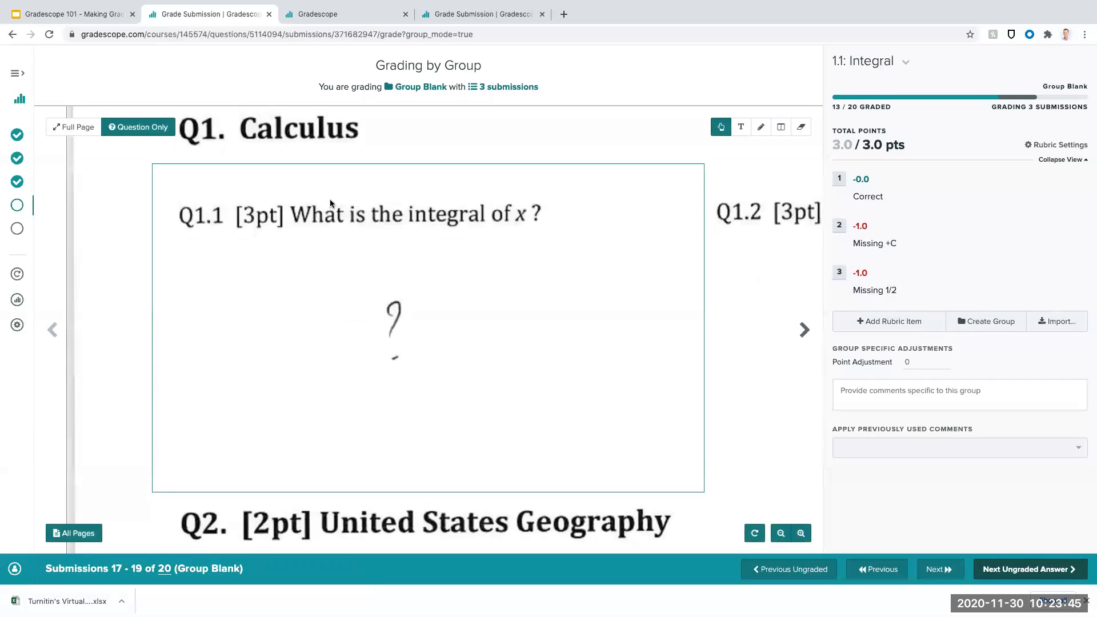
- Add a rubric item "Blank/incorrect" with a 3 point deduction and apply it to the Blank group
left_click(908, 329)
type("Blank/incorrect")
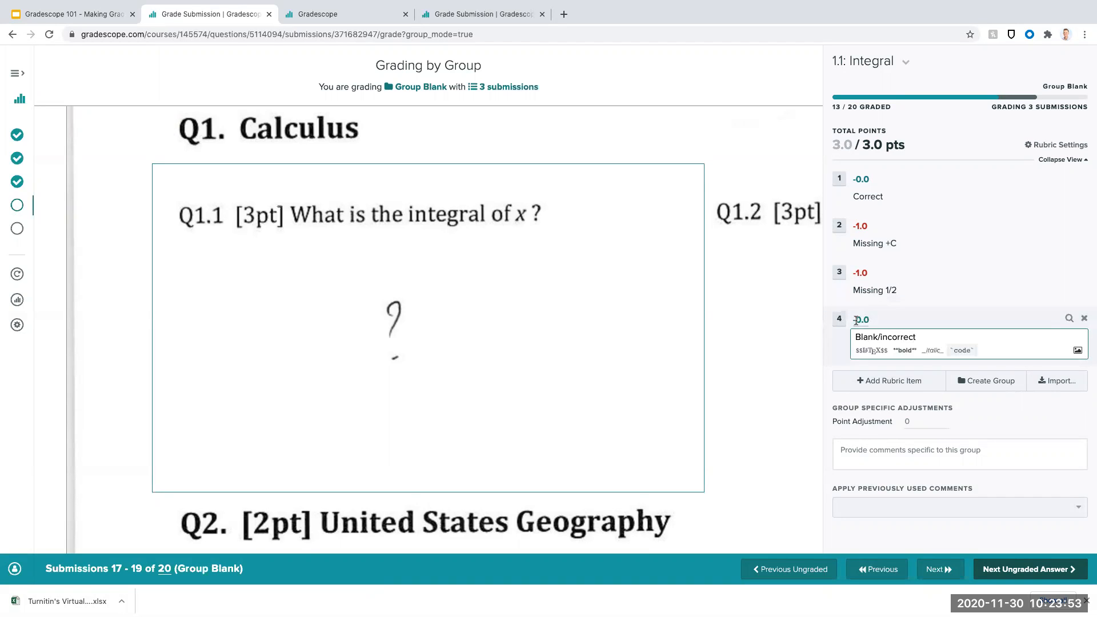
left_click(861, 320)
type("3")
key("Return")
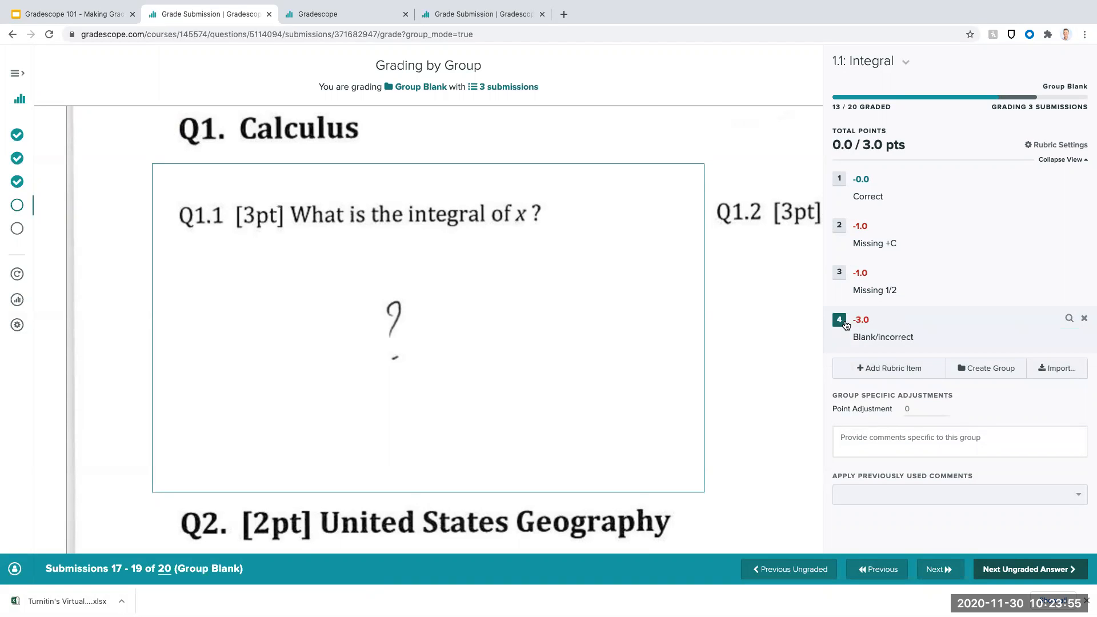
left_click(903, 368)
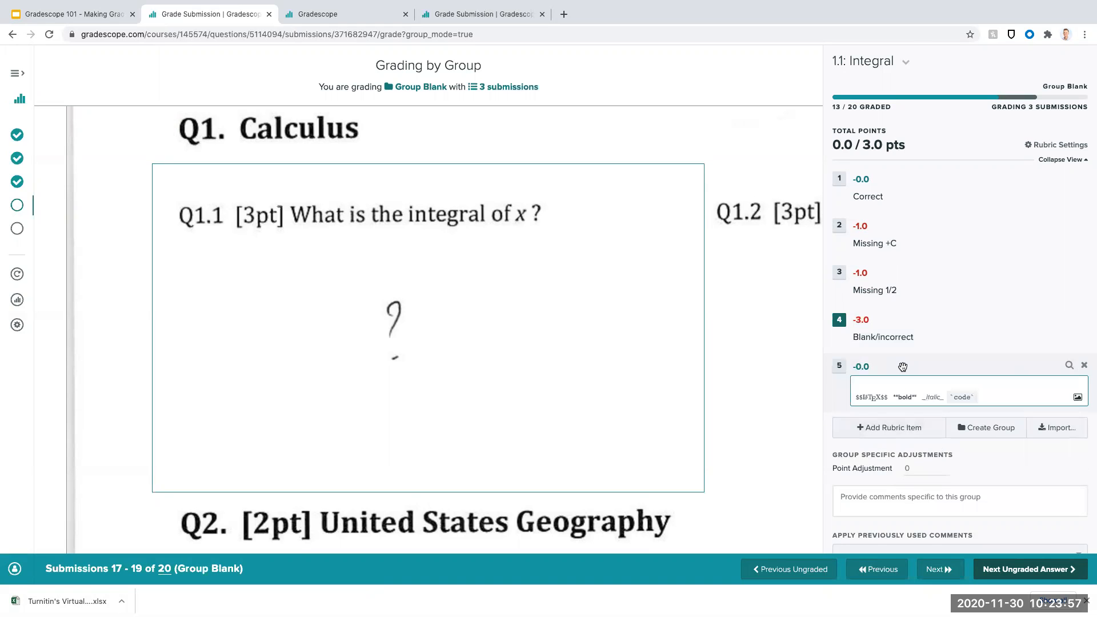
left_click(990, 453)
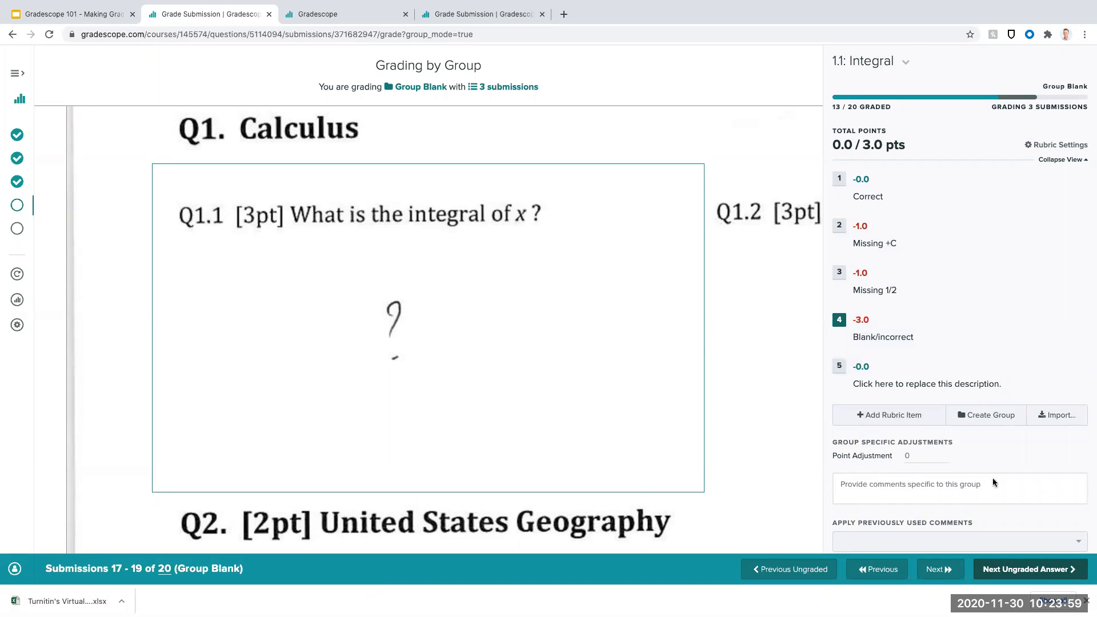
left_click(1087, 366)
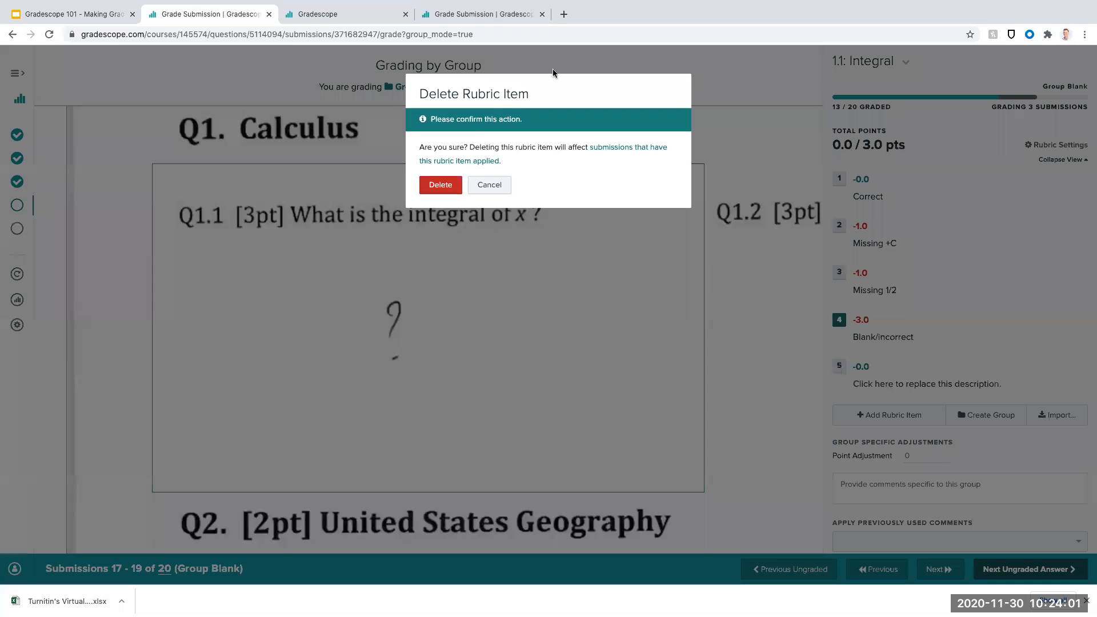
left_click(456, 183)
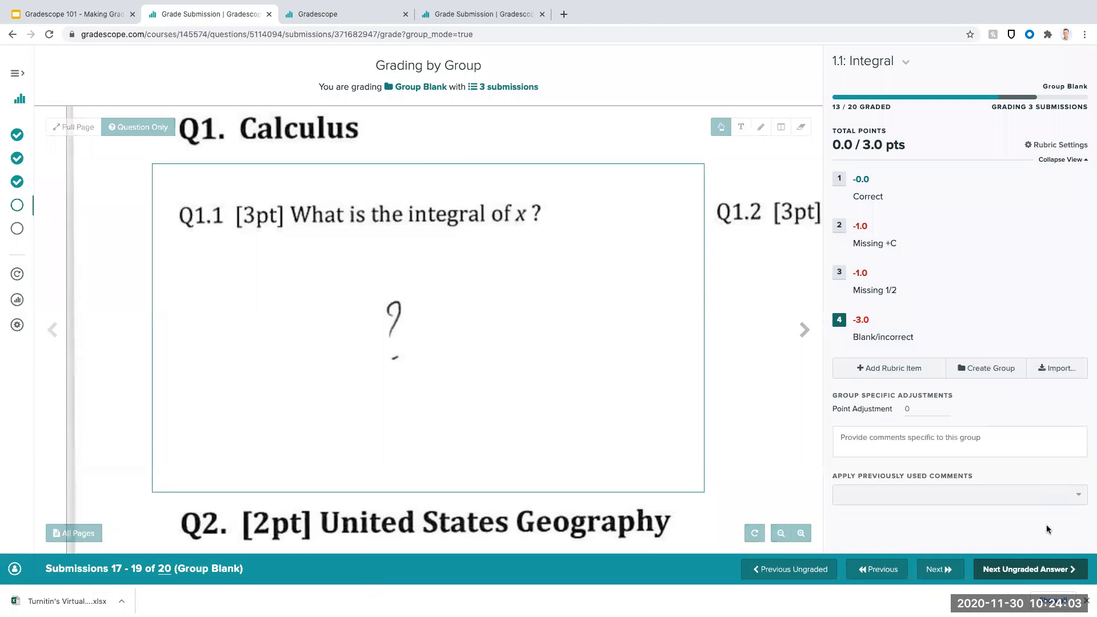
- Advance to the next ungraded answer, view page 3 of the submission for the extra-page answer, and mark it "Correct"
left_click(1019, 570)
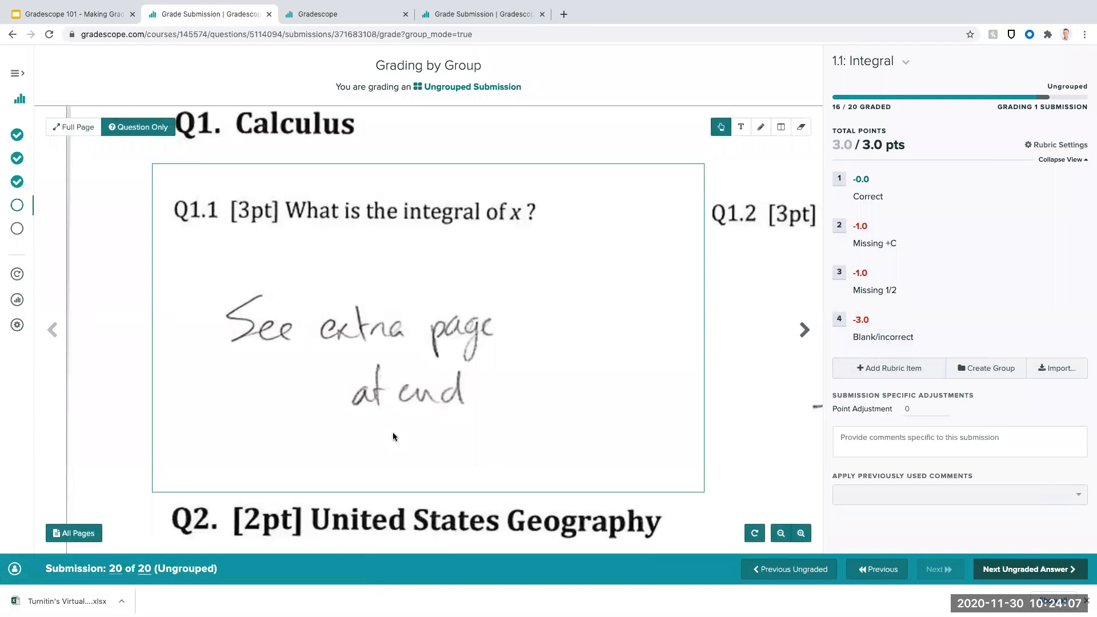
left_click(84, 534)
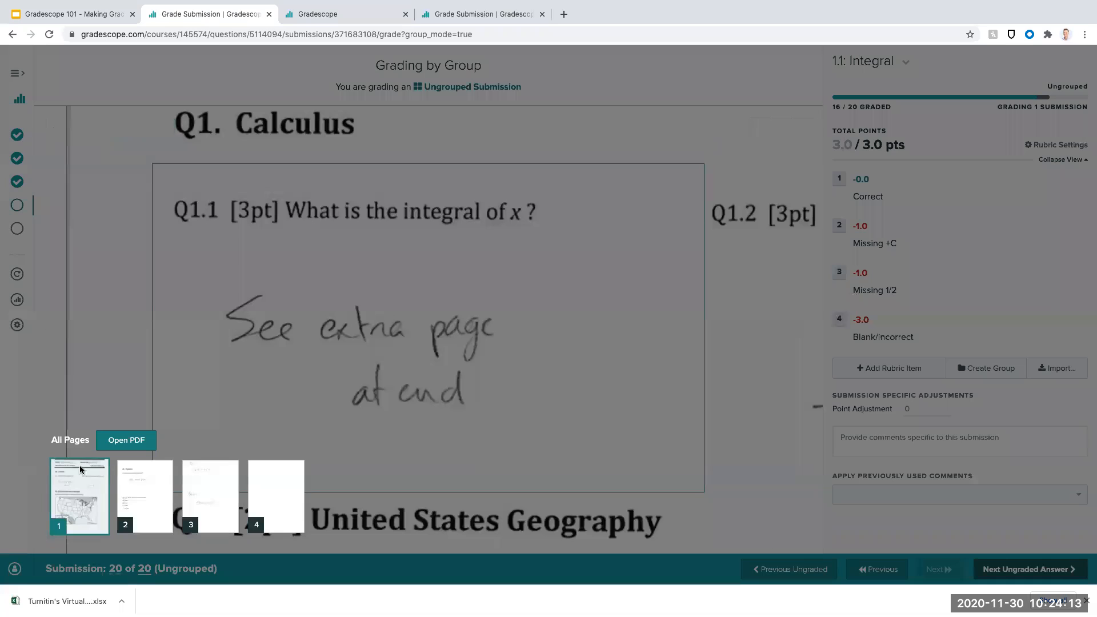
left_click(191, 483)
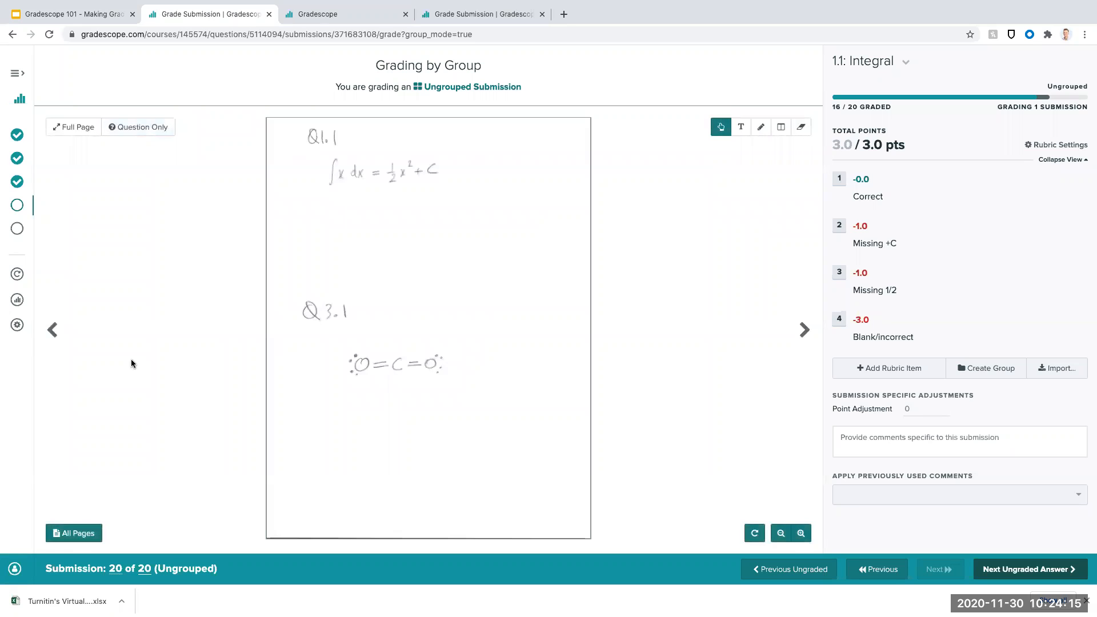
left_click(839, 179)
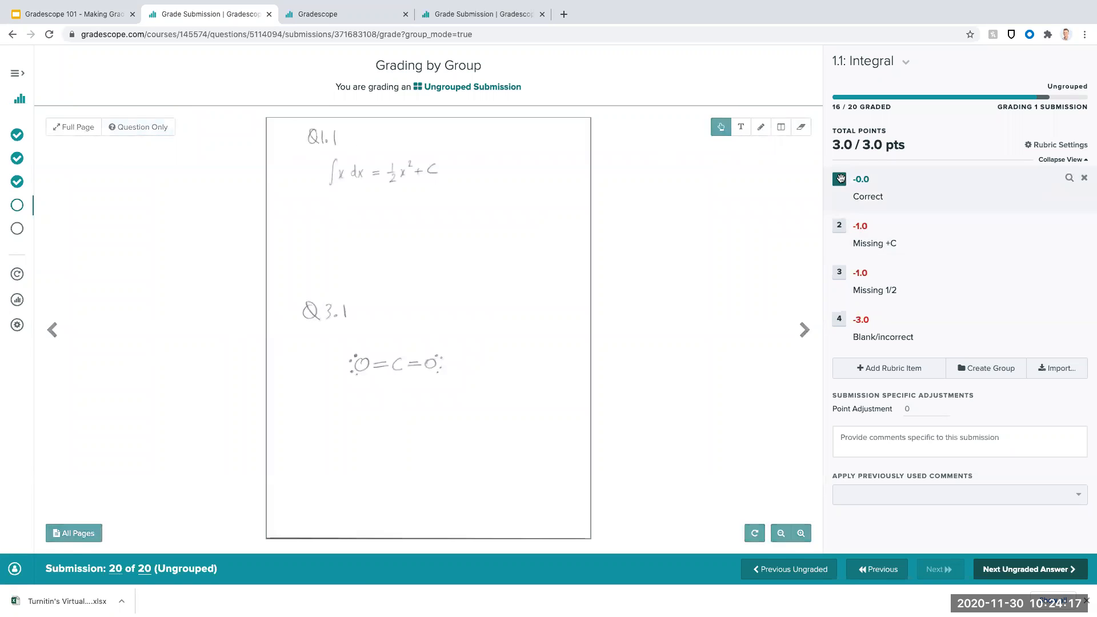
- Advance to the ½x² + C group, mark it "Correct" and finish grading question 1.1 Integral
left_click(1050, 571)
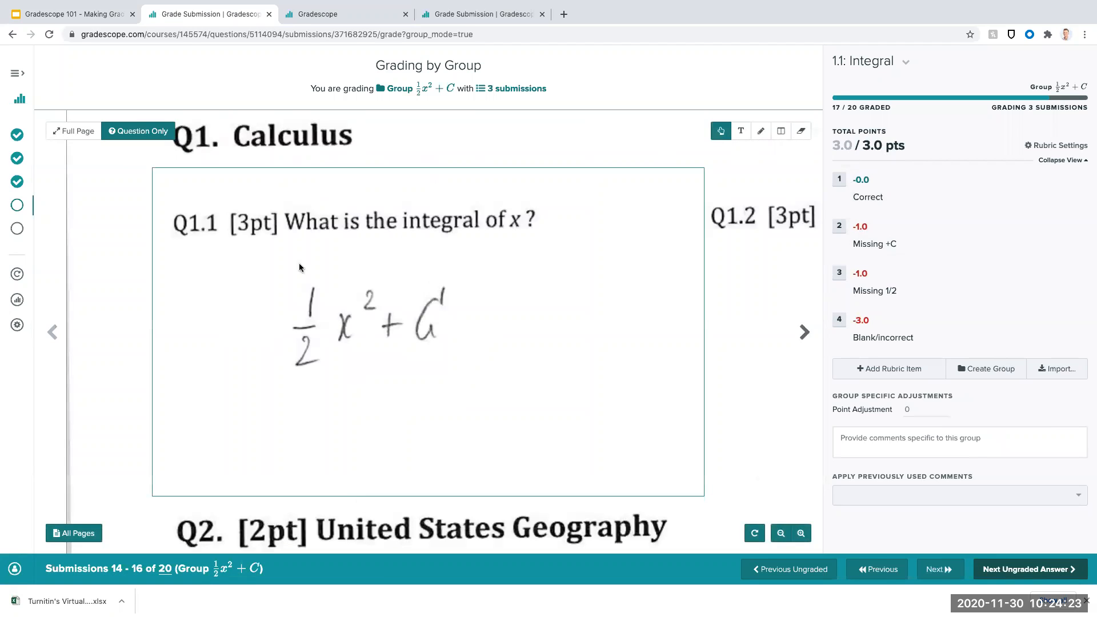
left_click(841, 182)
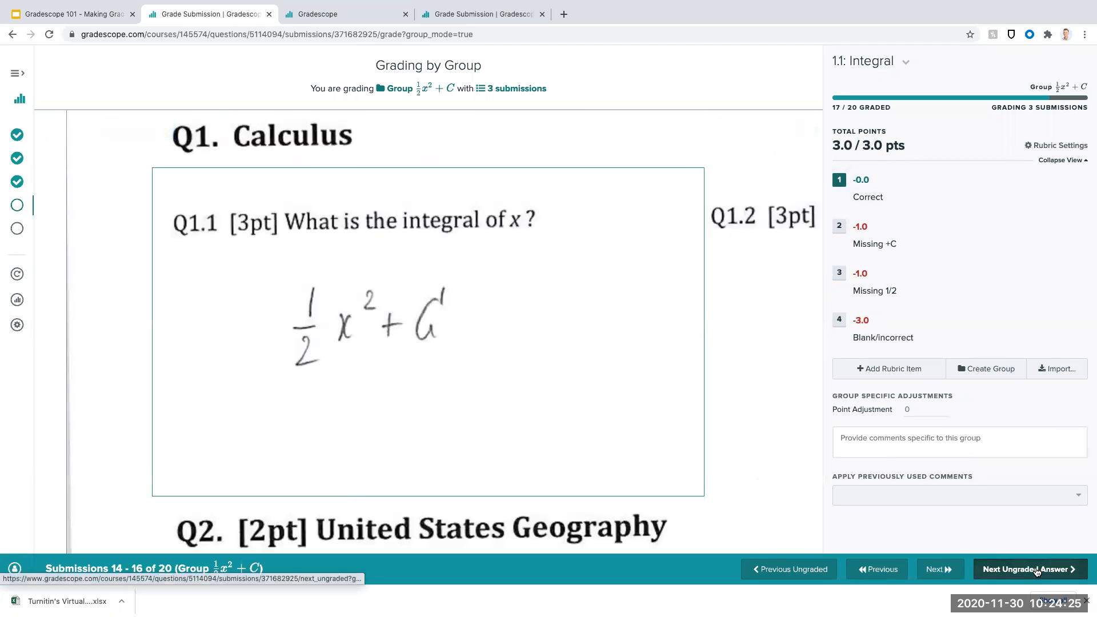
left_click(1037, 570)
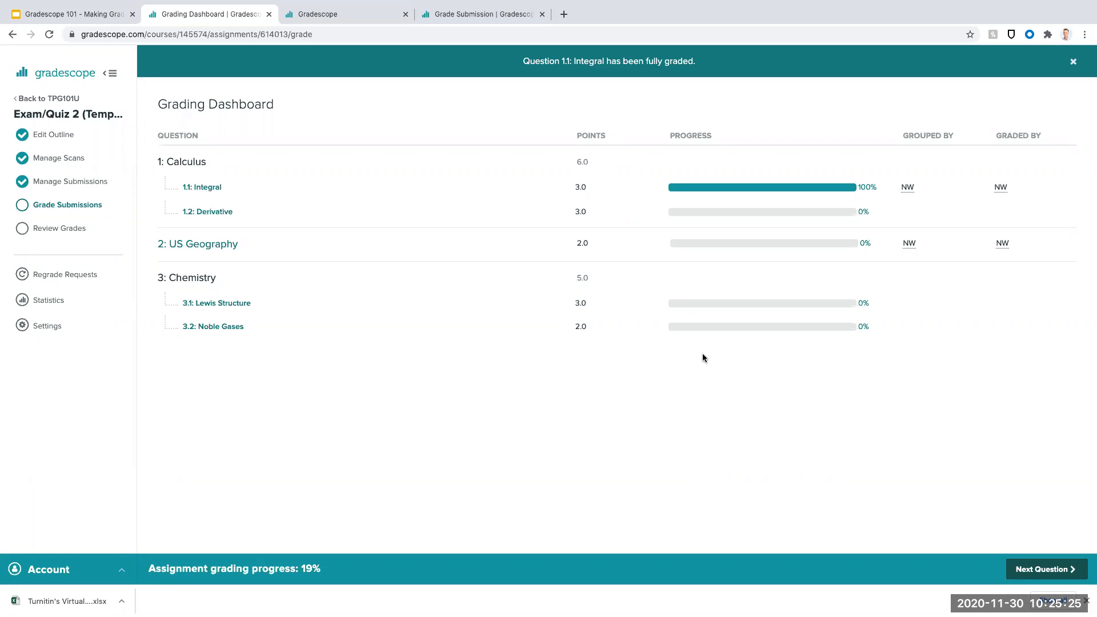
- Review the sample rubrics on the Gradescope home page for a Computer Science programming project, Physics and Chemistry
left_click(342, 15)
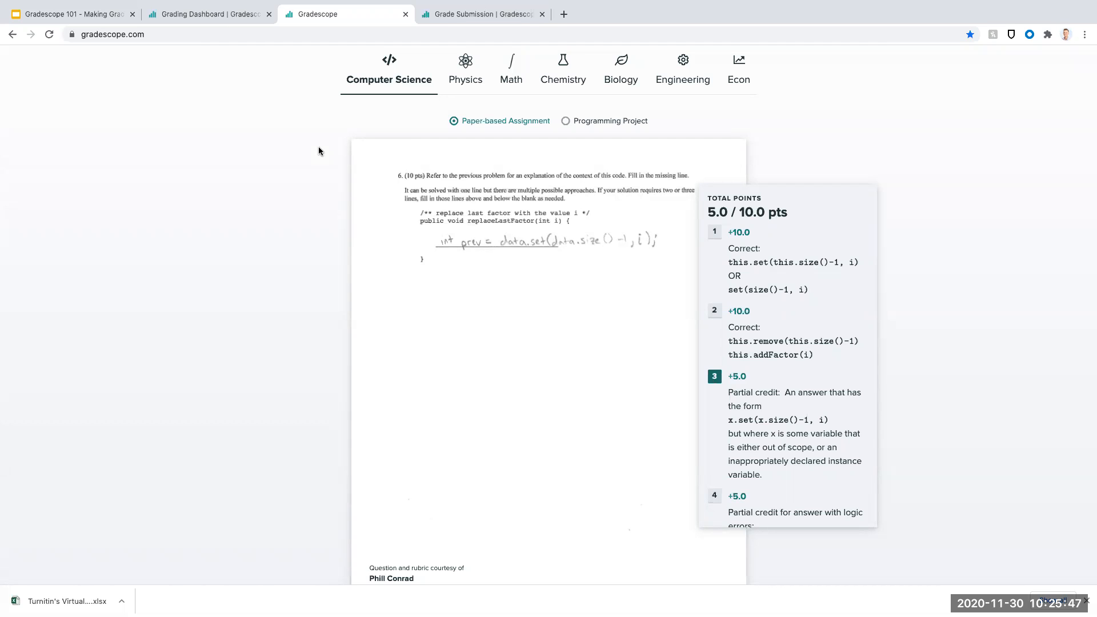
left_click(565, 122)
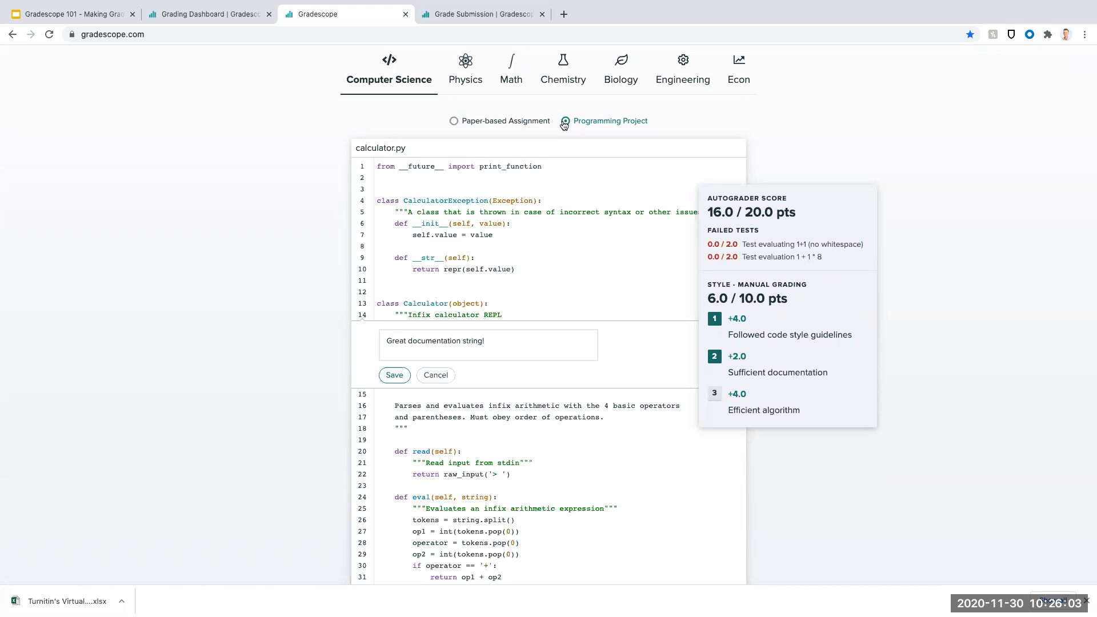
left_click(480, 76)
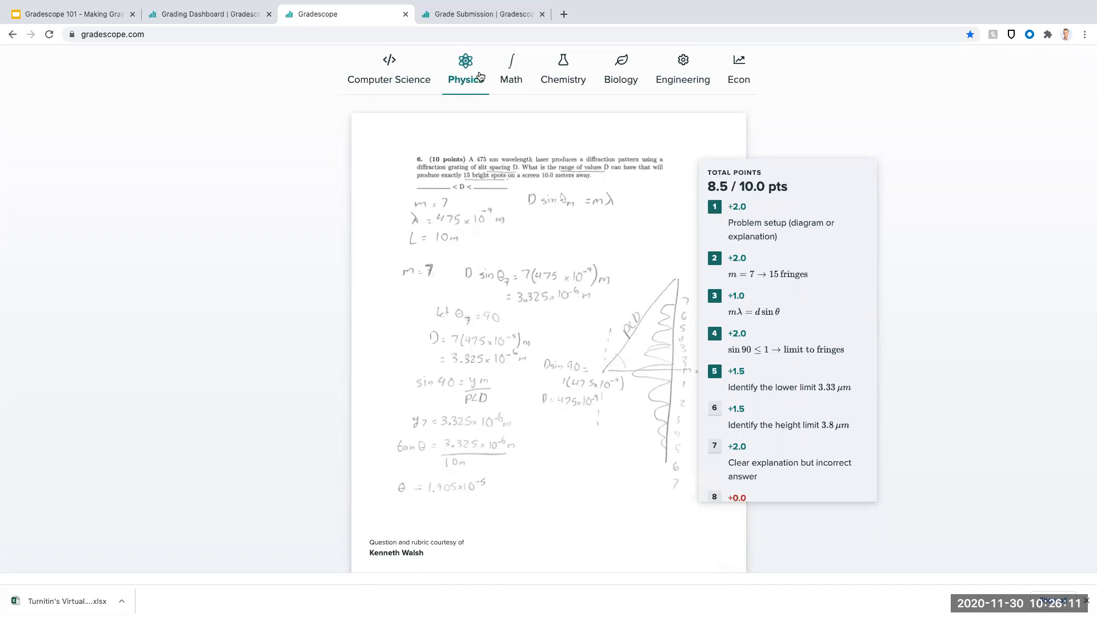
left_click(564, 66)
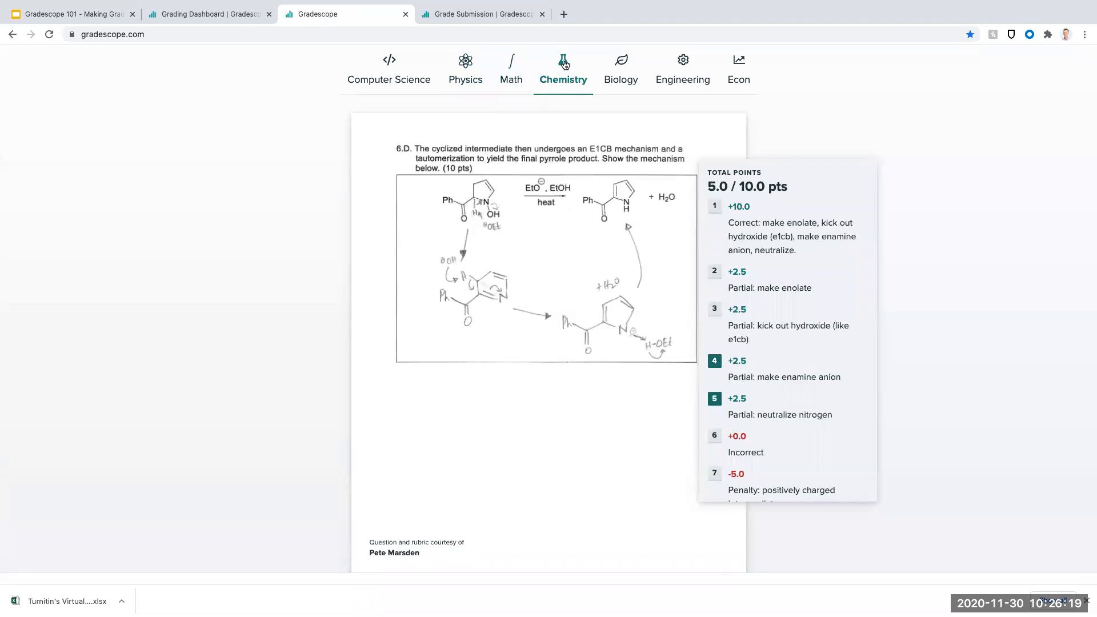
- Examine the sample graded answers and rubrics for Biology, Engineering and Econ
left_click(621, 78)
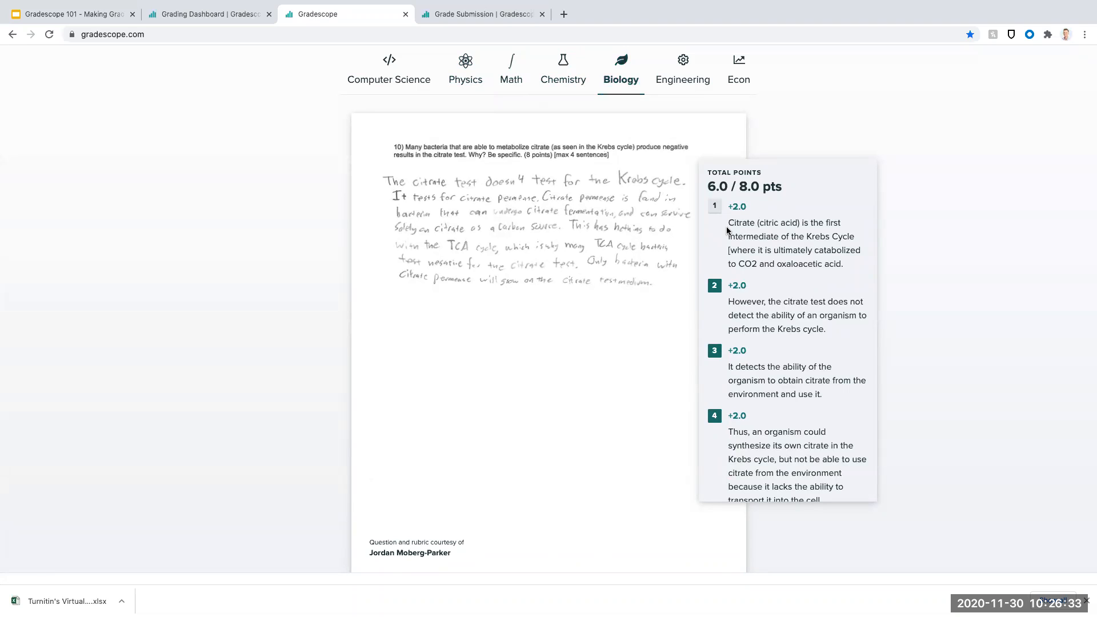
scroll(762, 230, "down", 2)
scroll(768, 234, "up", 2)
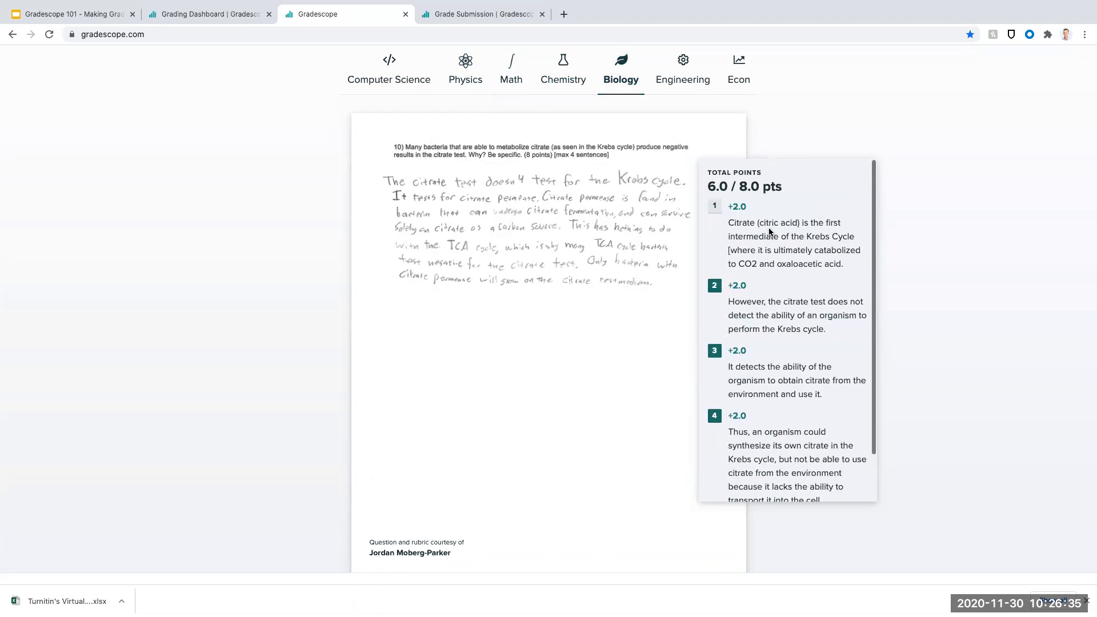
left_click(669, 83)
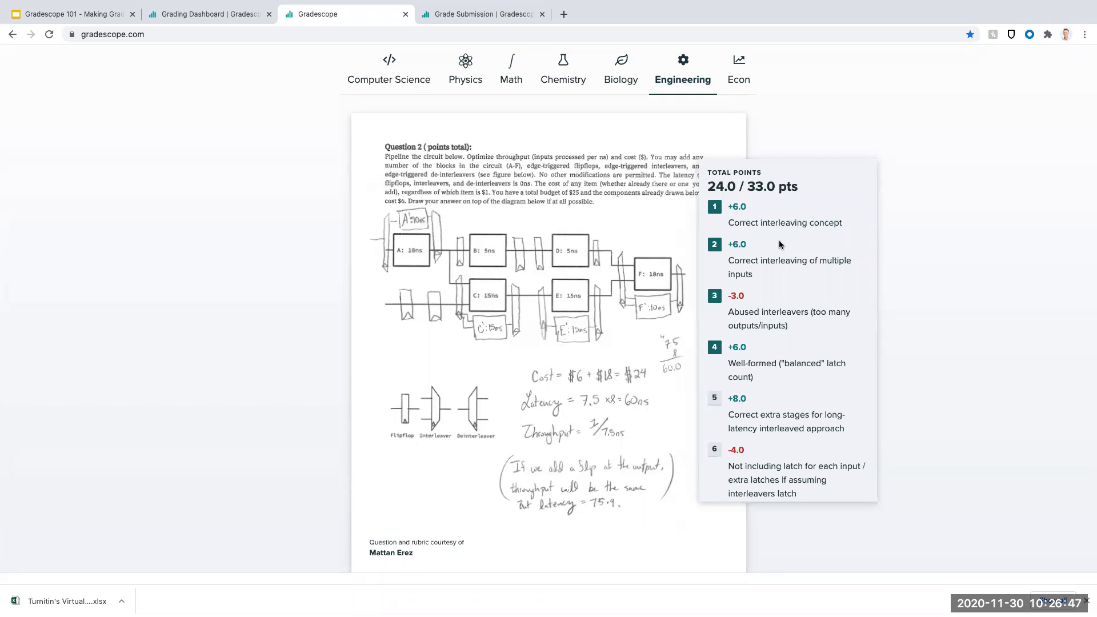
scroll(780, 245, "down", 3)
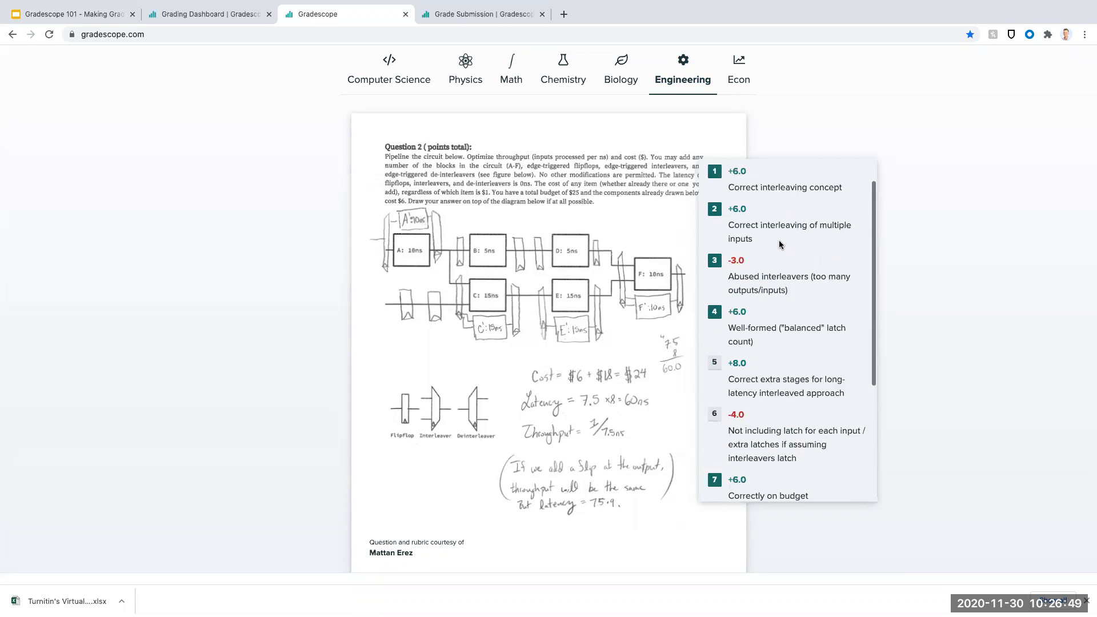
scroll(772, 245, "up", 3)
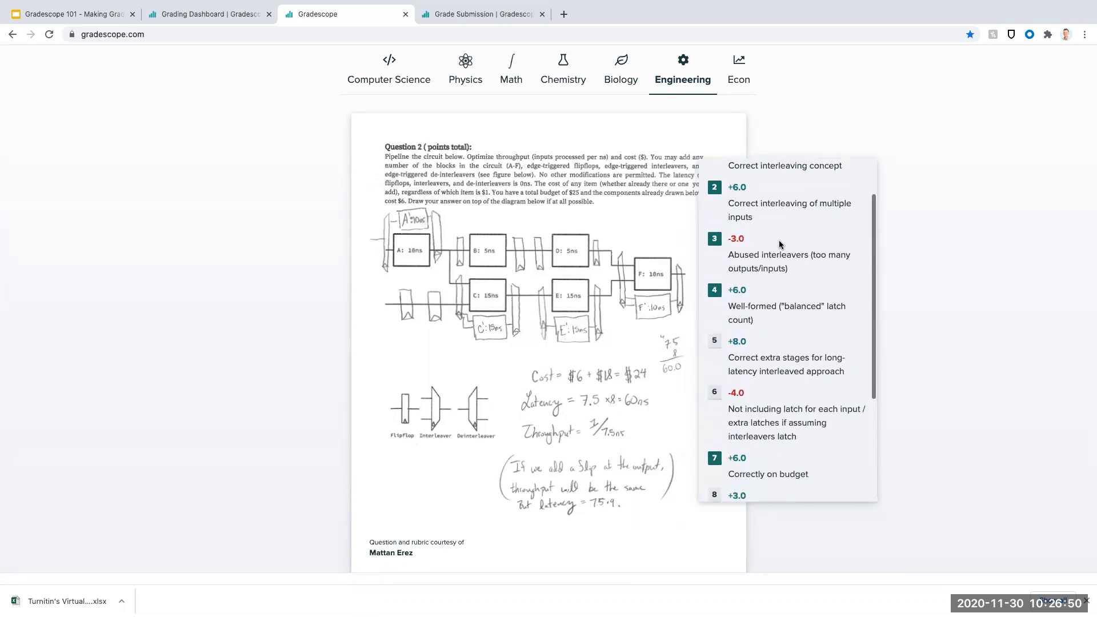
left_click(737, 63)
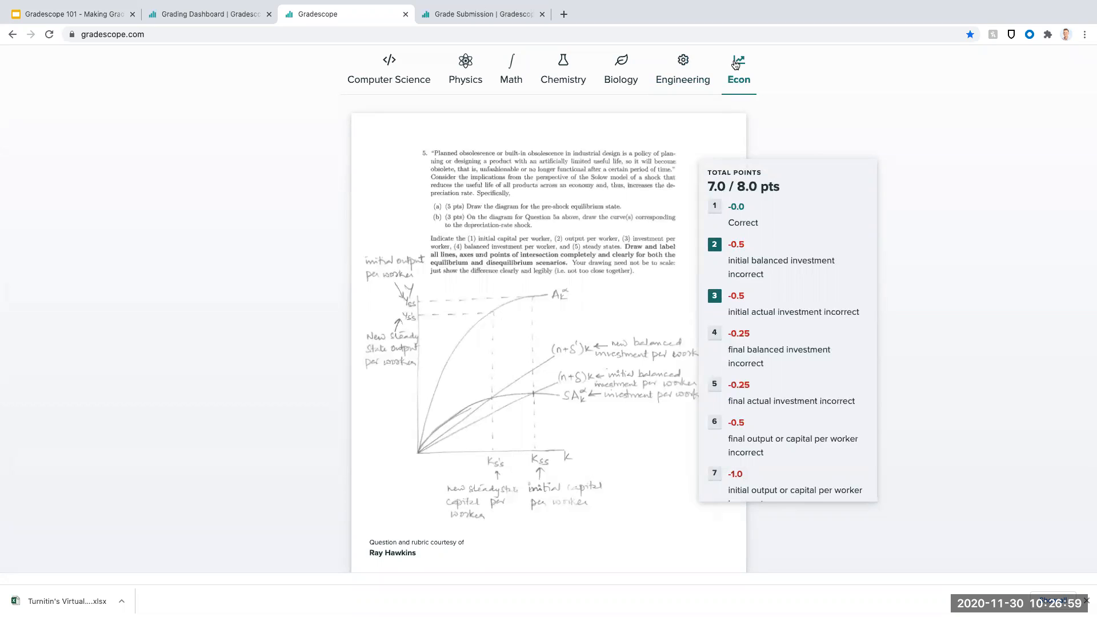
scroll(754, 244, "down", 2)
scroll(754, 244, "up", 3)
- Return to the exam's grading dashboard and go to the list of all courses
left_click(225, 21)
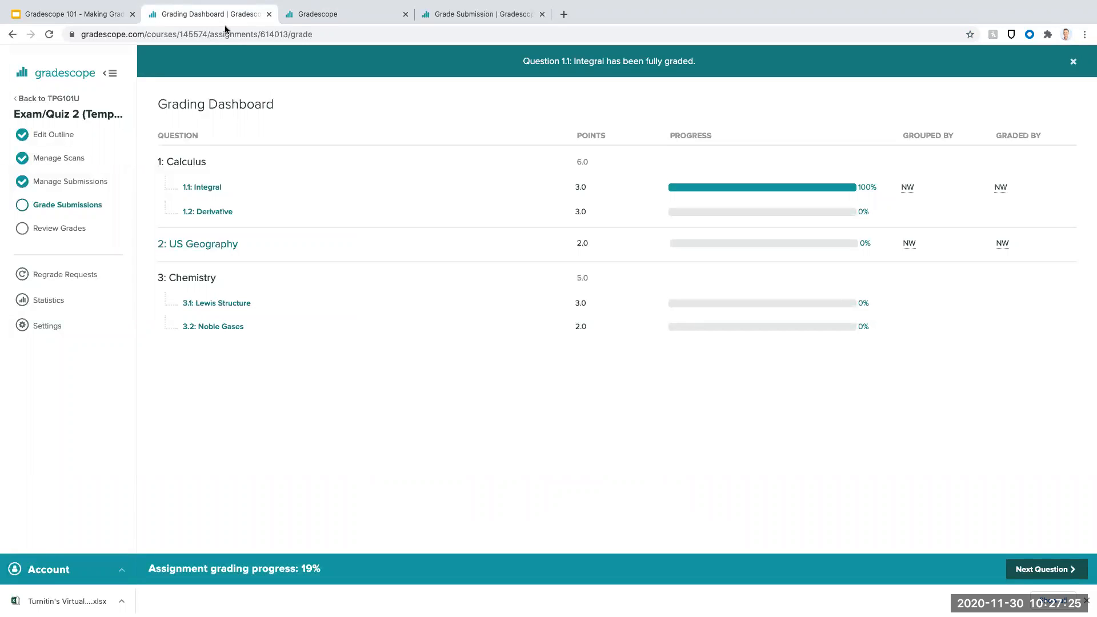
left_click(55, 99)
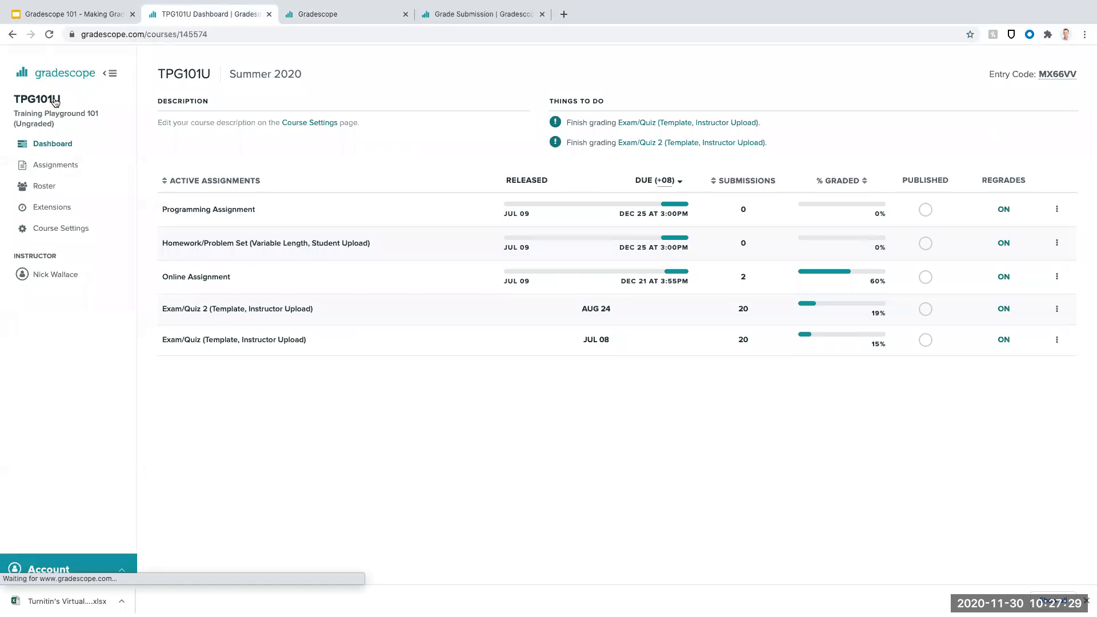
left_click(14, 34)
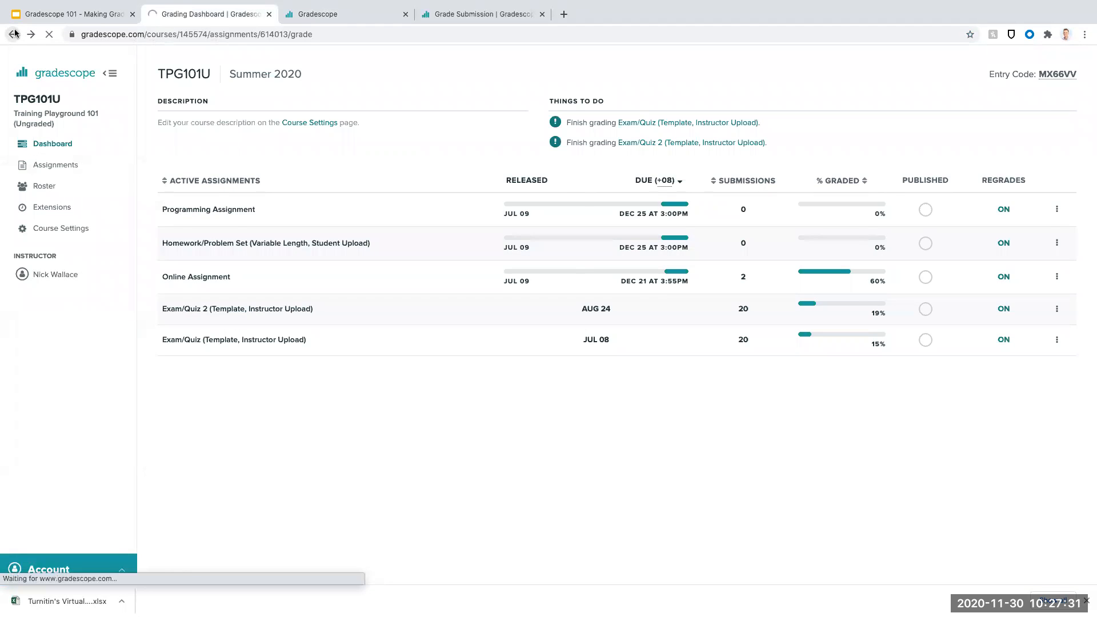
left_click(14, 32)
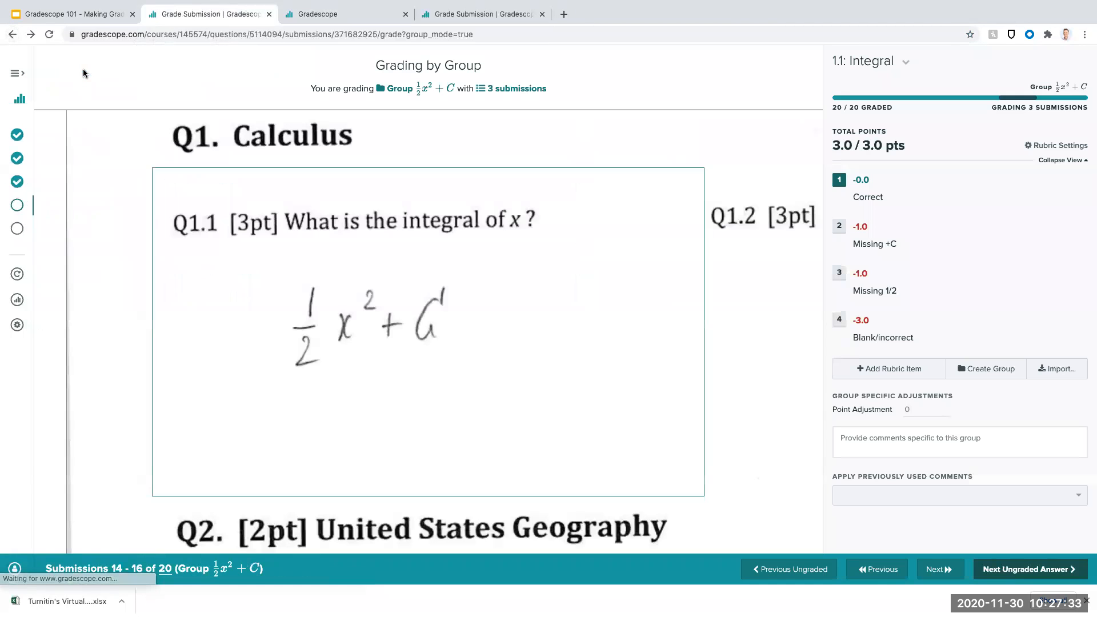
left_click(53, 79)
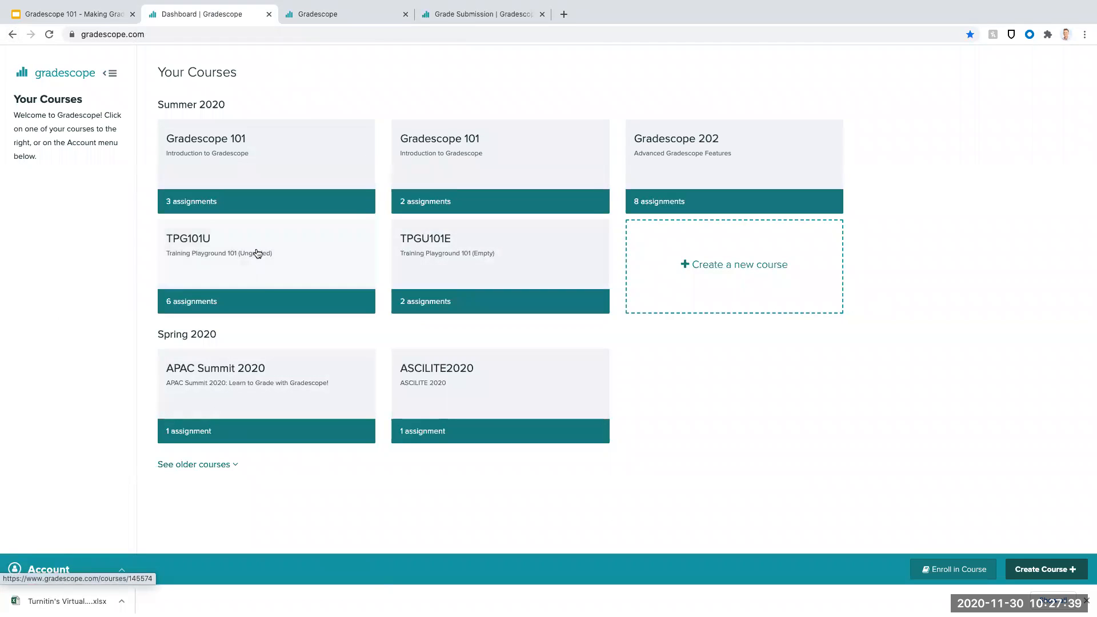
left_click(810, 152)
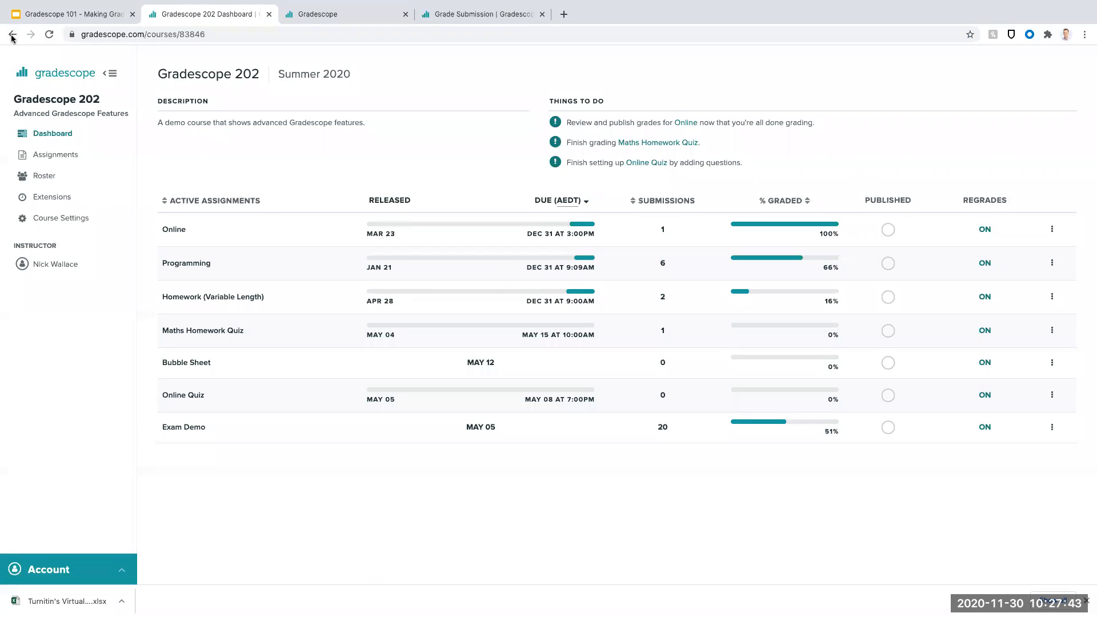
left_click(11, 35)
left_click(292, 158)
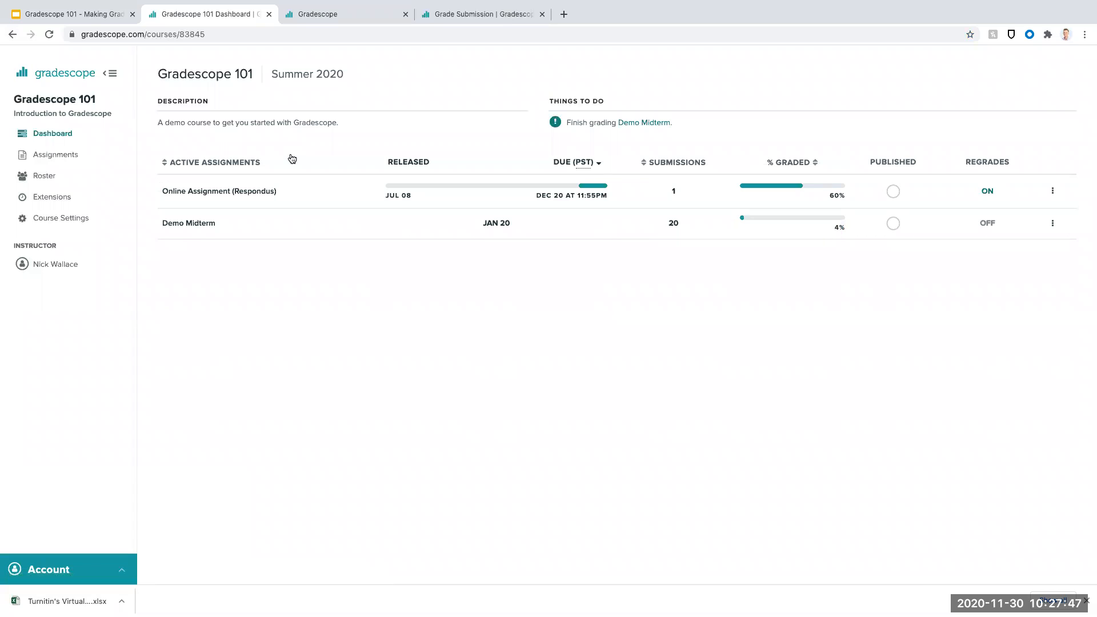
left_click(12, 35)
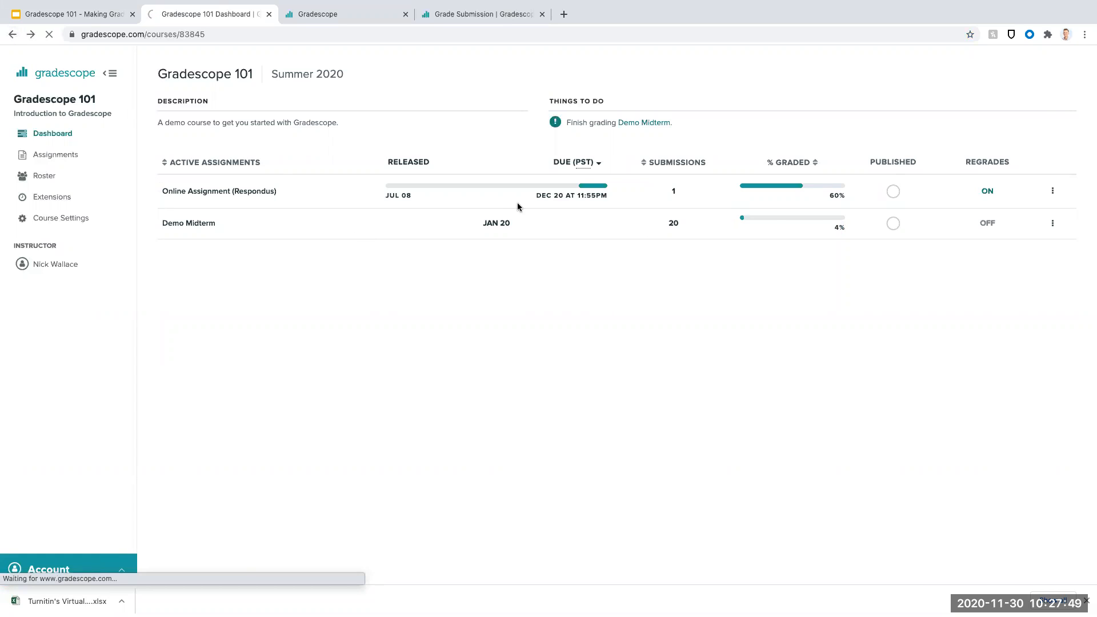
- Open the grade review of Demo Midterm Graded in the second Gradescope 101 course and unpublish its grades
left_click(505, 164)
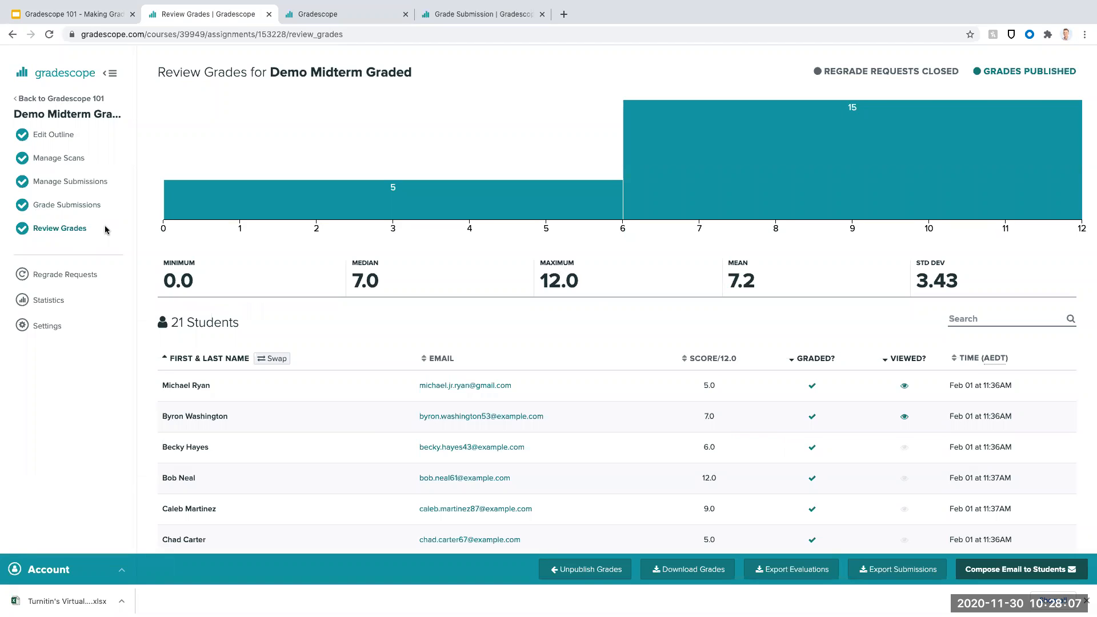
left_click(599, 578)
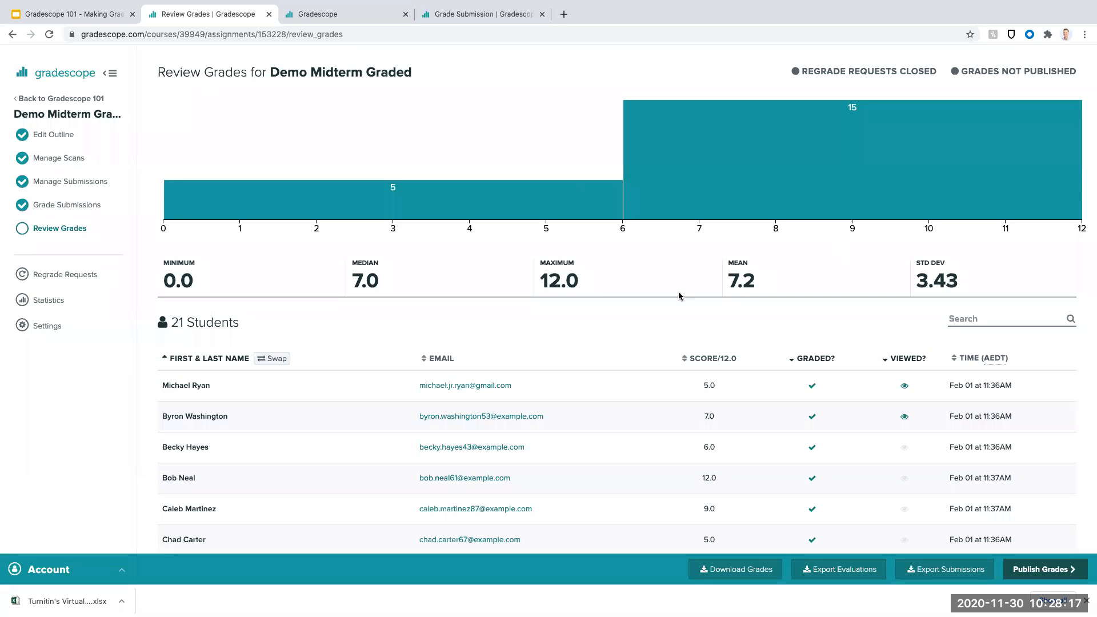
scroll(689, 230, "down", 1)
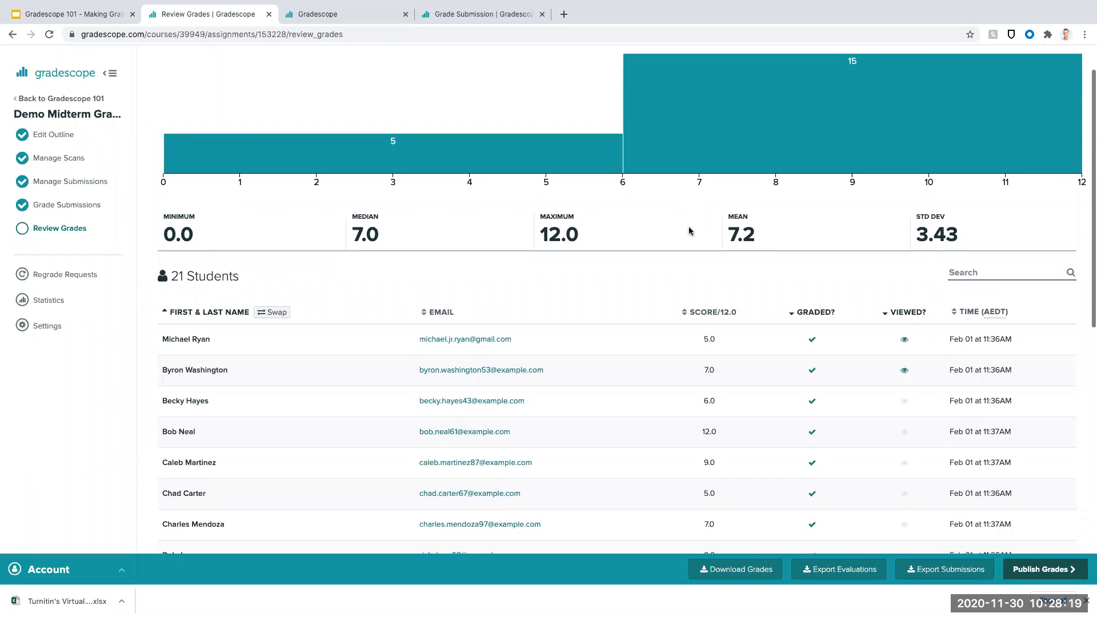
scroll(689, 230, "up", 1)
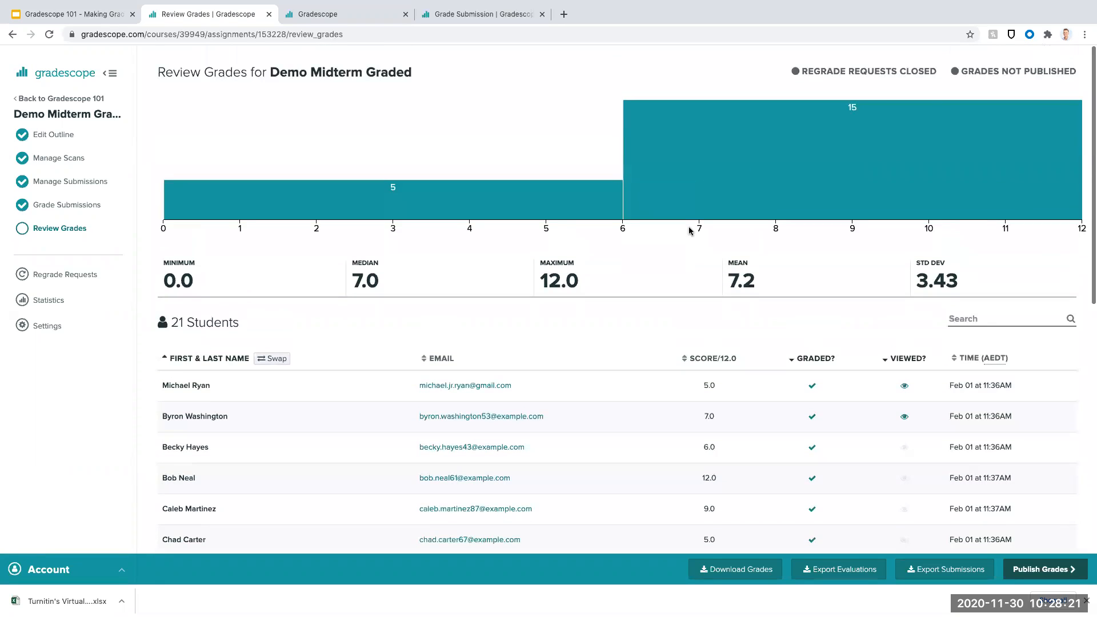
- Publish the Demo Midterm Graded grades and switch to the incognito browser window with the student's ASCILITE Quiz submission
left_click(1039, 572)
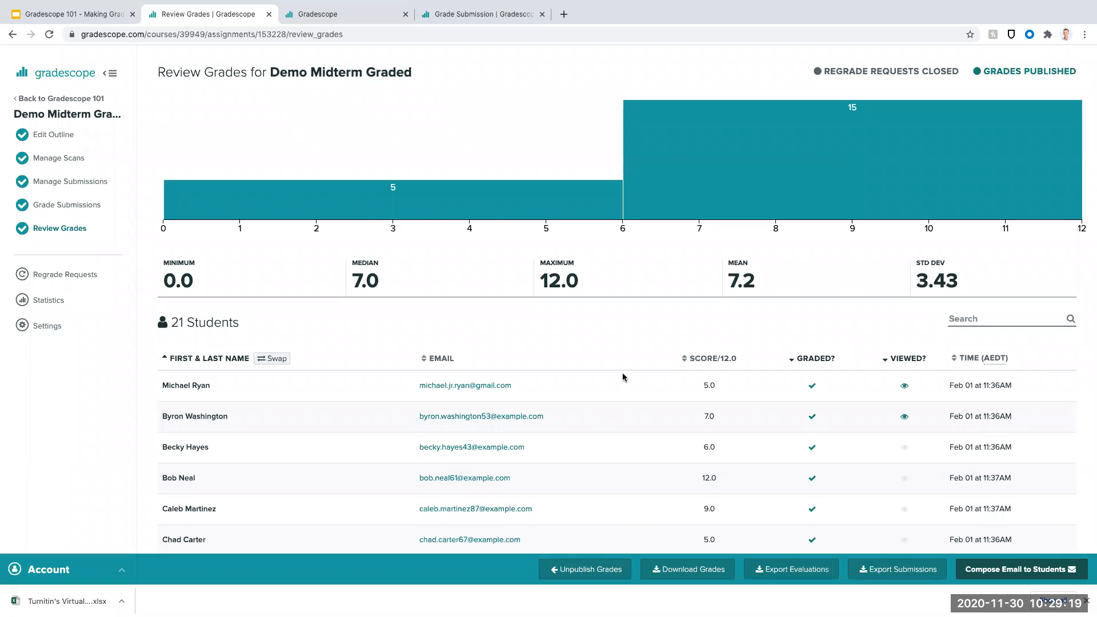
key("ctrl+Right")
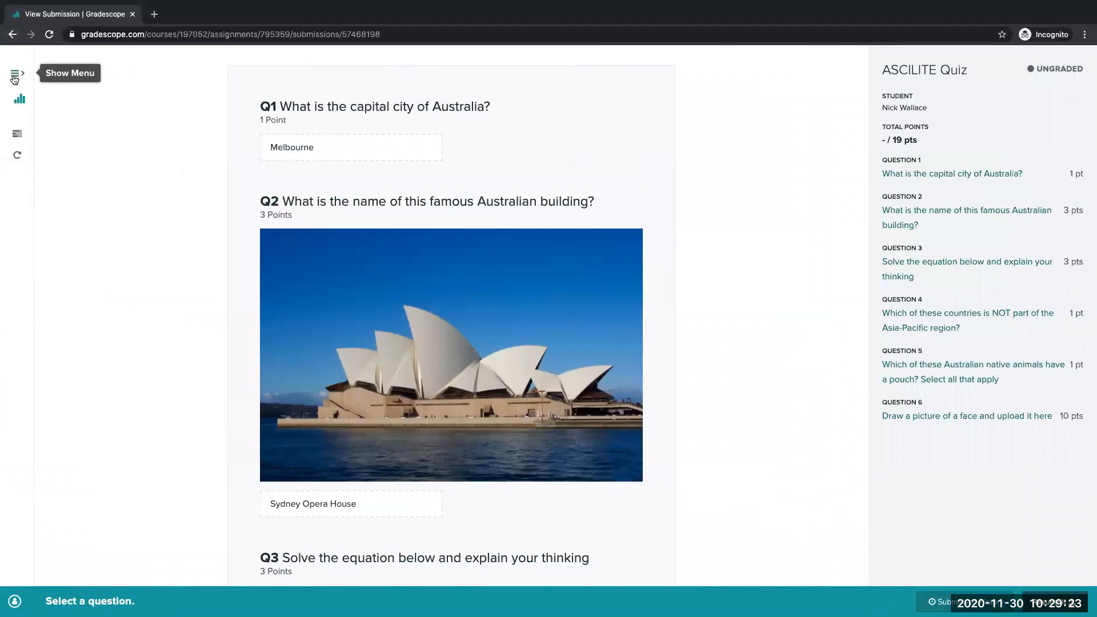
- Open the student's Exam/Quiz 3 (Graded) in the TPG101U course and view the applied rubrics for questions 1.1 Integral and 1.2 Derivative
left_click(19, 99)
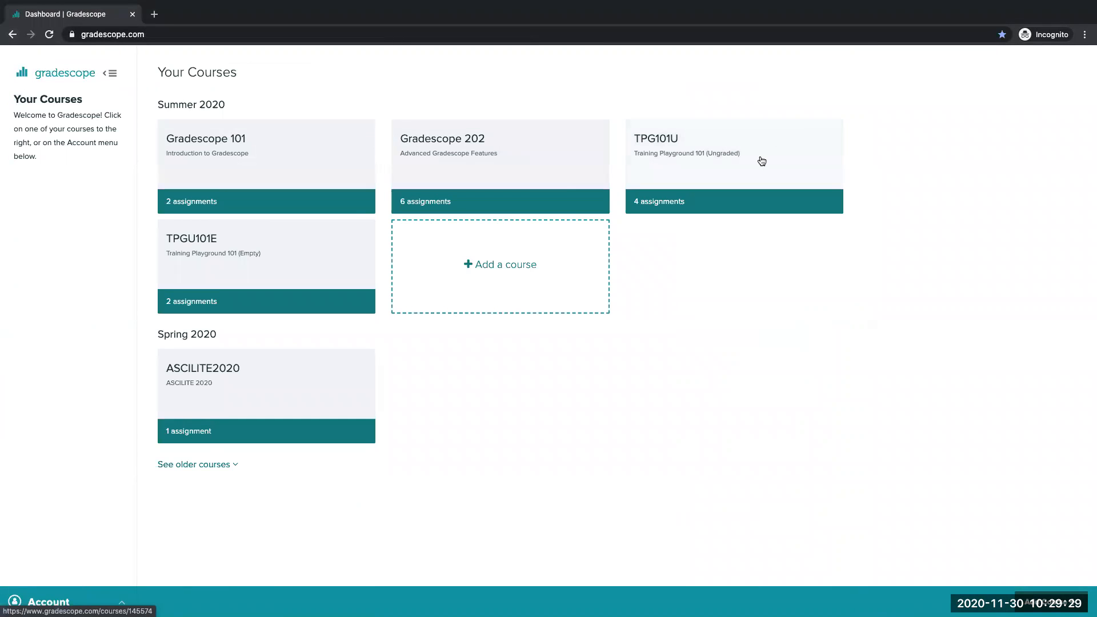
left_click(736, 174)
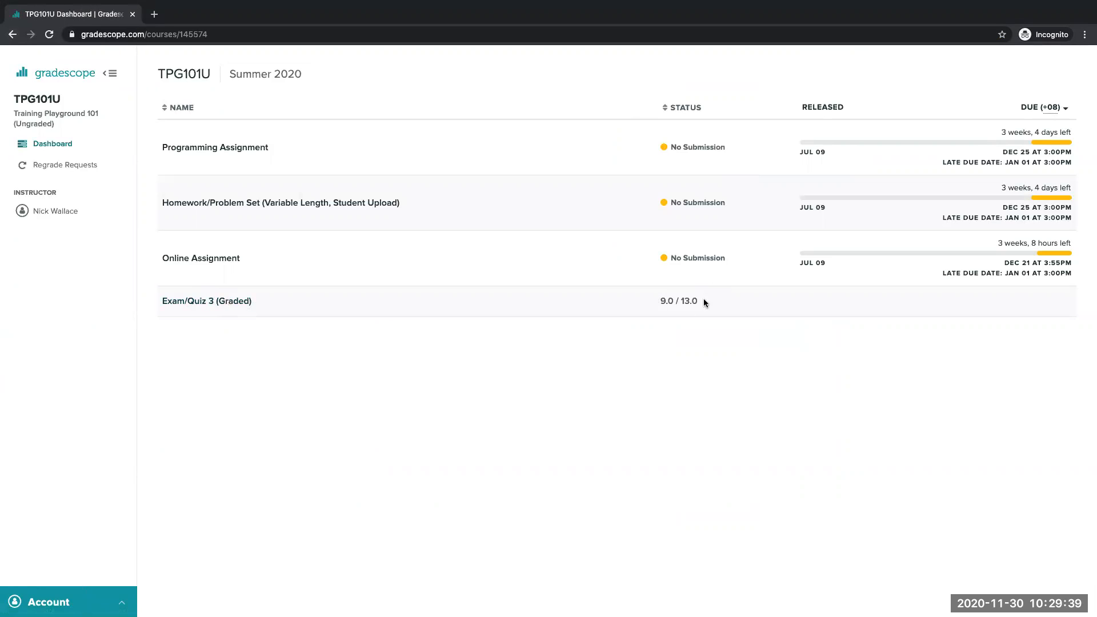
left_click(231, 302)
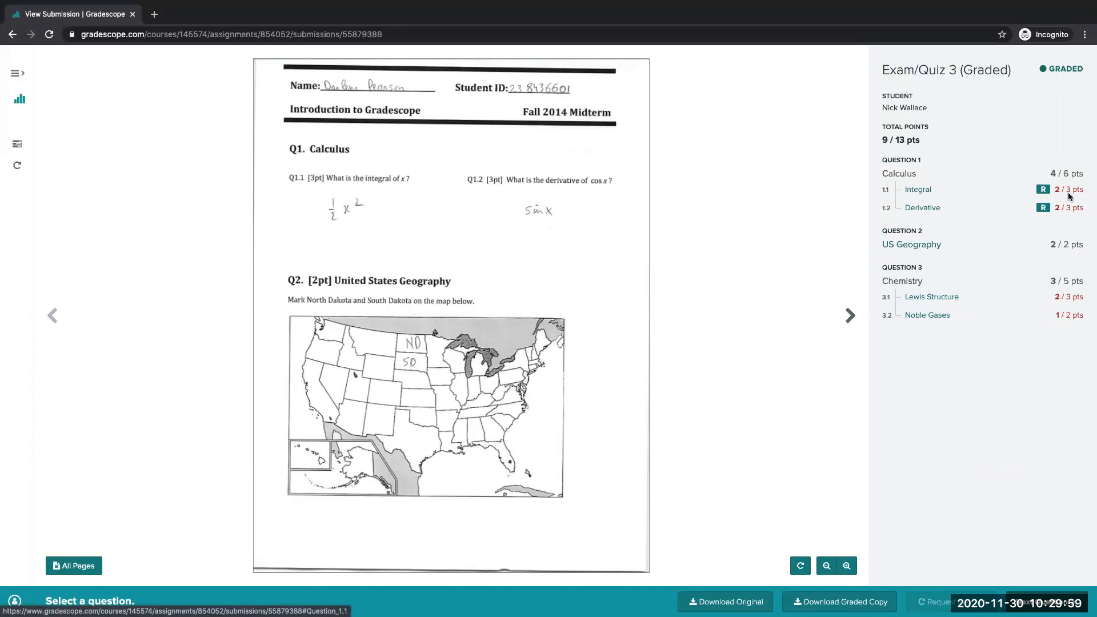
left_click(889, 189)
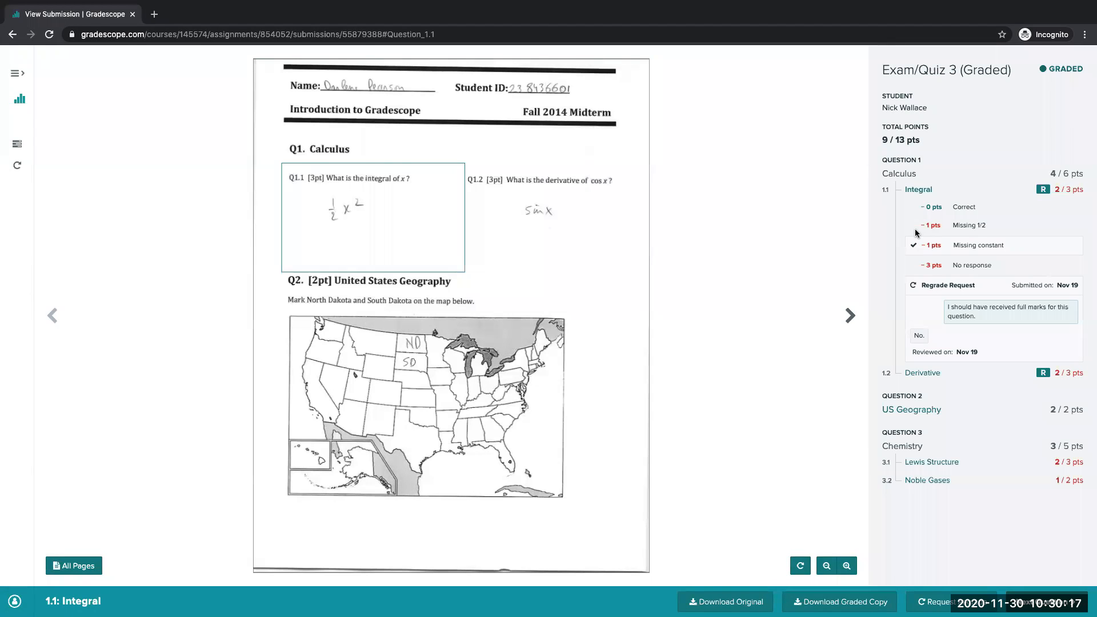
left_click(932, 373)
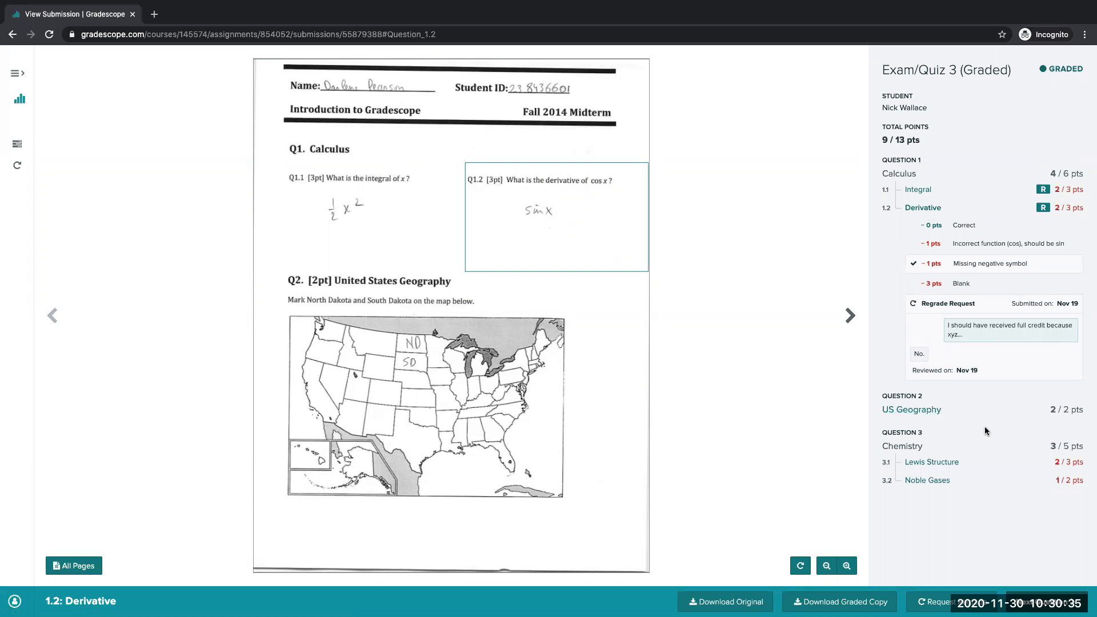
- Submit a regrade request for question 3.1 Lewis Structure reading "I should have received full points because xyz"
left_click(949, 464)
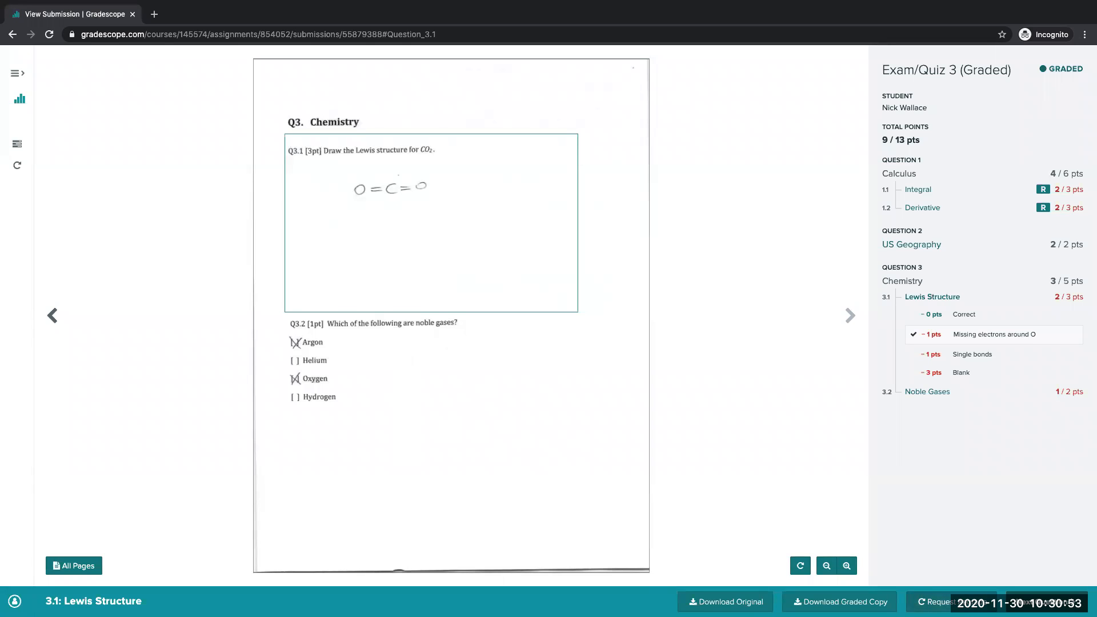
left_click(937, 602)
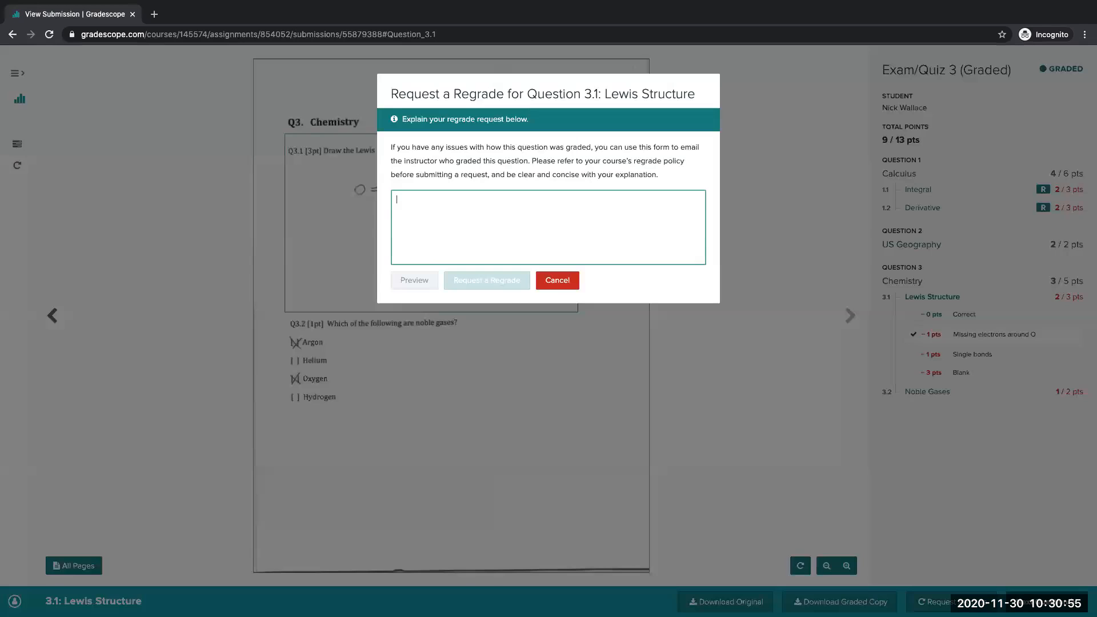
type("I shoudl")
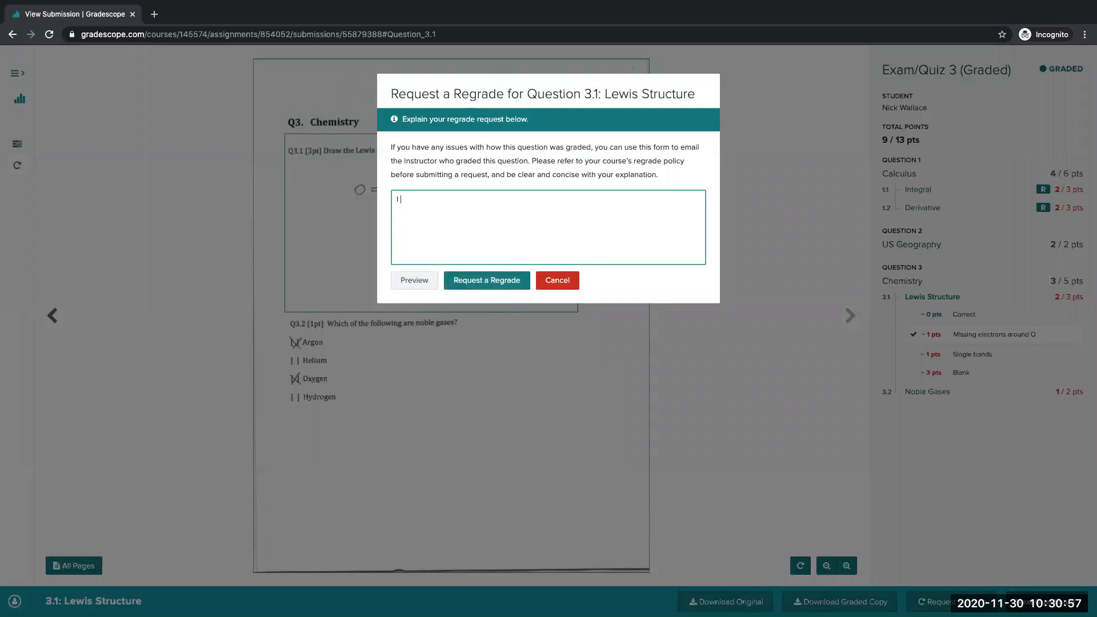
key("BackSpace")
key("BackSpace")
type("ld have received full points because xyz")
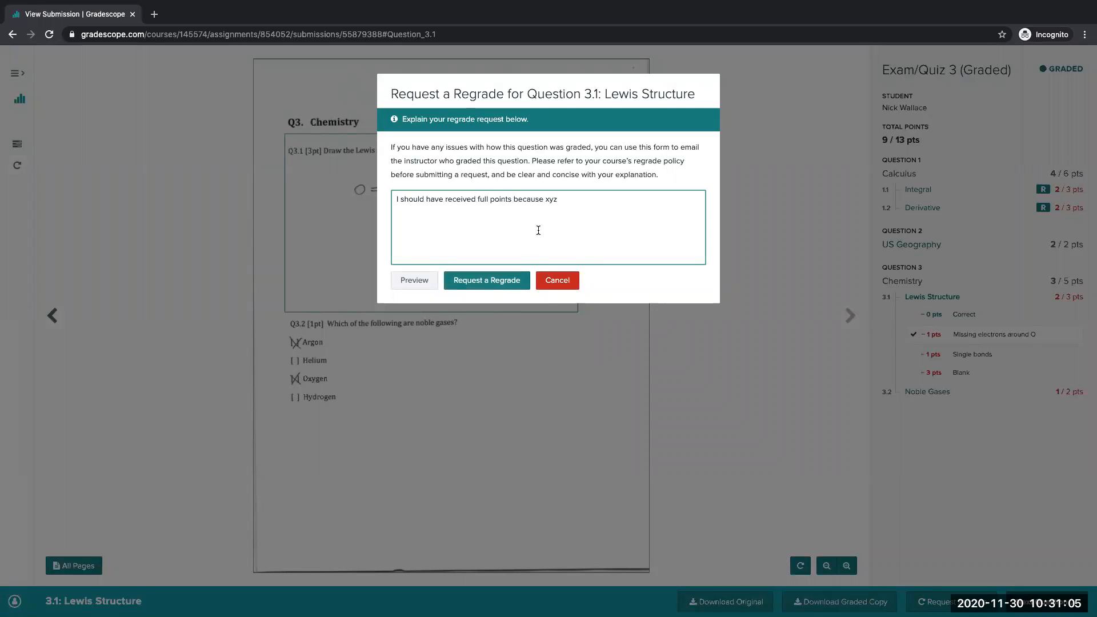
left_click(509, 282)
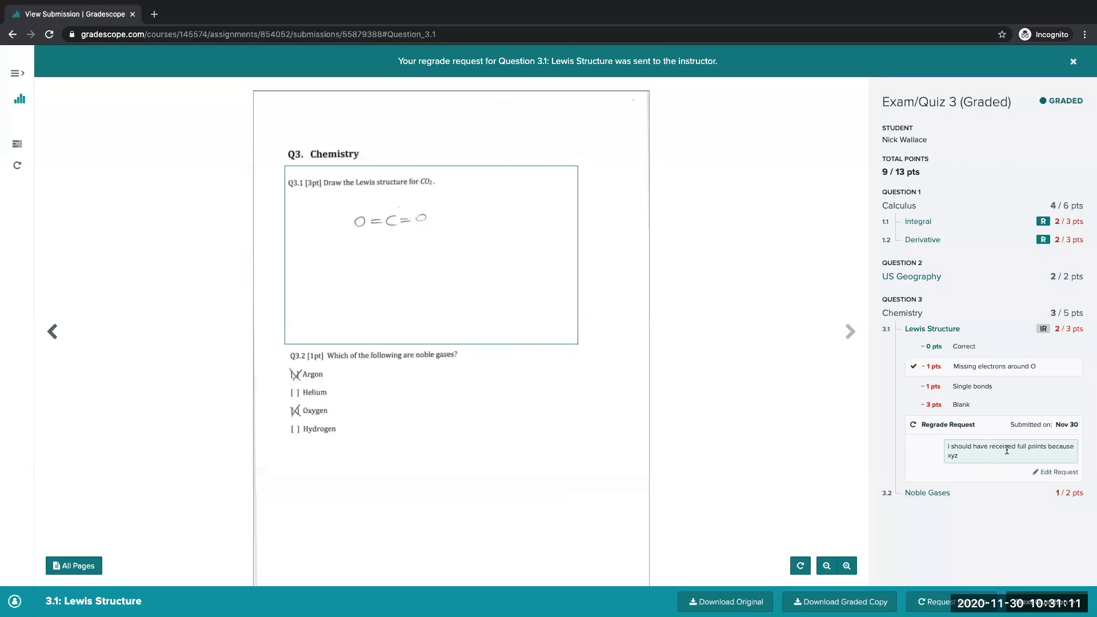
- Switch to the instructor's browser window and view the outstanding 1.1 Integral regrade request of Demo Midterm Graded, returning to the request list
key("ctrl+Left")
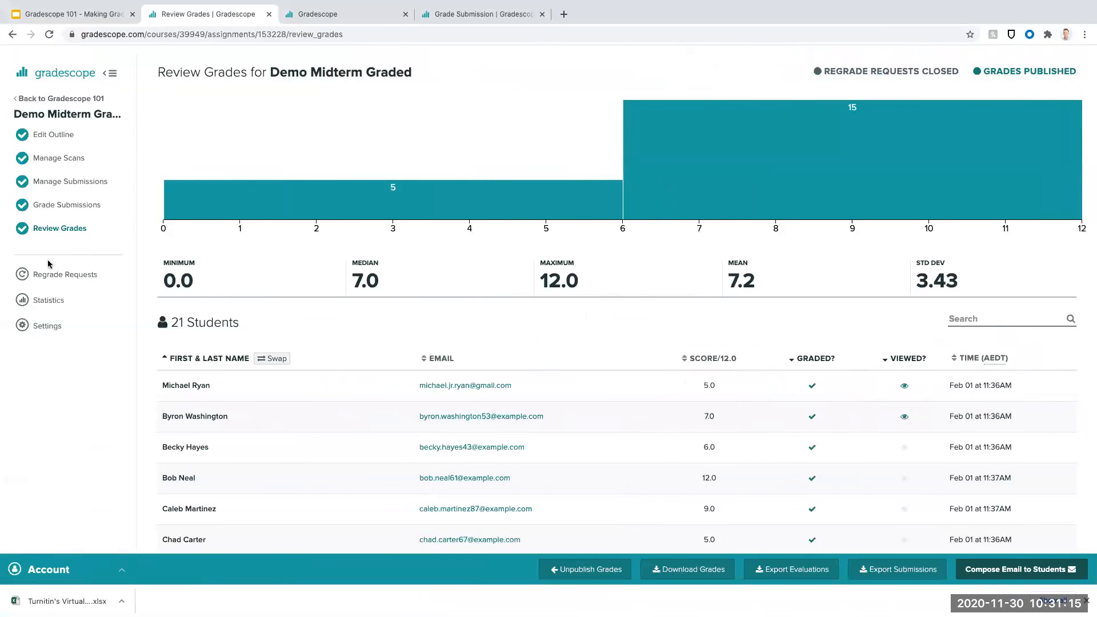
left_click(72, 280)
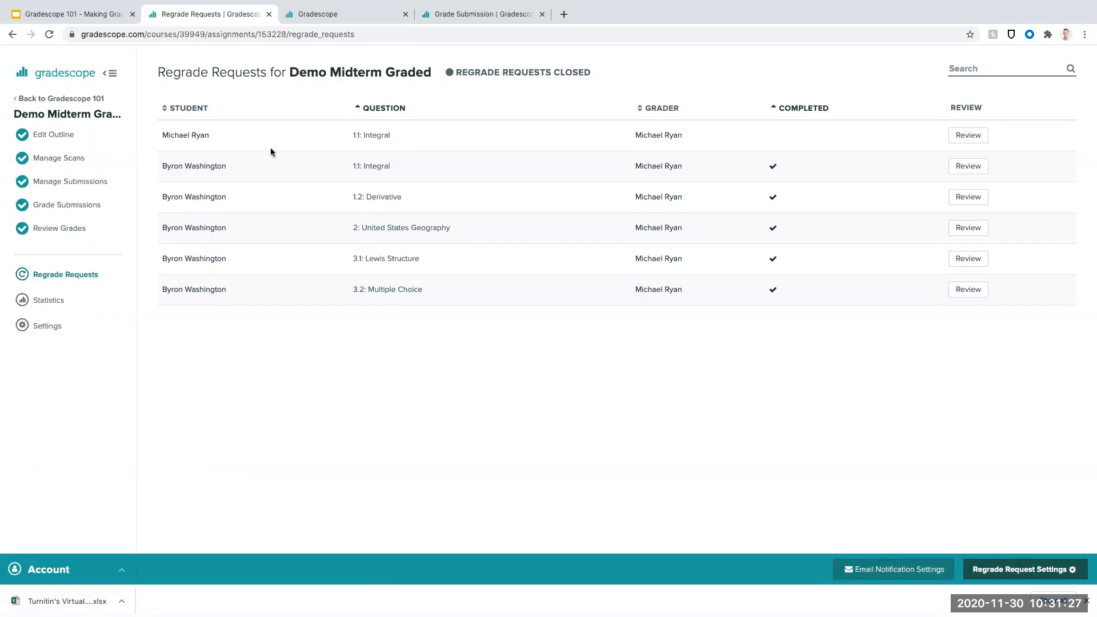
left_click(971, 141)
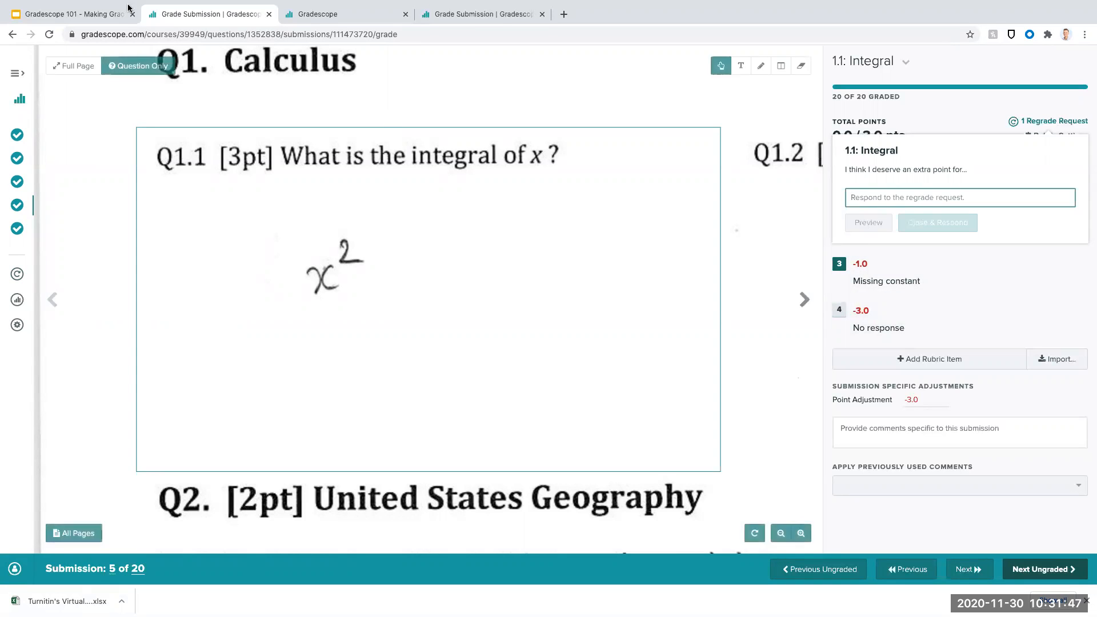
left_click(14, 34)
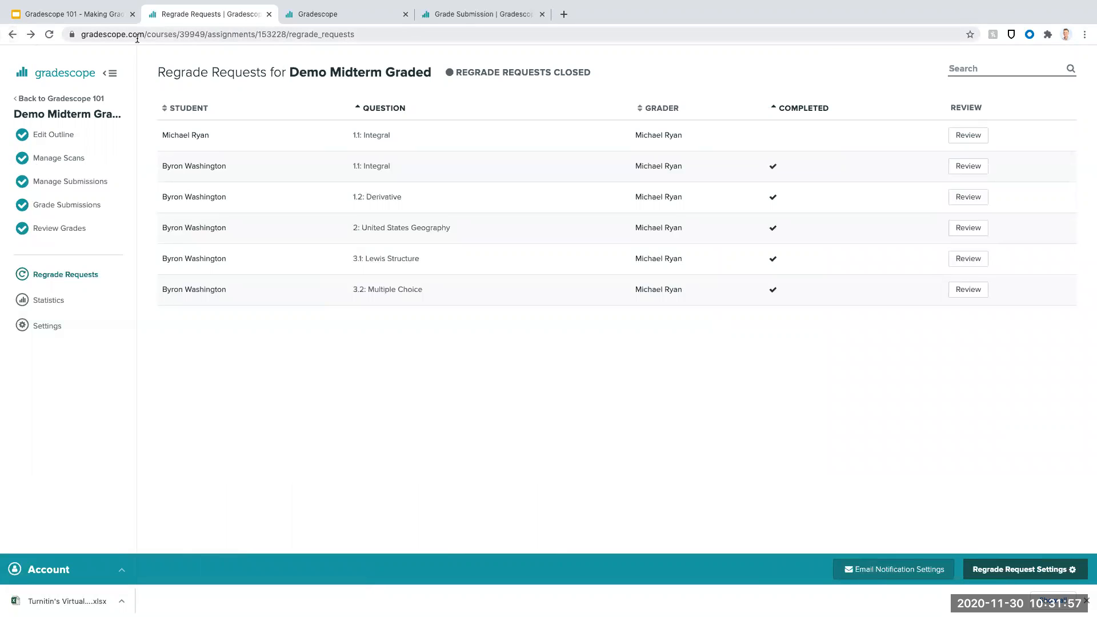
- Open the statistics of Demo Midterm Graded and examine the mean score of each question
left_click(57, 302)
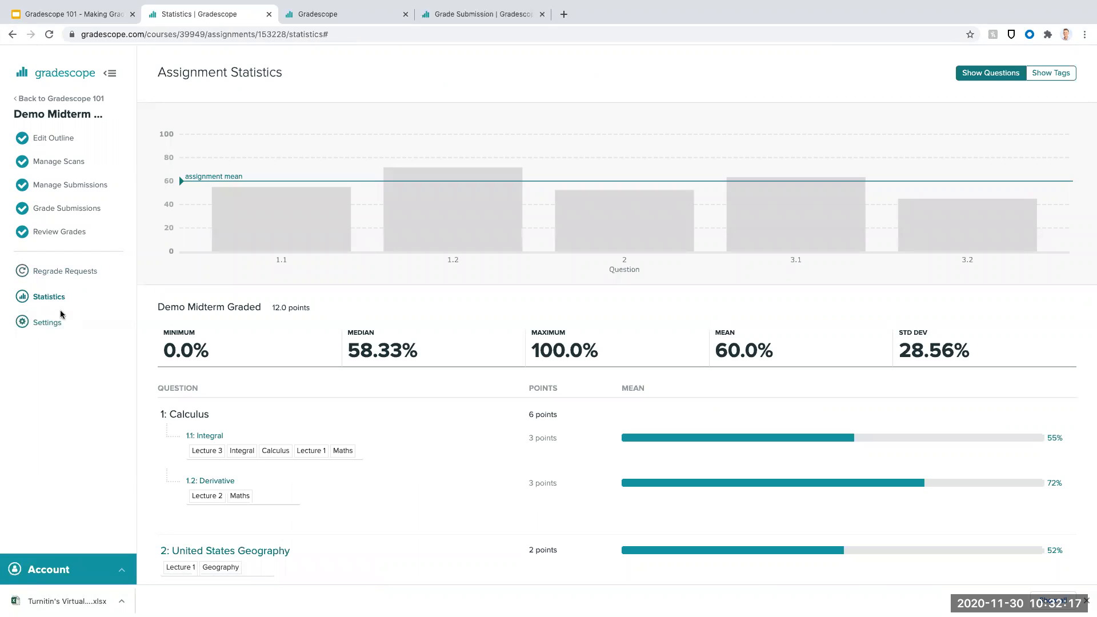
mouse_move(313, 217)
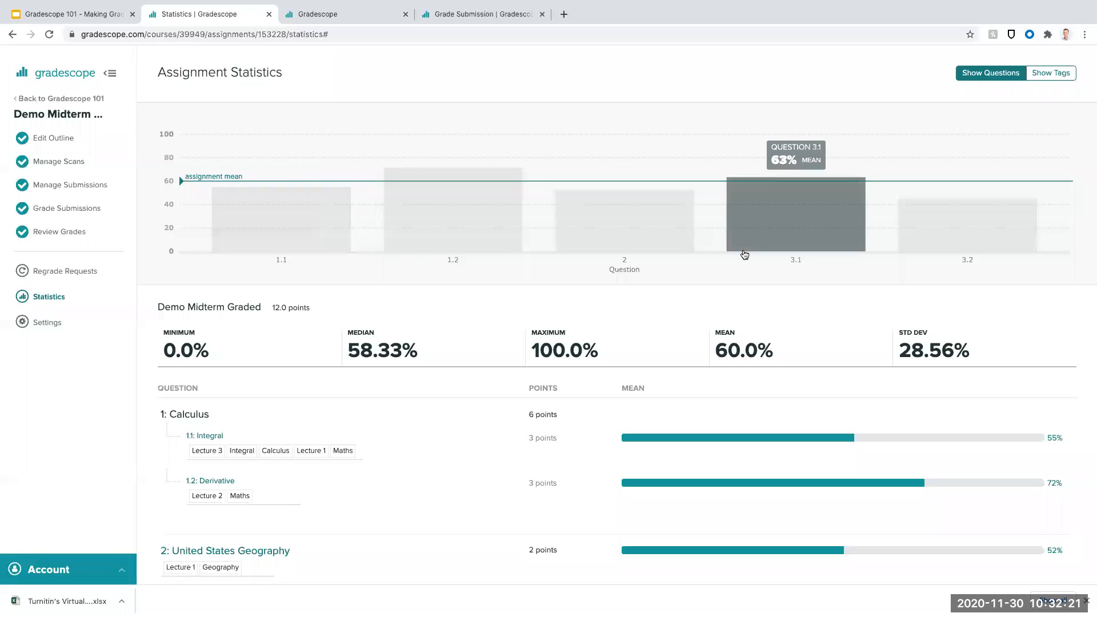
mouse_move(986, 240)
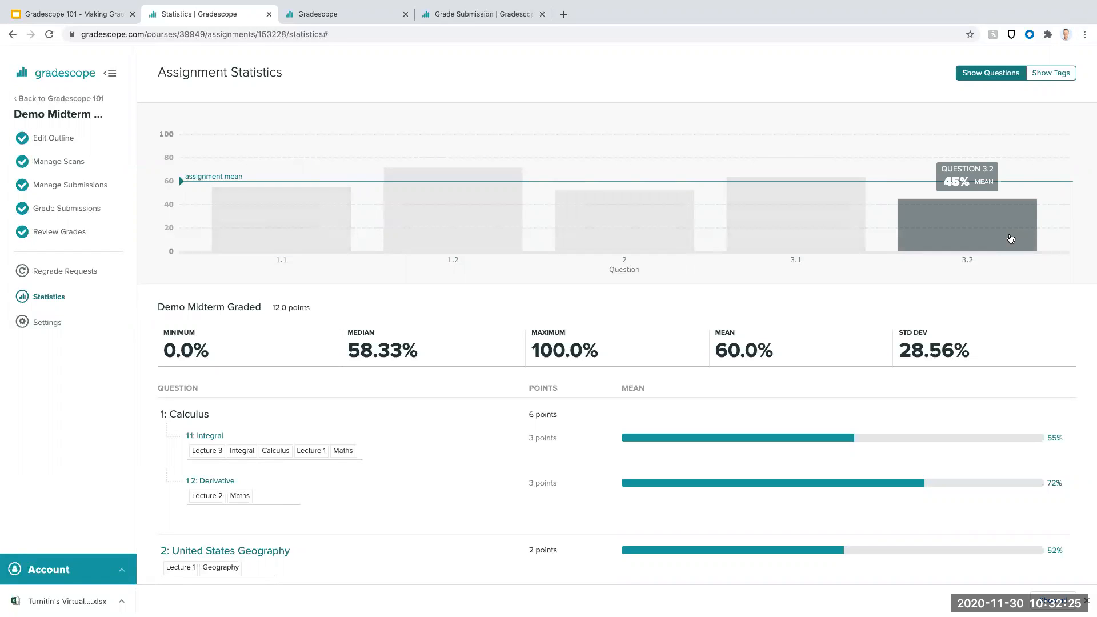
scroll(286, 235, "down", 3)
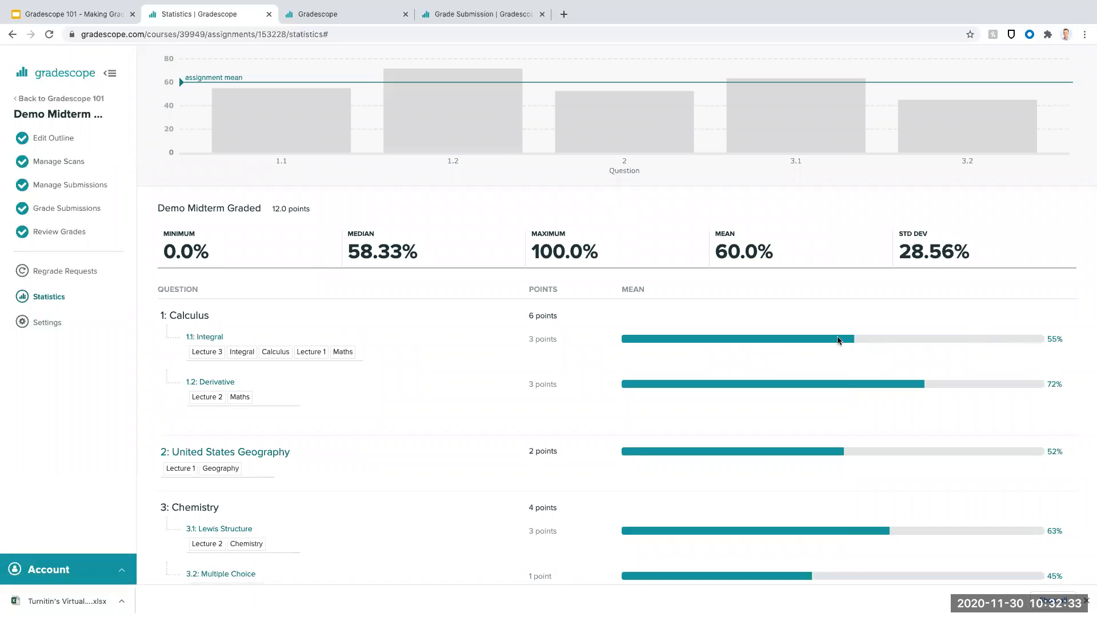
- Open the statistics of question 1.1 Integral and examine the score distribution and the share of students per rubric item
left_click(209, 339)
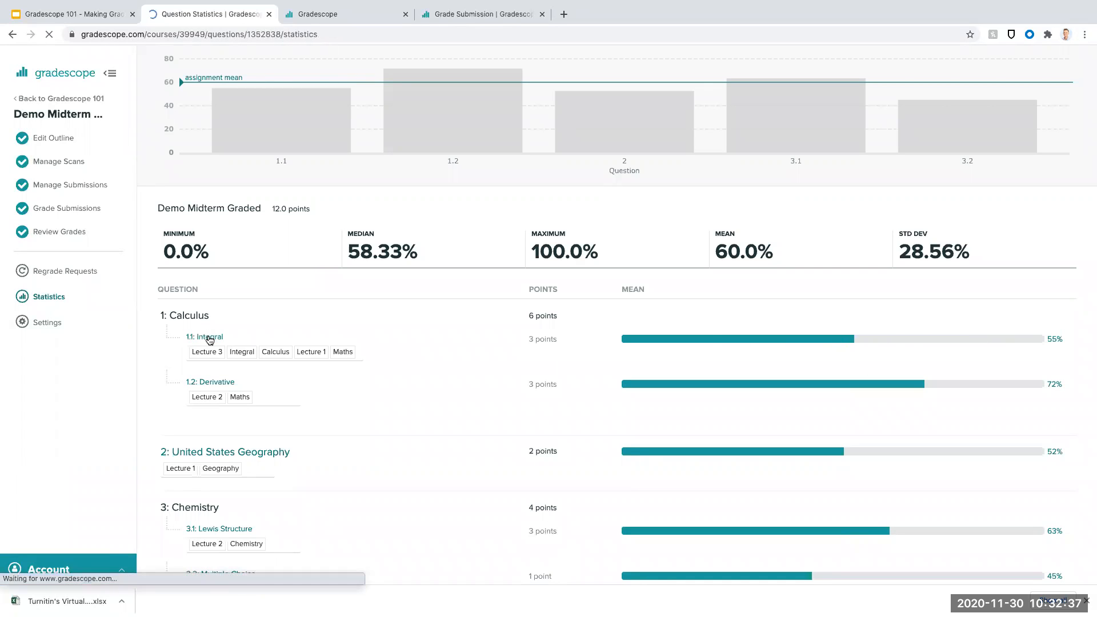
scroll(210, 340, "down", 3)
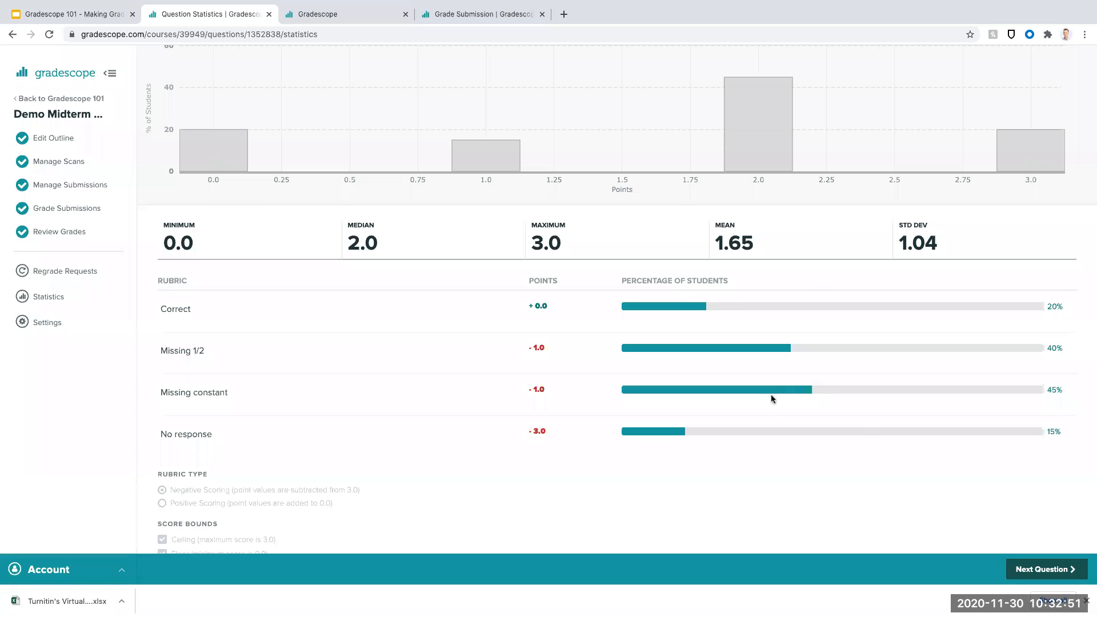
scroll(799, 387, "down", 1)
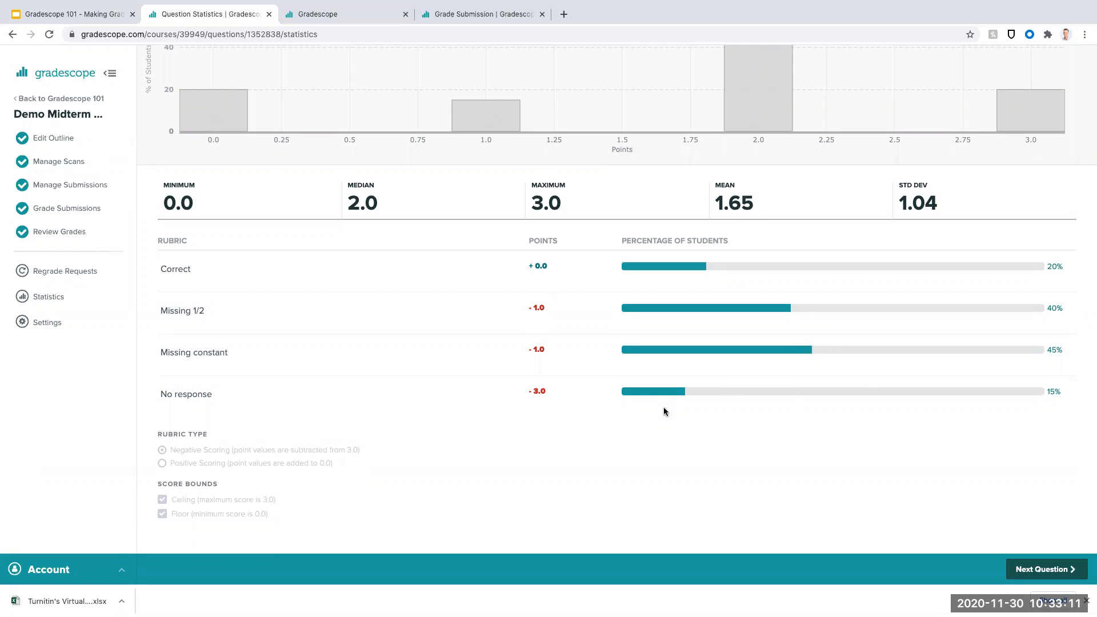
scroll(663, 407, "up", 3)
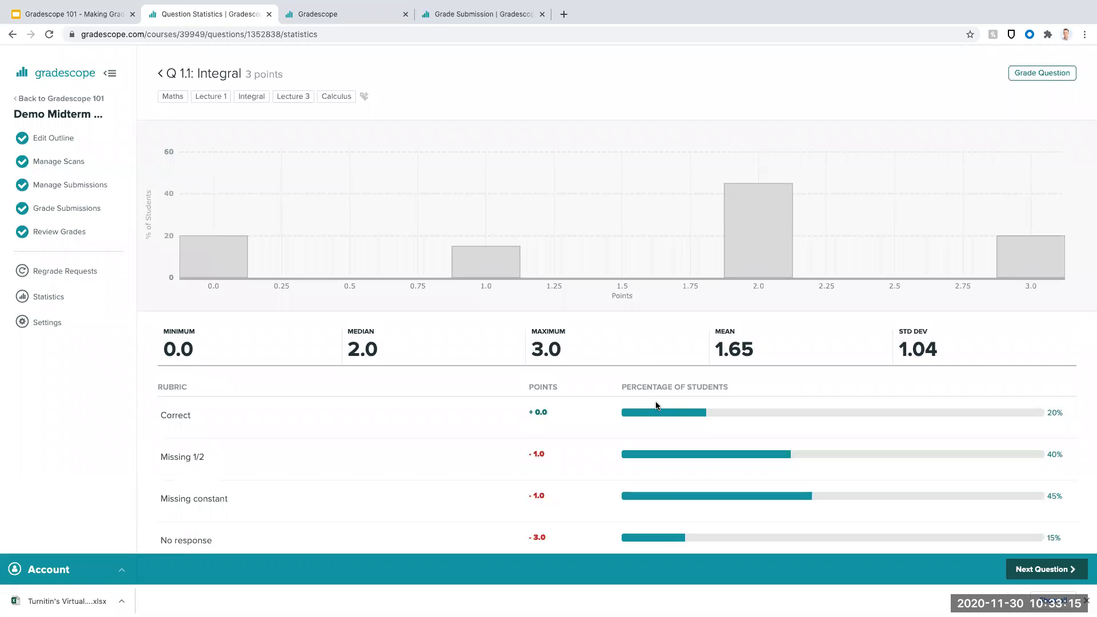
- View the submissions with the "Missing 1/2" rubric item applied, and return to the assignment statistics
left_click(196, 458)
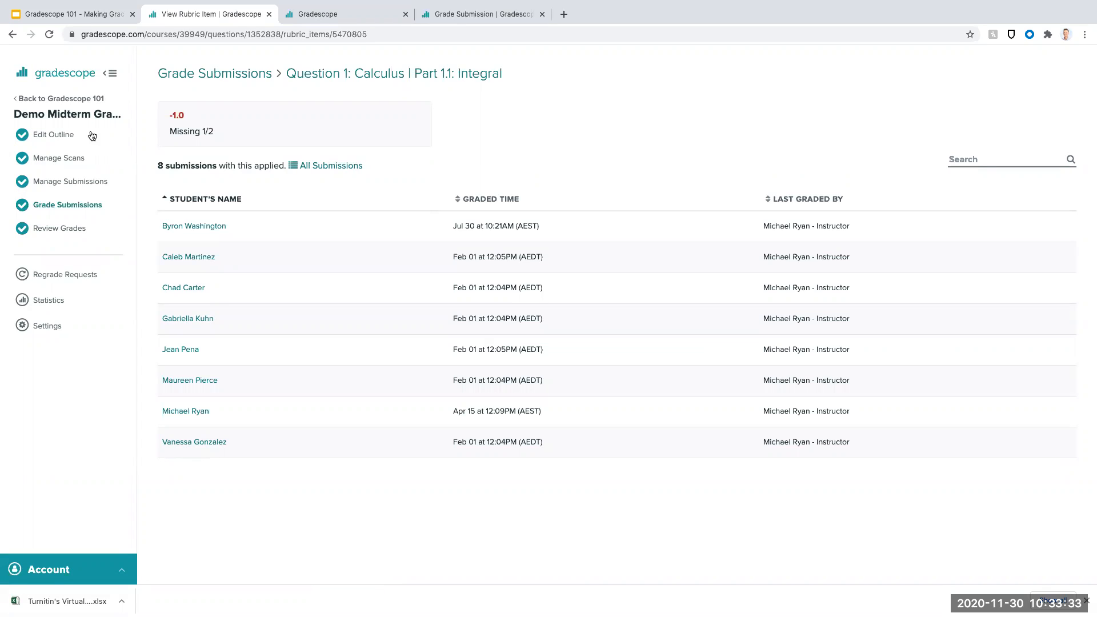
left_click(12, 34)
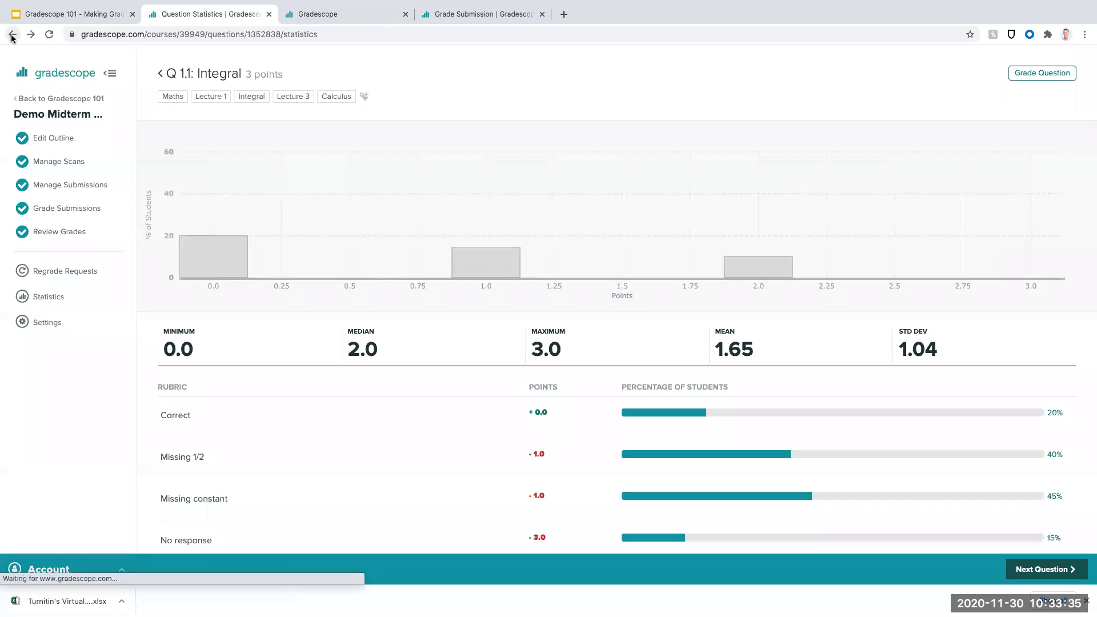
left_click(12, 36)
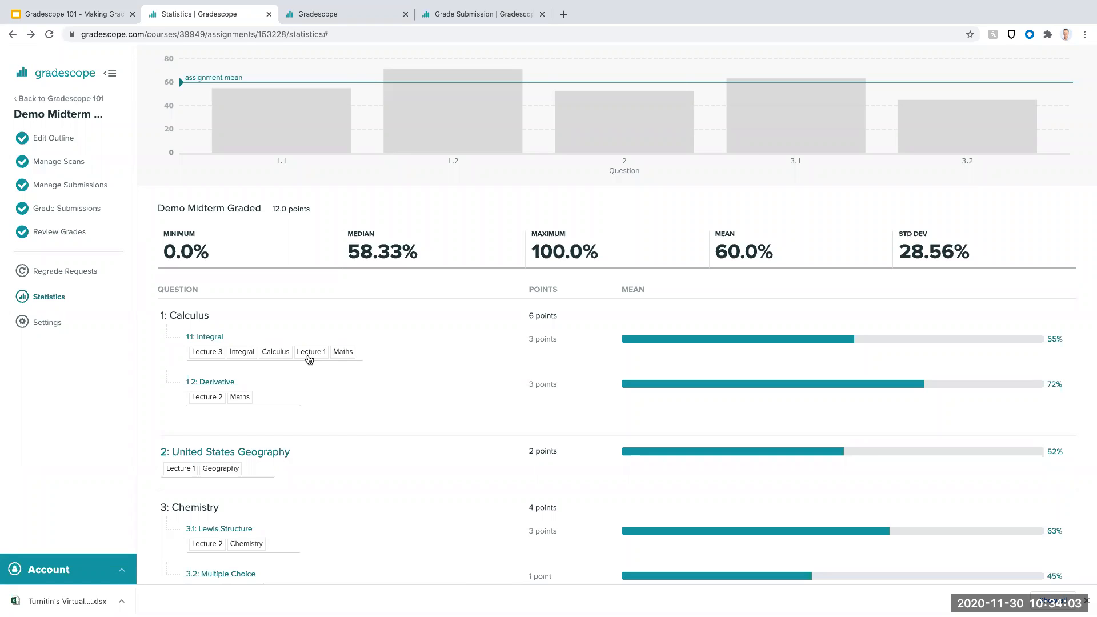
- Display the tags that can be added to question 3.2 Multiple Choice
scroll(284, 404, "down", 2)
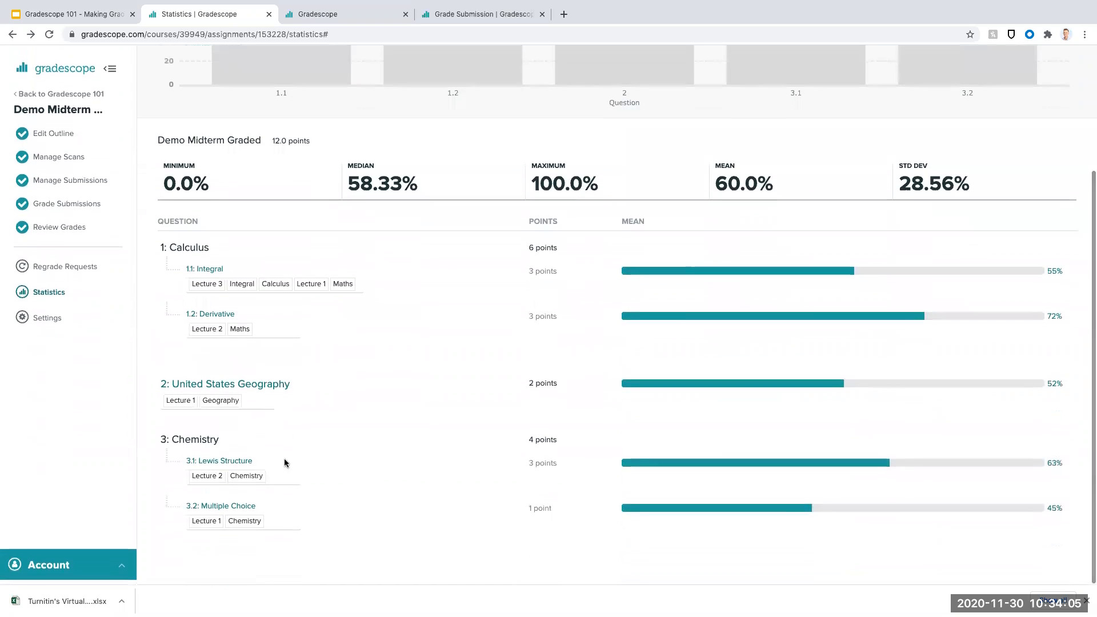
left_click(279, 526)
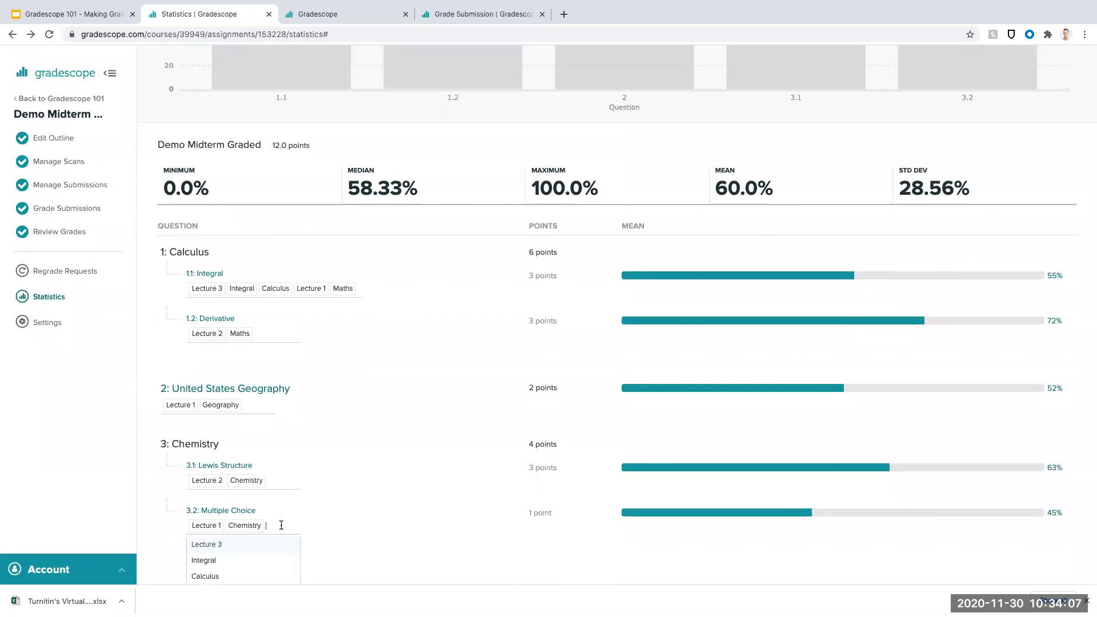
scroll(279, 525, "down", 1)
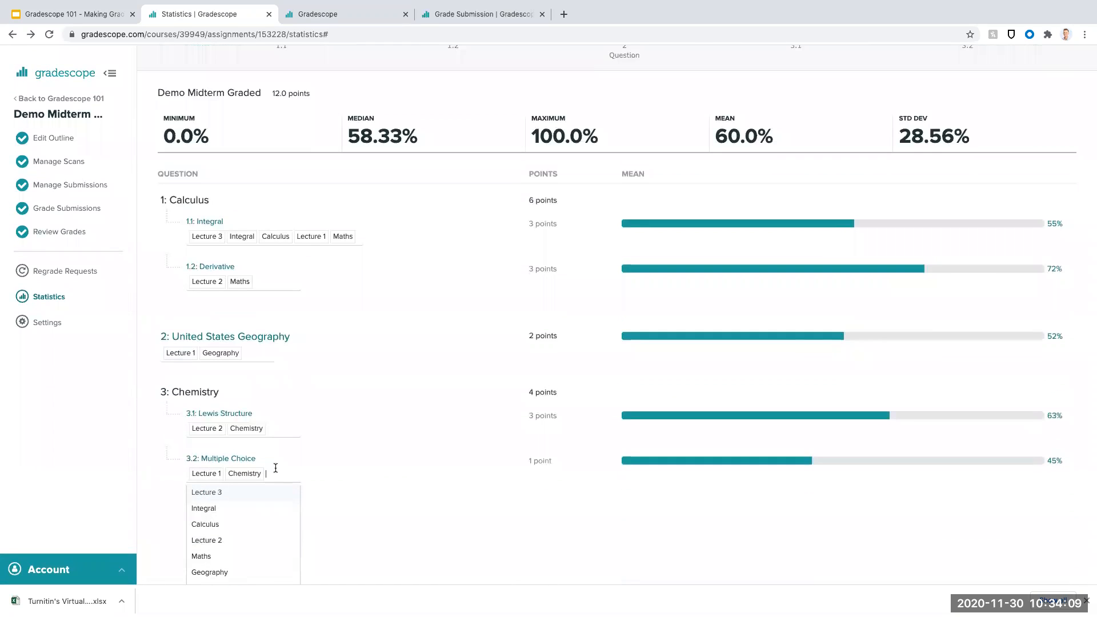
scroll(275, 468, "down", 1)
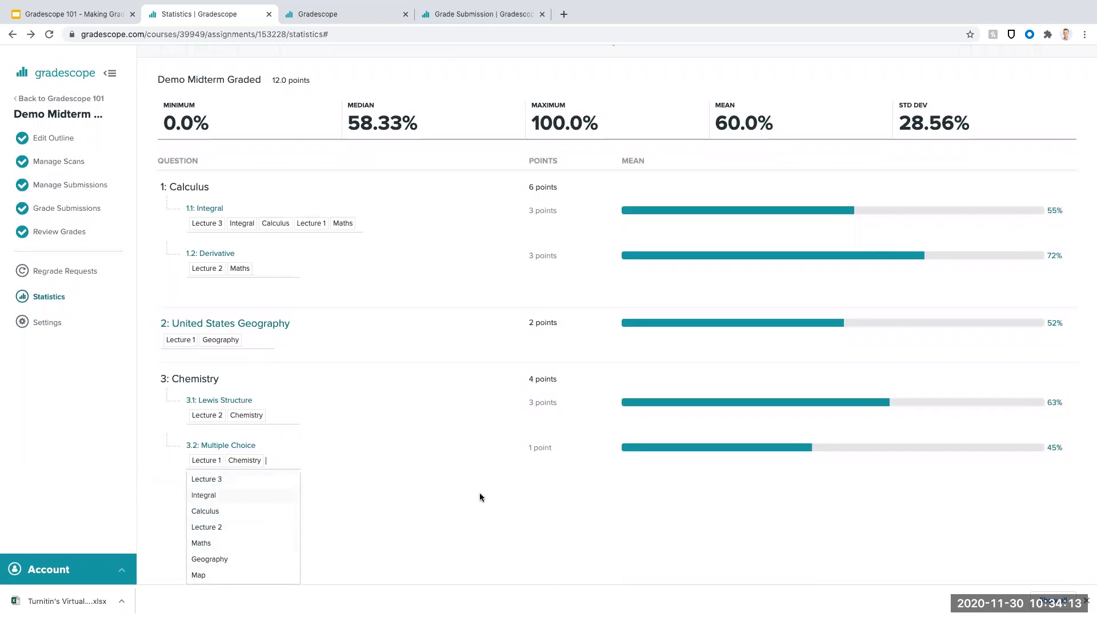
- Show the assignment statistics by tag and examine the mean for each tag
scroll(480, 528, "up", 5)
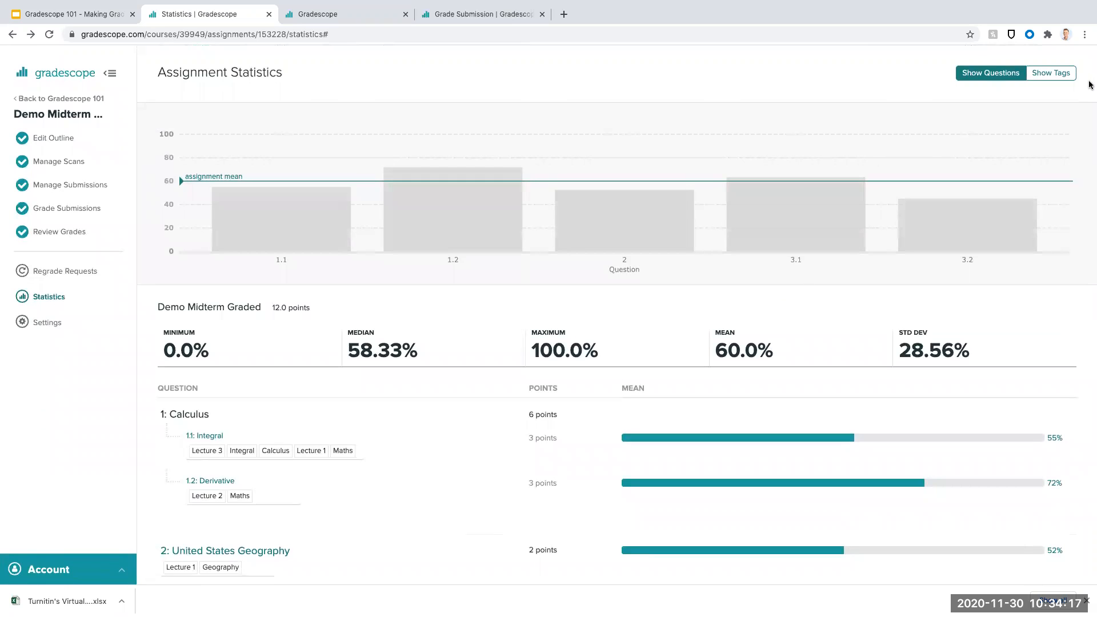
left_click(1035, 74)
scroll(807, 195, "down", 2)
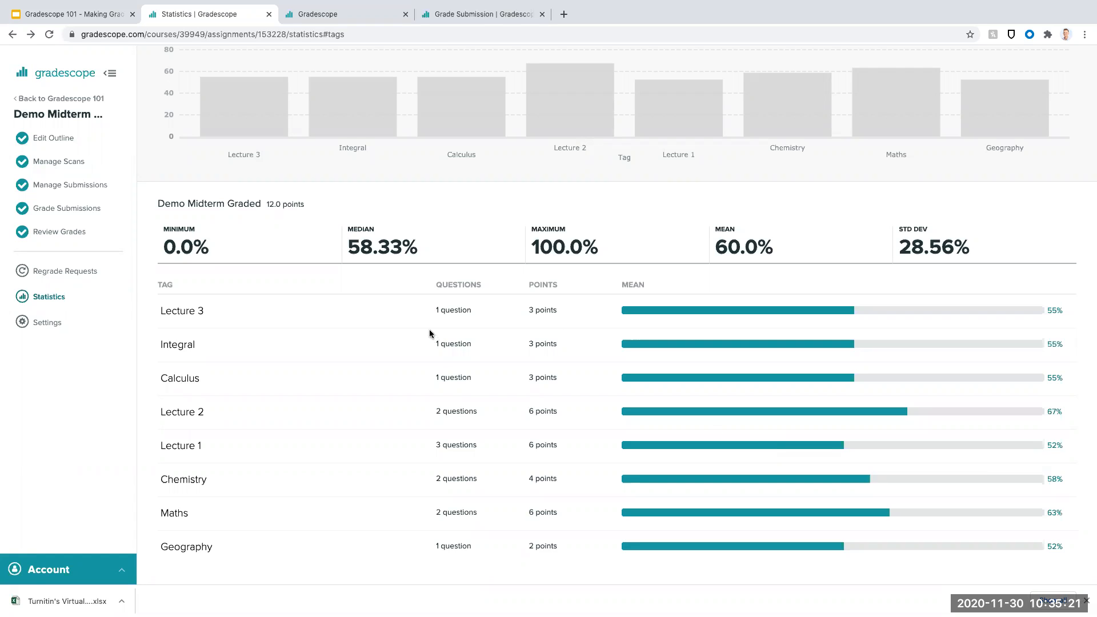
- Return to the Gradescope 101 course dashboard, and switch to the Google Slides presentation at the "Questions?" slide
left_click(68, 102)
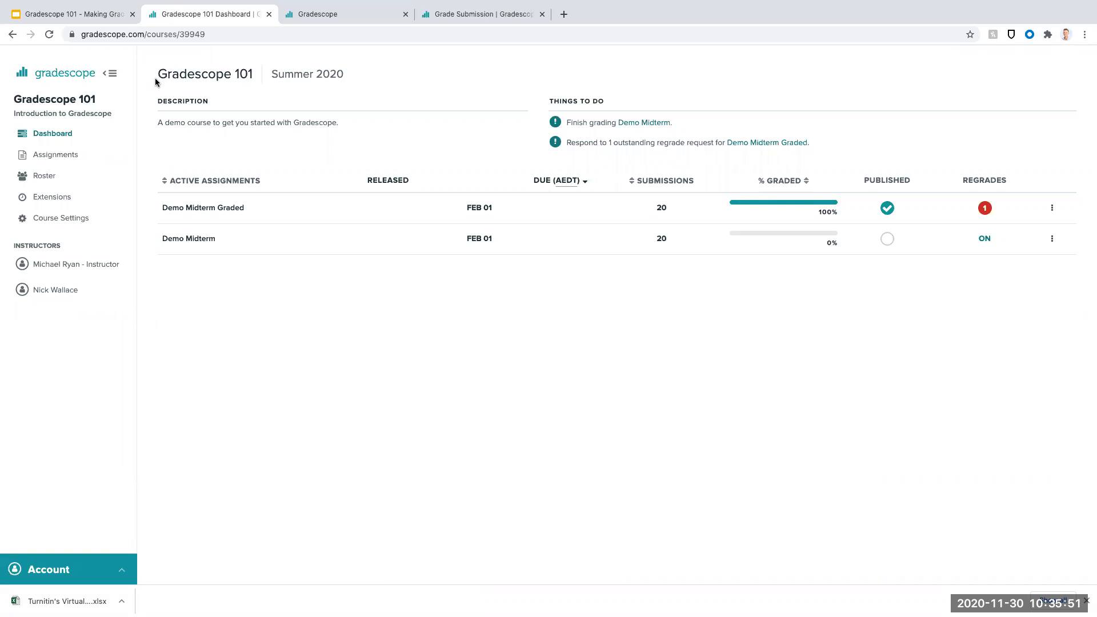
left_click(95, 21)
scroll(102, 235, "down", 5)
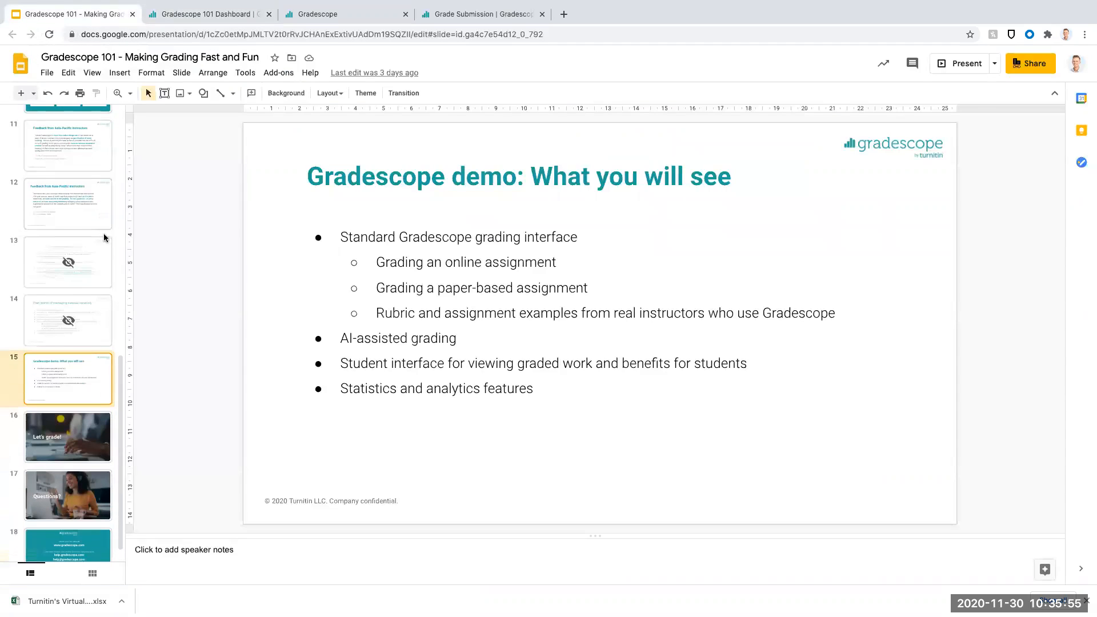
left_click(79, 495)
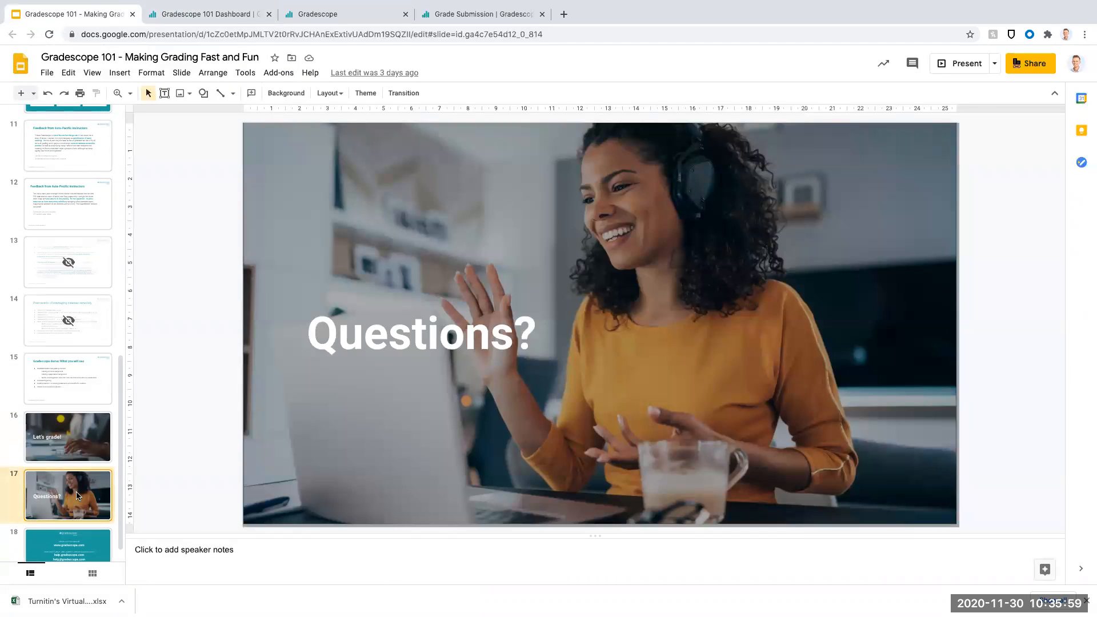